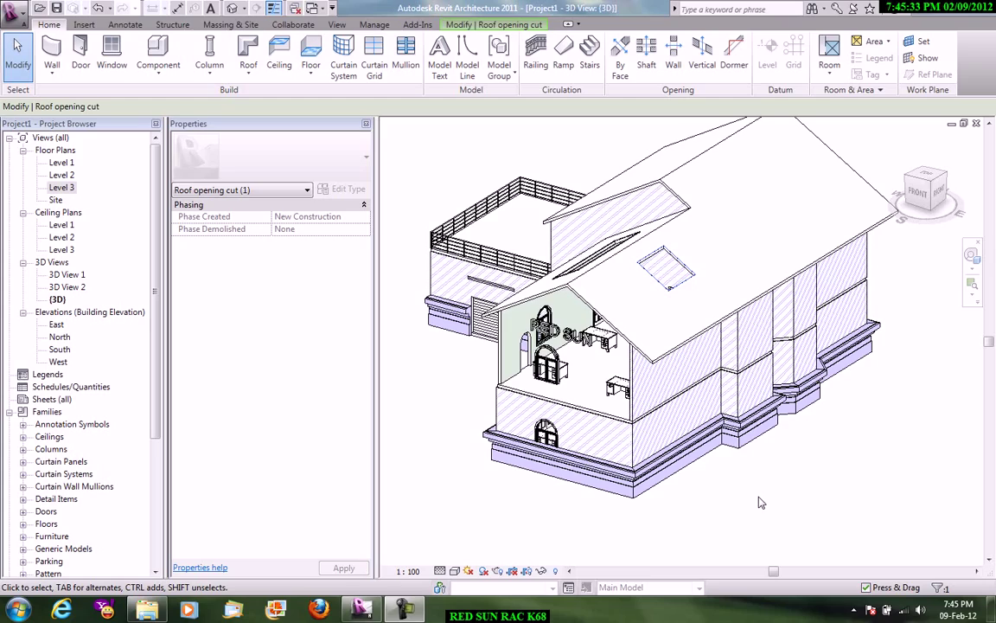
# Step: Delete the rectangular opening cut through the house's roof
pyautogui.scroll(3, 574, 270)
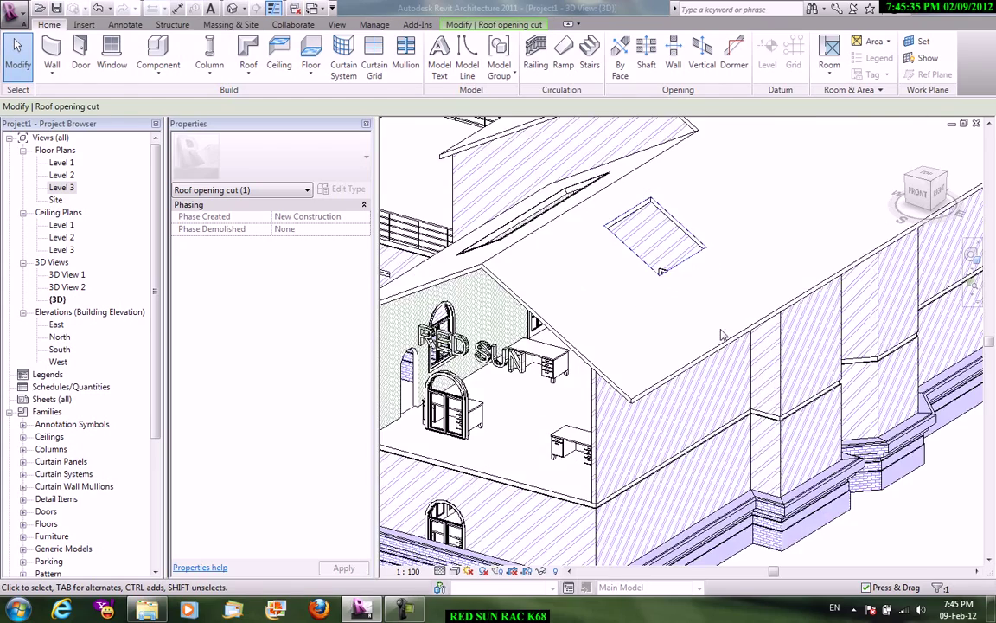
pyautogui.scroll(-2, 631, 294)
pyautogui.scroll(1, 673, 314)
pyautogui.keyDown('shift'); pyautogui.moveTo(672, 314); pyautogui.dragTo(856, 296, button='middle'); pyautogui.keyUp('shift')
pyautogui.scroll(2, 657, 302)
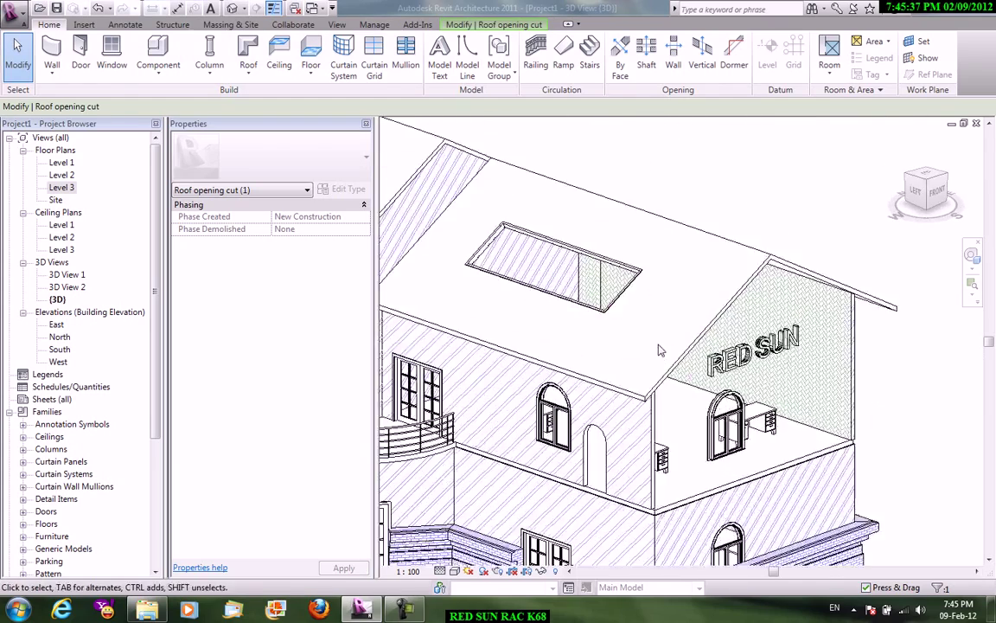
pyautogui.scroll(2, 657, 303)
pyautogui.rightClick(671, 290)
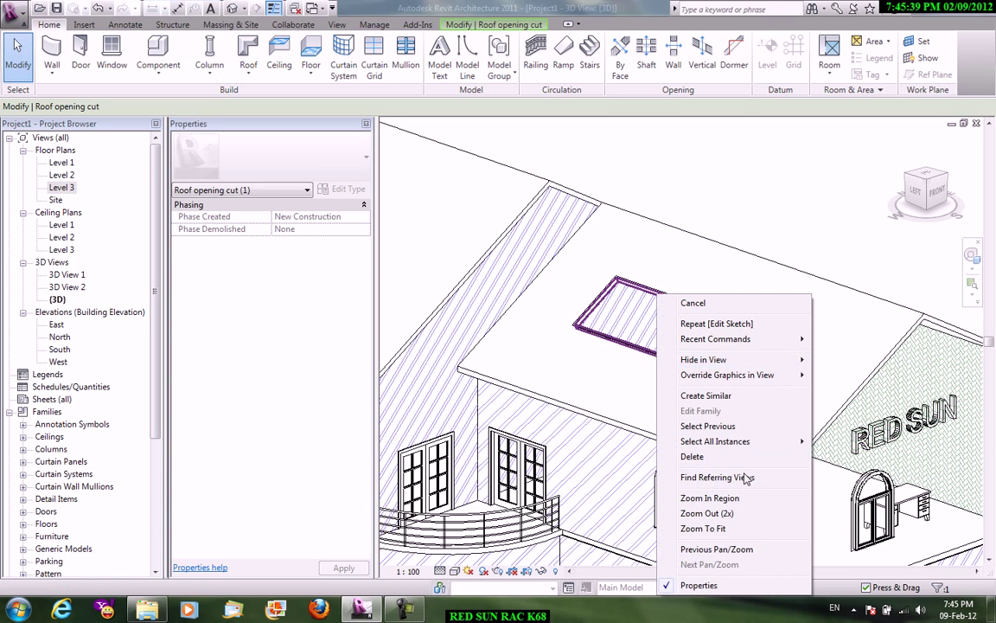
pyautogui.click(692, 456)
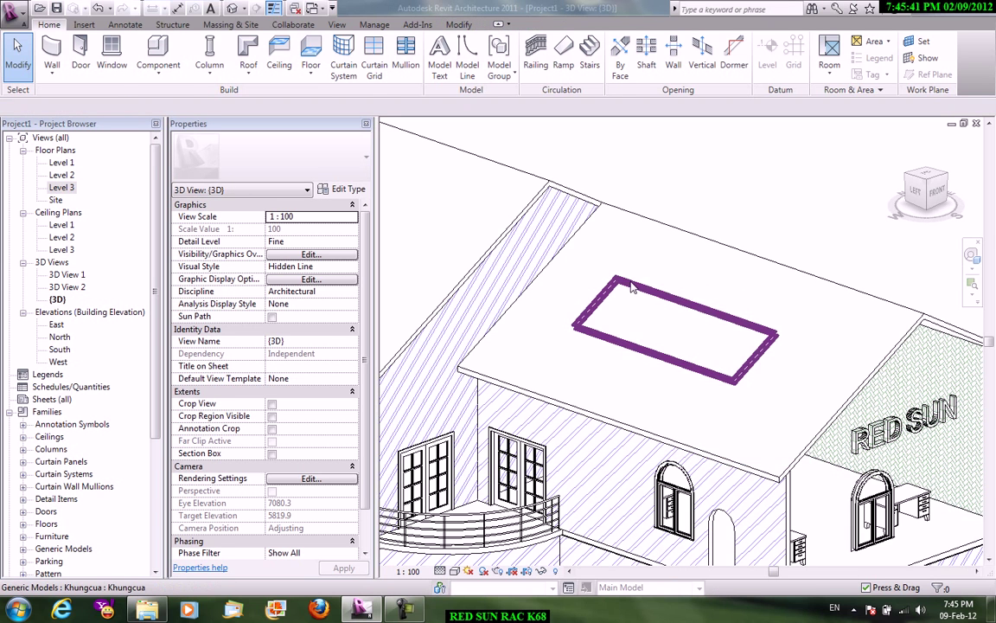
# Step: Clear the leftover selection, reframe the 3D view, and select the main roof
pyautogui.rightClick(631, 282)
pyautogui.press('Escape')
pyautogui.press('Escape')
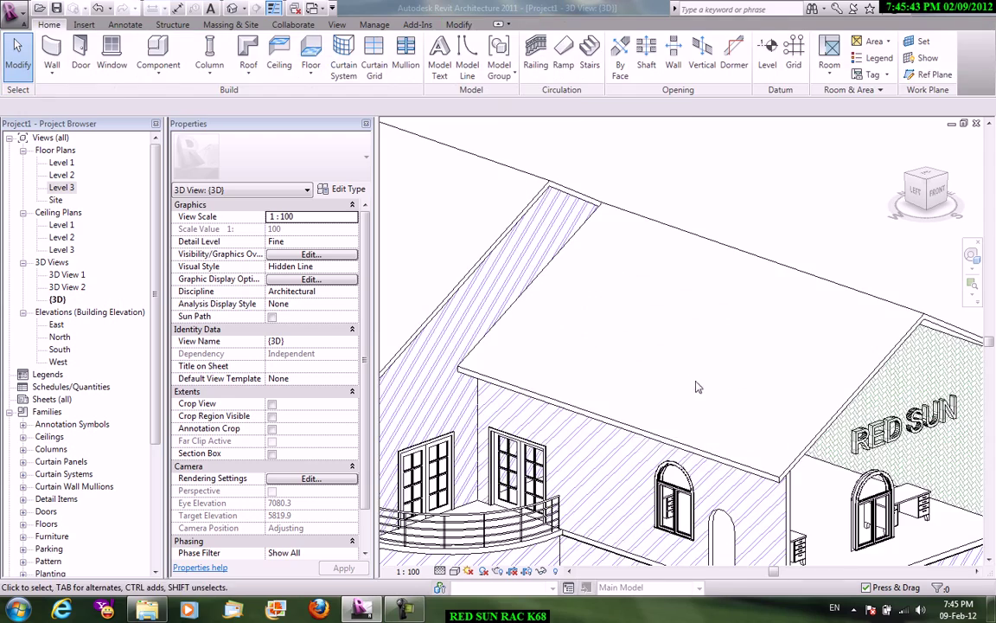
pyautogui.keyDown('shift'); pyautogui.moveTo(626, 342); pyautogui.dragTo(716, 416, button='middle'); pyautogui.keyUp('shift')
pyautogui.scroll(3, 715, 415)
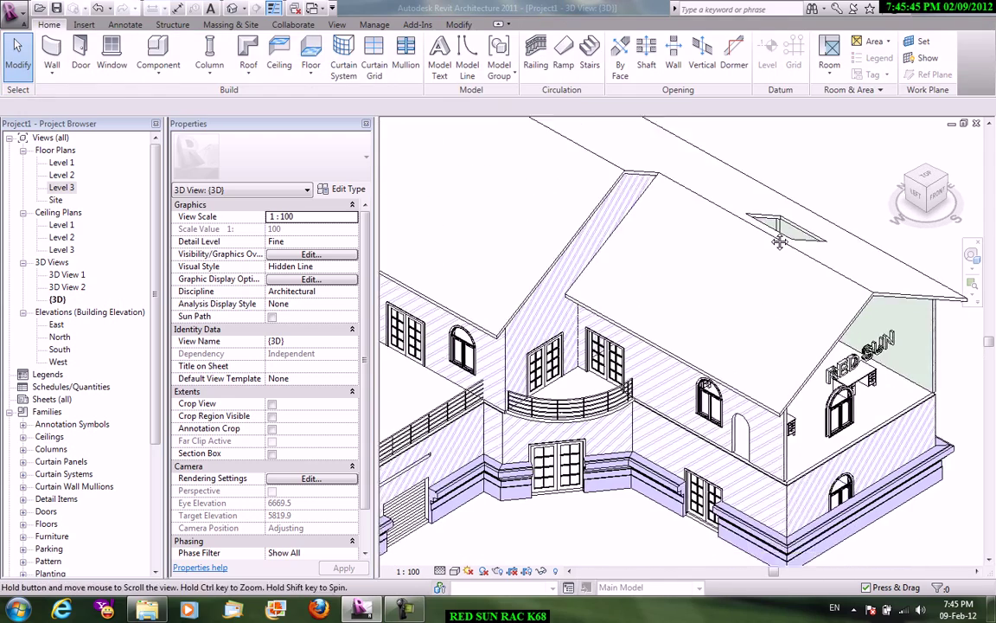
pyautogui.moveTo(721, 212); pyautogui.dragTo(721, 195, button='middle')
pyautogui.click(721, 195)
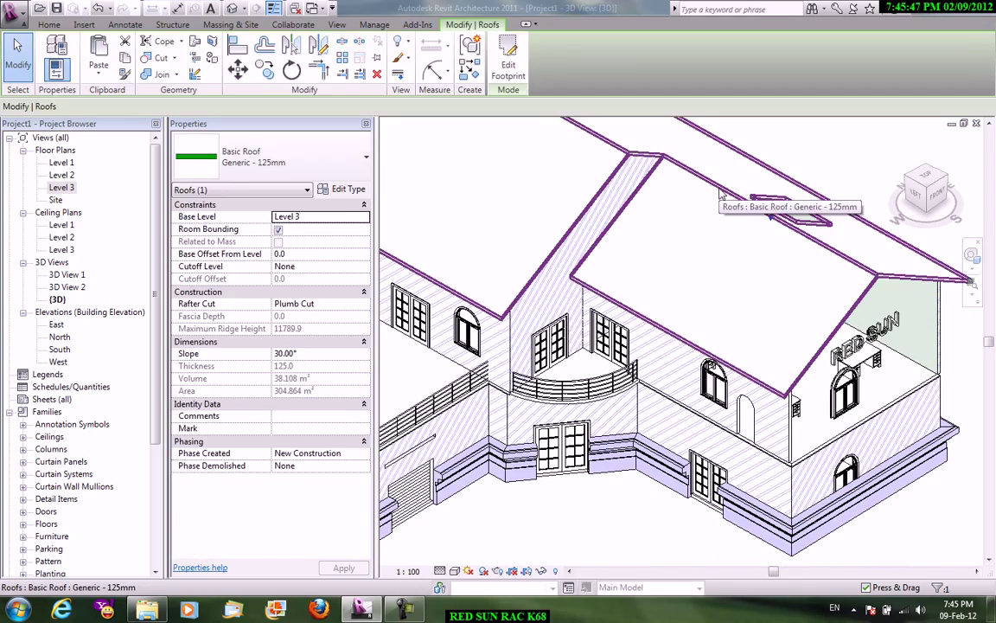
# Step: Put the main roof into footprint editing and frame its sketch on the Level 3 plan
pyautogui.click(506, 69)
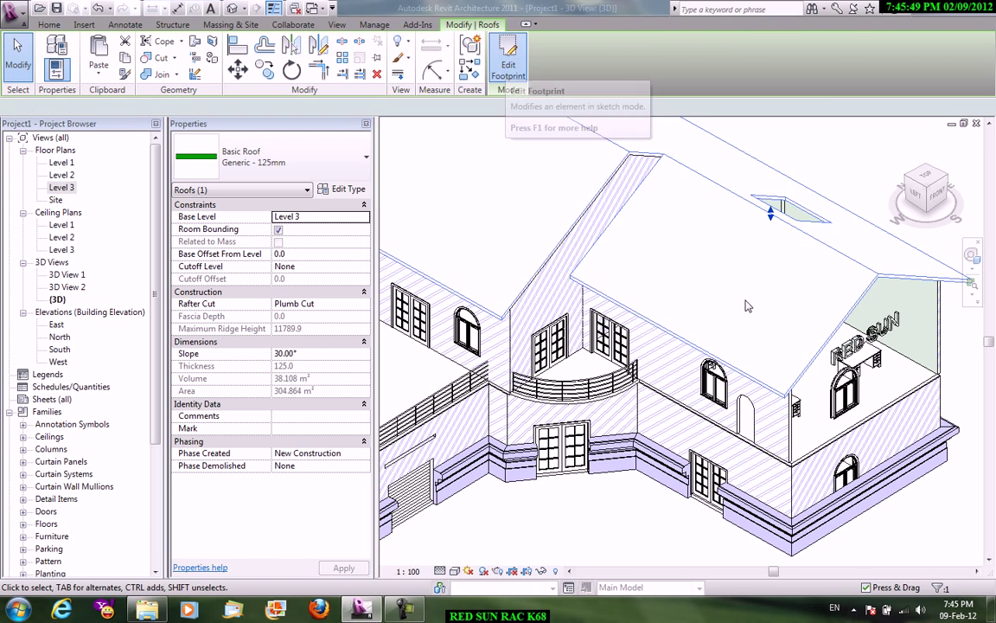
pyautogui.doubleClick(59, 189)
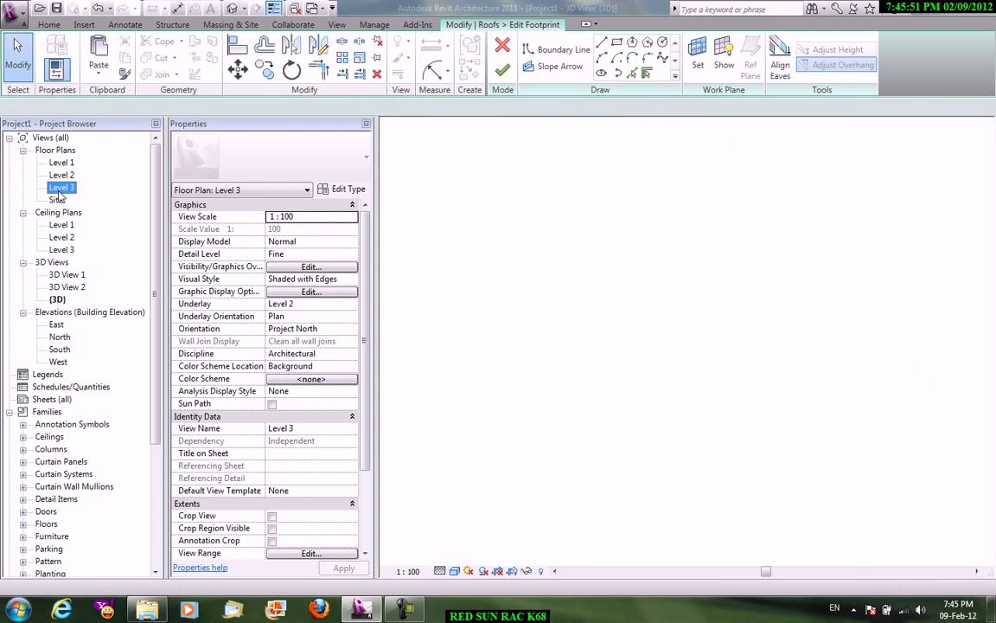
pyautogui.moveTo(668, 343); pyautogui.dragTo(688, 334, button='middle')
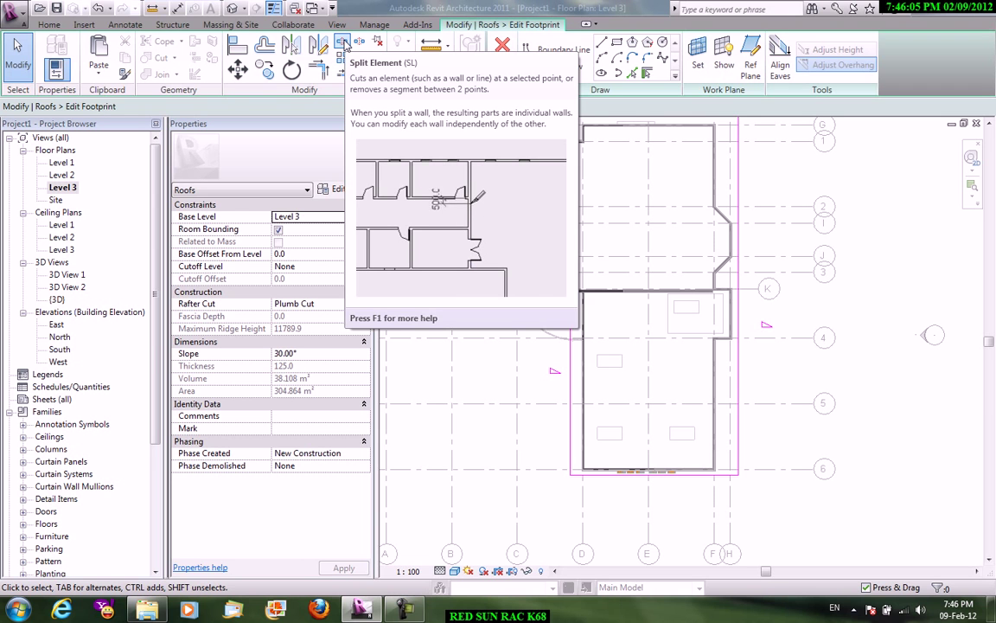
# Step: Split the footprint's left edge at two points and select the middle segment
pyautogui.click(345, 43)
pyautogui.scroll(3, 595, 259)
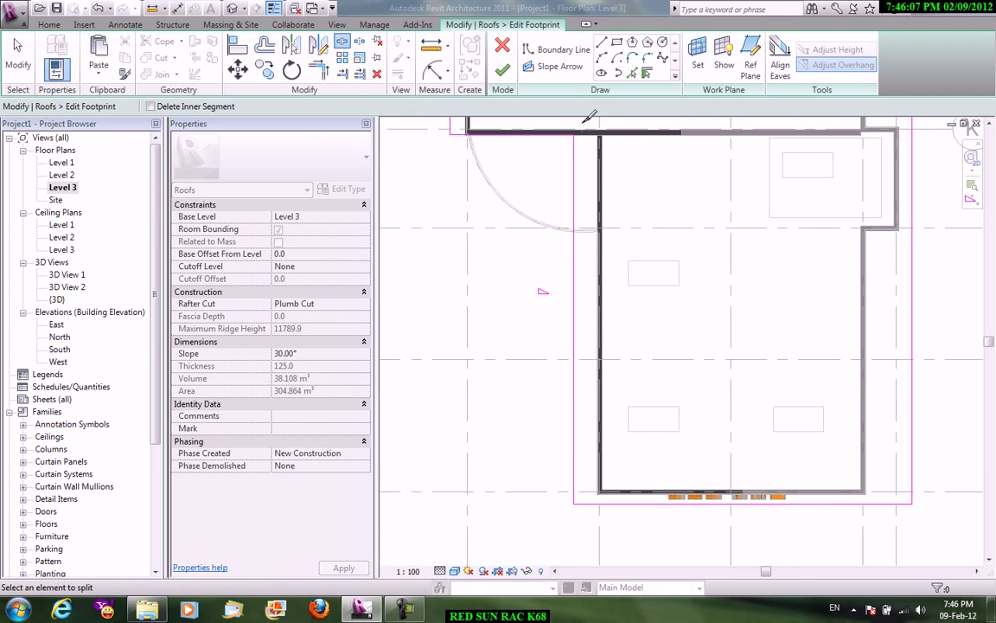
pyautogui.click(576, 424)
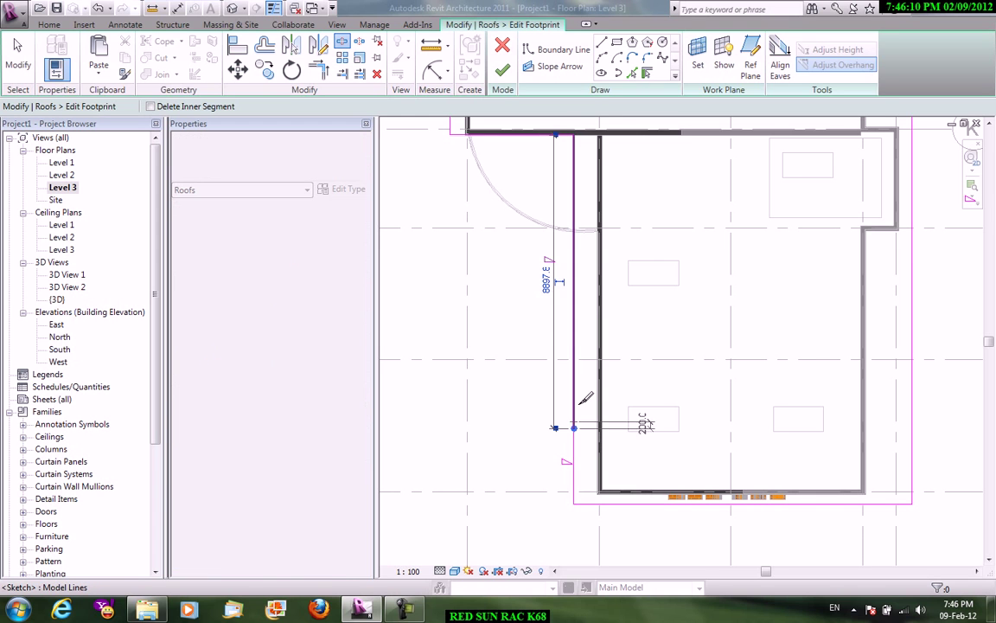
pyautogui.click(575, 345)
pyautogui.rightClick(683, 309)
pyautogui.click(700, 318)
pyautogui.rightClick(717, 308)
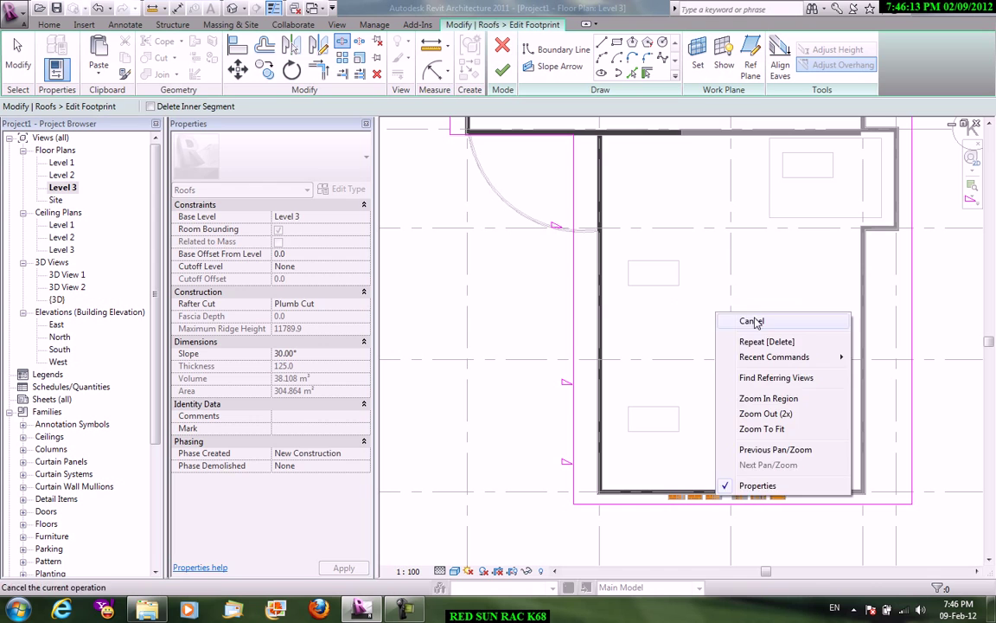
pyautogui.click(736, 318)
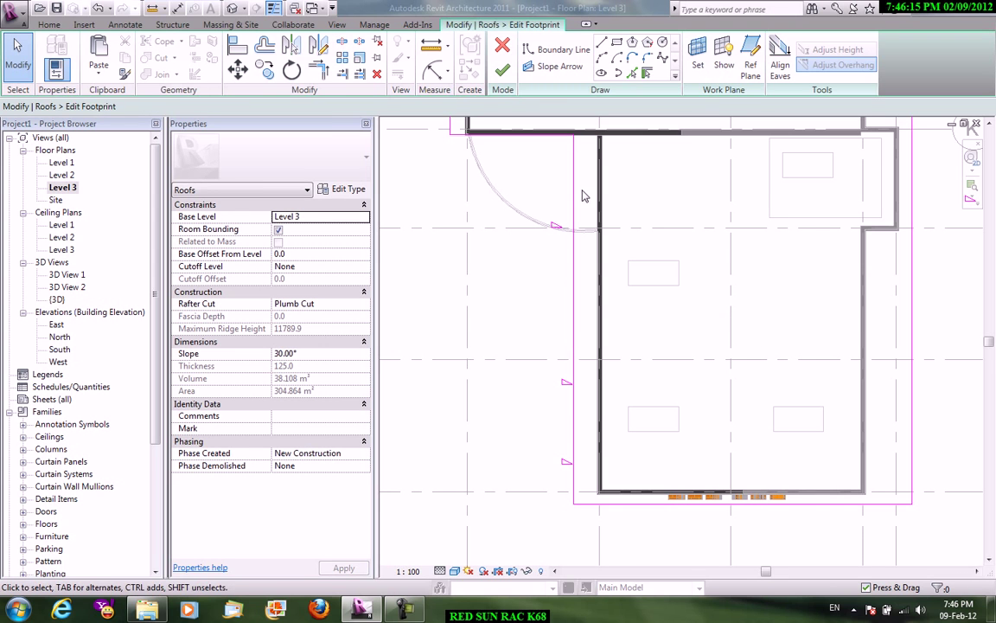
pyautogui.click(574, 385)
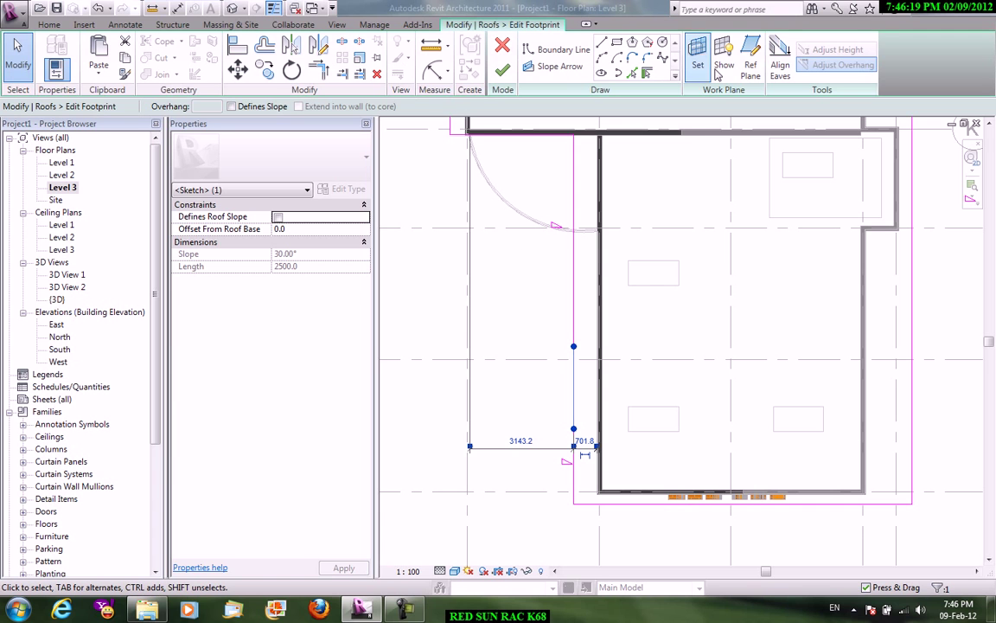
# Step: Draw two slope arrows meeting at the edge's midpoint and finish the roof edit
pyautogui.click(567, 71)
pyautogui.click(573, 228)
pyautogui.click(570, 327)
pyautogui.click(573, 346)
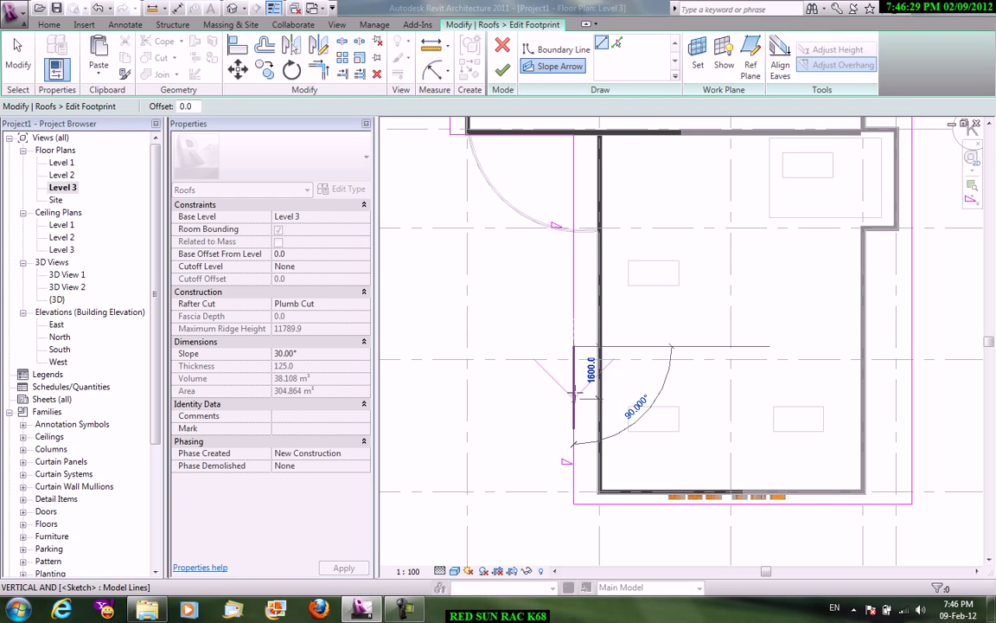
pyautogui.click(573, 390)
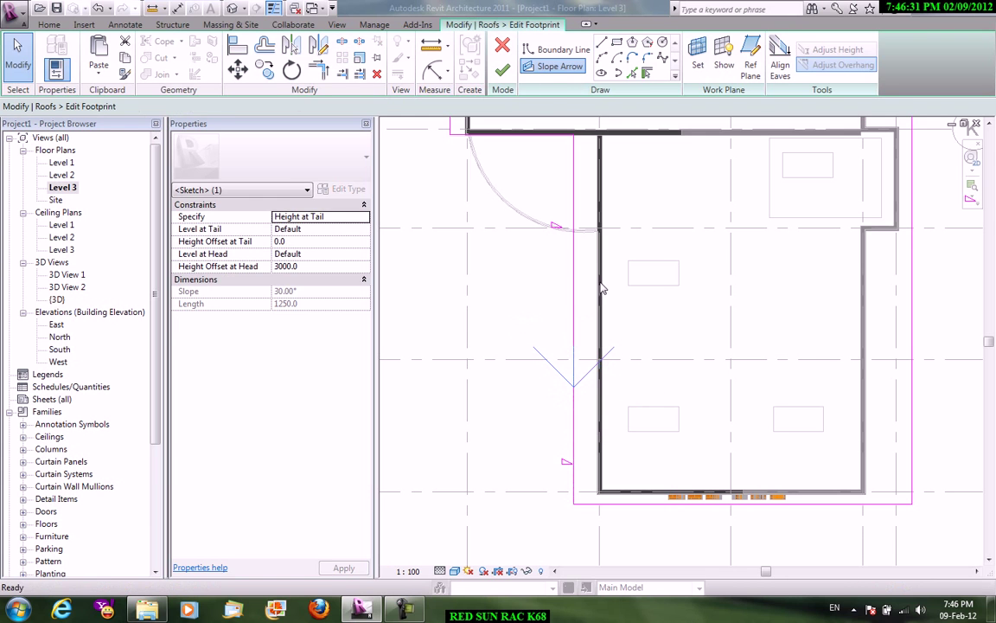
pyautogui.click(574, 427)
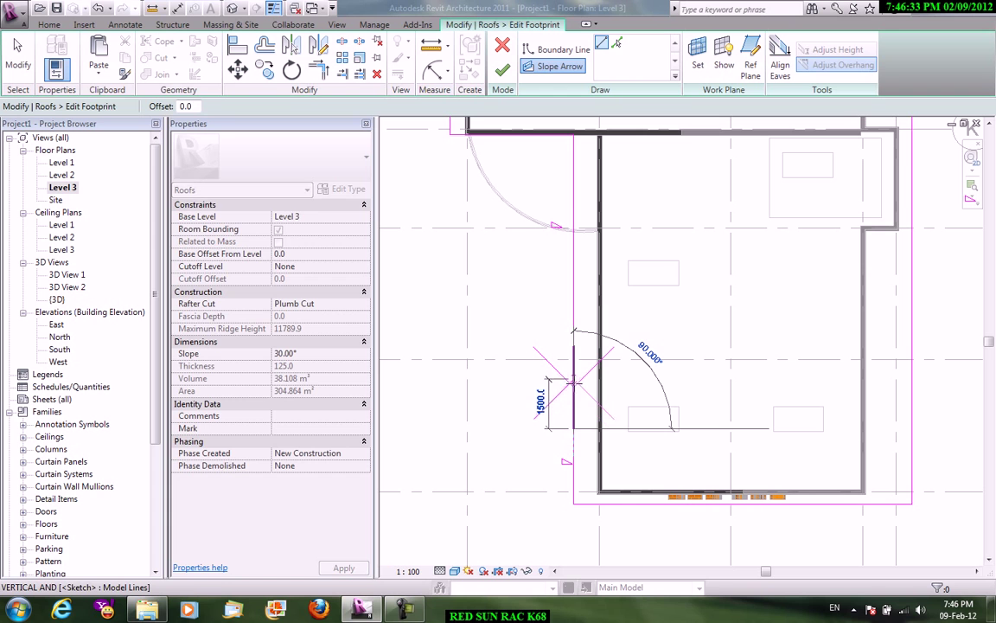
pyautogui.click(574, 378)
pyautogui.click(502, 70)
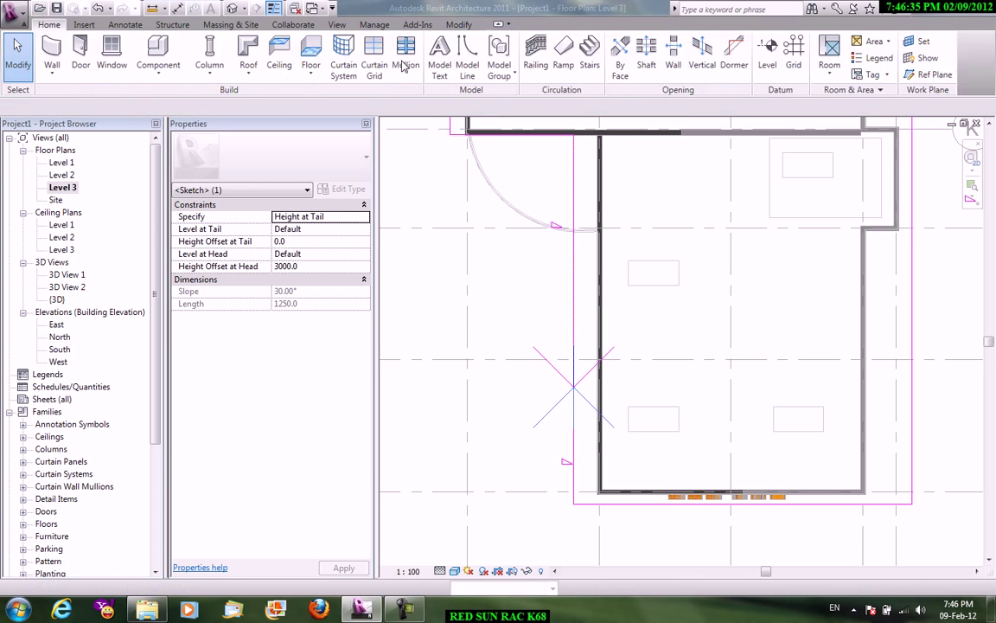
pyautogui.click(336, 24)
# Step: Review the sloped roof in 3D, then reopen its footprint on the Level 3 plan
pyautogui.click(336, 77)
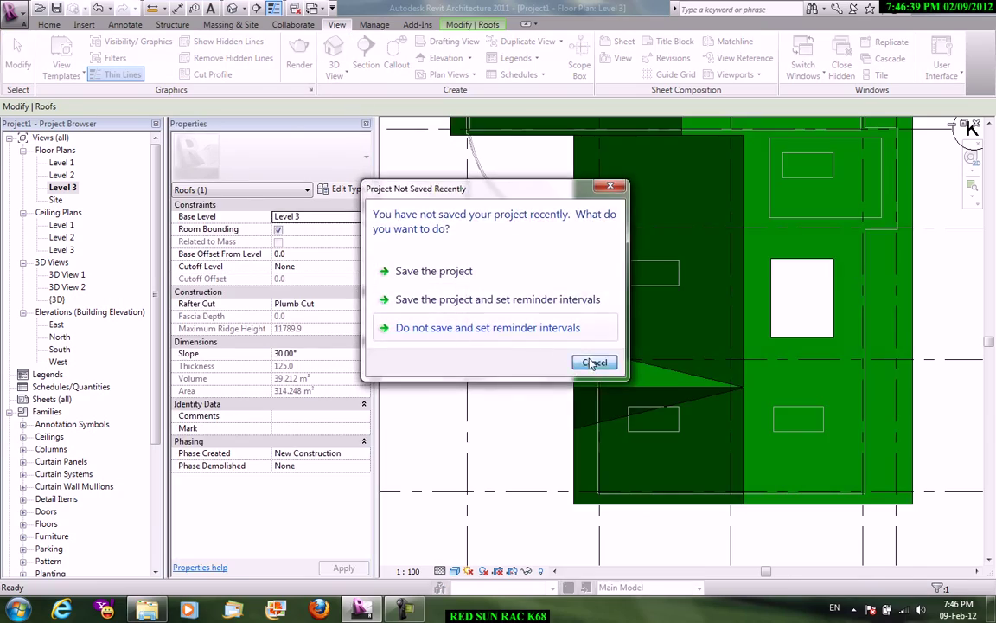
pyautogui.click(593, 365)
pyautogui.scroll(3, 783, 311)
pyautogui.moveTo(783, 312)
pyautogui.keyDown('shift'); pyautogui.mouseDown(button='middle')
pyautogui.moveTo(868, 274)
pyautogui.moveTo(744, 242)
pyautogui.mouseUp(button='middle'); pyautogui.keyUp('shift')
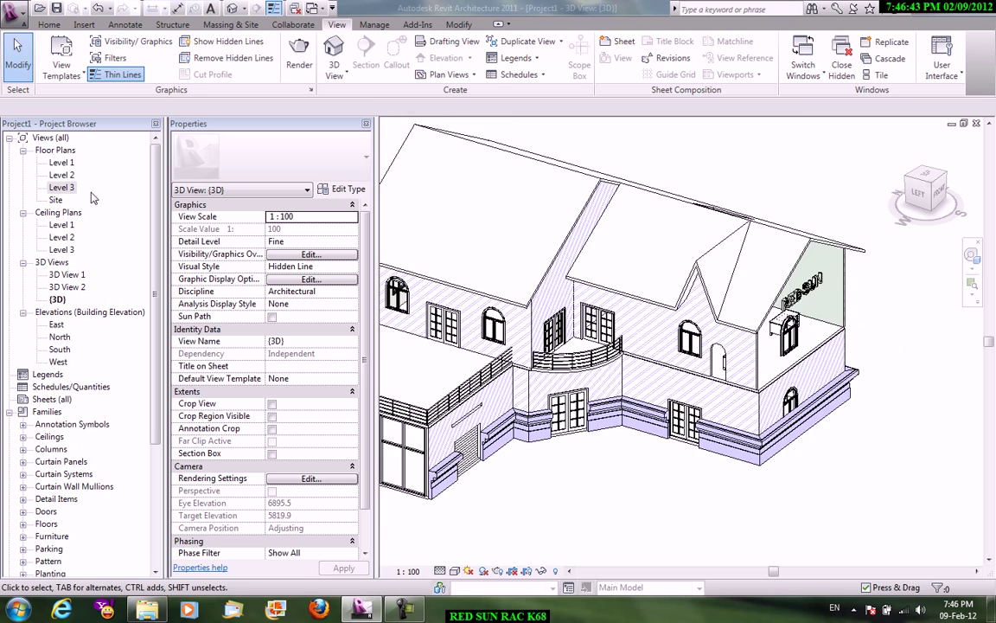
pyautogui.doubleClick(63, 187)
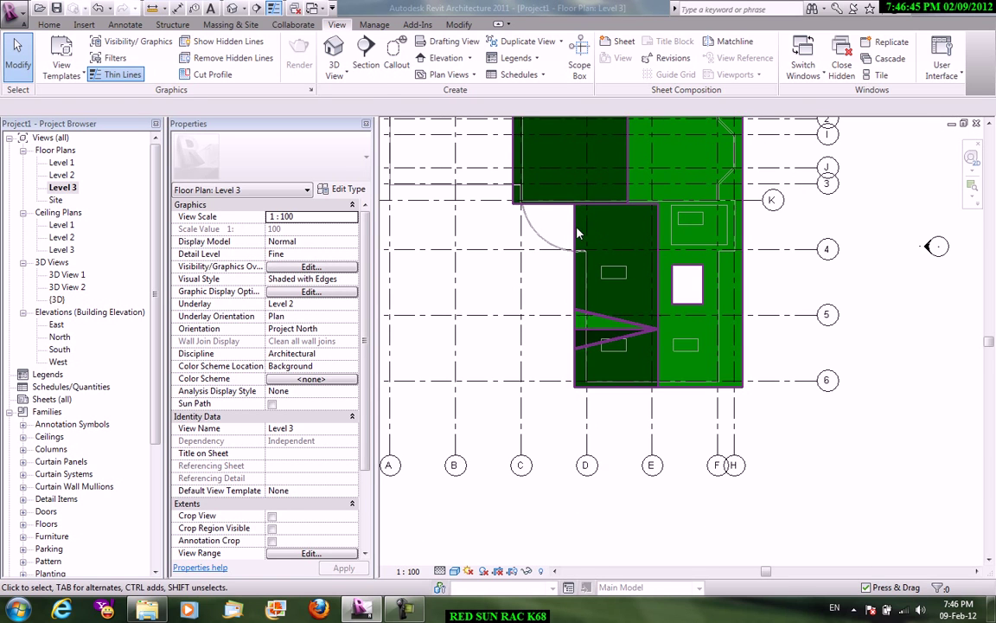
pyautogui.doubleClick(579, 234)
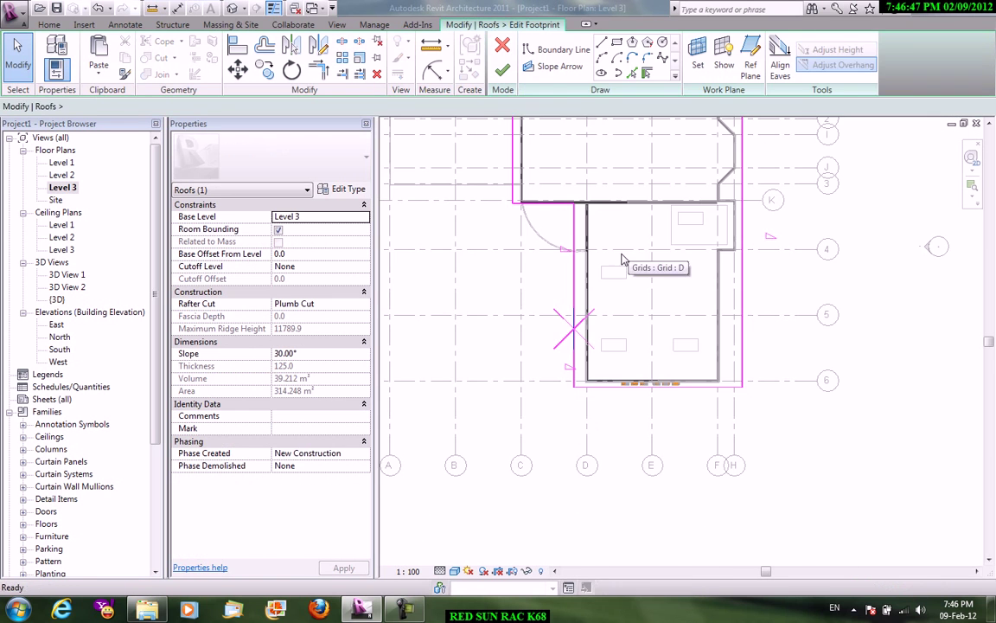
# Step: Split the left boundary line and stop that segment from defining roof slope
pyautogui.scroll(2, 621, 259)
pyautogui.scroll(1, 548, 237)
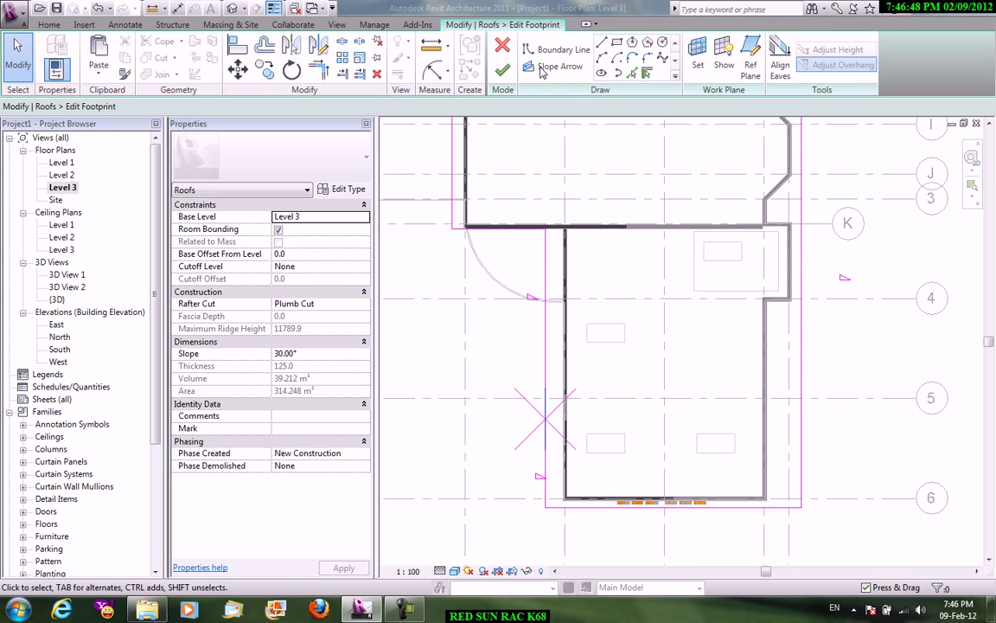
pyautogui.click(341, 45)
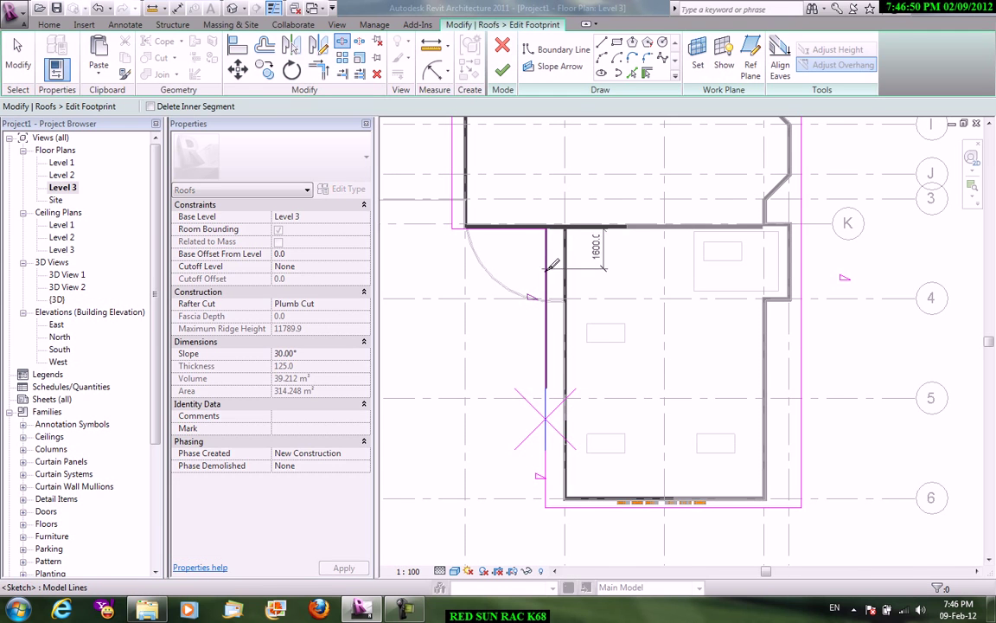
pyautogui.click(549, 337)
pyautogui.rightClick(606, 336)
pyautogui.rightClick(644, 339)
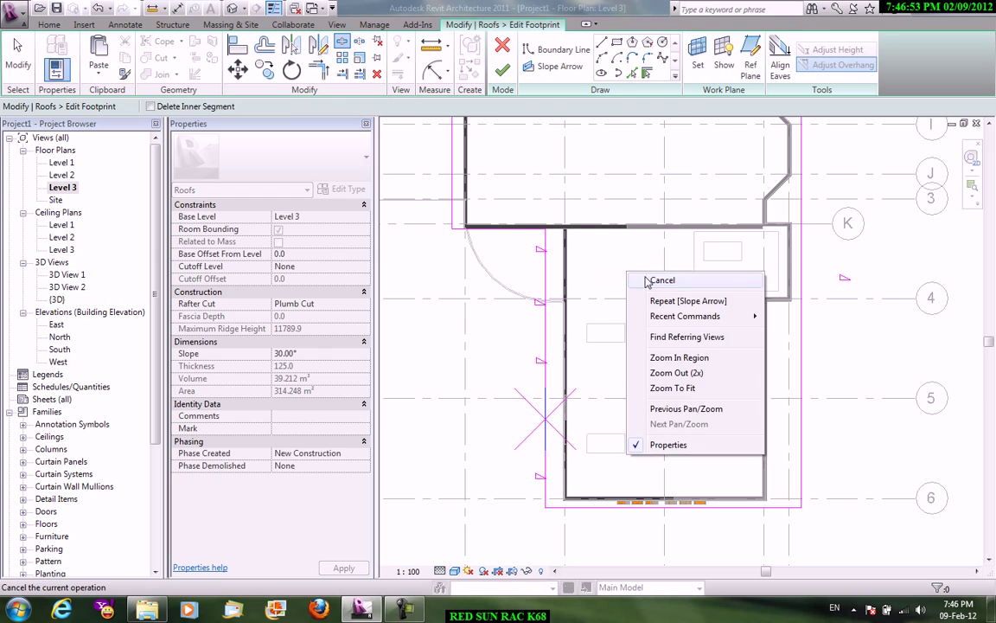
pyautogui.click(662, 280)
pyautogui.click(545, 322)
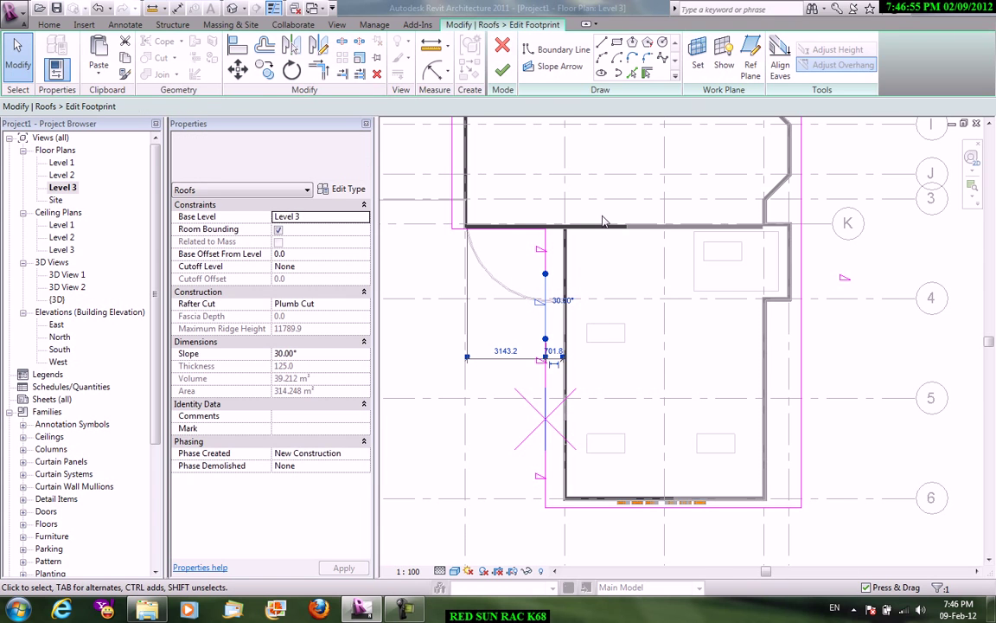
pyautogui.click(264, 106)
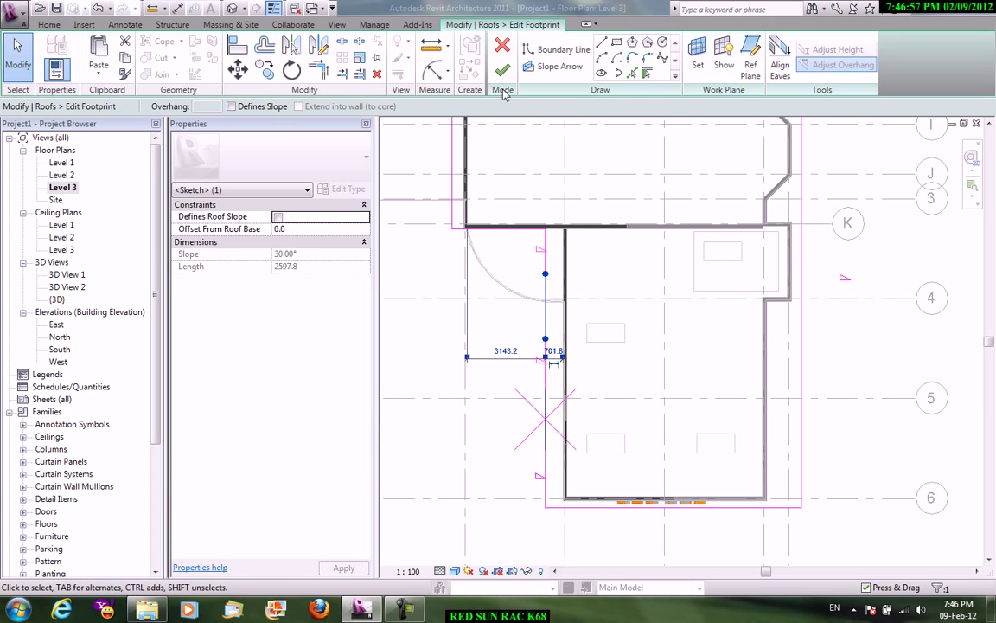
# Step: Add a slope arrow ending at the edge midpoint and finish the roof footprint
pyautogui.click(557, 67)
pyautogui.click(545, 274)
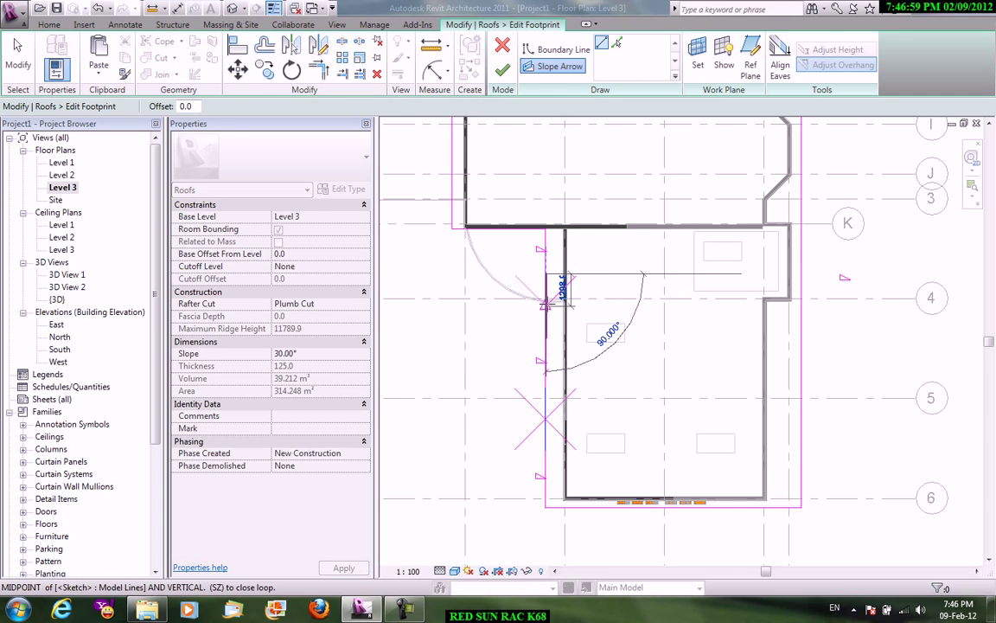
pyautogui.click(544, 311)
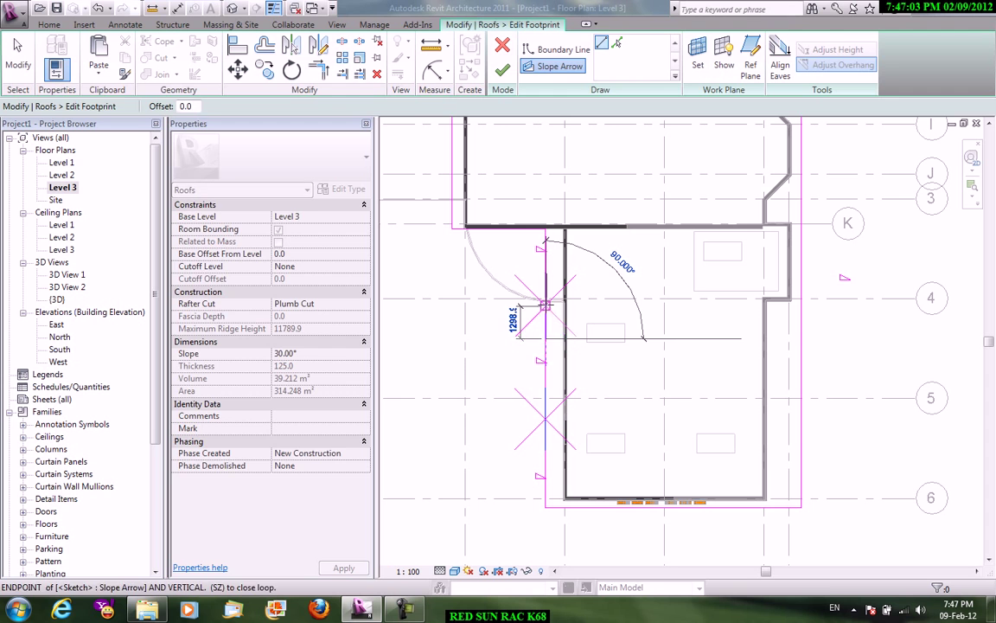
pyautogui.press('Escape')
pyautogui.press('Escape')
pyautogui.click(502, 69)
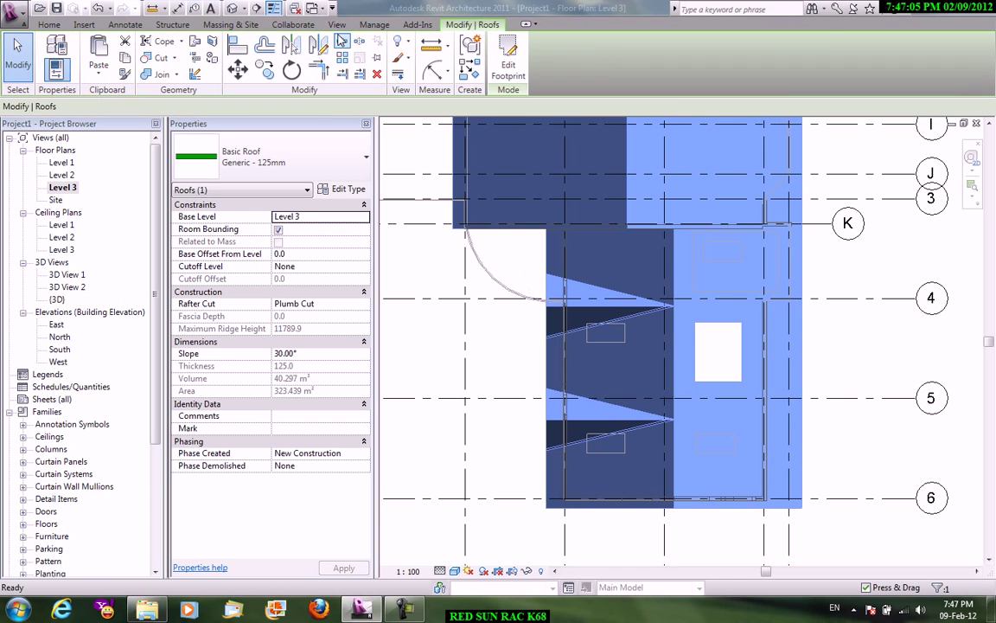
# Step: Open the Default 3D View and orbit and pan to inspect the two new gable sections
pyautogui.click(343, 76)
pyautogui.click(366, 96)
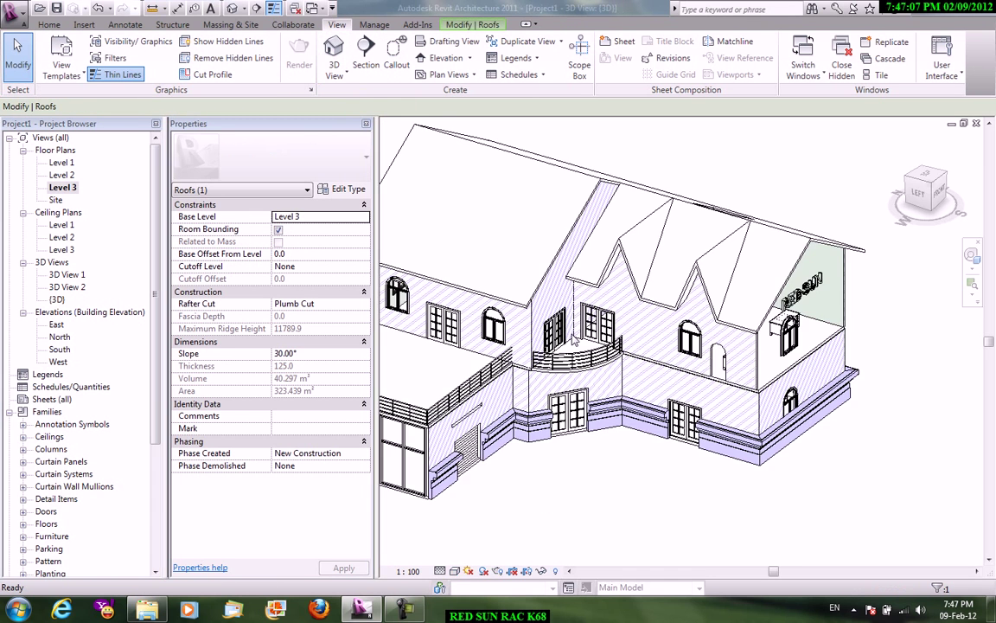
pyautogui.keyDown('shift'); pyautogui.moveTo(720, 335); pyautogui.dragTo(673, 280, button='middle'); pyautogui.keyUp('shift')
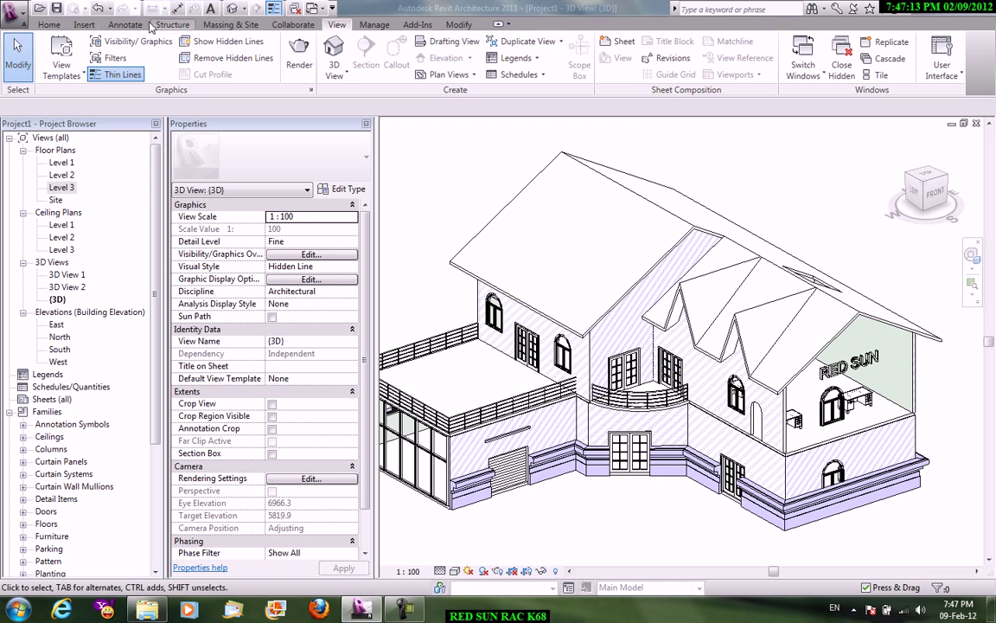
pyautogui.click(54, 25)
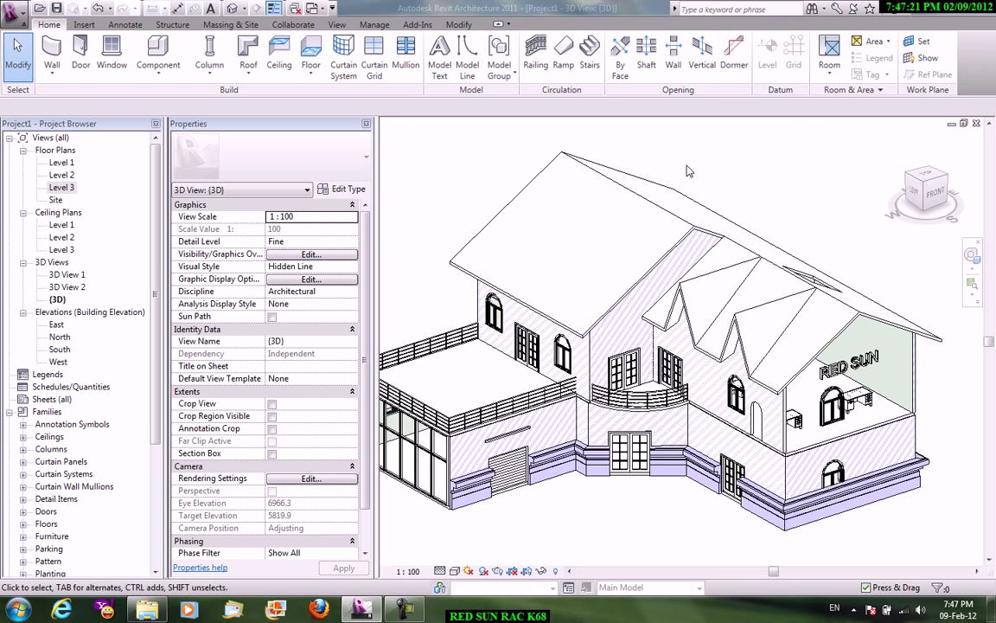
pyautogui.press('alt')
pyautogui.scroll(2, 636, 171)
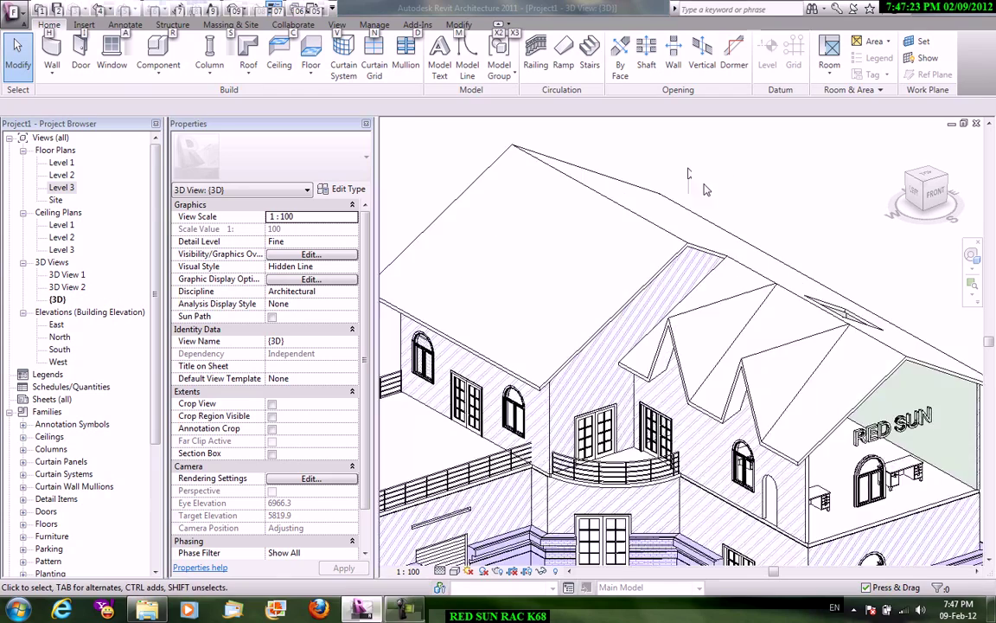
pyautogui.scroll(-3, 636, 170)
pyautogui.moveTo(657, 172); pyautogui.dragTo(733, 182, button='middle')
pyautogui.scroll(2, 733, 182)
pyautogui.moveTo(709, 225); pyautogui.dragTo(660, 322, button='middle')
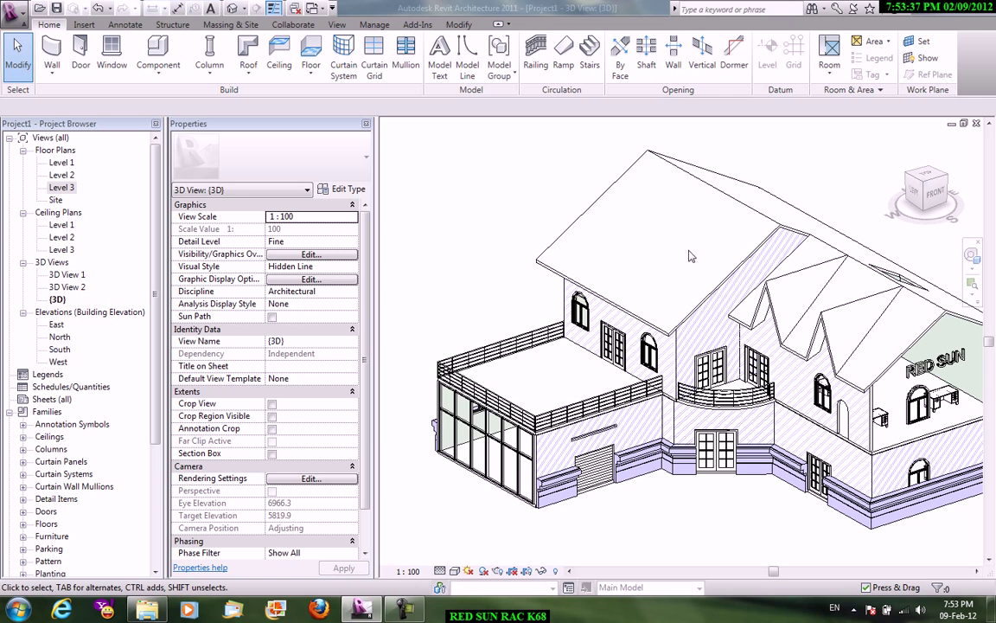
# Step: On the Level 3 plan, draw a vertical reference plane just west of the building
pyautogui.doubleClick(55, 187)
pyautogui.moveTo(588, 389); pyautogui.dragTo(690, 478, button='middle')
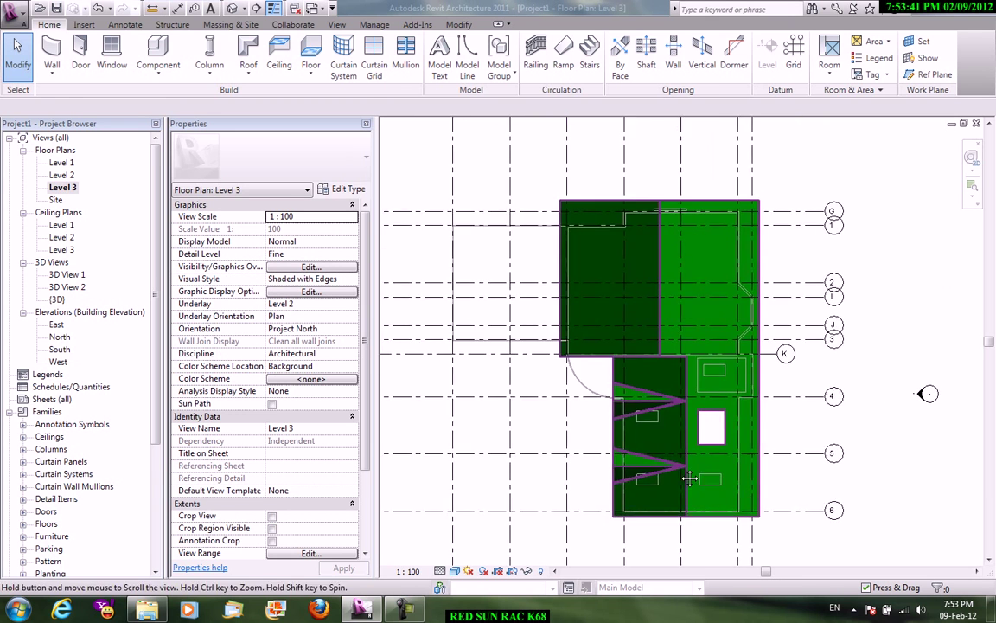
pyautogui.scroll(2, 543, 234)
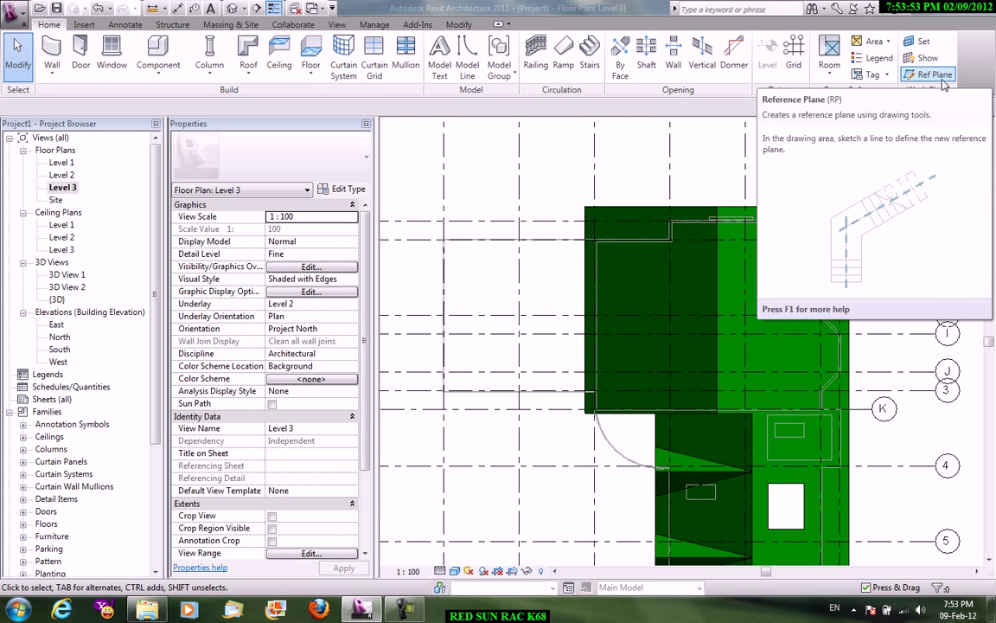
pyautogui.click(945, 84)
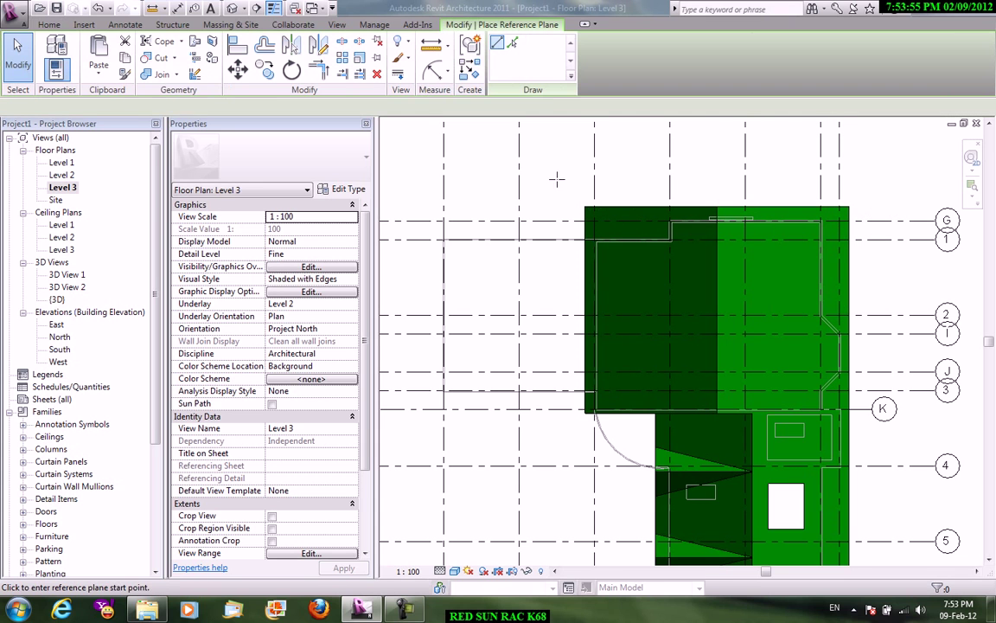
pyautogui.click(576, 175)
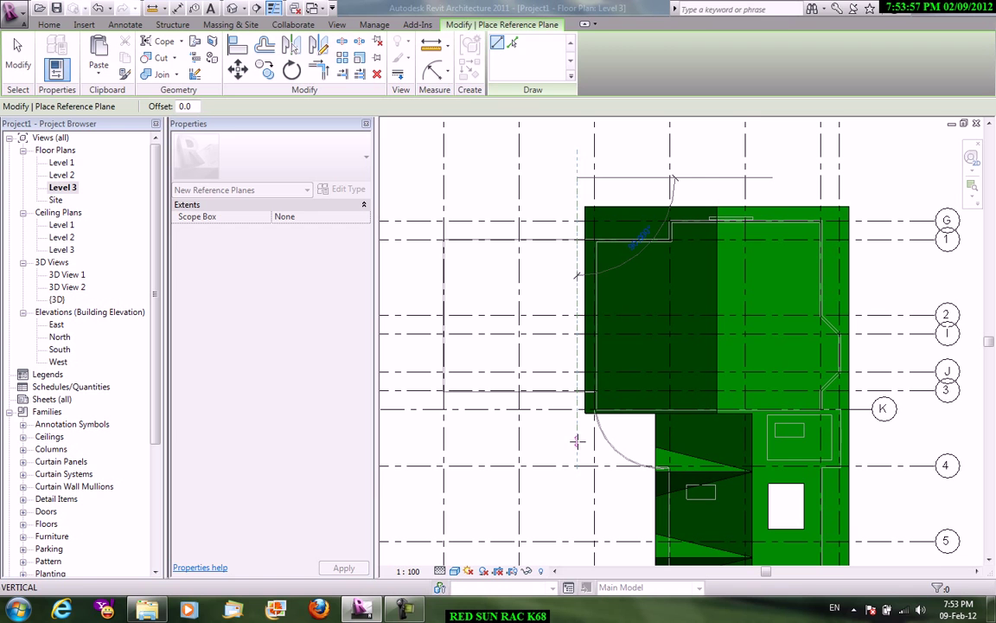
pyautogui.rightClick(641, 169)
pyautogui.rightClick(660, 169)
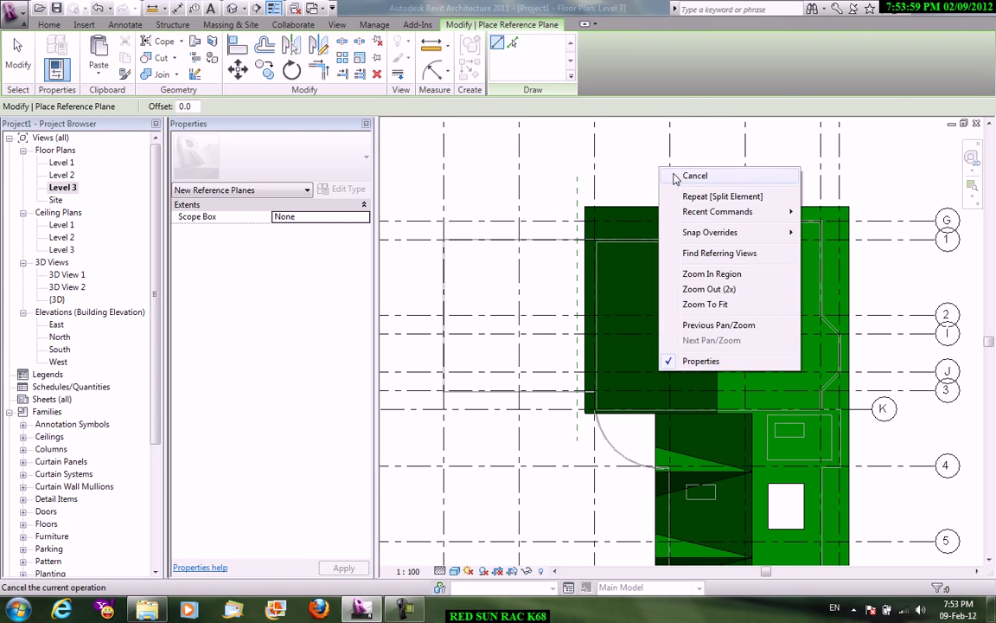
pyautogui.click(676, 179)
# Step: Adjust the reference plane's temporary dimension to set its distance from the building
pyautogui.scroll(3, 592, 240)
pyautogui.click(591, 240)
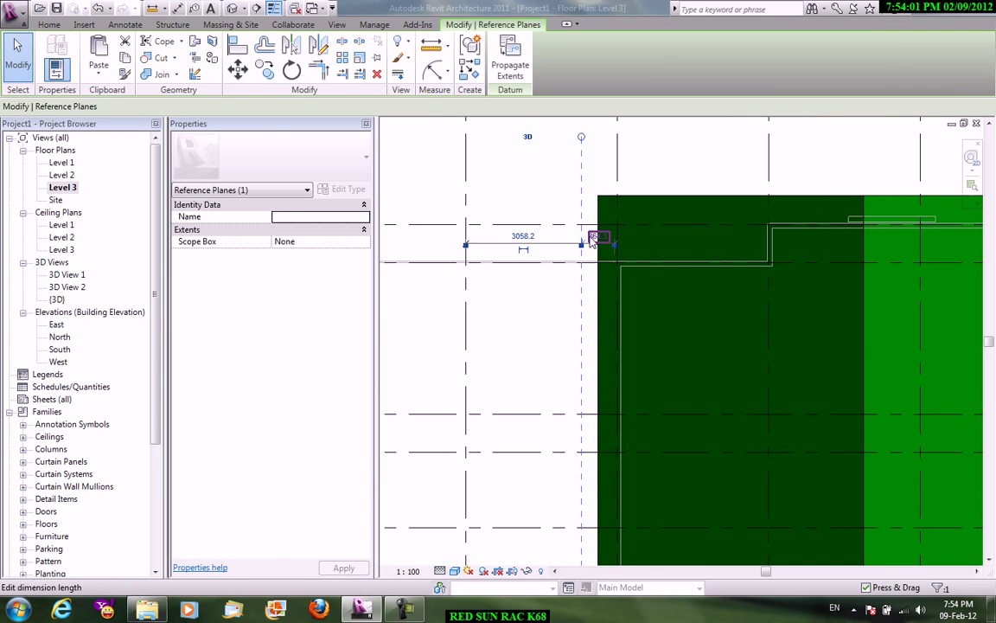
pyautogui.click(594, 237)
pyautogui.scroll(-2, 597, 195)
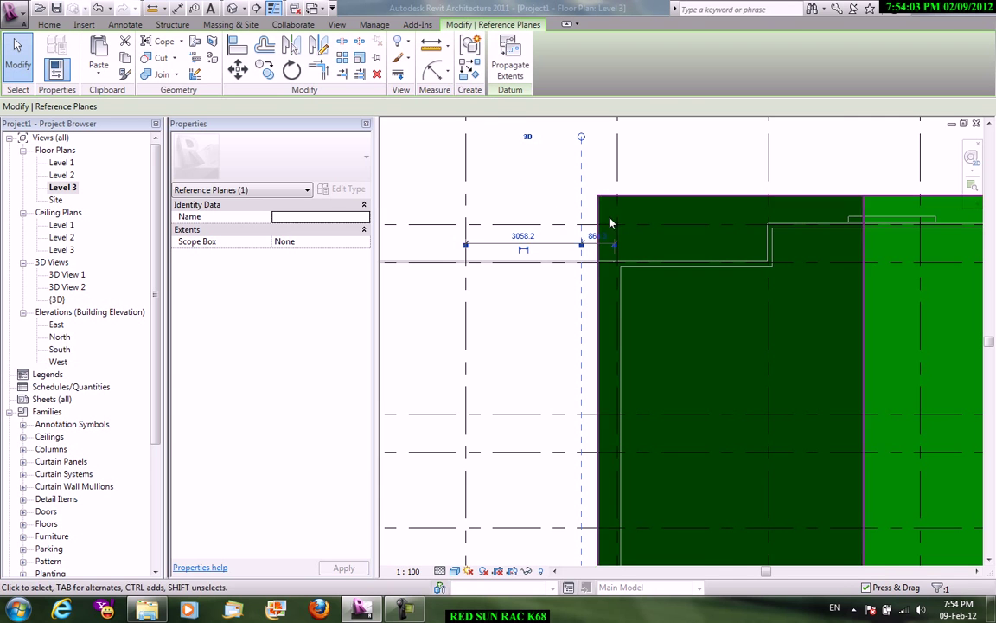
pyautogui.press('Escape')
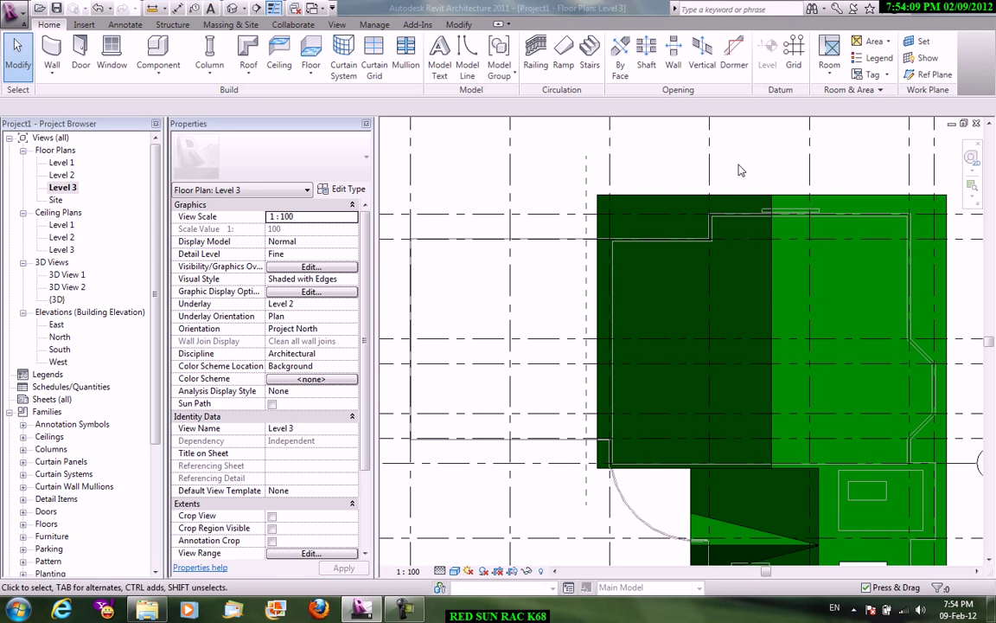
# Step: Set the reference plane as work plane, open Elevation: West, and show the grid
pyautogui.click(922, 43)
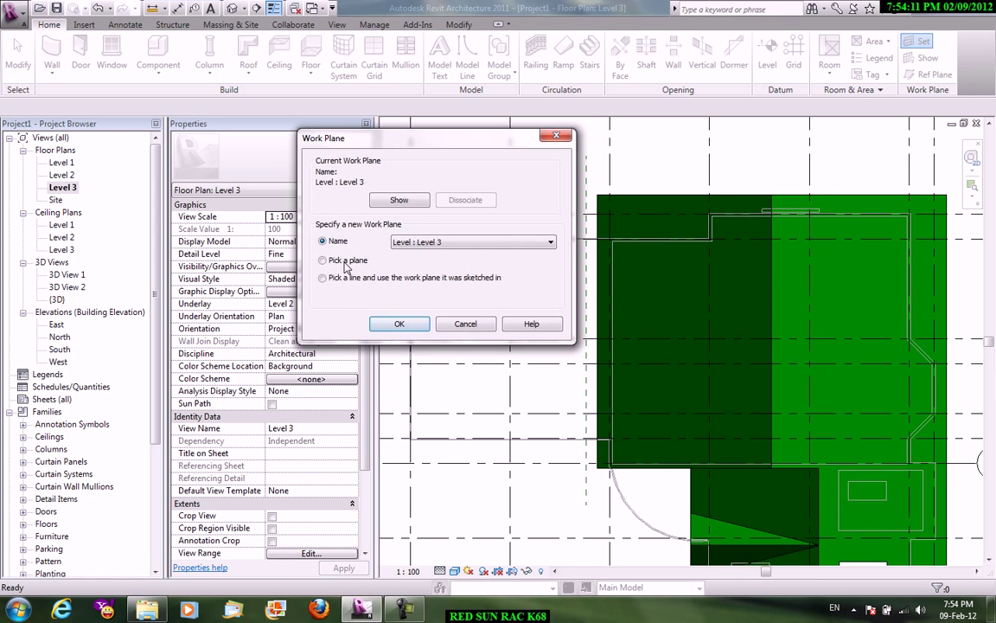
pyautogui.click(394, 326)
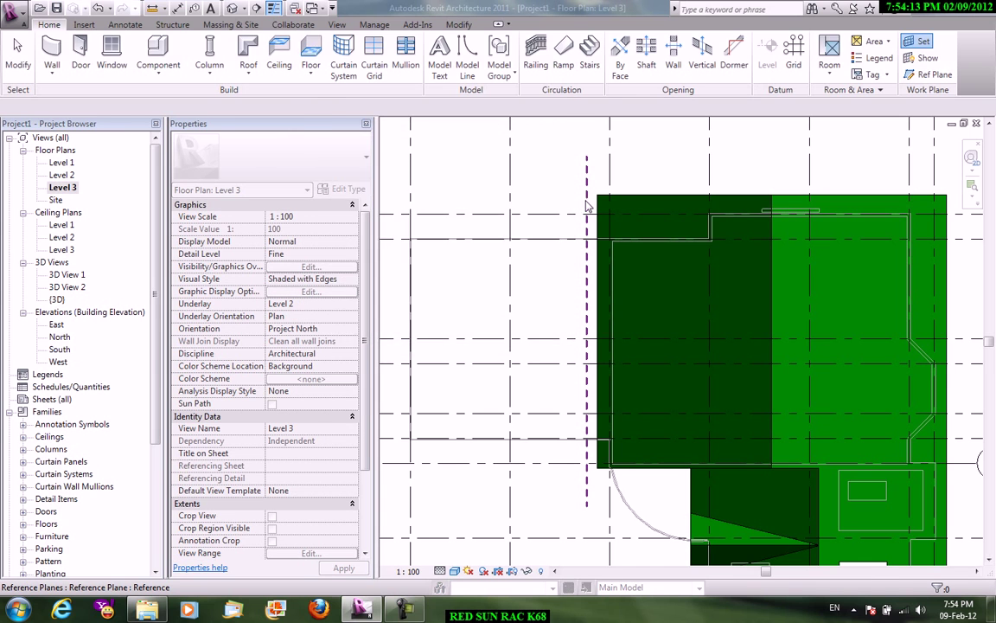
pyautogui.click(586, 364)
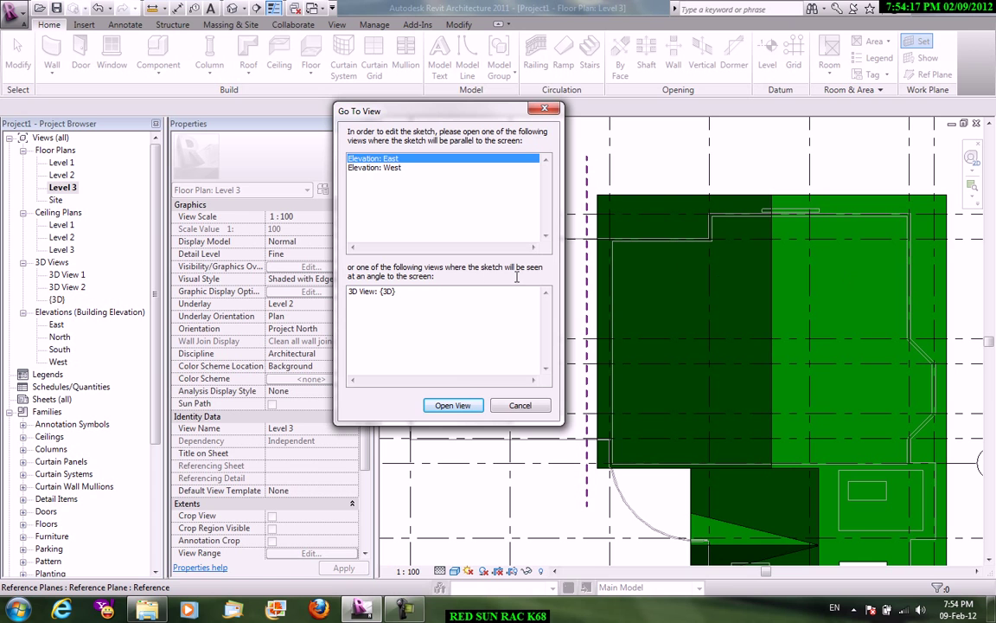
pyautogui.click(385, 169)
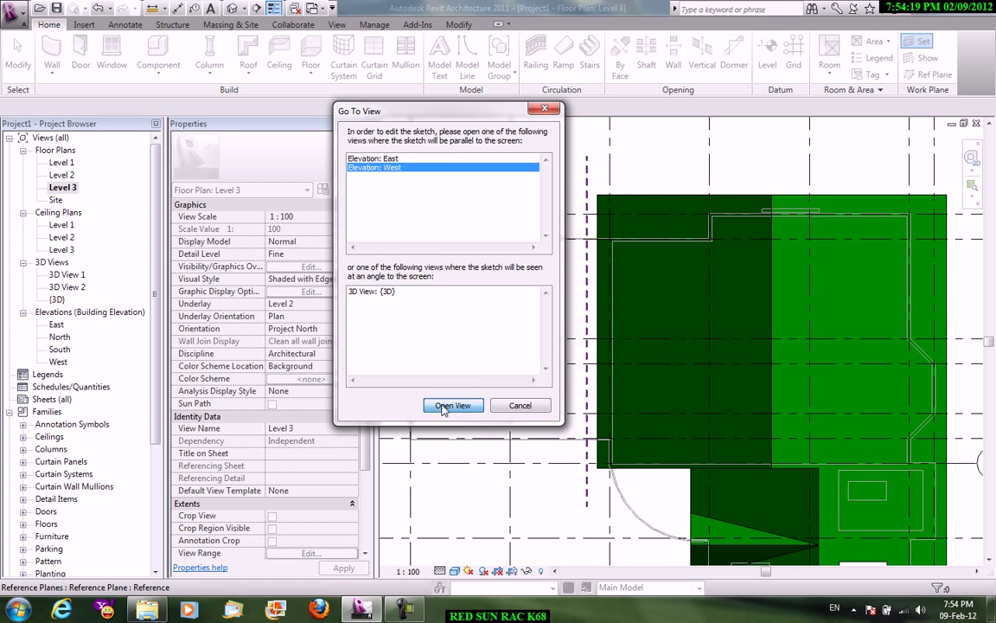
pyautogui.click(443, 406)
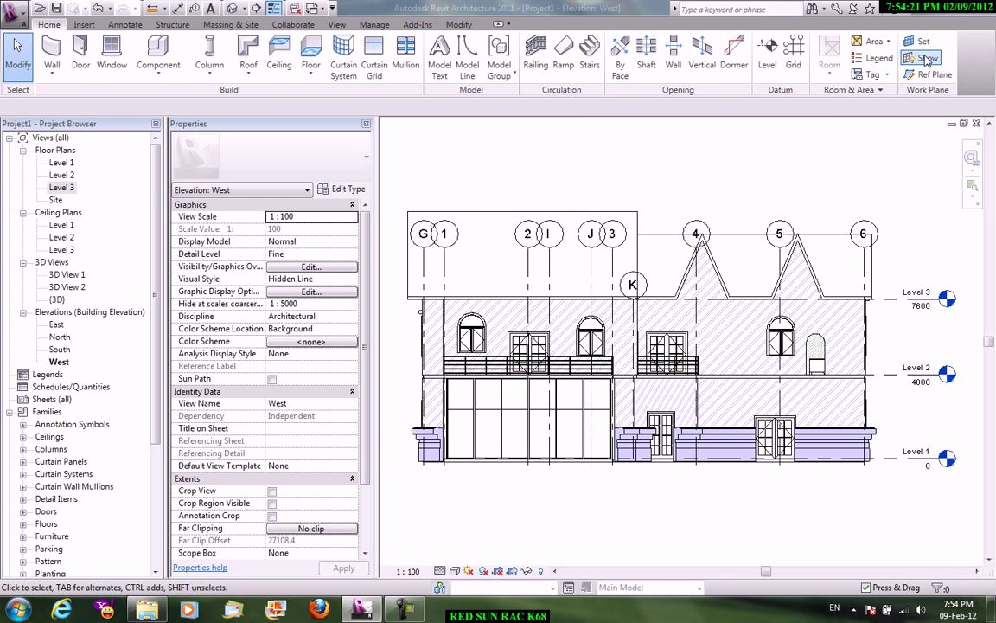
pyautogui.click(926, 59)
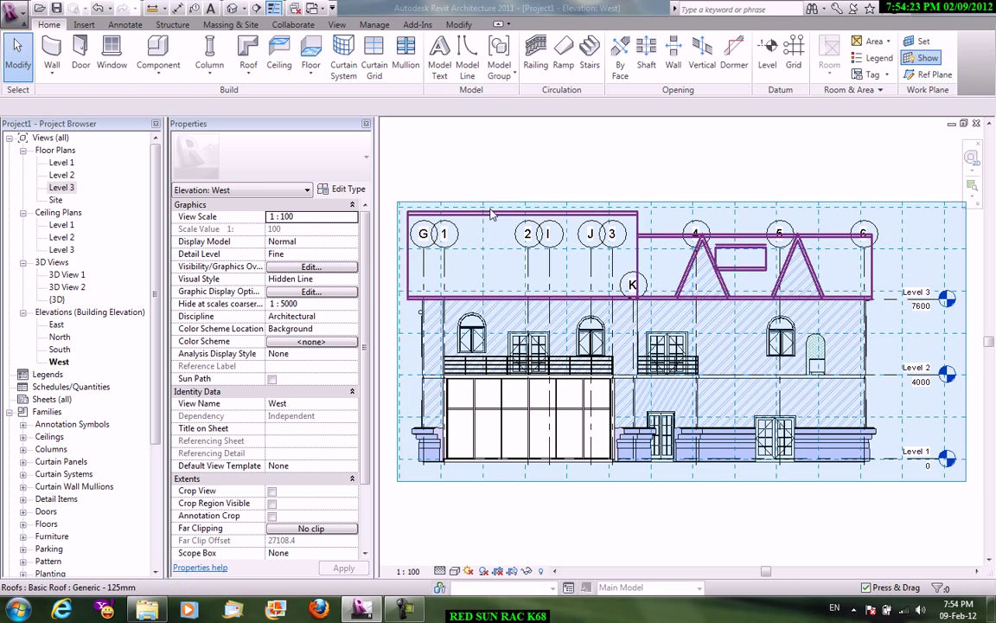
# Step: Stretch grid line 1's lower end down below the building's base
pyautogui.click(519, 204)
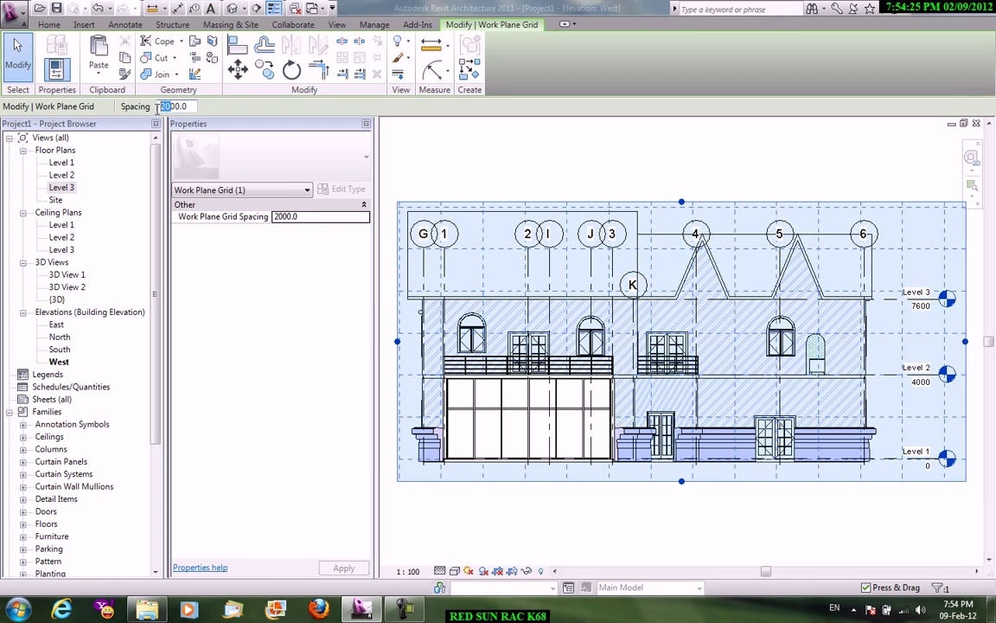
pyautogui.click(501, 160)
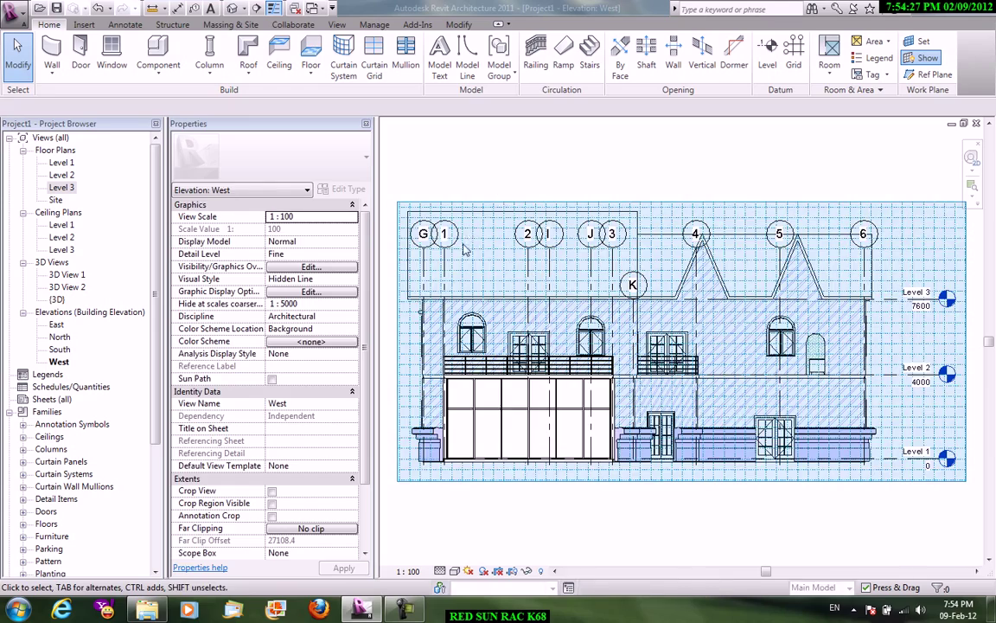
pyautogui.scroll(3, 615, 331)
pyautogui.moveTo(615, 331)
pyautogui.mouseDown(button='middle')
pyautogui.moveTo(662, 287)
pyautogui.moveTo(583, 310)
pyautogui.mouseUp(button='middle')
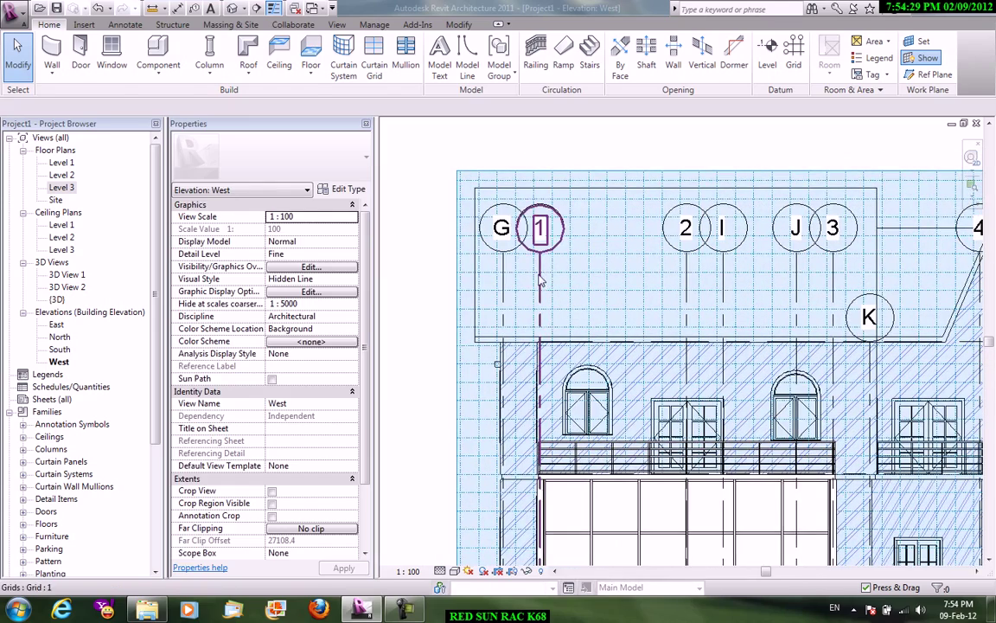
pyautogui.click(539, 259)
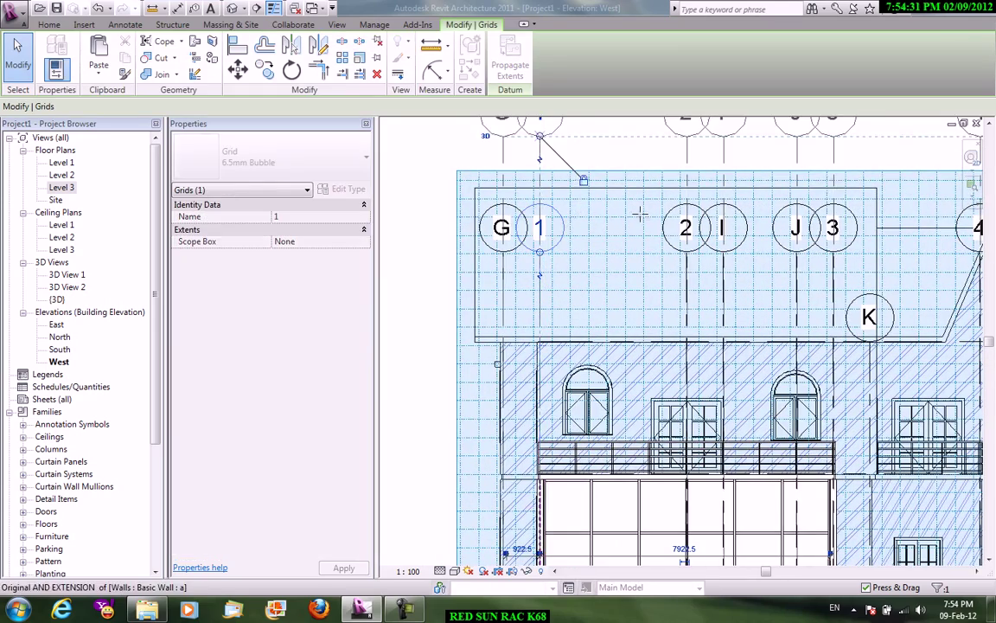
pyautogui.scroll(-2, 542, 262)
pyautogui.moveTo(542, 262); pyautogui.dragTo(541, 367, button='middle')
pyautogui.moveTo(506, 317)
pyautogui.mouseDown()
pyautogui.moveTo(507, 465)
pyautogui.moveTo(508, 406)
pyautogui.mouseUp()
pyautogui.click(458, 399)
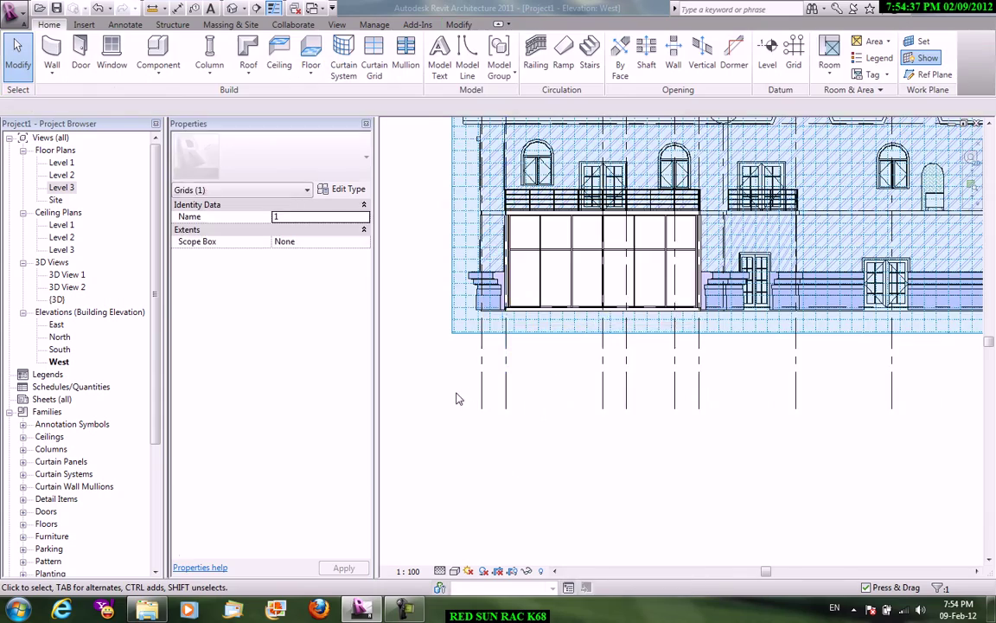
pyautogui.scroll(-2, 472, 467)
pyautogui.scroll(2, 533, 285)
pyautogui.scroll(2, 570, 281)
pyautogui.scroll(1, 608, 277)
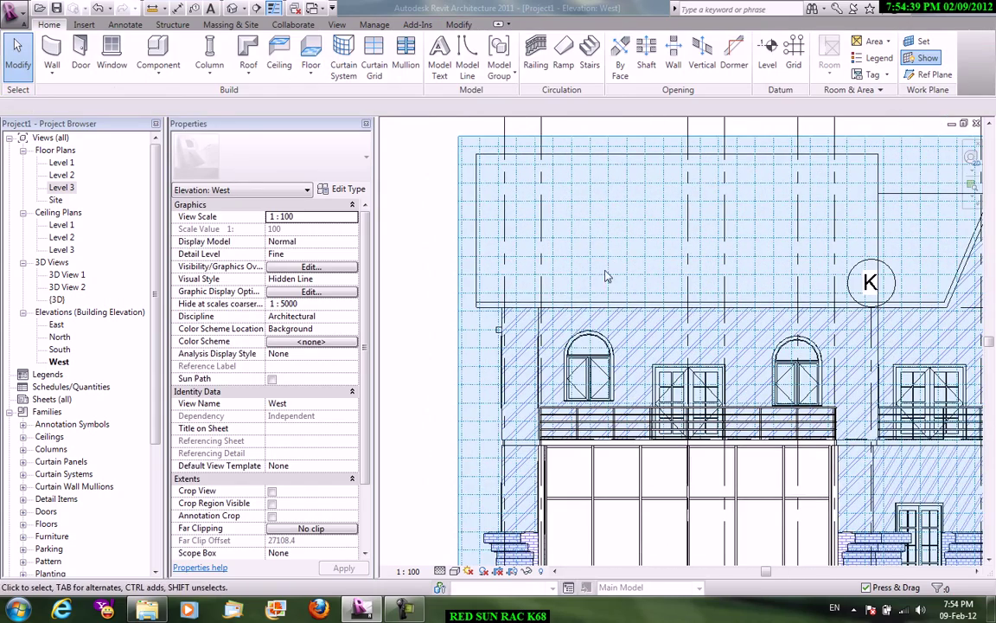
# Step: Start a Roof by Extrusion with Level 3 as its reference level
pyautogui.click(248, 69)
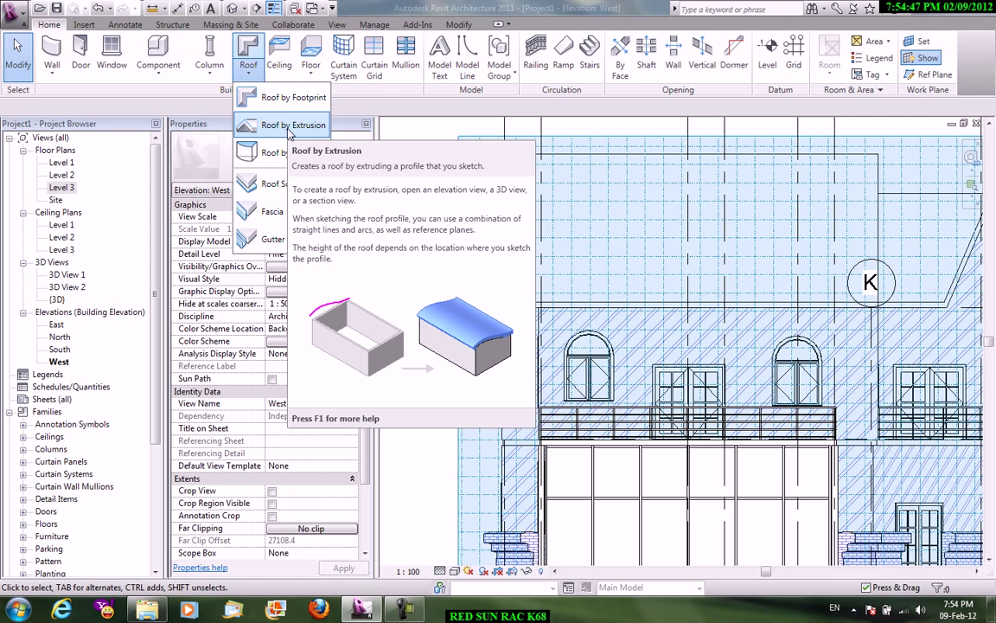
pyautogui.click(290, 127)
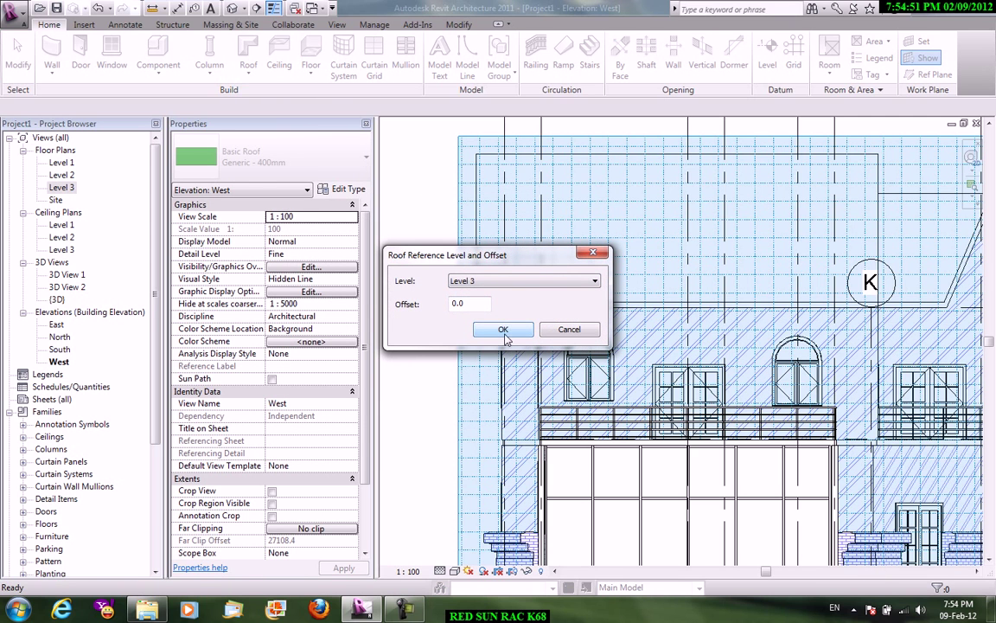
pyautogui.click(504, 332)
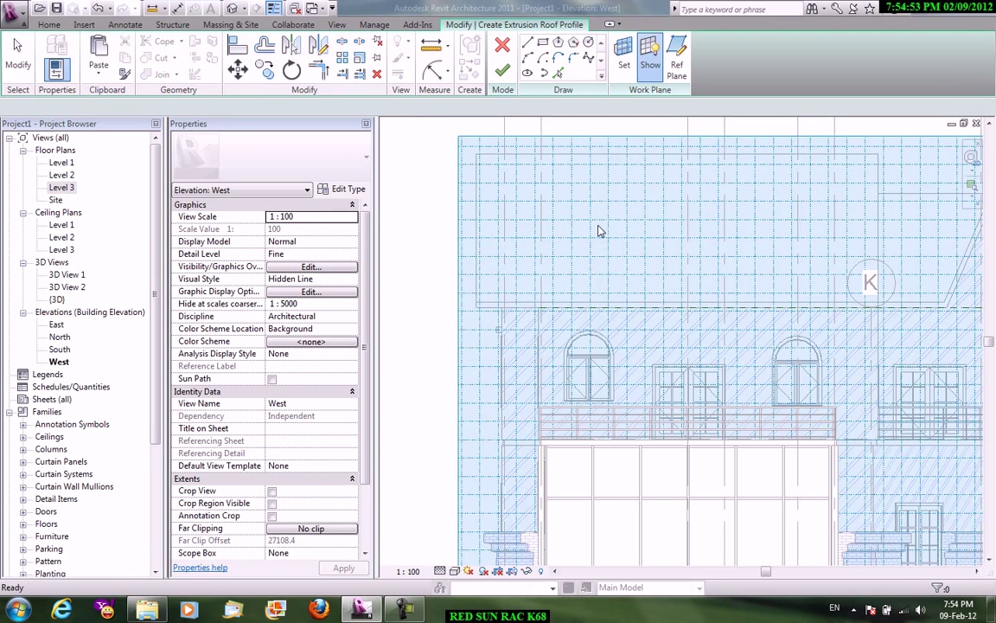
pyautogui.scroll(2, 596, 229)
pyautogui.scroll(2, 545, 254)
# Step: Sketch a two-line peaked profile from the reference-plane intersection and finish the extrusion roof
pyautogui.click(533, 263)
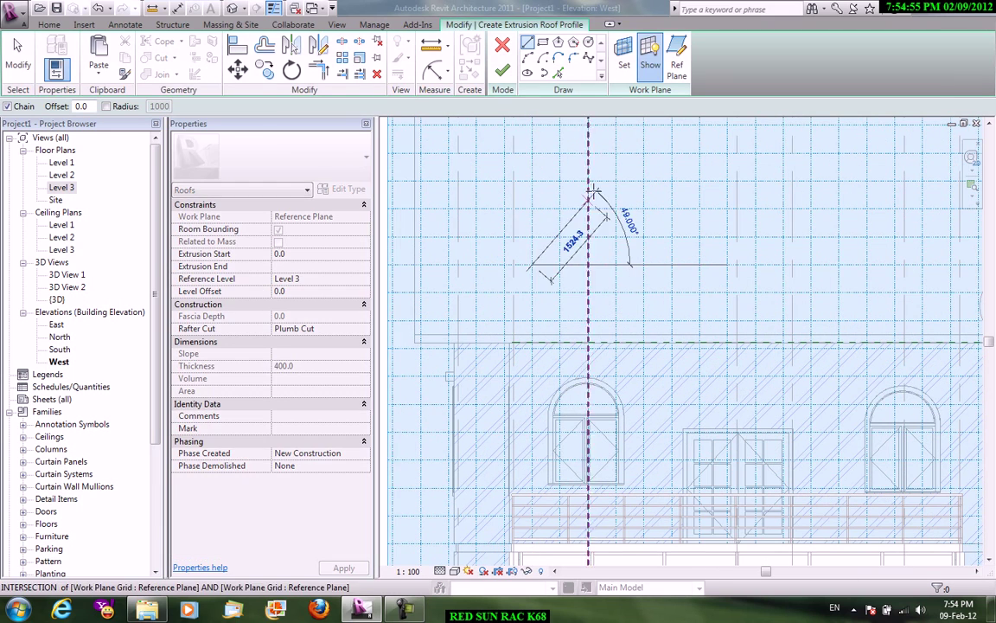
pyautogui.click(616, 153)
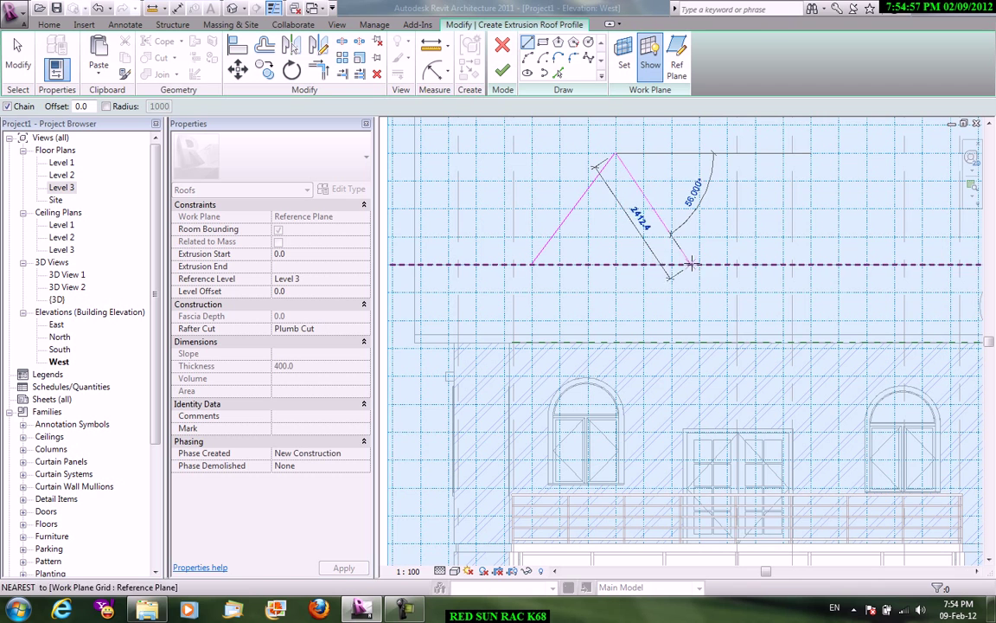
pyautogui.click(699, 262)
pyautogui.rightClick(696, 198)
pyautogui.click(709, 201)
pyautogui.rightClick(696, 197)
pyautogui.click(709, 204)
pyautogui.click(502, 71)
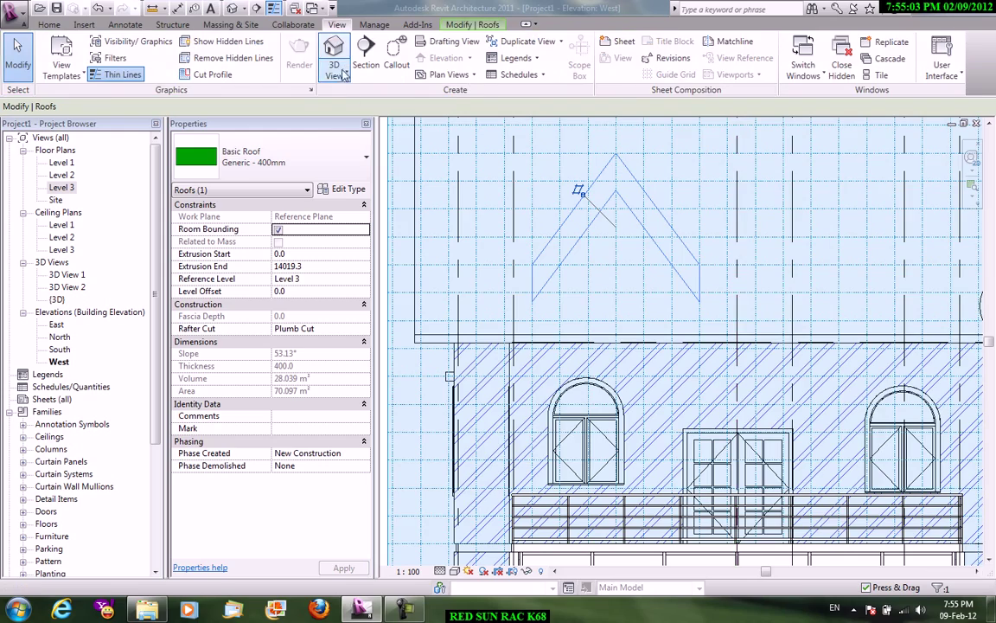
# Step: In the Default 3D View, change the extrusion roof to Generic - 125mm
pyautogui.click(344, 75)
pyautogui.click(362, 98)
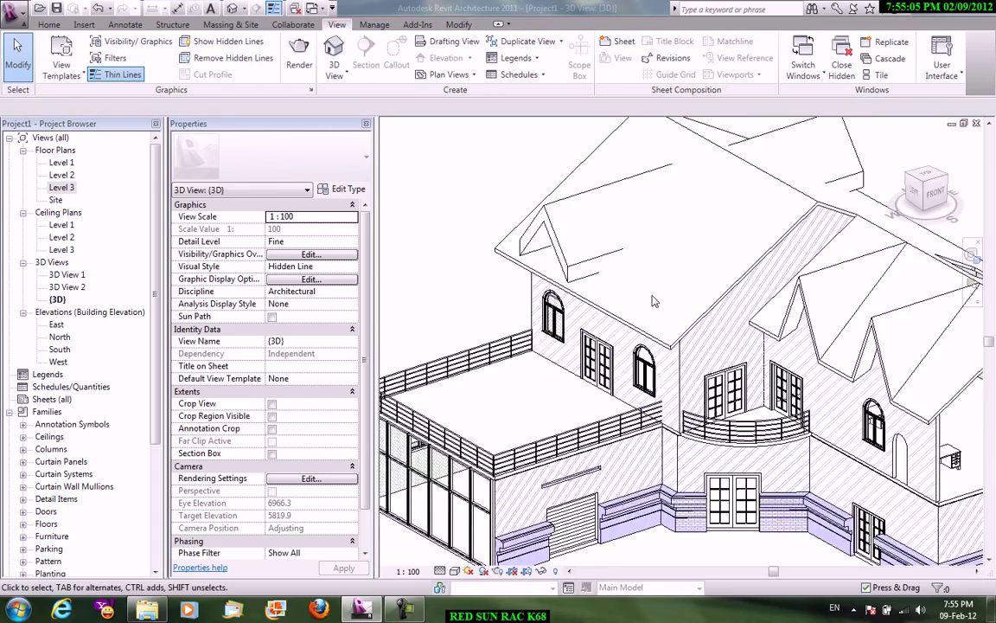
pyautogui.keyDown('shift'); pyautogui.moveTo(655, 301); pyautogui.dragTo(605, 251, button='middle'); pyautogui.keyUp('shift')
pyautogui.click(606, 229)
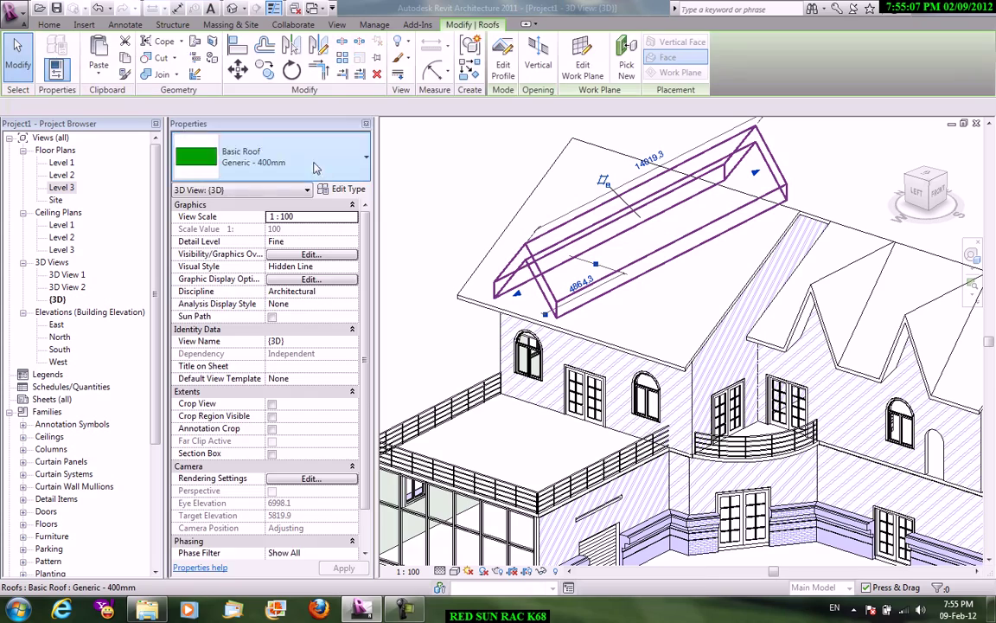
pyautogui.click(316, 168)
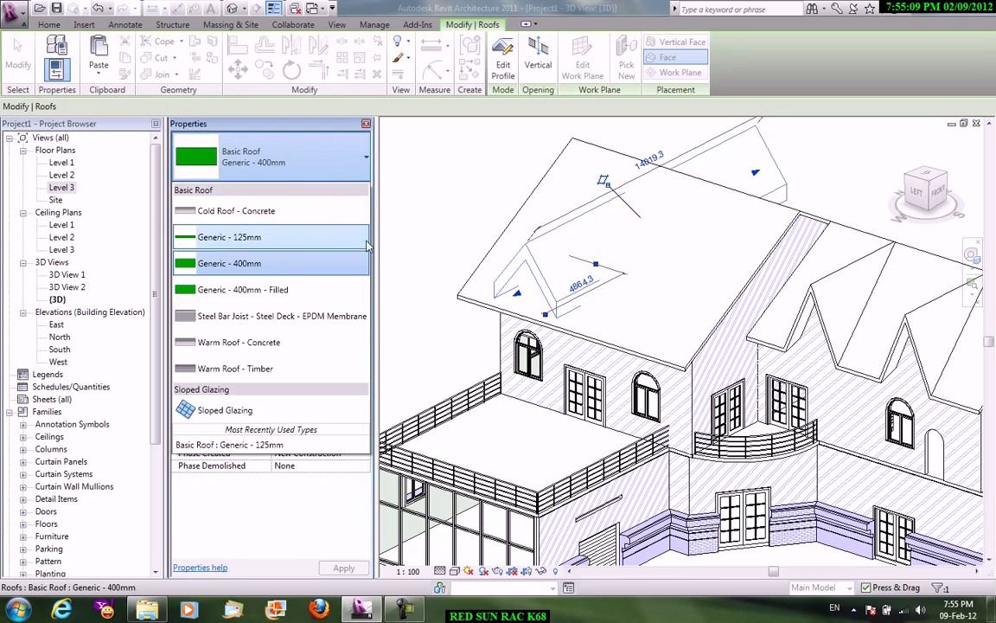
pyautogui.click(366, 246)
pyautogui.press('Escape')
# Step: Orbit to the gable end and select the roof to check its 14019.3 length
pyautogui.moveTo(657, 259)
pyautogui.keyDown('shift'); pyautogui.mouseDown(button='middle')
pyautogui.moveTo(747, 216)
pyautogui.moveTo(723, 271)
pyautogui.mouseUp(button='middle'); pyautogui.keyUp('shift')
pyautogui.scroll(3, 817, 205)
pyautogui.moveTo(816, 205); pyautogui.dragTo(732, 185, button='middle')
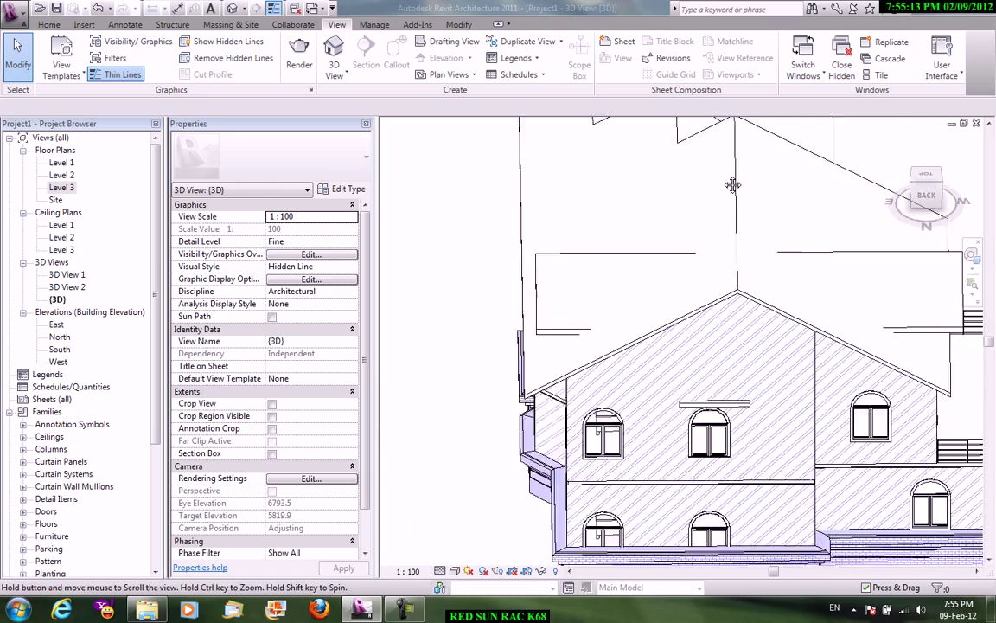
pyautogui.scroll(-3, 732, 184)
pyautogui.click(703, 223)
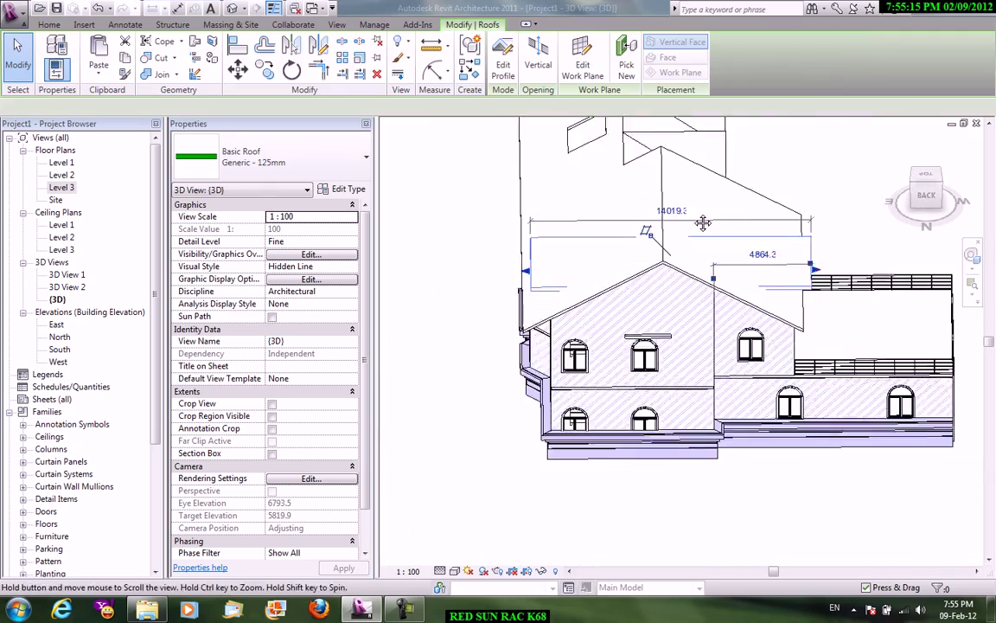
pyautogui.moveTo(703, 223); pyautogui.dragTo(625, 191, button='middle')
pyautogui.scroll(2, 569, 254)
pyautogui.moveTo(570, 254)
pyautogui.keyDown('shift'); pyautogui.mouseDown(button='middle')
pyautogui.moveTo(529, 242)
pyautogui.moveTo(689, 274)
pyautogui.moveTo(441, 276)
pyautogui.mouseUp(button='middle'); pyautogui.keyUp('shift')
# Step: Hide the blocking wall in this 3D view and orbit to review the new roof
pyautogui.rightClick(441, 415)
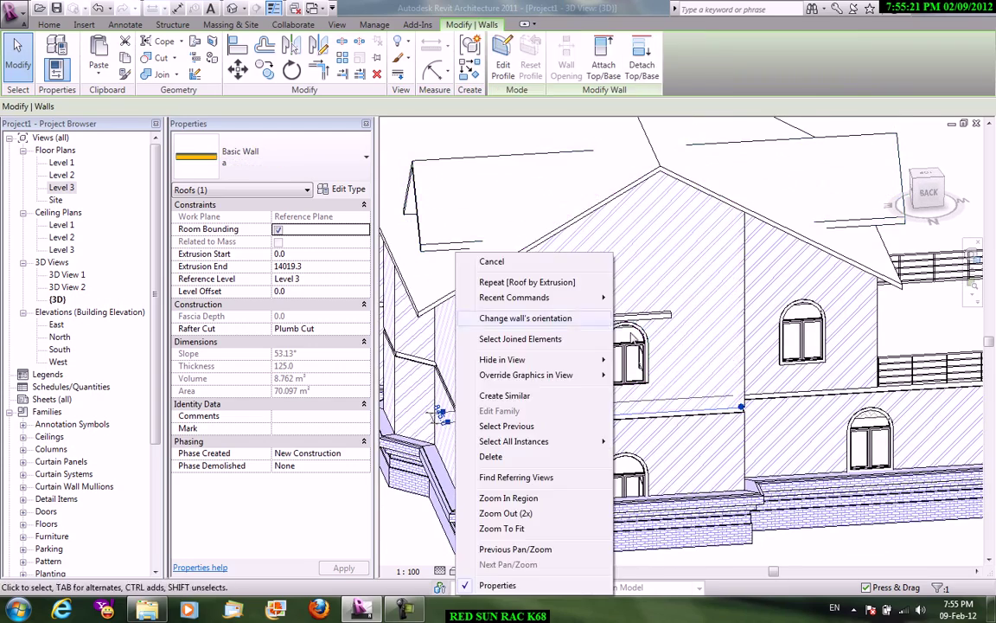
pyautogui.click(718, 359)
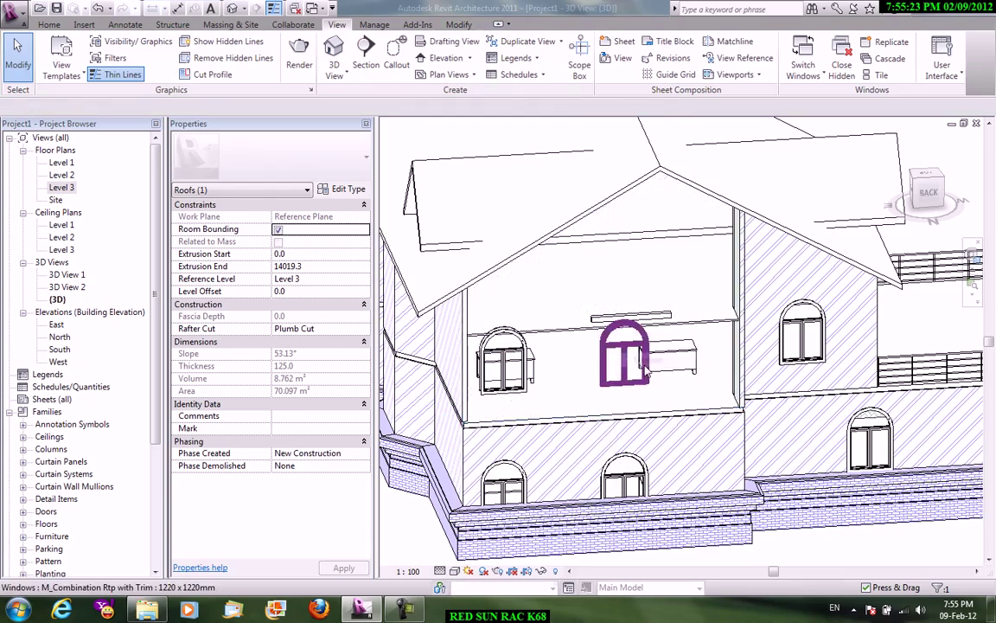
pyautogui.keyDown('shift'); pyautogui.moveTo(653, 335); pyautogui.dragTo(696, 348, button='middle'); pyautogui.keyUp('shift')
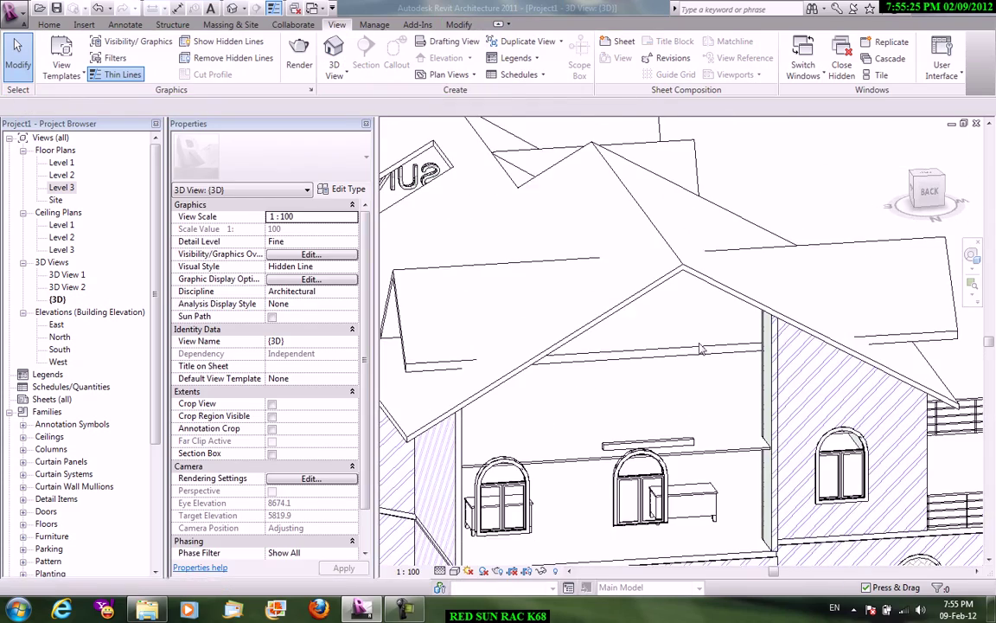
pyautogui.click(696, 348)
pyautogui.scroll(-4, 684, 349)
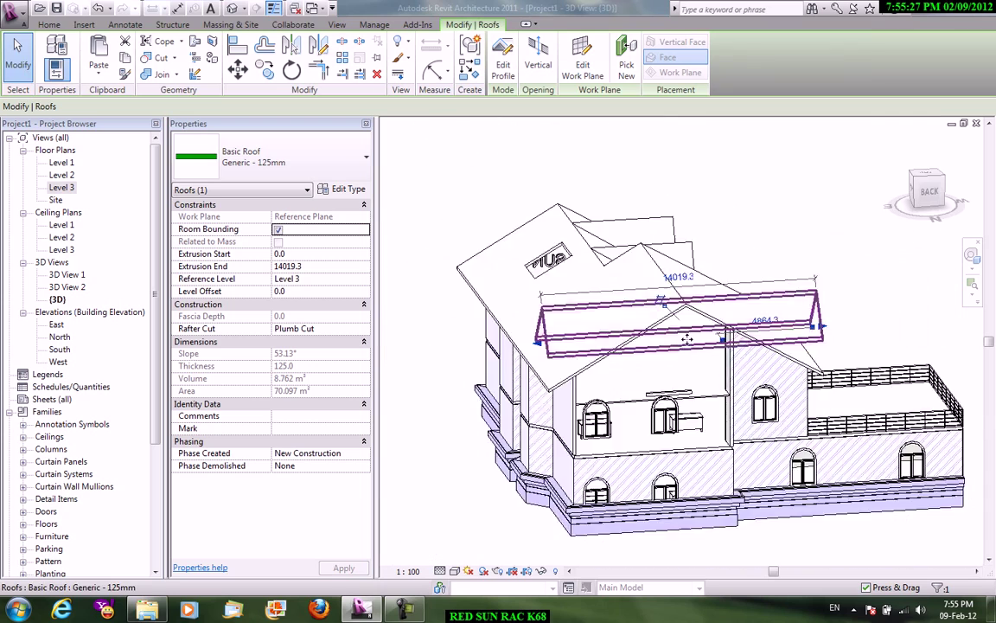
pyautogui.keyDown('shift'); pyautogui.moveTo(650, 350); pyautogui.dragTo(567, 223, button='middle'); pyautogui.keyUp('shift')
pyautogui.click(567, 223)
pyautogui.scroll(3, 568, 222)
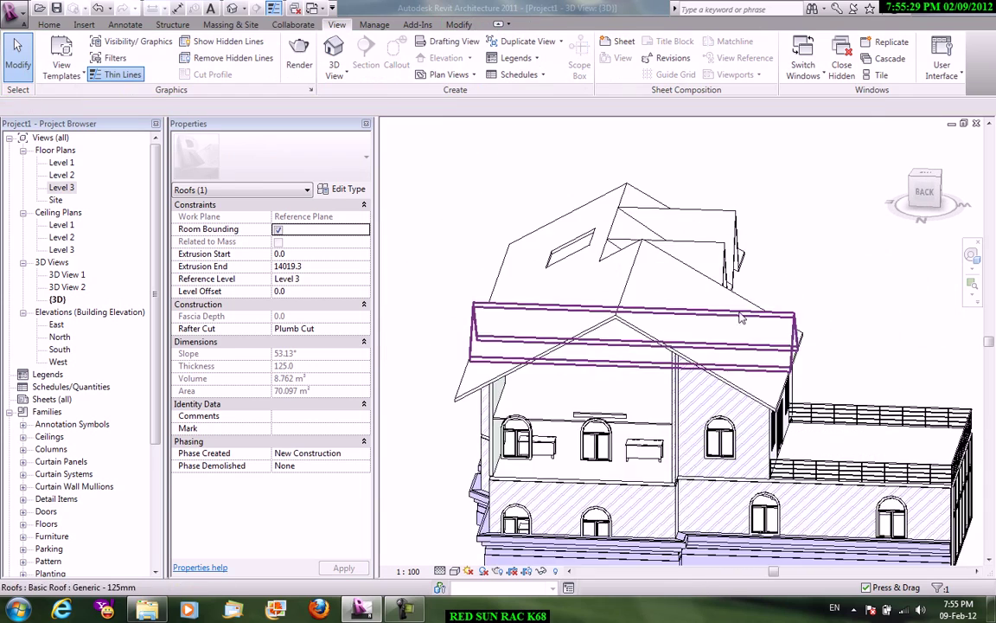
pyautogui.keyDown('shift'); pyautogui.moveTo(725, 271); pyautogui.dragTo(659, 242, button='middle'); pyautogui.keyUp('shift')
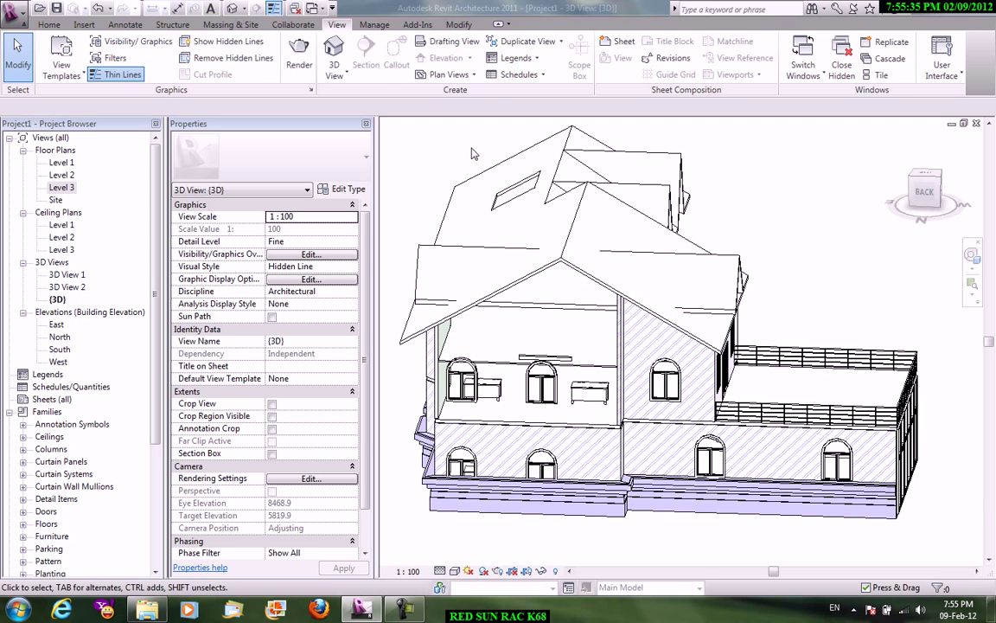
# Step: Join the extrusion roof onto the main roof face, then reopen the Level 3 floor plan
pyautogui.click(459, 24)
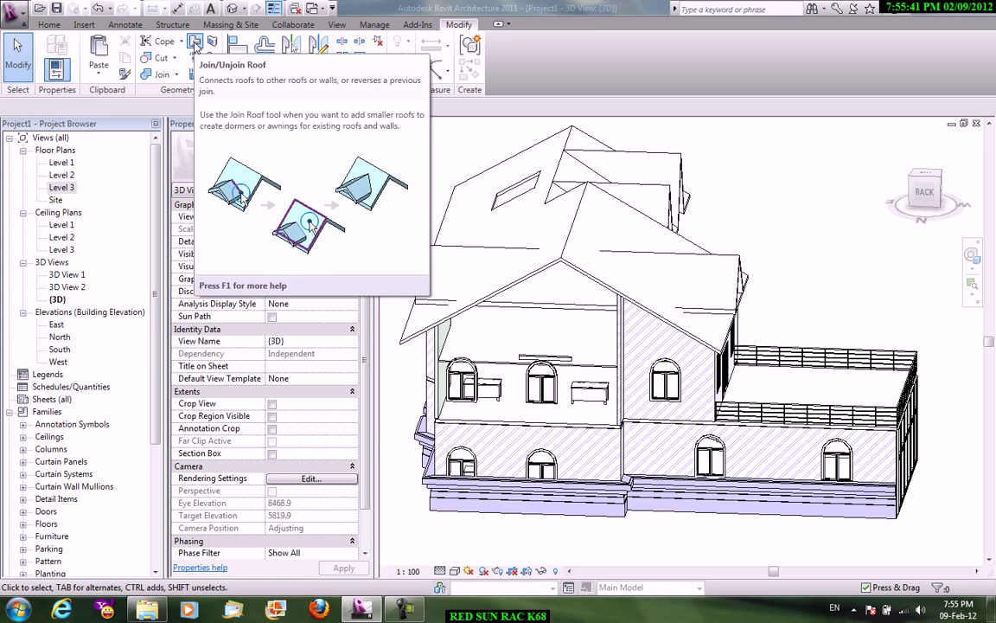
pyautogui.click(194, 41)
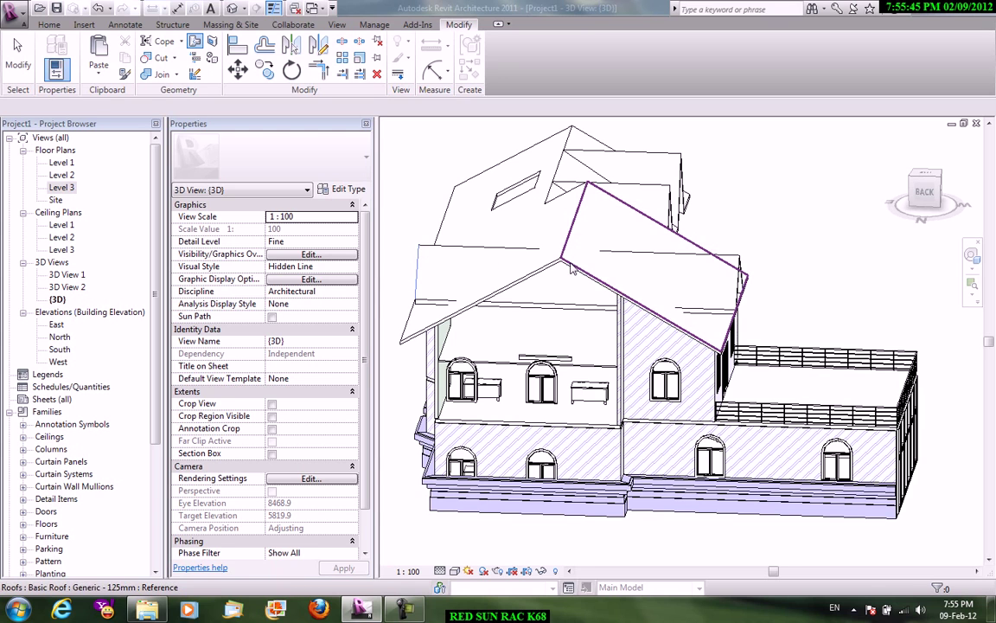
pyautogui.moveTo(571, 270)
pyautogui.keyDown('shift'); pyautogui.mouseDown(button='middle')
pyautogui.moveTo(813, 302)
pyautogui.moveTo(667, 282)
pyautogui.moveTo(654, 303)
pyautogui.moveTo(696, 300)
pyautogui.moveTo(543, 217)
pyautogui.mouseUp(button='middle'); pyautogui.keyUp('shift')
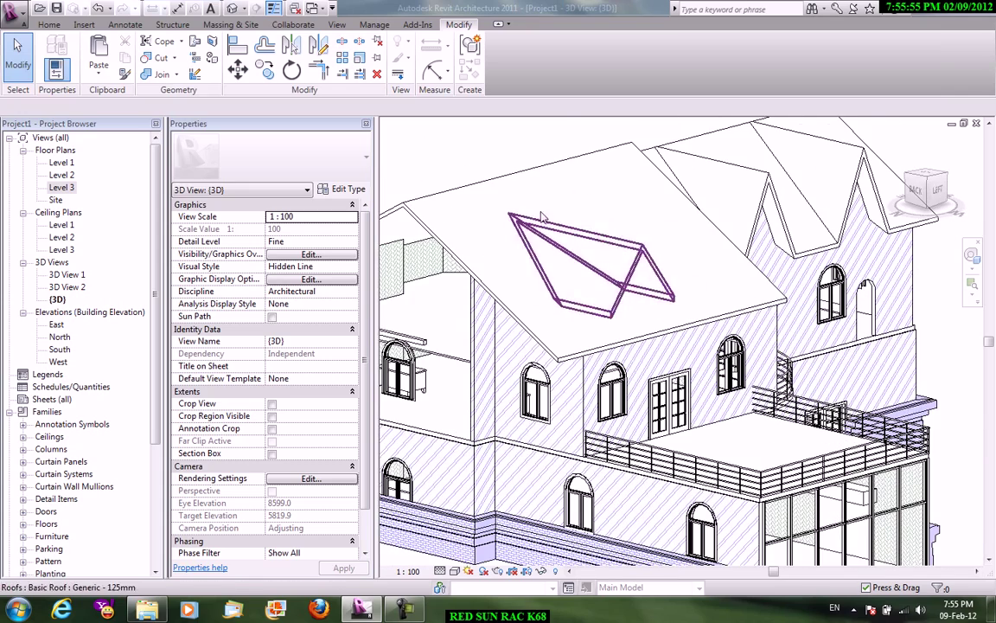
pyautogui.doubleClick(63, 186)
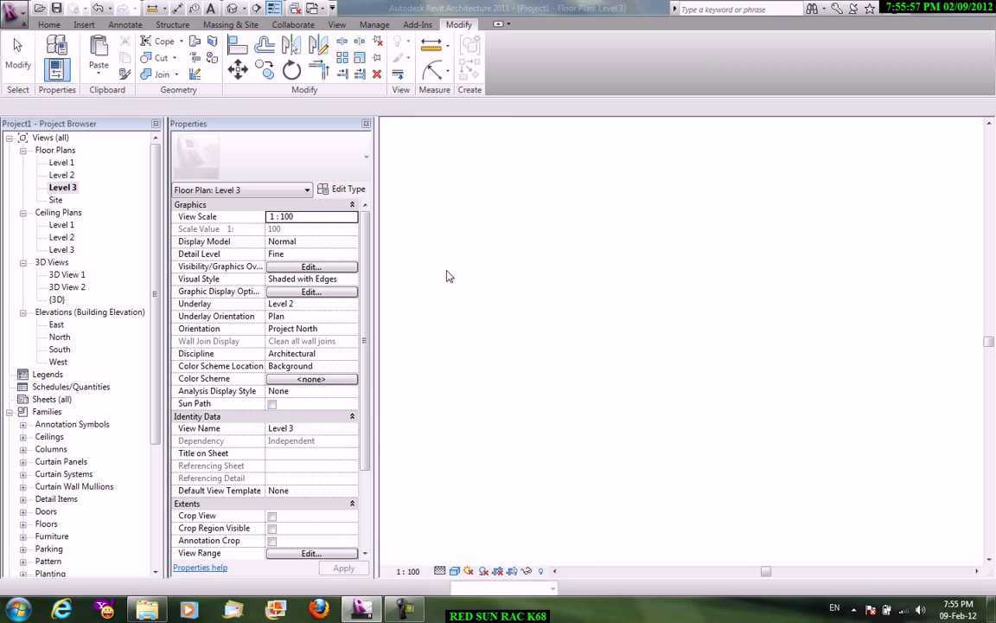
# Step: Switch the Level 3 plan to the Wireframe visual style and zoom in
pyautogui.click(455, 570)
pyautogui.click(481, 484)
pyautogui.scroll(2, 653, 307)
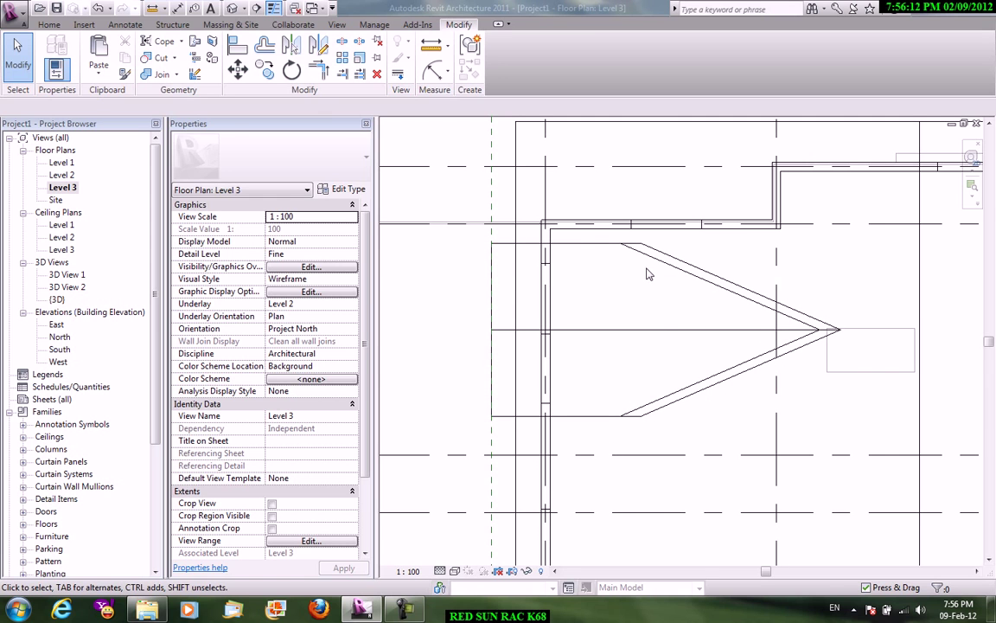
# Step: Draw a vertical reference plane through the triangular roof outline and check its distances
pyautogui.click(49, 24)
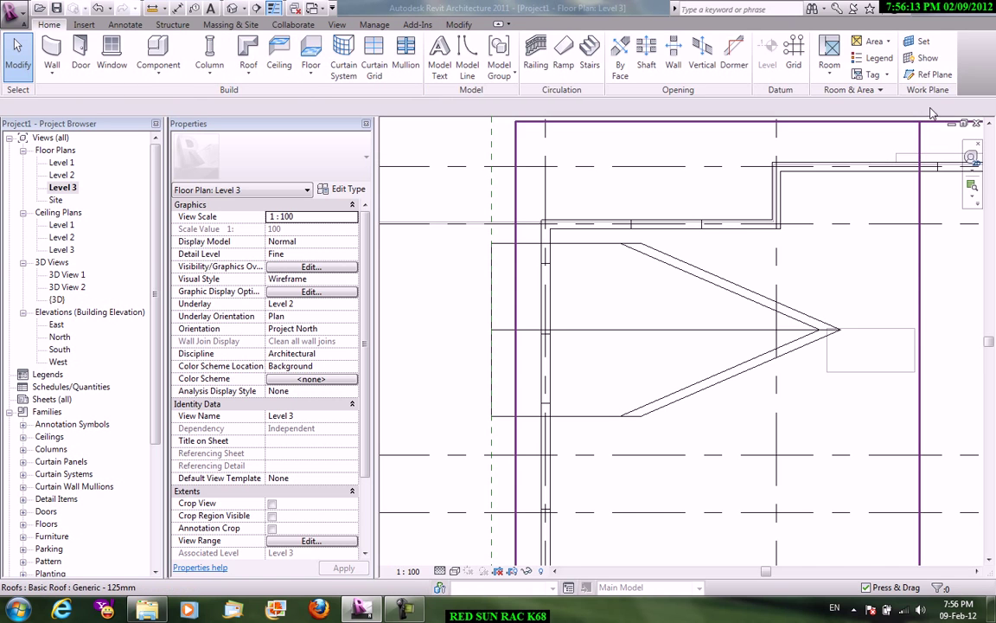
pyautogui.click(934, 75)
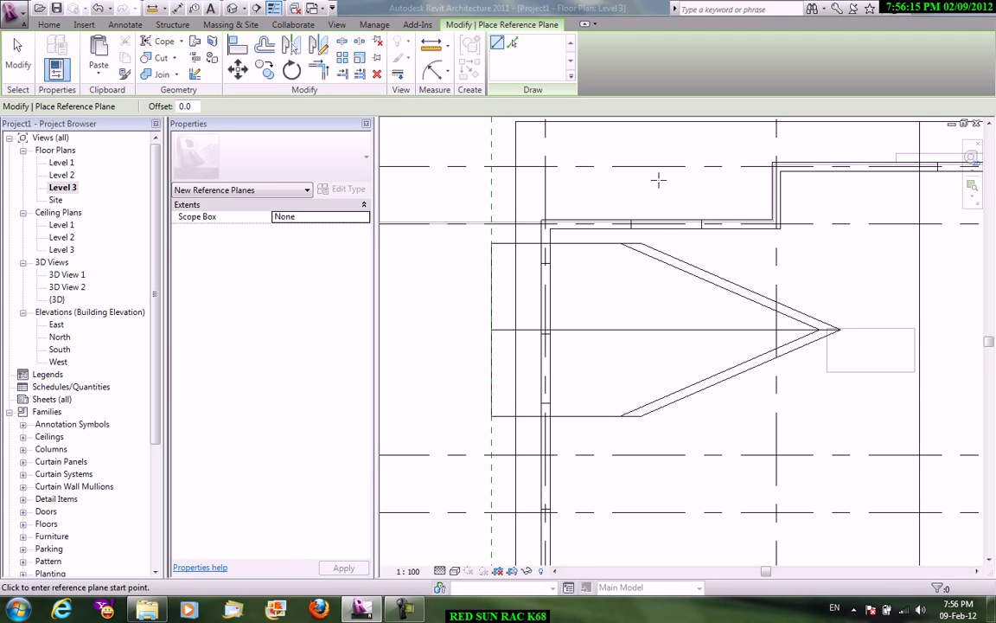
pyautogui.click(659, 180)
pyautogui.click(658, 469)
pyautogui.rightClick(725, 200)
pyautogui.click(755, 205)
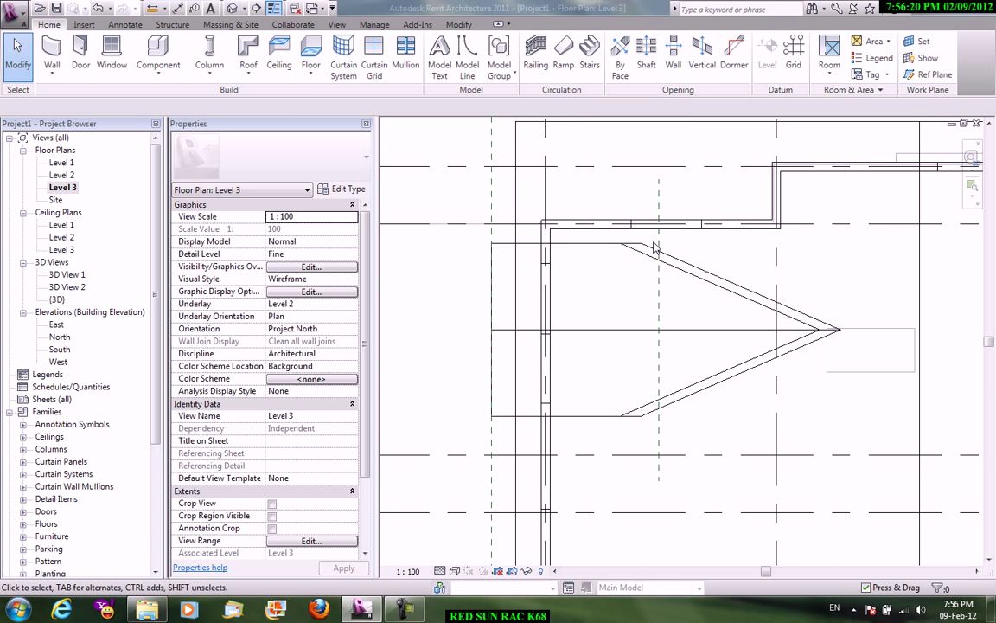
pyautogui.click(658, 250)
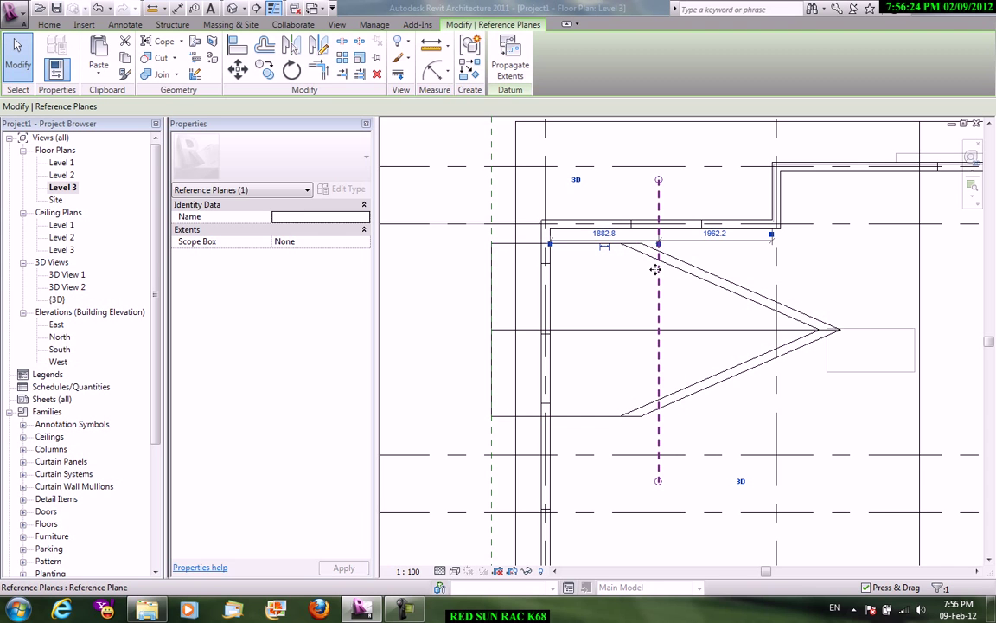
pyautogui.click(615, 194)
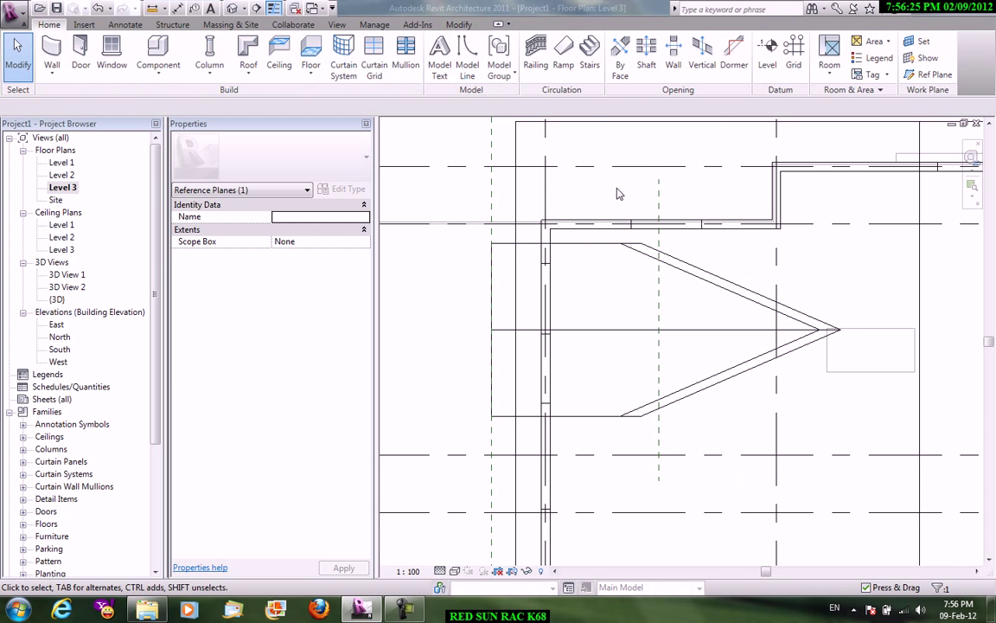
pyautogui.click(659, 265)
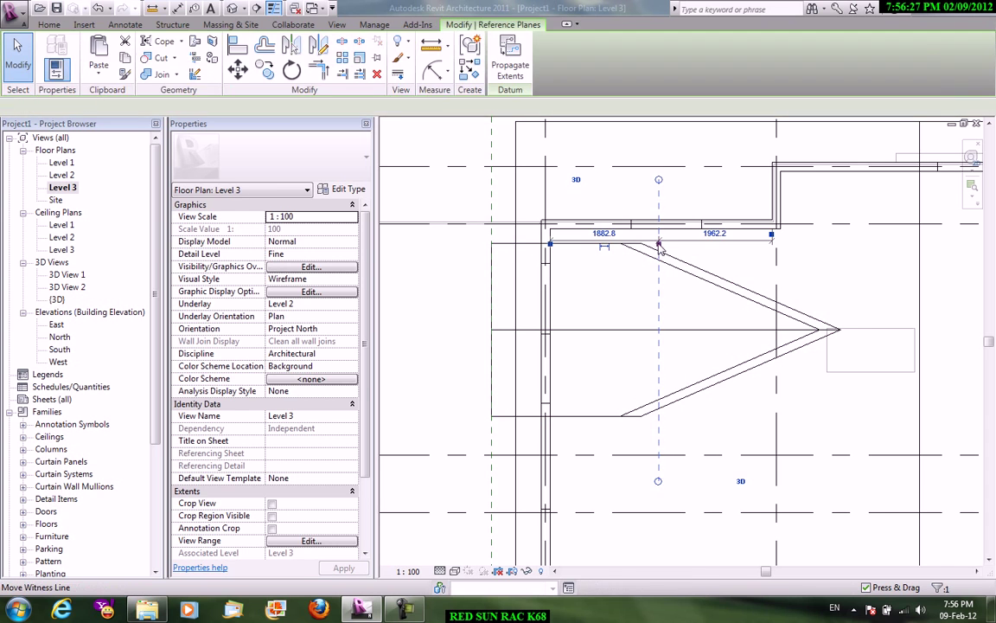
pyautogui.click(609, 196)
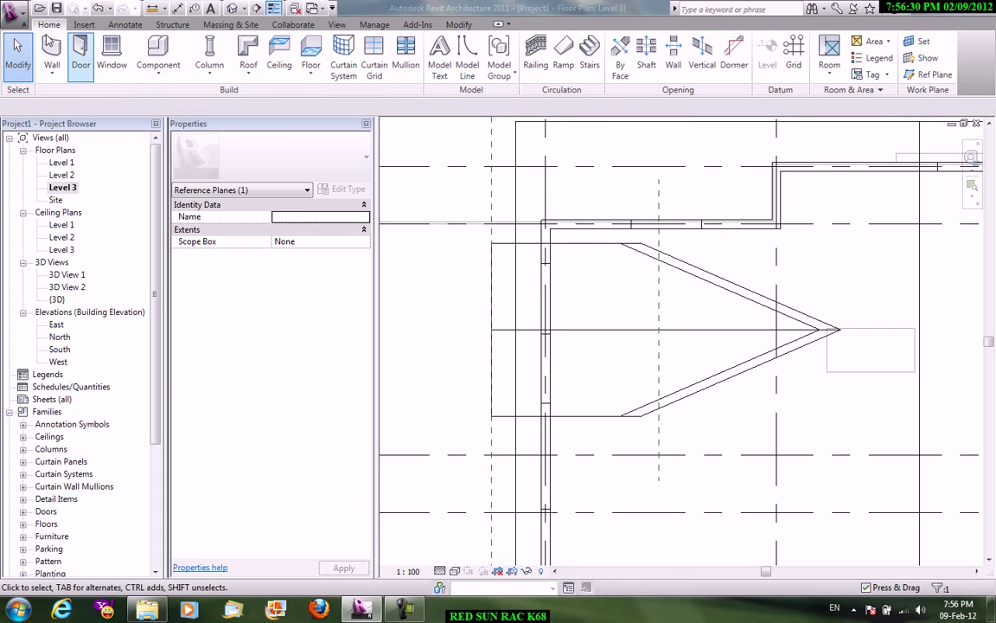
pyautogui.click(52, 74)
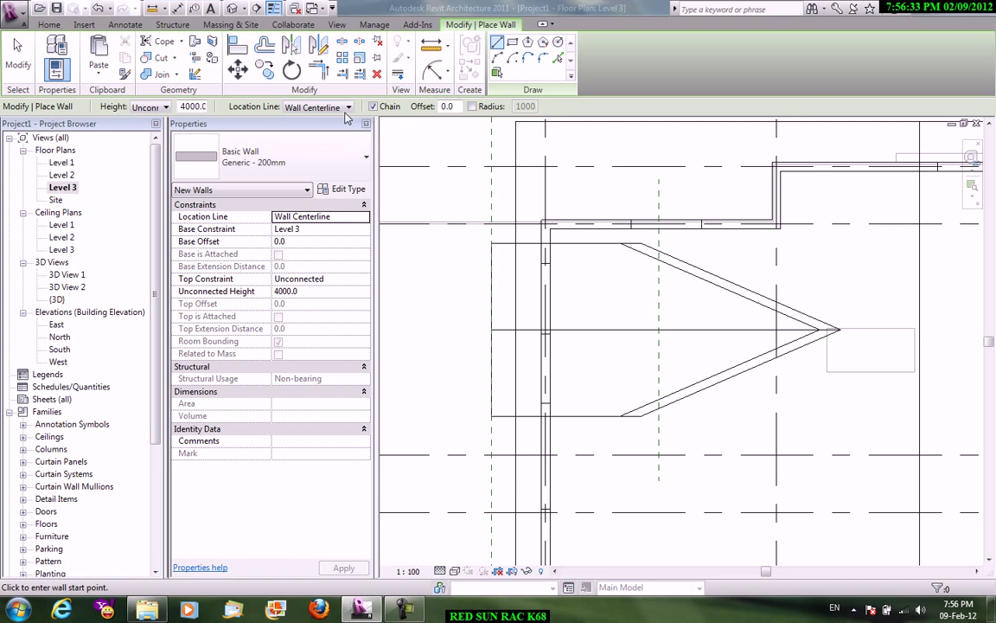
# Step: Draw the short top 200mm wall from the reference-plane intersection, aligned to Finish Face: Interior
pyautogui.click(329, 110)
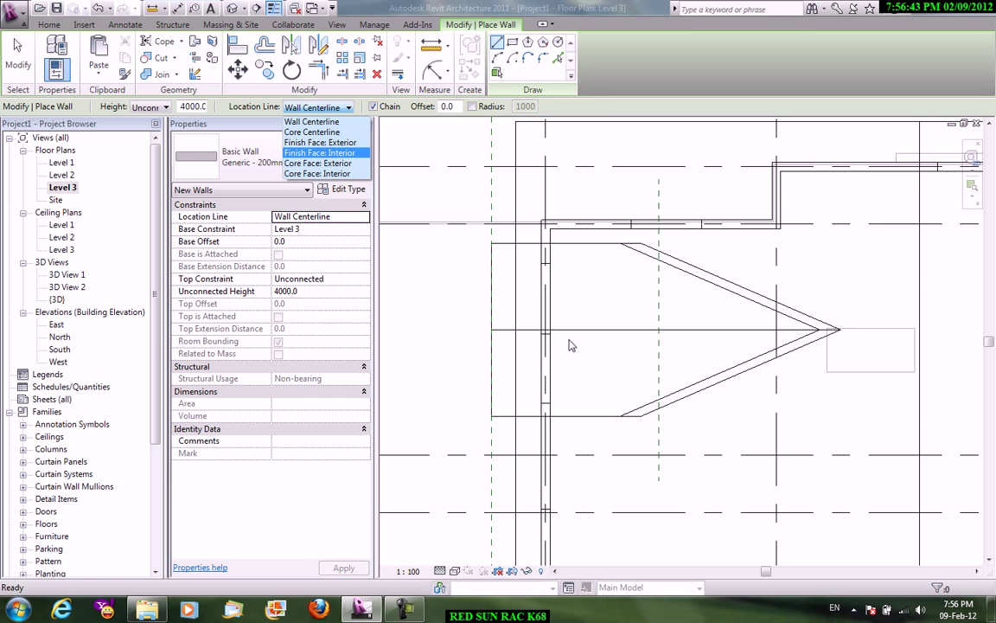
pyautogui.click(343, 143)
pyautogui.scroll(2, 652, 269)
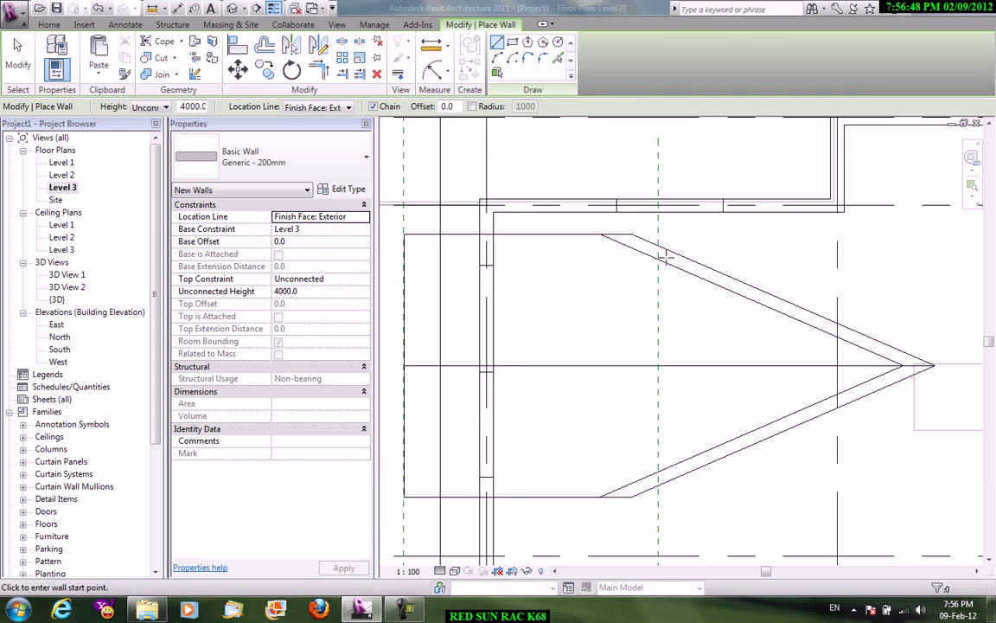
pyautogui.click(658, 243)
pyautogui.rightClick(591, 237)
pyautogui.click(624, 245)
pyautogui.click(331, 108)
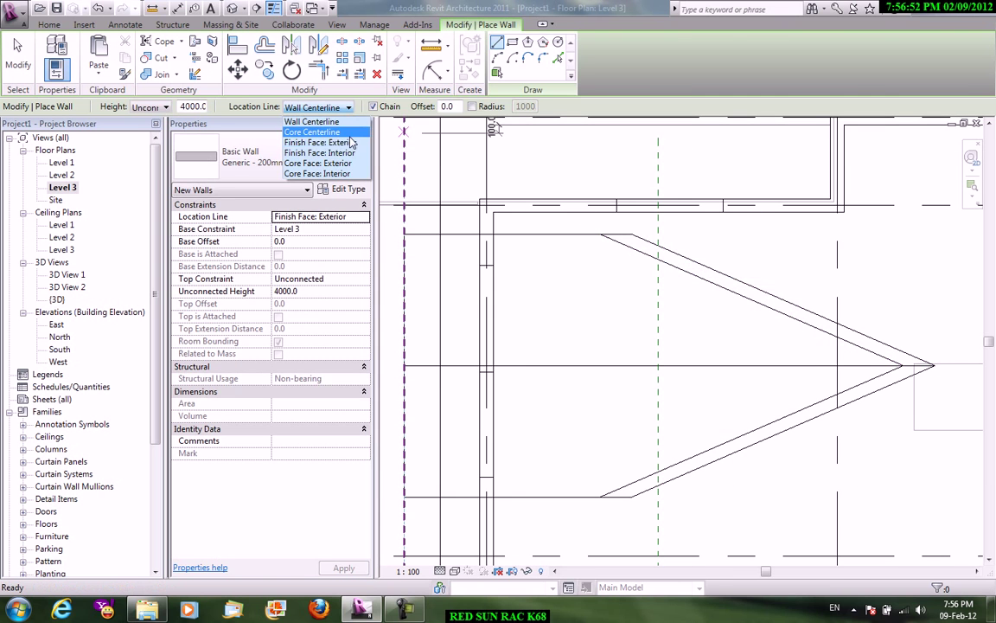
pyautogui.click(350, 143)
pyautogui.click(346, 108)
pyautogui.click(338, 131)
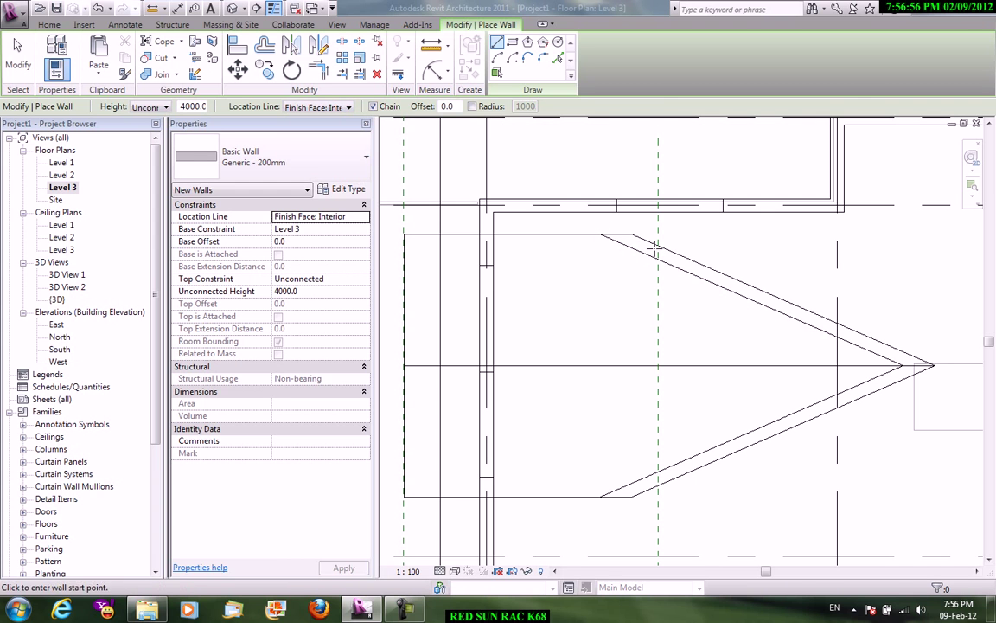
pyautogui.click(658, 249)
pyautogui.click(514, 252)
pyautogui.rightClick(658, 243)
pyautogui.click(692, 248)
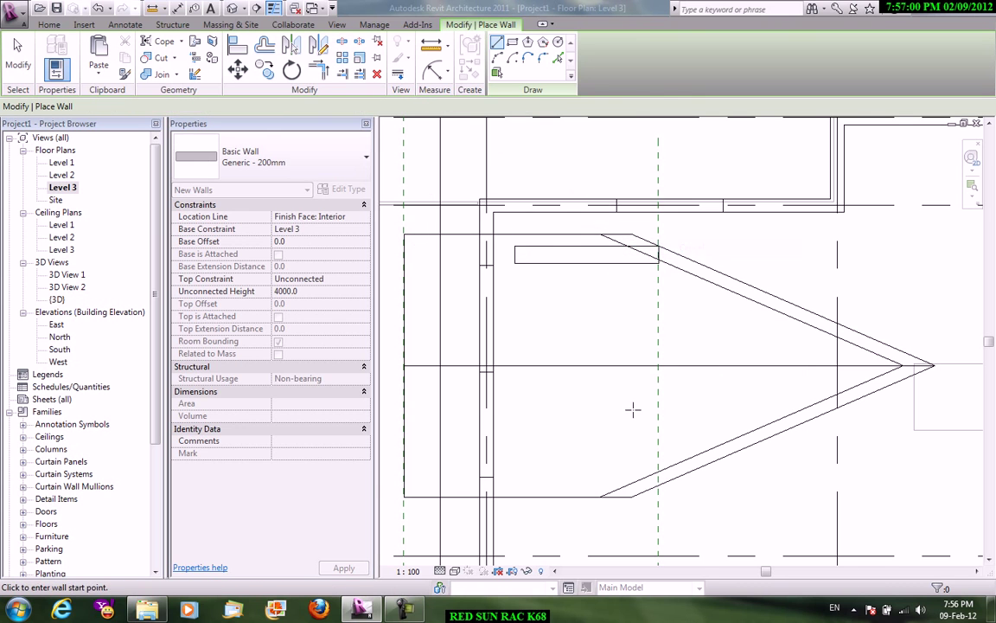
# Step: Draw the bottom and left walls from the lower roof corner, aligned to Finish Face: Exterior
pyautogui.moveTo(630, 418); pyautogui.dragTo(658, 348, button='middle')
pyautogui.click(328, 106)
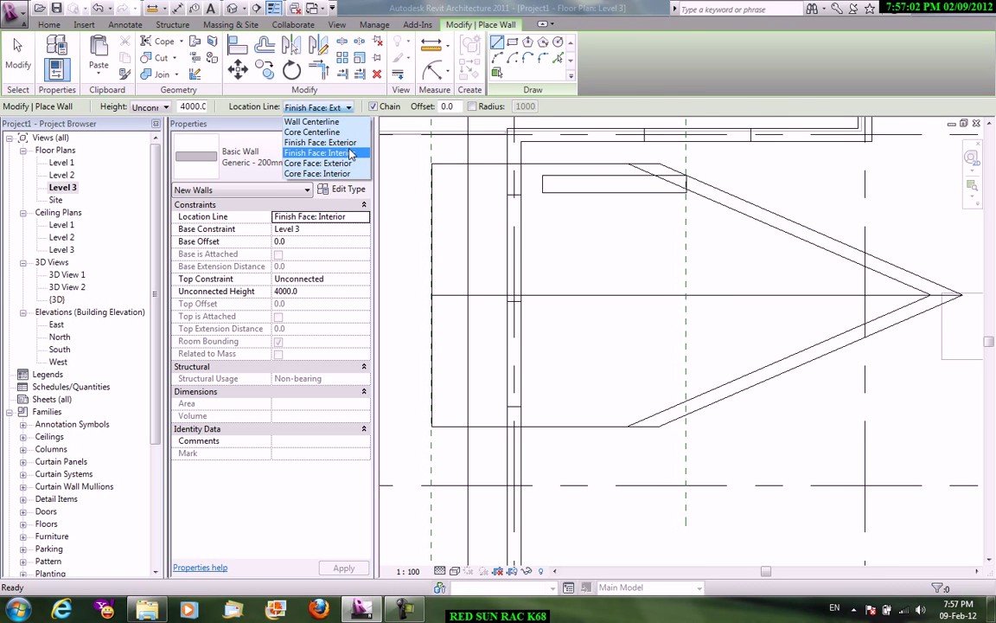
pyautogui.click(320, 142)
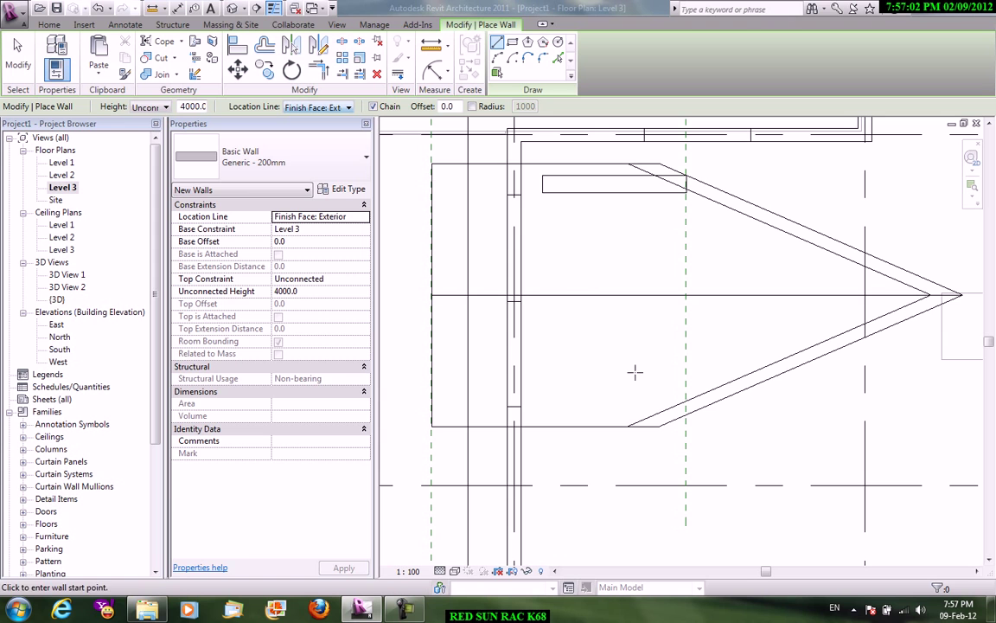
pyautogui.click(683, 416)
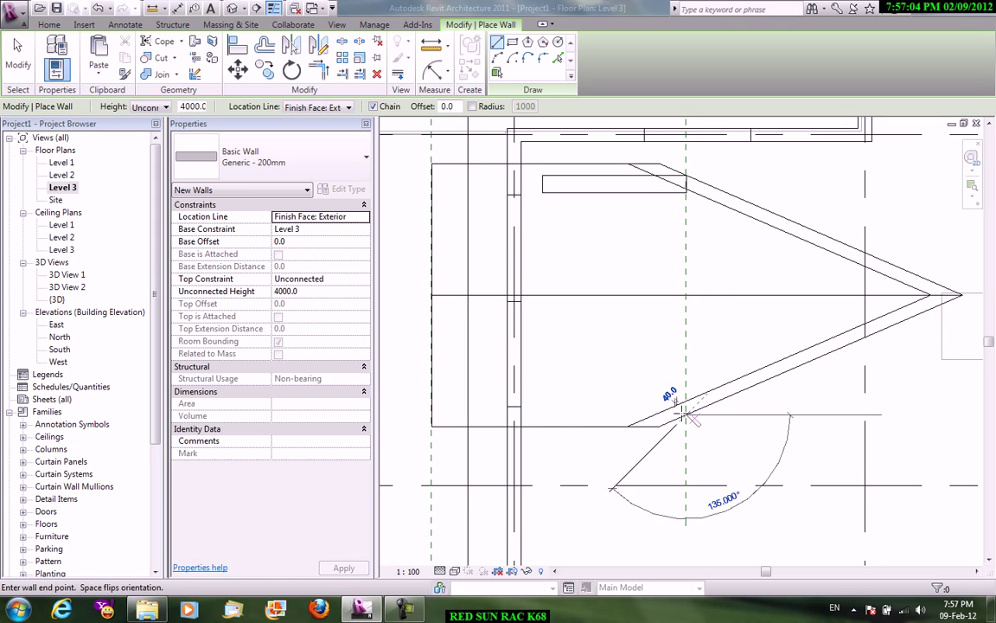
pyautogui.click(540, 413)
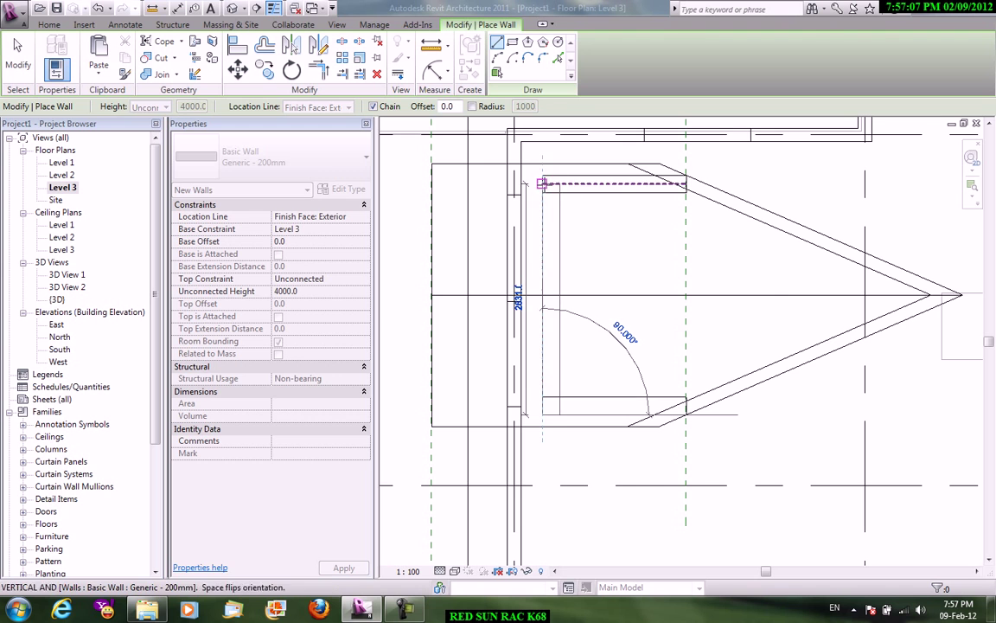
pyautogui.click(541, 184)
pyautogui.rightClick(600, 187)
pyautogui.click(611, 197)
pyautogui.rightClick(589, 187)
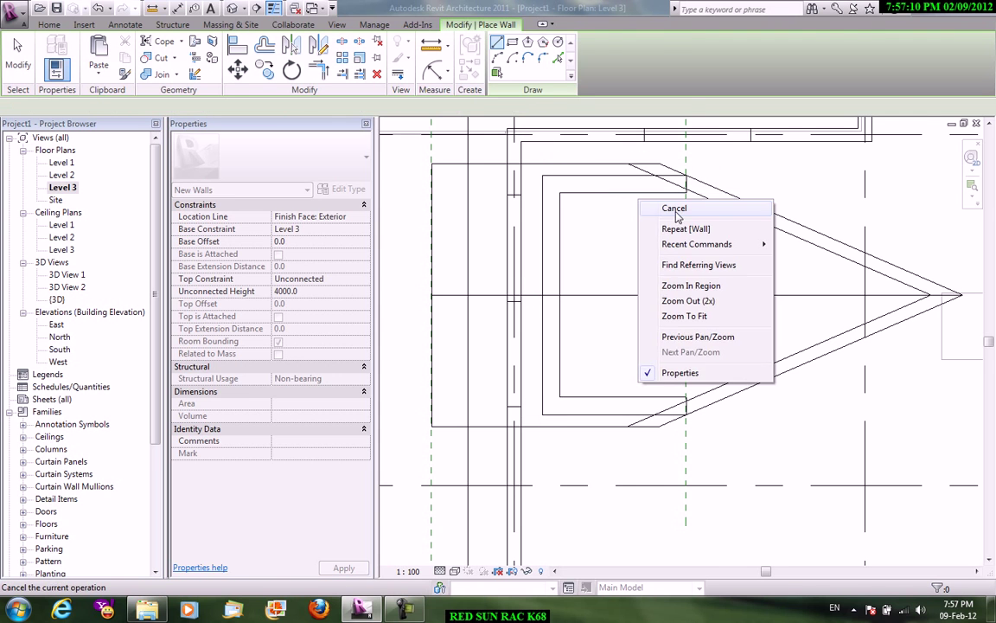
pyautogui.click(673, 207)
pyautogui.scroll(3, 701, 185)
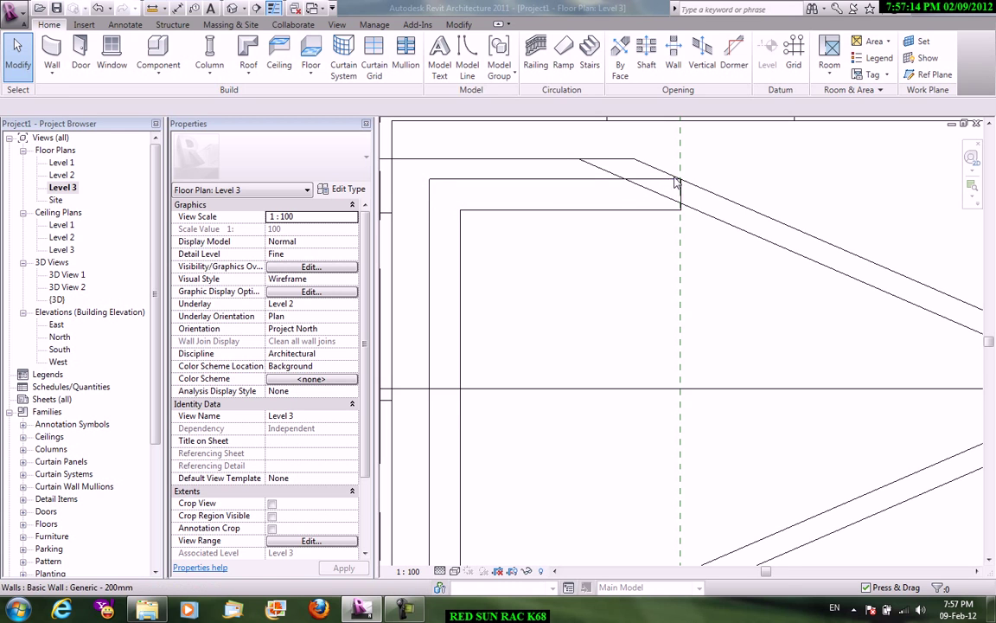
pyautogui.click(336, 25)
pyautogui.click(329, 80)
pyautogui.click(353, 96)
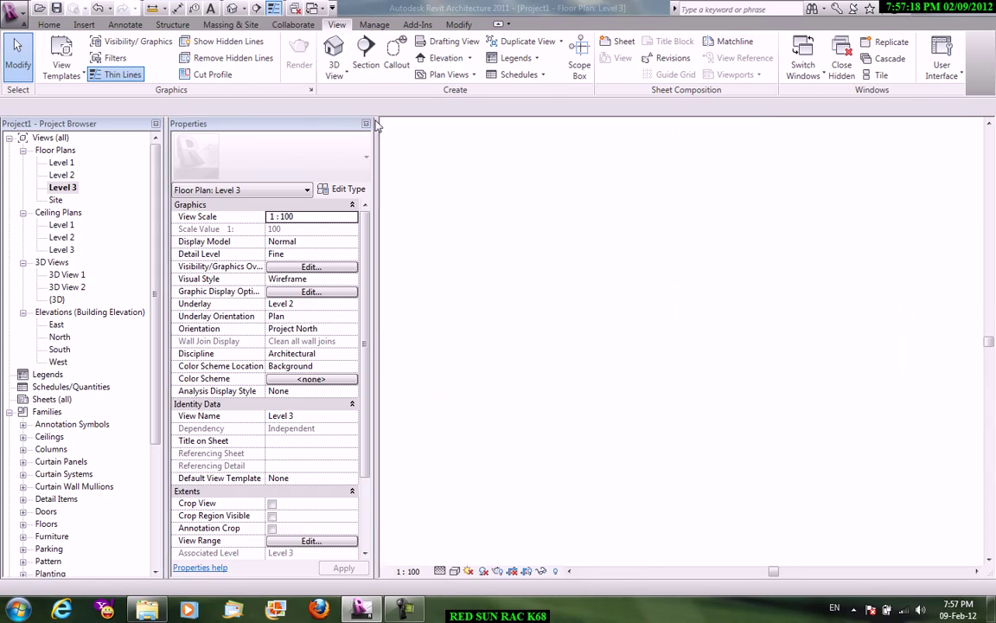
pyautogui.moveTo(634, 338); pyautogui.dragTo(651, 355, button='middle')
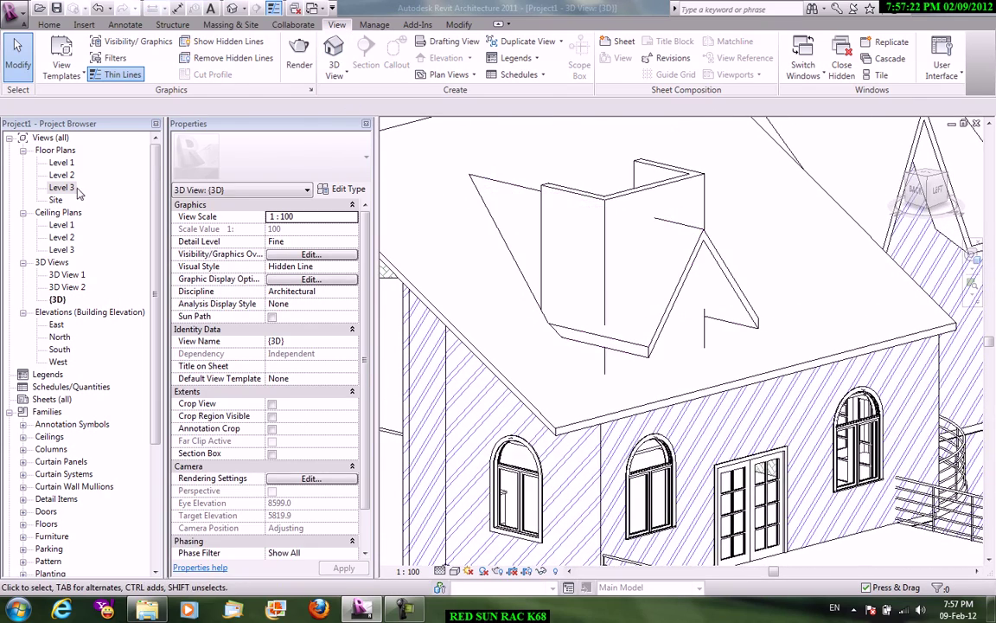
pyautogui.doubleClick(64, 187)
pyautogui.scroll(-2, 650, 250)
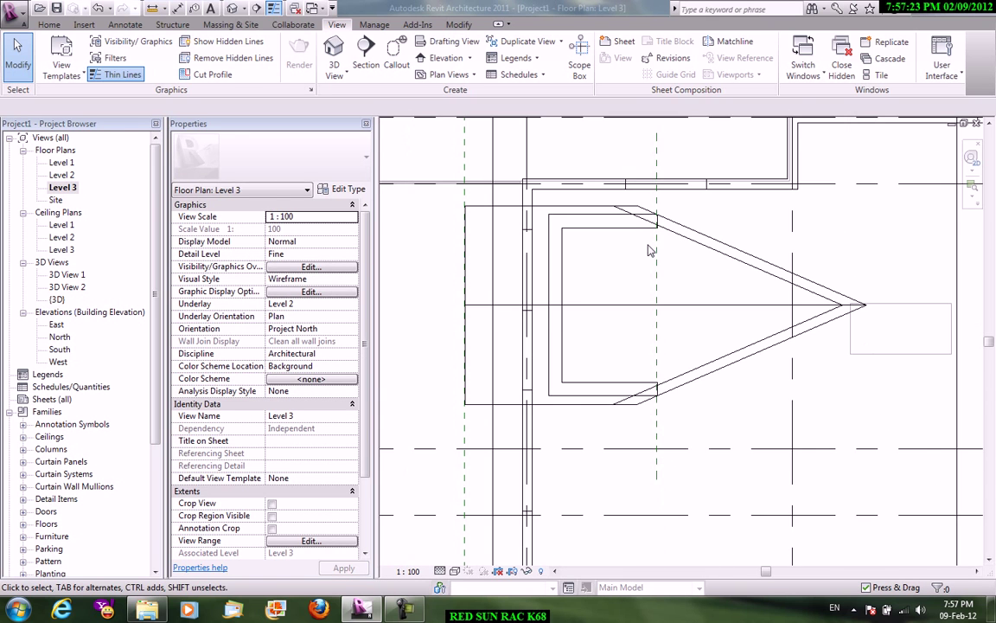
pyautogui.scroll(-3, 657, 266)
pyautogui.scroll(2, 649, 308)
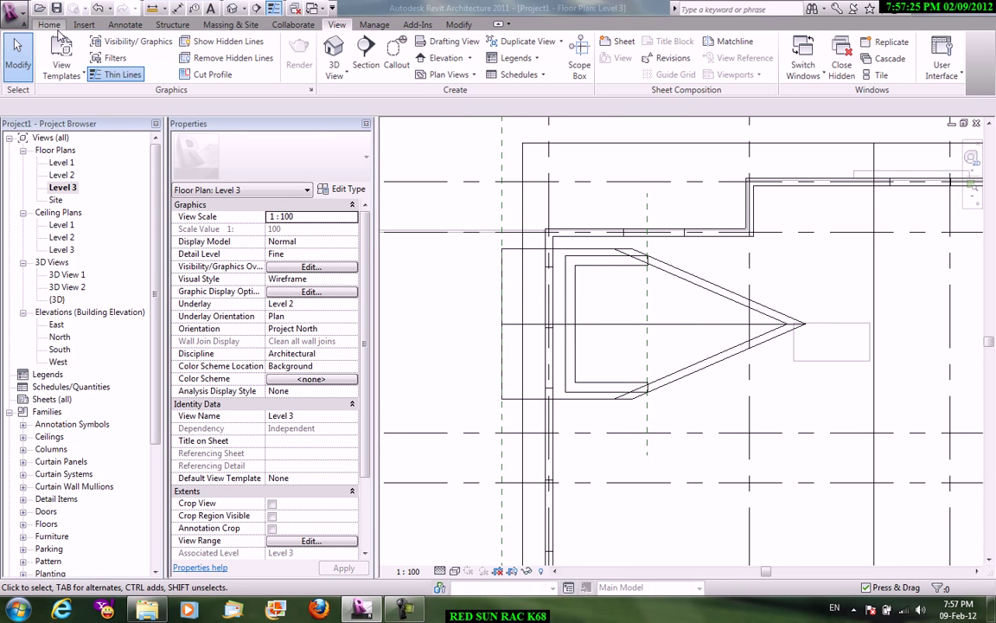
pyautogui.click(51, 26)
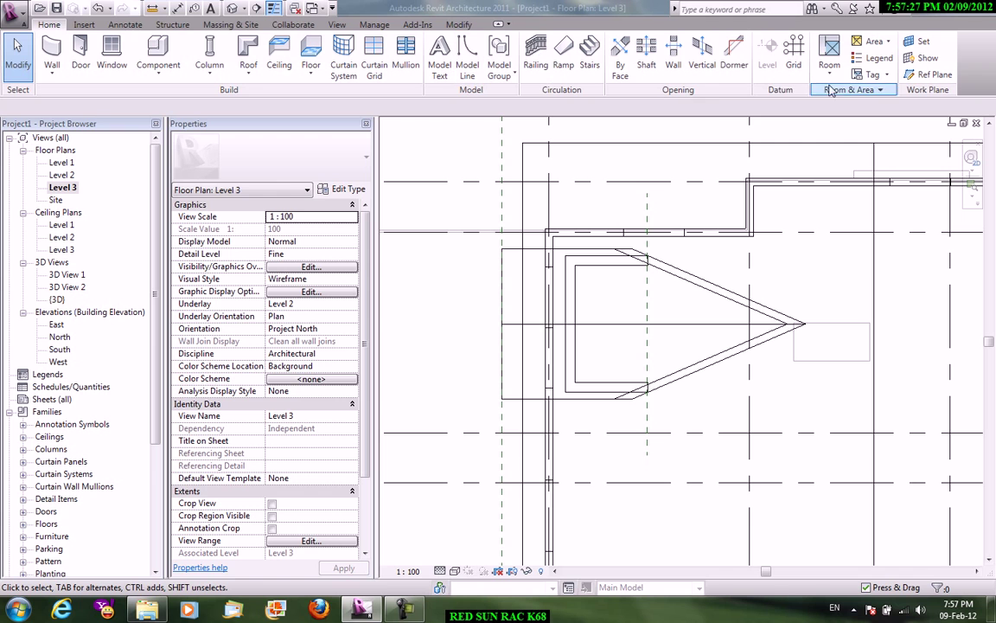
# Step: Start a dormer opening on the roof, bounded by the top and left walls and both diagonal edges
pyautogui.click(736, 69)
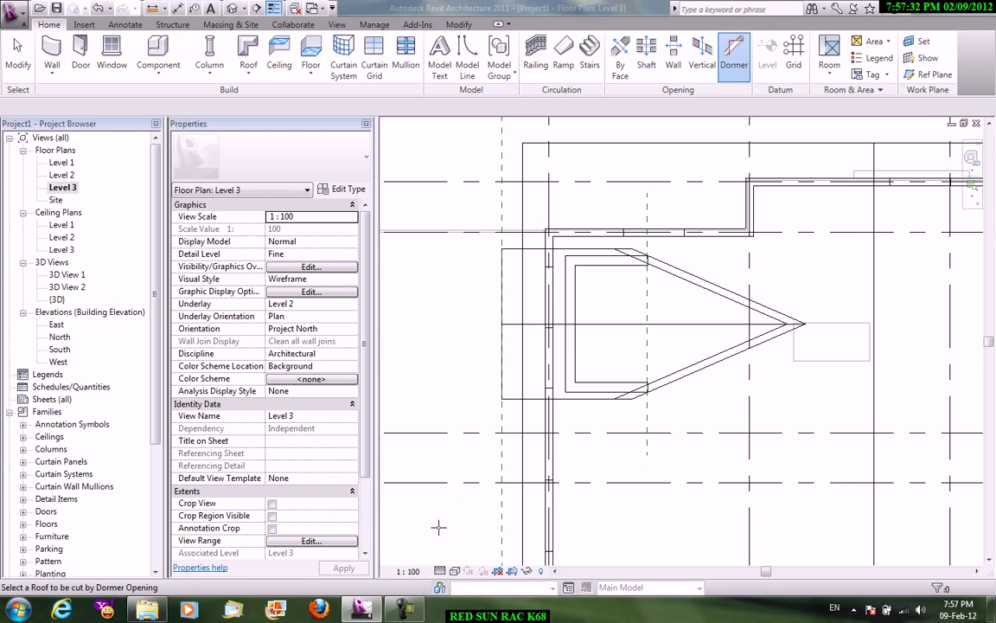
pyautogui.click(524, 152)
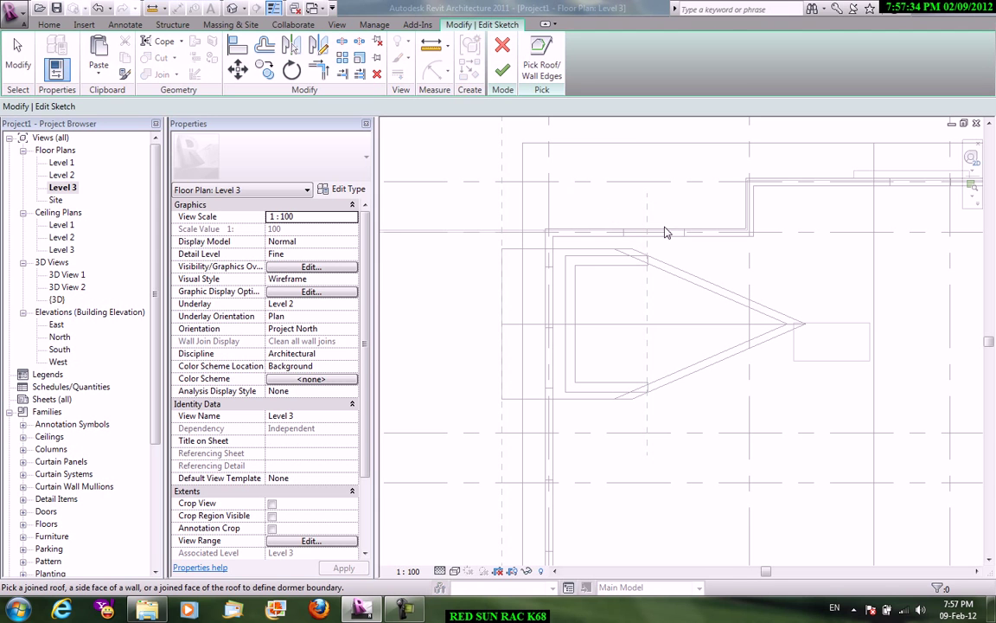
pyautogui.click(595, 270)
pyautogui.click(574, 346)
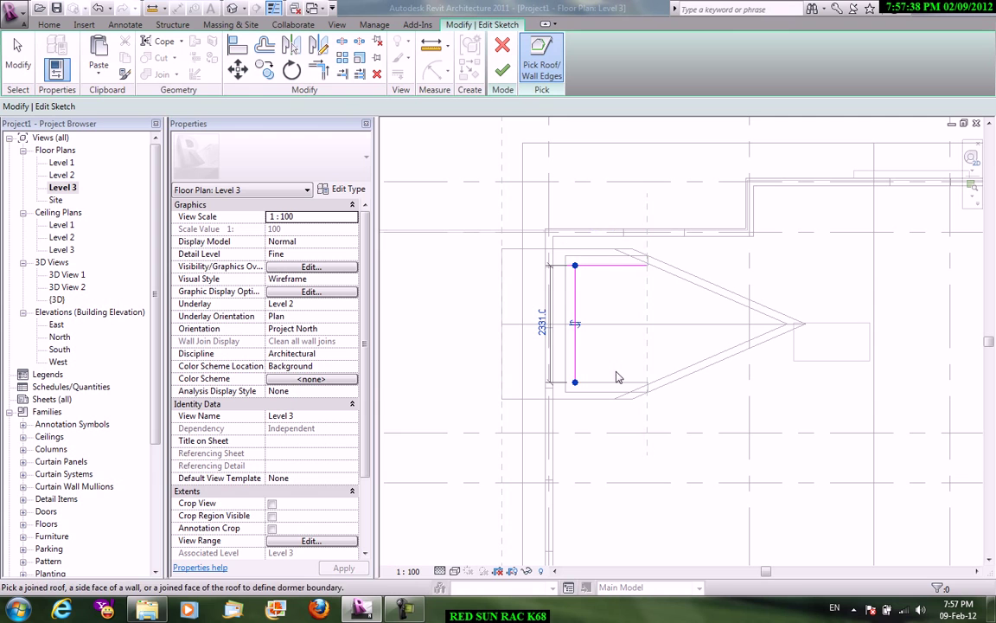
pyautogui.click(609, 337)
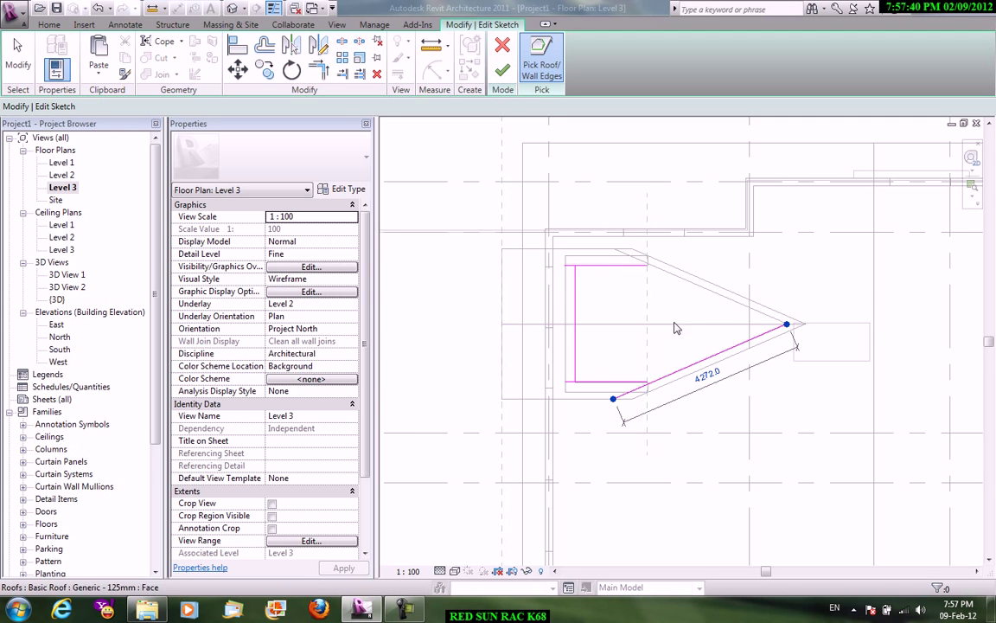
pyautogui.click(606, 252)
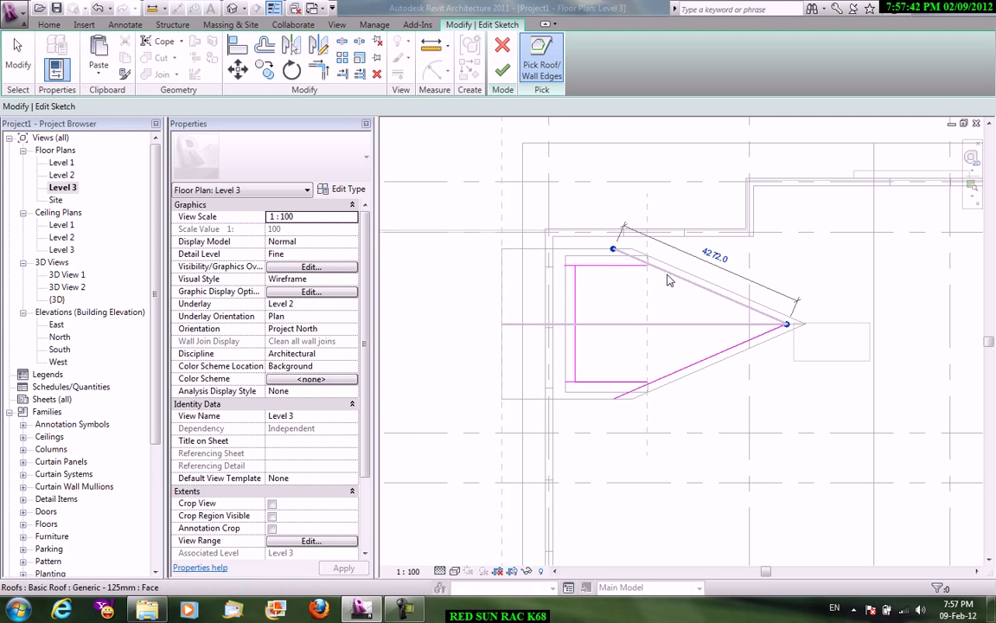
# Step: Trim the dormer sketch lines into corners and finish the opening
pyautogui.click(318, 69)
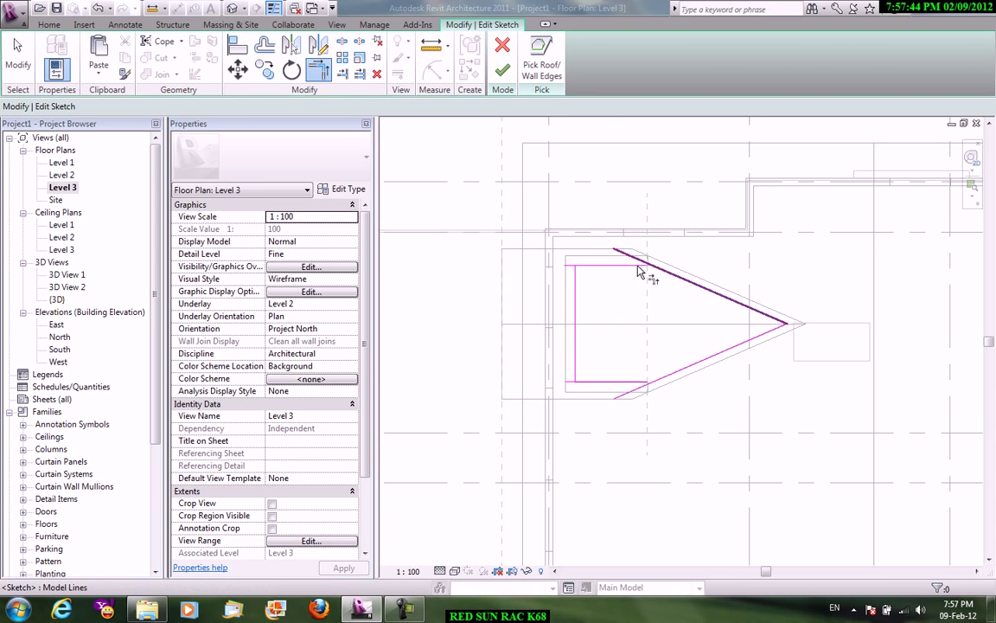
pyautogui.click(683, 285)
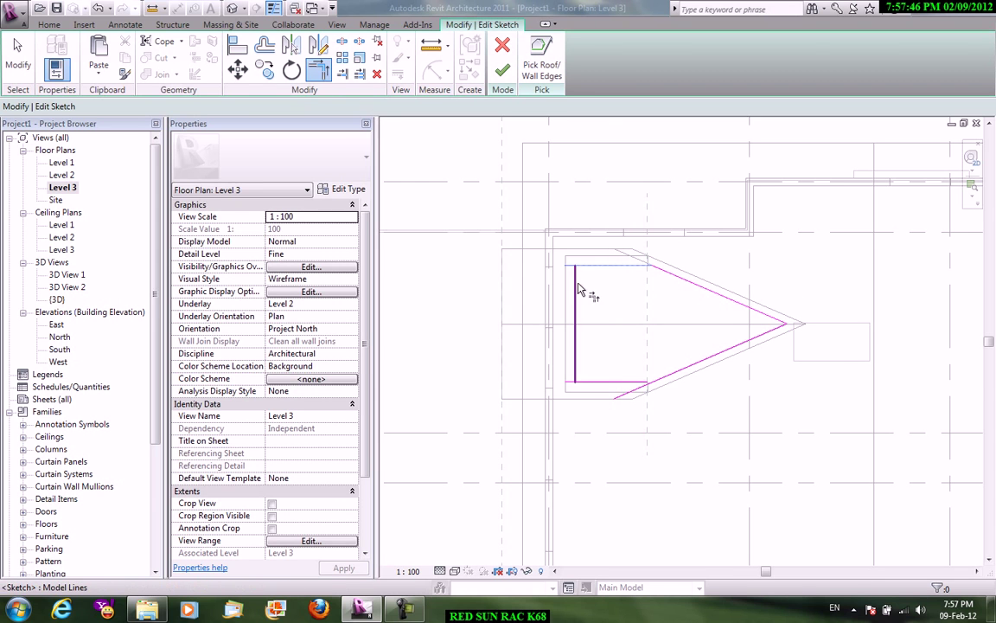
pyautogui.click(577, 368)
pyautogui.click(711, 372)
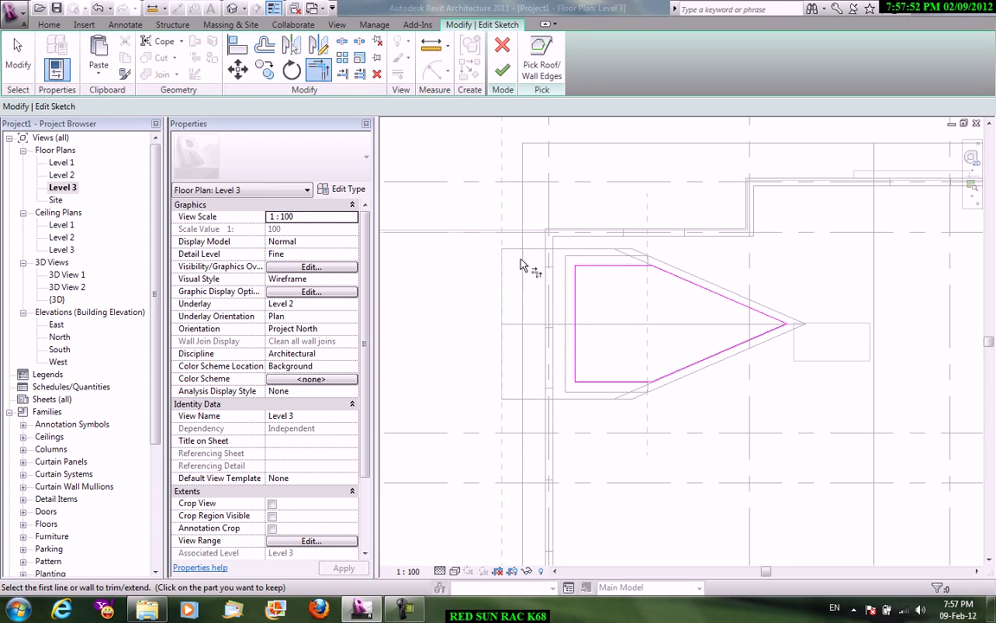
pyautogui.click(502, 76)
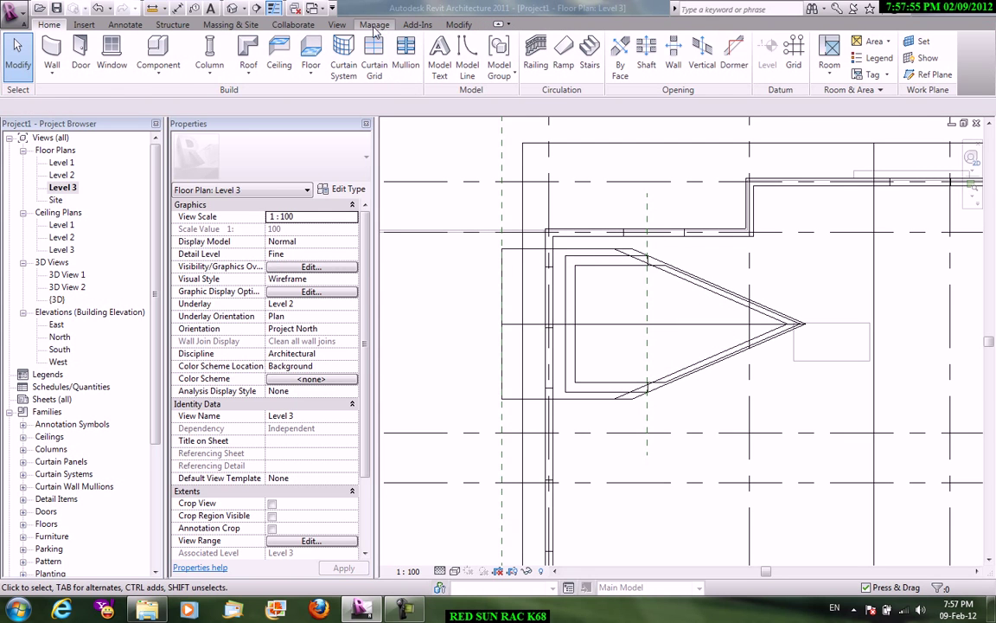
# Step: Open the default 3D view and orbit to see the dormer from the back
pyautogui.click(337, 24)
pyautogui.click(334, 77)
pyautogui.click(381, 90)
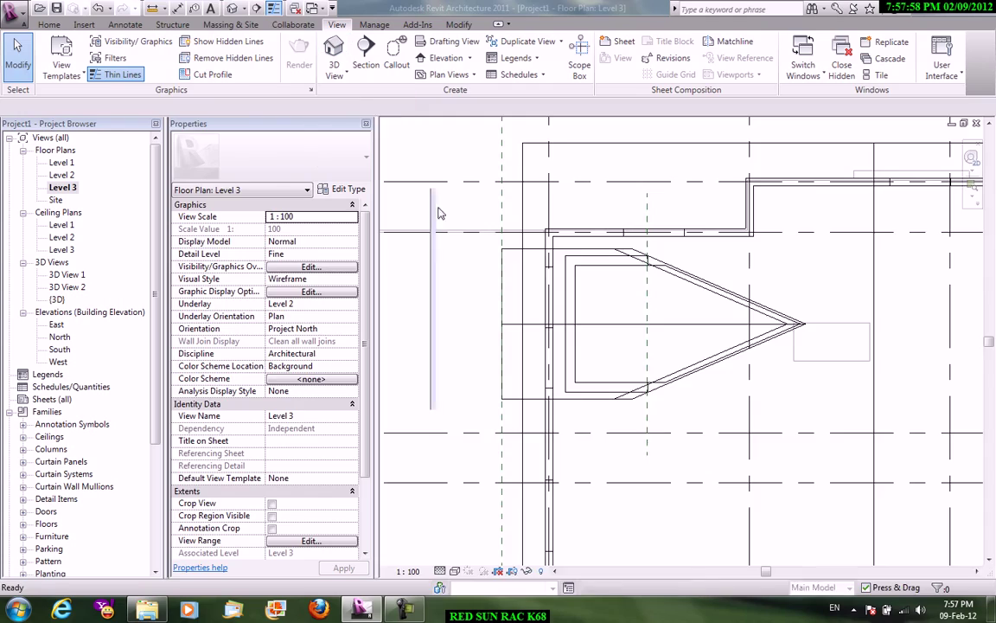
pyautogui.moveTo(595, 320)
pyautogui.keyDown('shift'); pyautogui.mouseDown(button='middle')
pyautogui.moveTo(519, 276)
pyautogui.moveTo(695, 261)
pyautogui.moveTo(474, 373)
pyautogui.moveTo(510, 362)
pyautogui.moveTo(589, 392)
pyautogui.moveTo(680, 353)
pyautogui.moveTo(665, 424)
pyautogui.mouseUp(button='middle'); pyautogui.keyUp('shift')
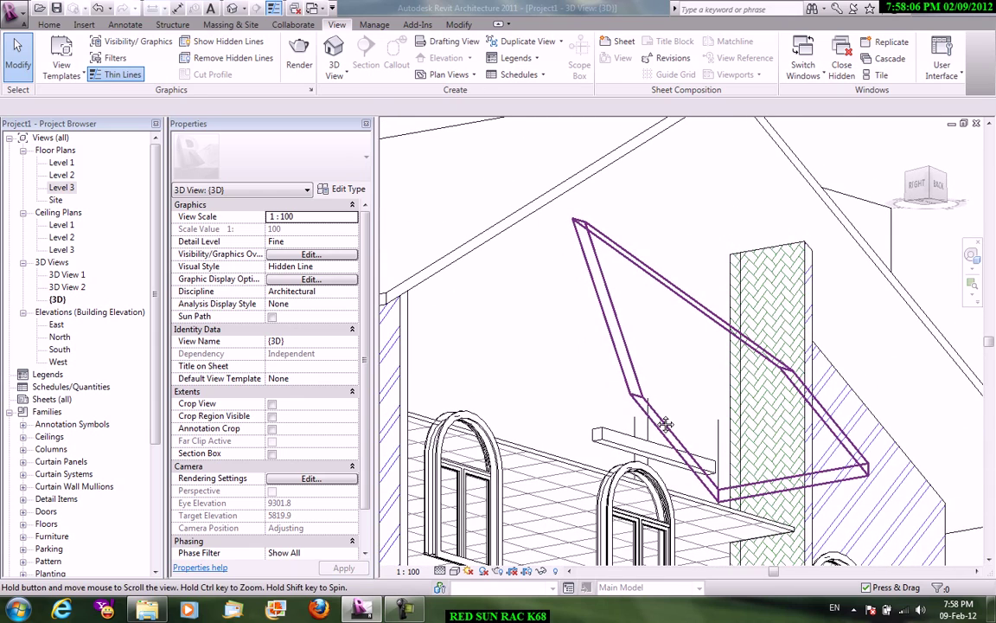
pyautogui.keyDown('shift'); pyautogui.moveTo(669, 420); pyautogui.dragTo(657, 423, button='middle'); pyautogui.keyUp('shift')
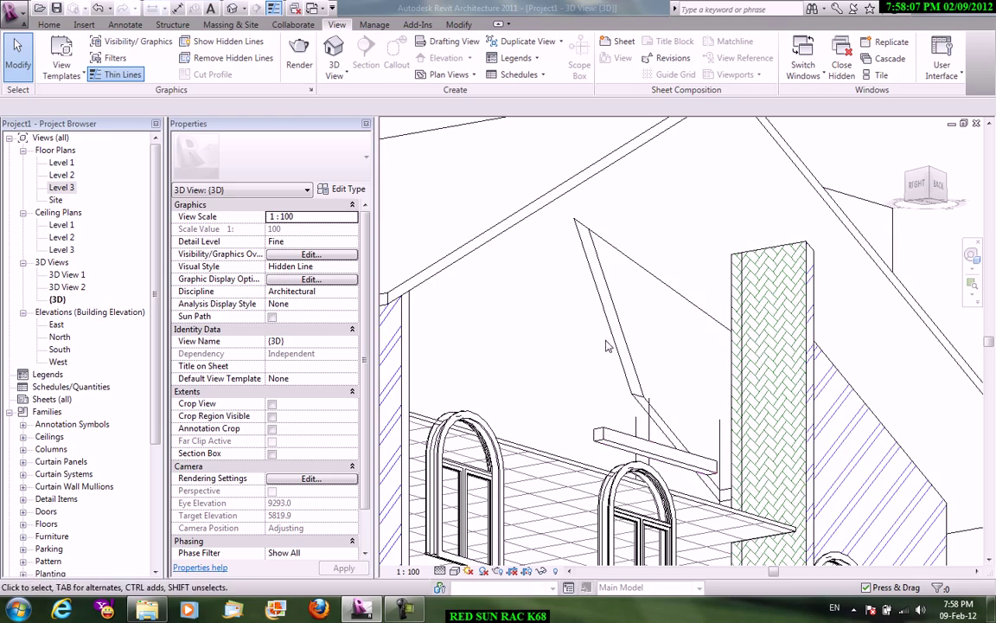
pyautogui.scroll(-5, 781, 250)
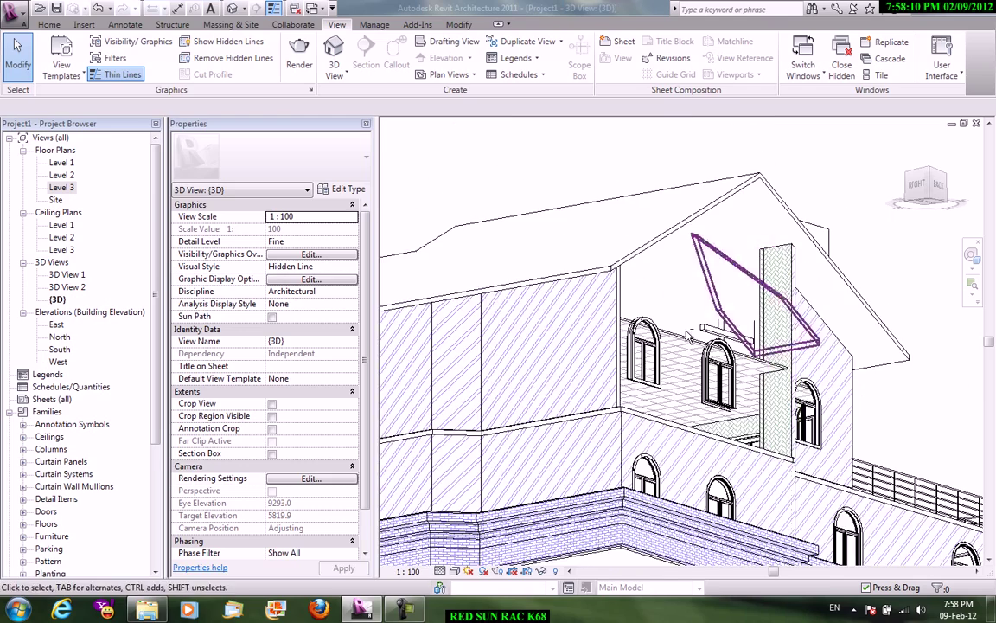
pyautogui.keyDown('shift'); pyautogui.moveTo(744, 346); pyautogui.dragTo(586, 347, button='middle'); pyautogui.keyUp('shift')
pyautogui.scroll(2, 584, 347)
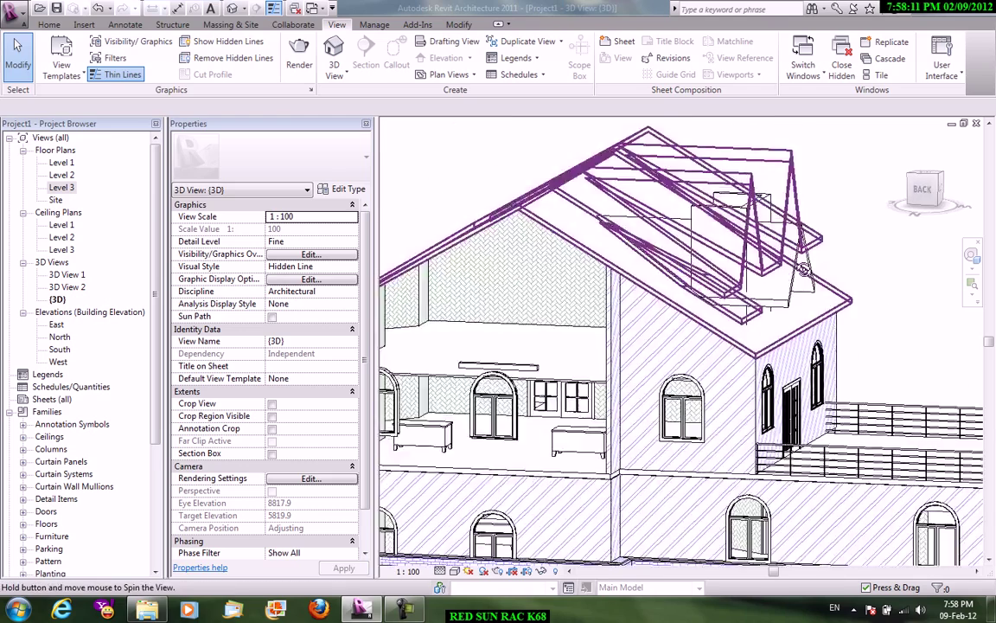
pyautogui.scroll(2, 553, 342)
pyautogui.scroll(2, 518, 333)
# Step: Attach the tops of the three dormer walls to the roof
pyautogui.click(495, 323)
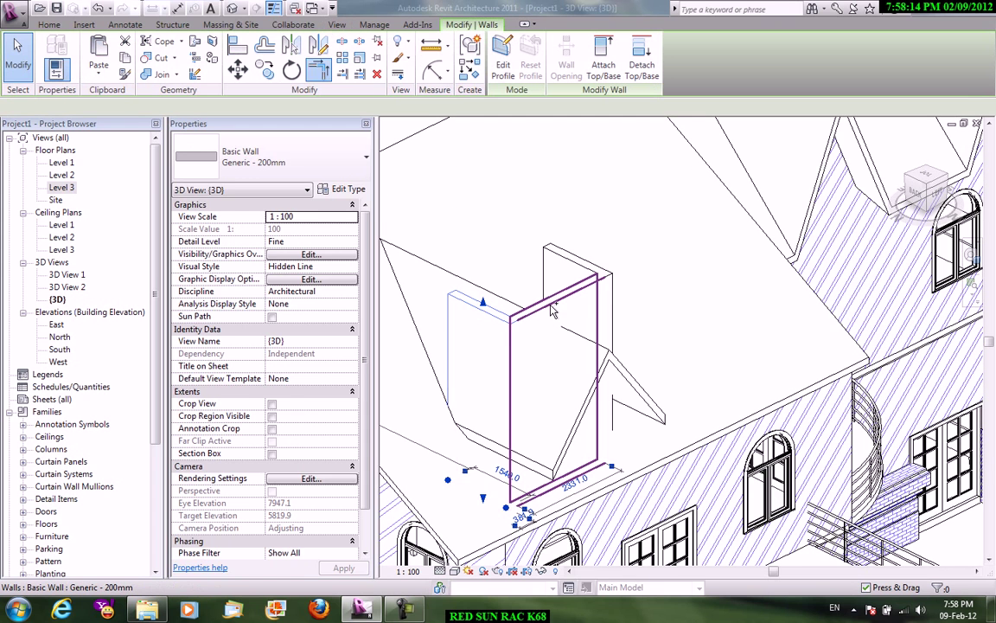
pyautogui.keyDown('ctrl'); pyautogui.click(581, 271); pyautogui.keyUp('ctrl')
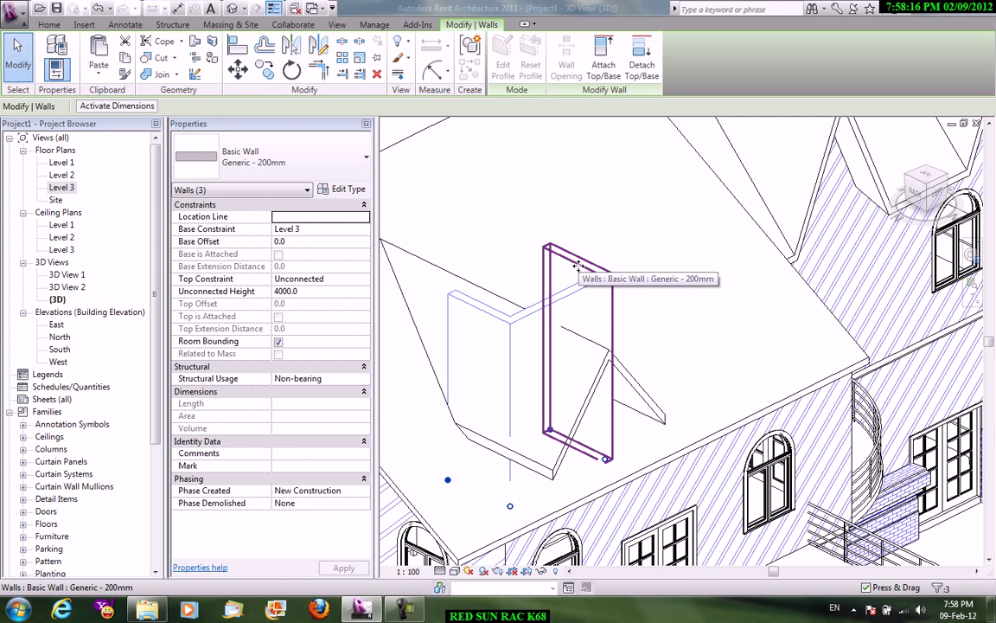
pyautogui.keyDown('ctrl'); pyautogui.click(547, 268); pyautogui.keyUp('ctrl')
pyautogui.click(619, 77)
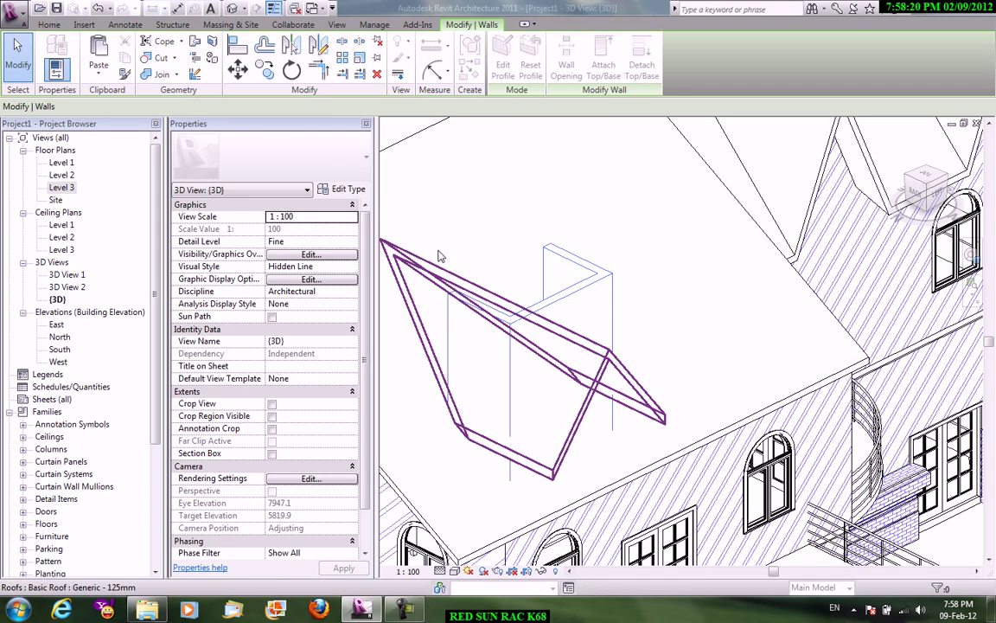
pyautogui.click(413, 262)
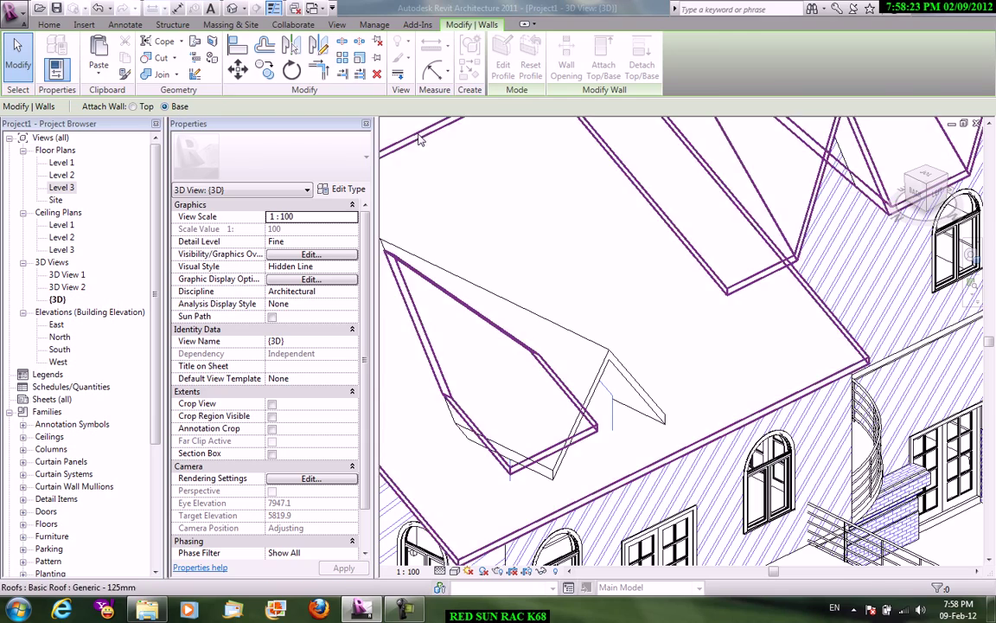
pyautogui.click(541, 258)
pyautogui.scroll(2, 604, 315)
pyautogui.moveTo(605, 315)
pyautogui.mouseDown(button='middle')
pyautogui.moveTo(864, 217)
pyautogui.moveTo(813, 223)
pyautogui.moveTo(755, 340)
pyautogui.mouseUp(button='middle')
# Step: Place an M_Combination Rtp with Trim 0915 x 1220mm window in the dormer gable wall
pyautogui.press('Escape')
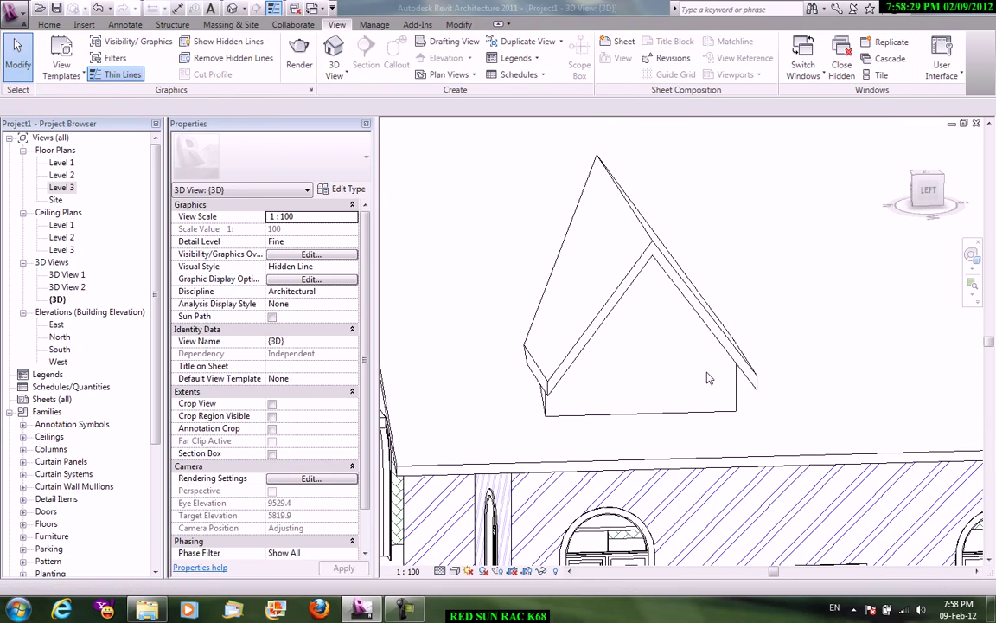
pyautogui.press('w')
pyautogui.press('n')
pyautogui.click(326, 164)
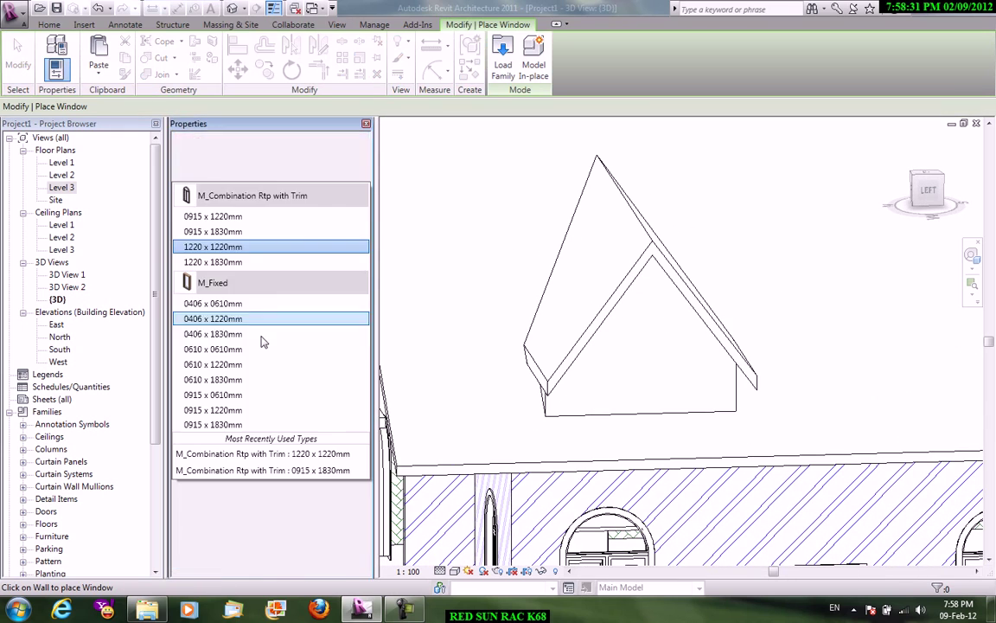
pyautogui.click(217, 217)
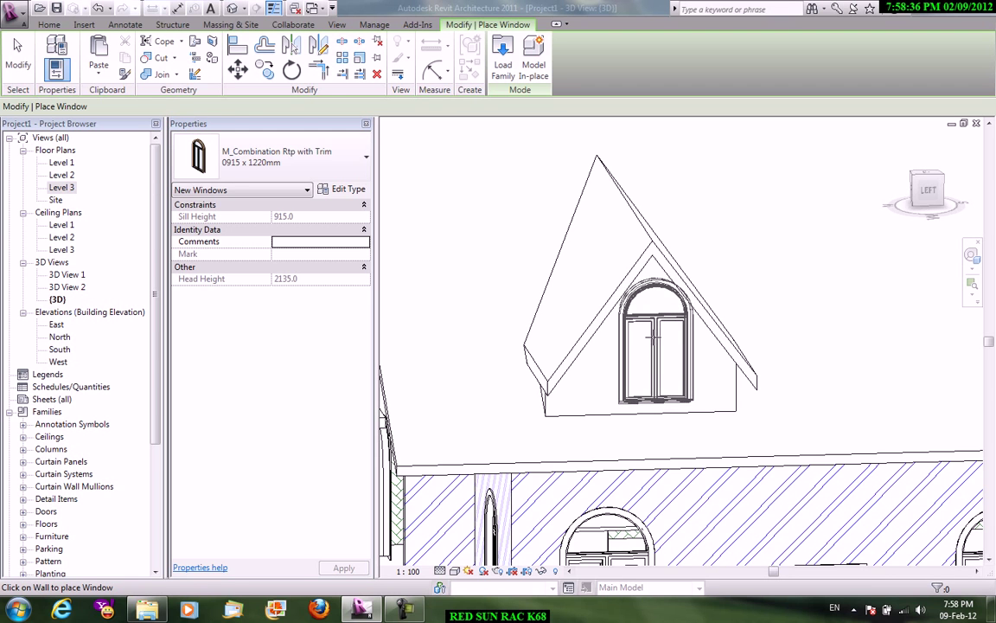
pyautogui.rightClick(770, 255)
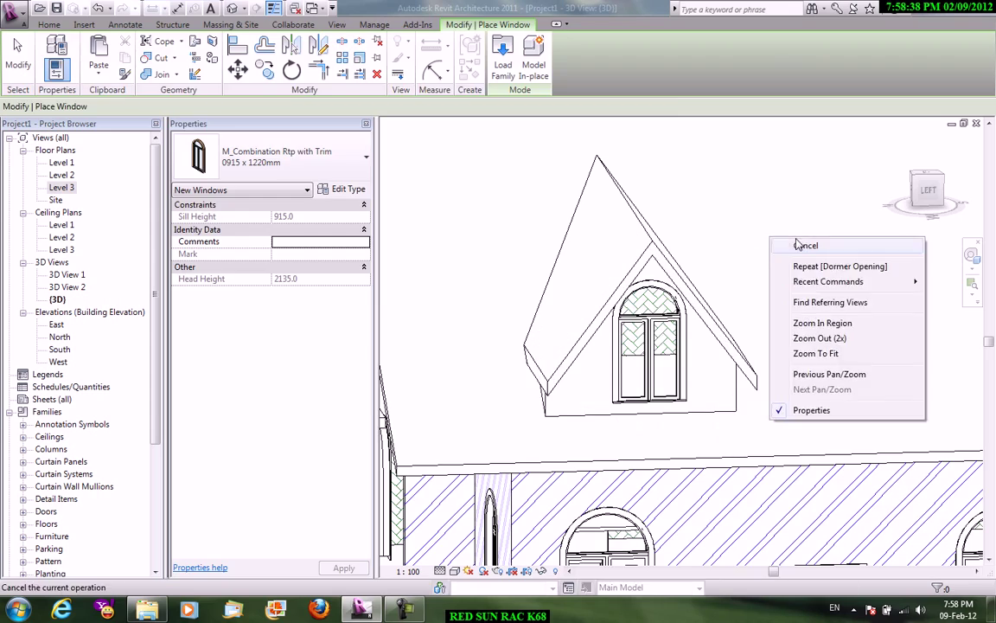
pyautogui.click(783, 249)
pyautogui.moveTo(751, 309)
pyautogui.keyDown('shift'); pyautogui.mouseDown(button='middle')
pyautogui.moveTo(778, 284)
pyautogui.moveTo(773, 277)
pyautogui.moveTo(536, 235)
pyautogui.mouseUp(button='middle'); pyautogui.keyUp('shift')
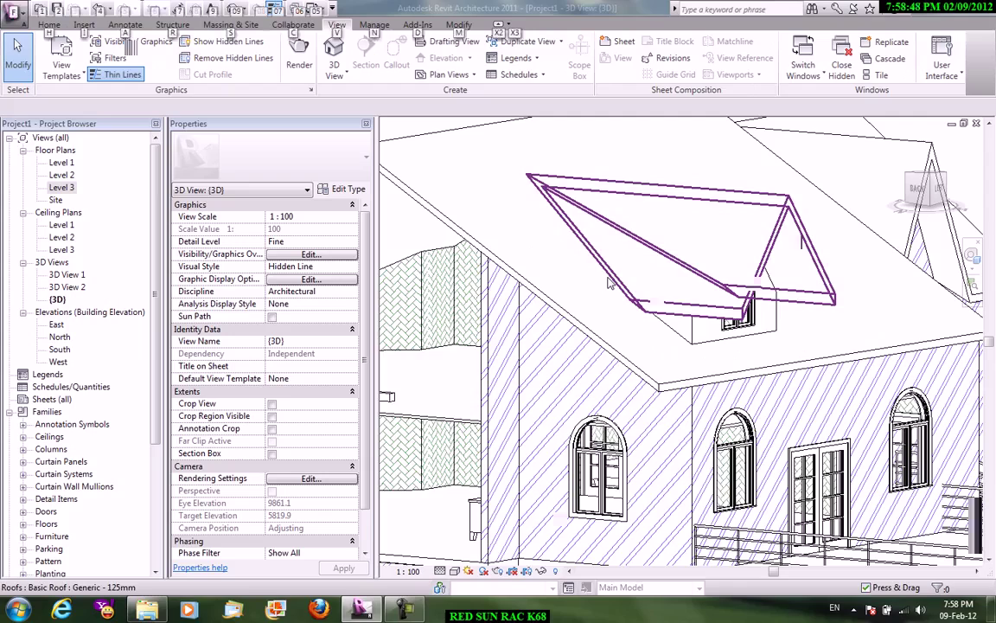
pyautogui.moveTo(609, 283)
pyautogui.keyDown('shift'); pyautogui.mouseDown(button='middle')
pyautogui.moveTo(501, 136)
pyautogui.moveTo(381, 125)
pyautogui.mouseUp(button='middle'); pyautogui.keyUp('shift')
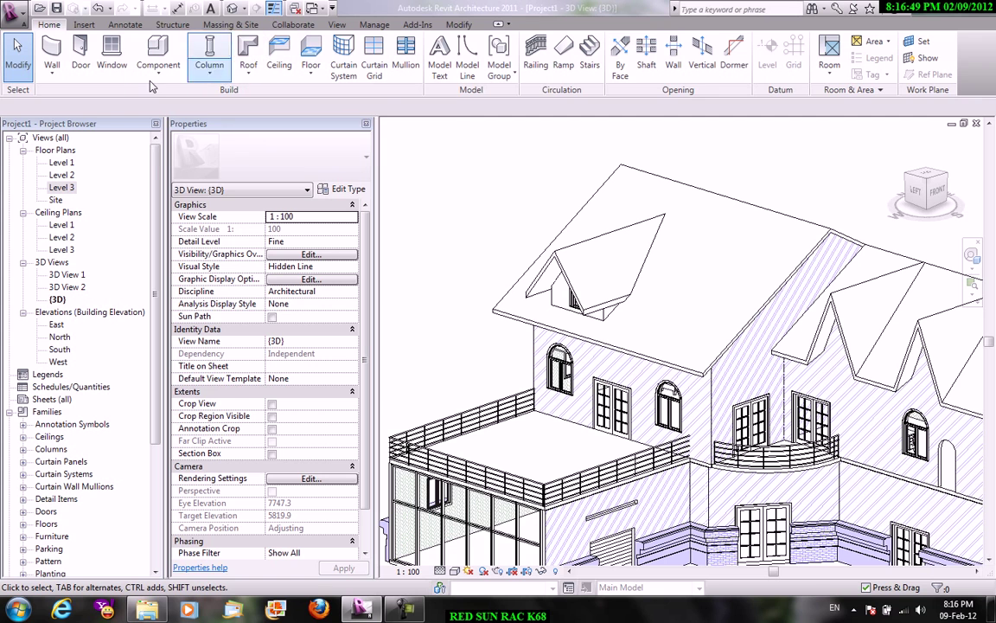
# Step: Start the Roof Fascia tool and dismiss the Project Not Saved Recently reminder
pyautogui.click(157, 80)
pyautogui.click(256, 82)
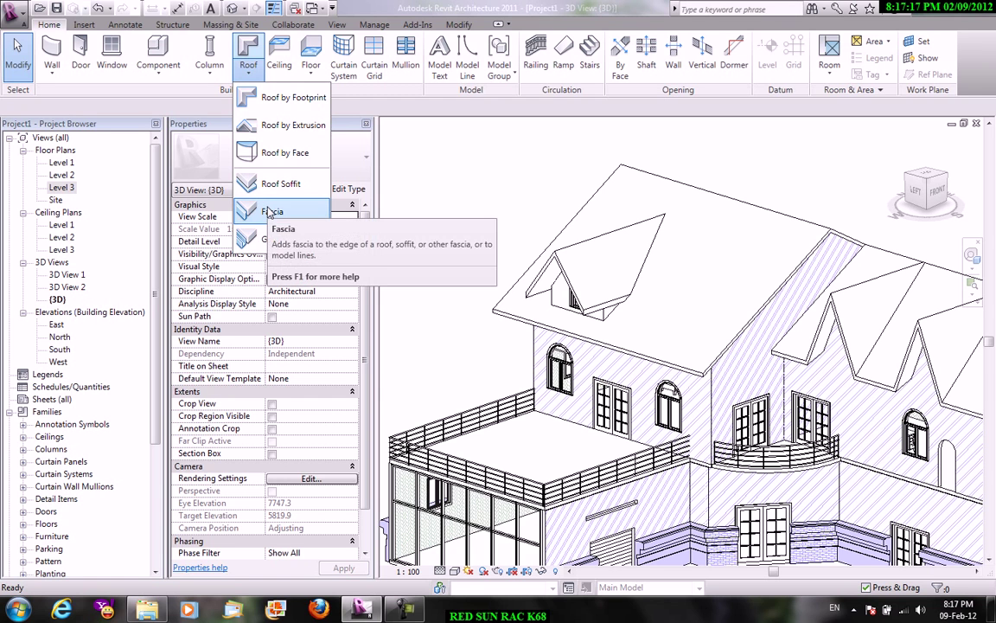
pyautogui.moveTo(271, 211)
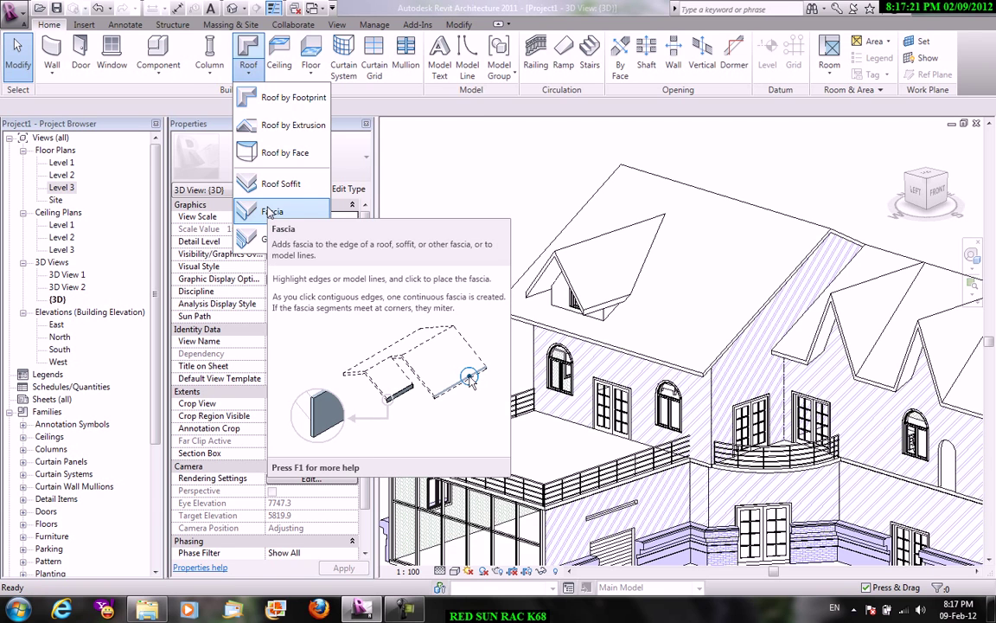
pyautogui.click(269, 212)
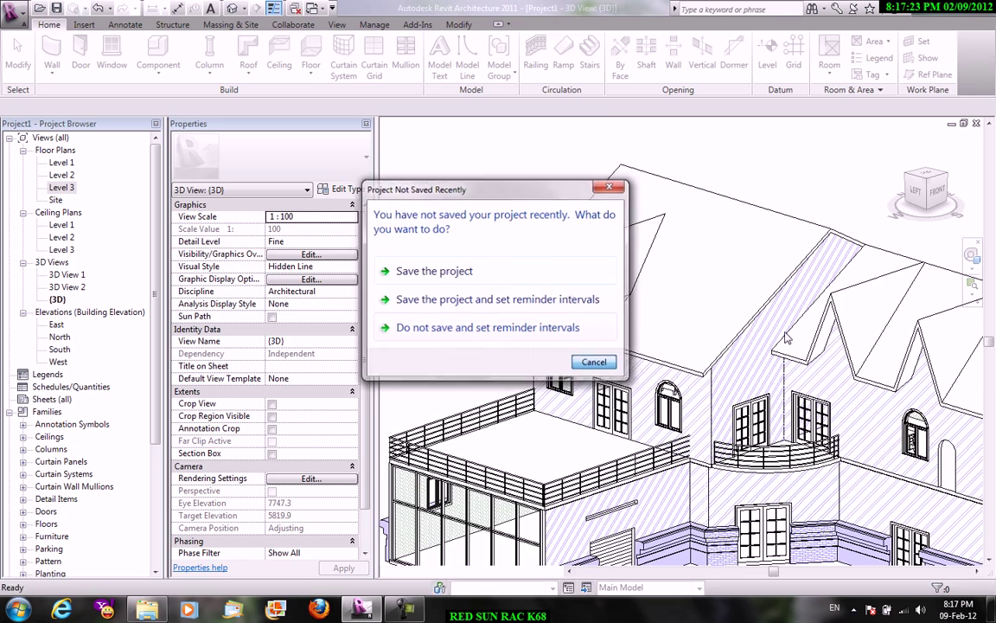
pyautogui.press('Escape')
pyautogui.scroll(4, 696, 346)
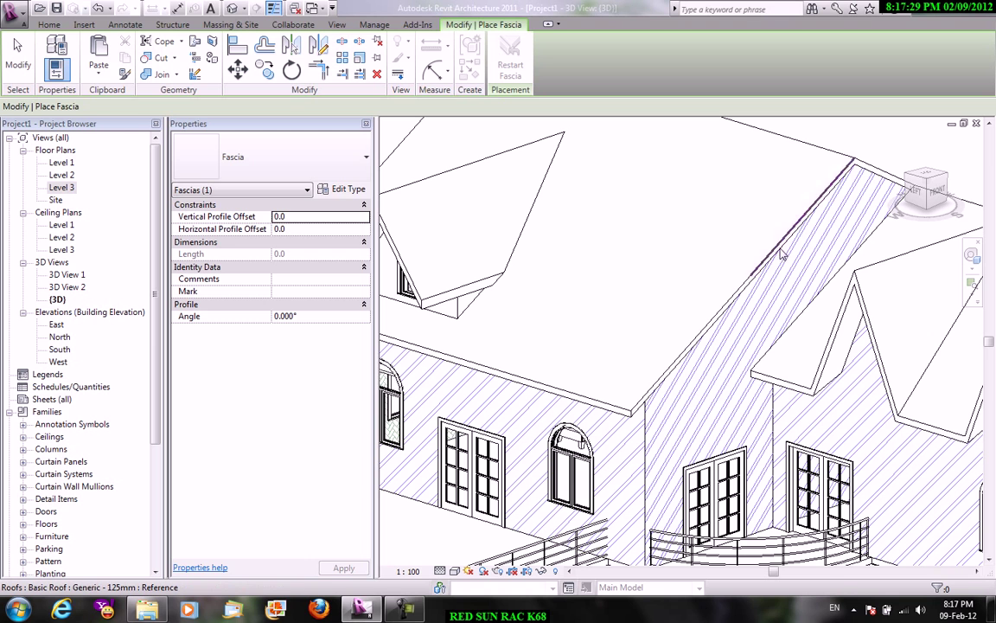
# Step: Place a fascia along the sloped main roof edge above the gable wall, then select it
pyautogui.click(742, 298)
pyautogui.keyDown('shift'); pyautogui.moveTo(742, 299); pyautogui.dragTo(765, 259, button='middle'); pyautogui.keyUp('shift')
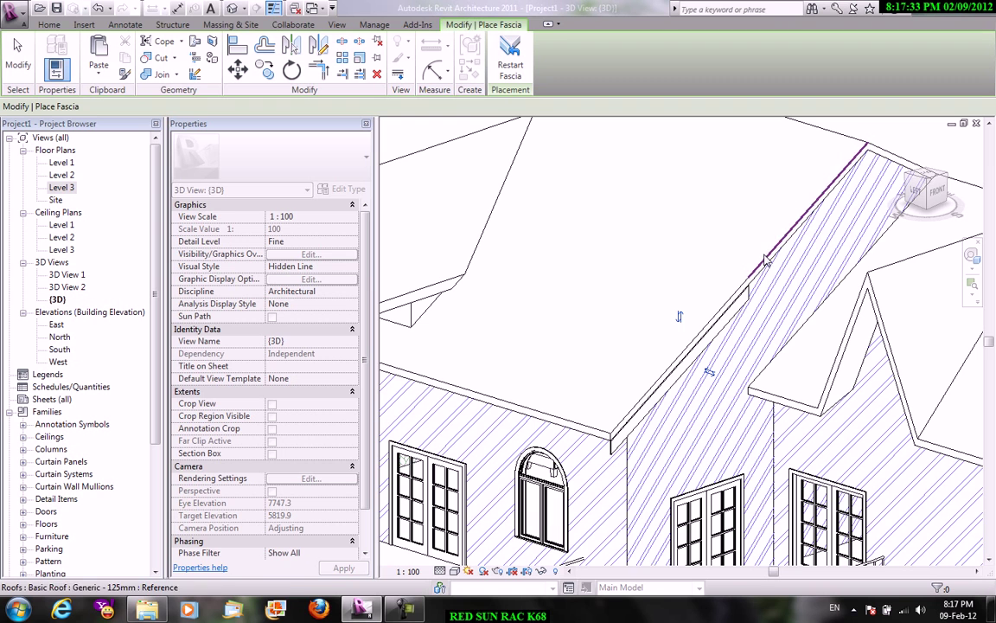
pyautogui.rightClick(724, 213)
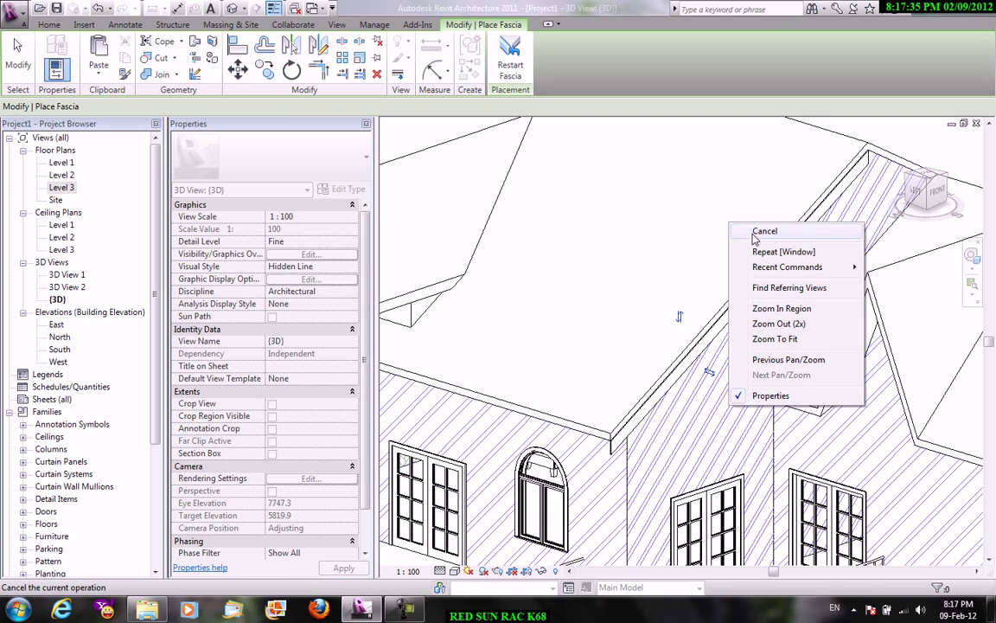
pyautogui.click(735, 218)
pyautogui.scroll(2, 608, 445)
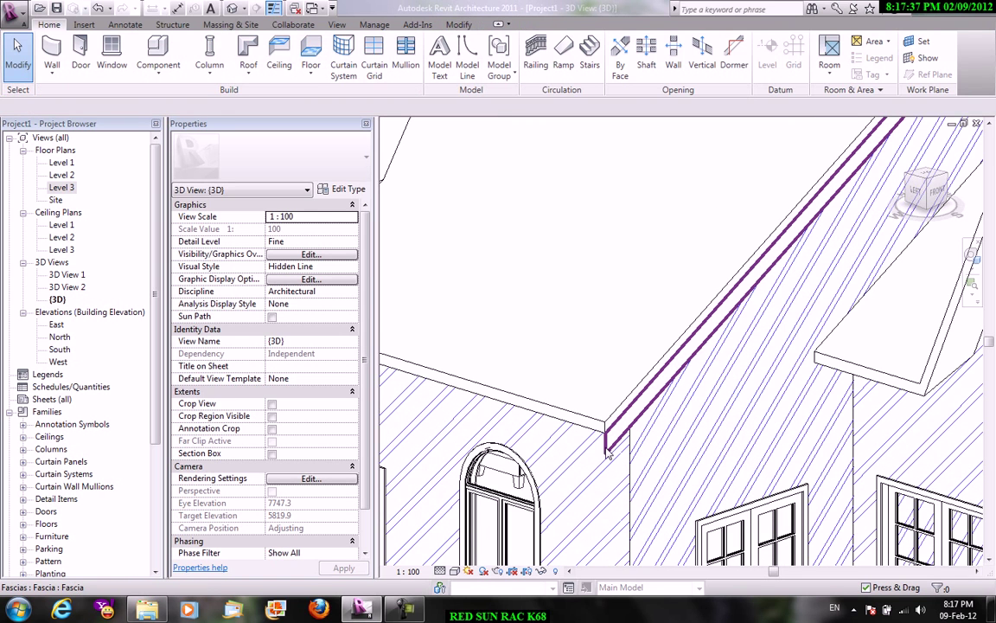
pyautogui.click(607, 449)
pyautogui.keyDown('shift'); pyautogui.moveTo(608, 449); pyautogui.dragTo(408, 276, button='middle'); pyautogui.keyUp('shift')
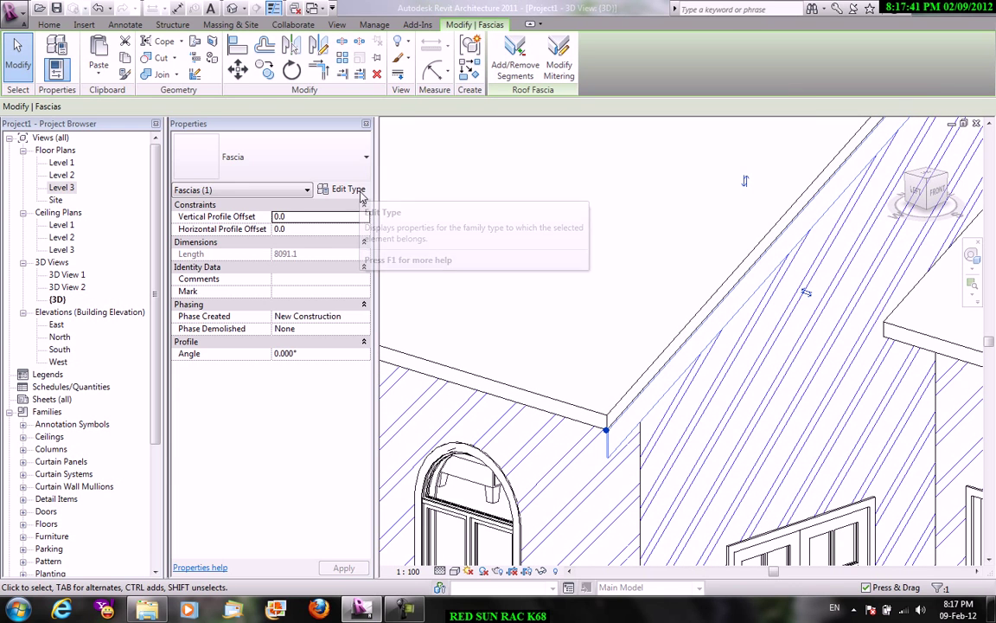
# Step: Check the fascia type's available profiles, closing Type Properties without changes
pyautogui.click(345, 190)
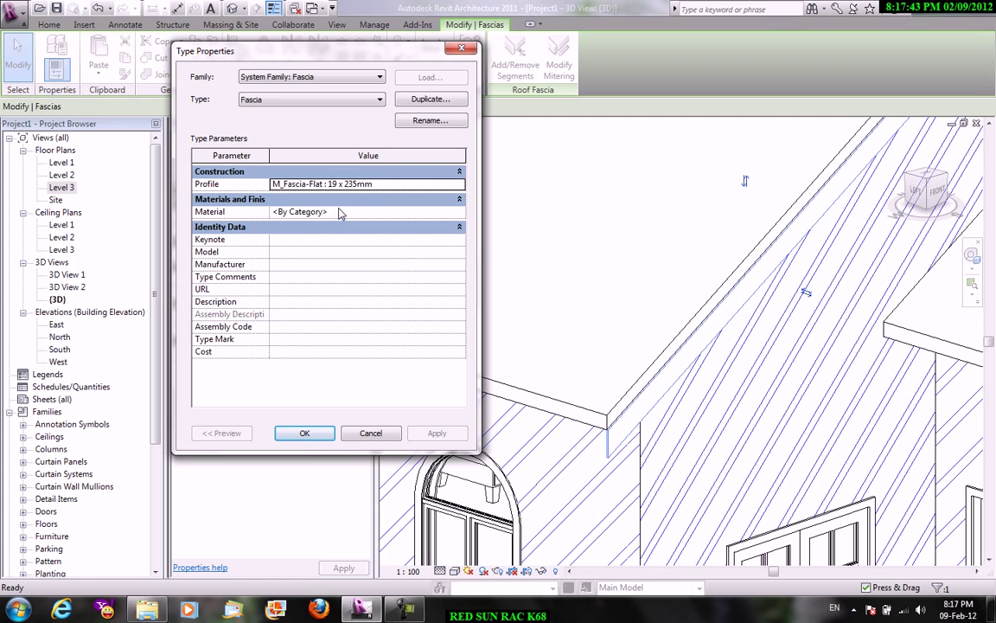
pyautogui.click(461, 185)
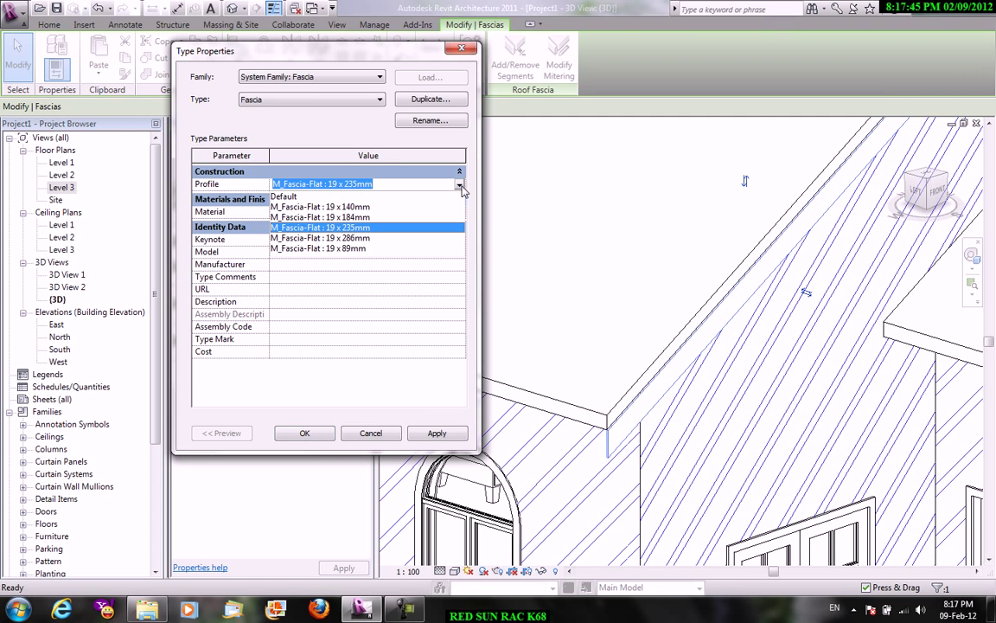
pyautogui.click(370, 432)
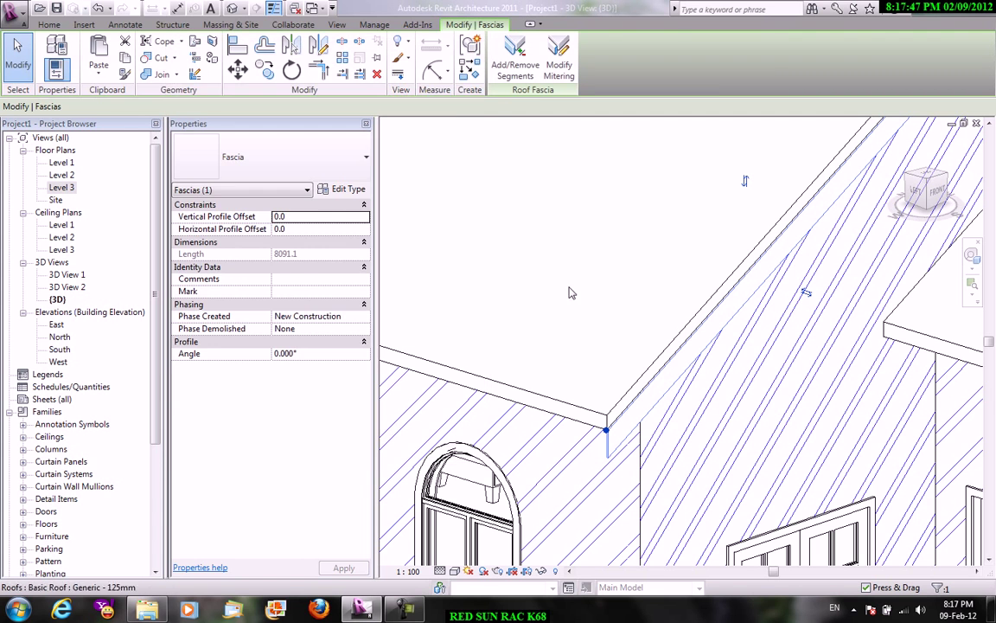
pyautogui.click(554, 153)
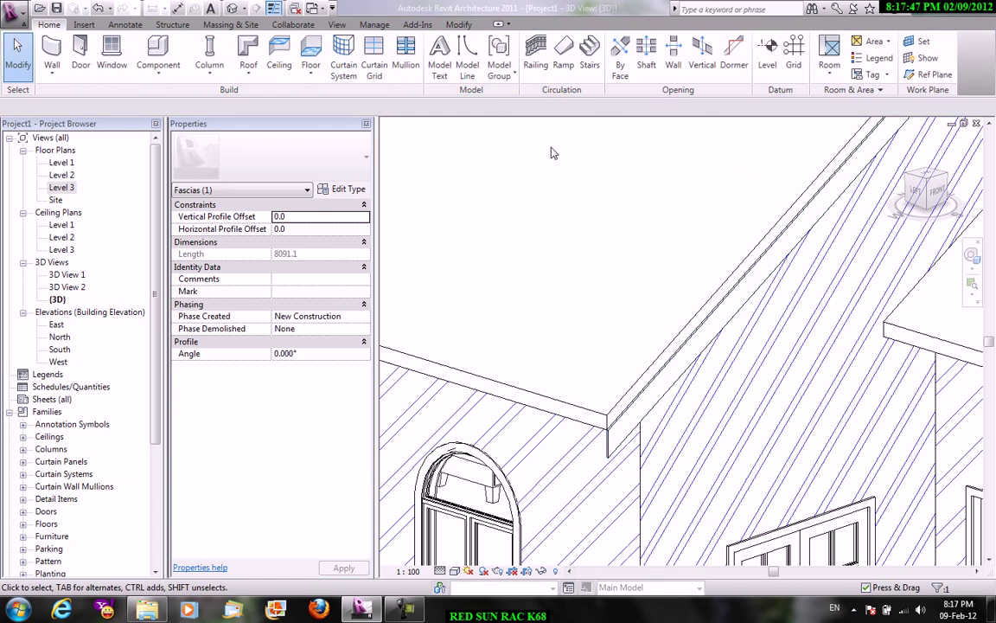
# Step: Load the M_Fascia-Built-Up family from the Profiles > Roofs library folder
pyautogui.click(84, 24)
pyautogui.click(355, 60)
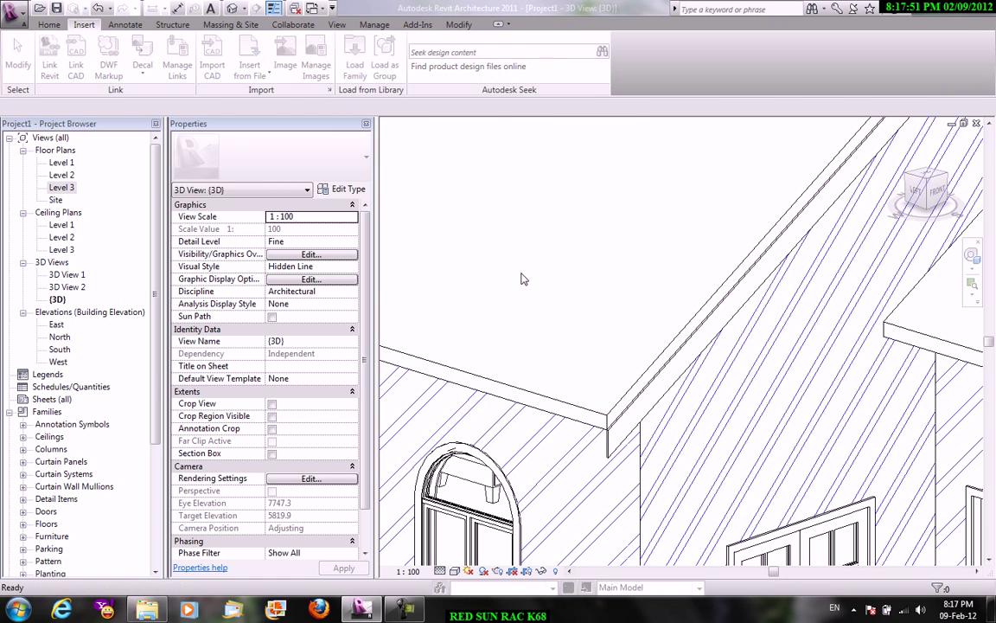
pyautogui.doubleClick(347, 139)
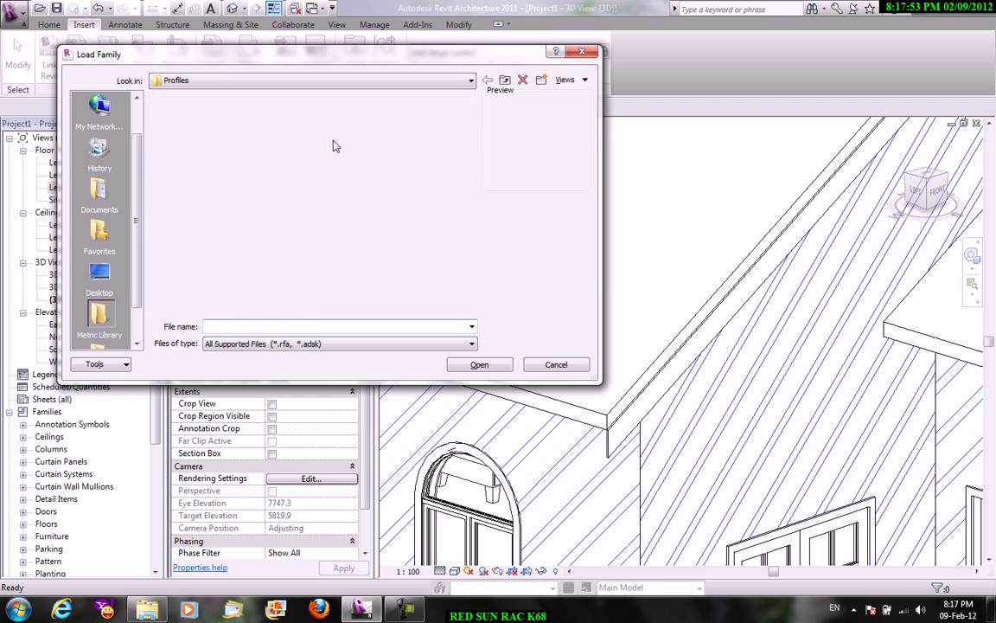
pyautogui.doubleClick(174, 127)
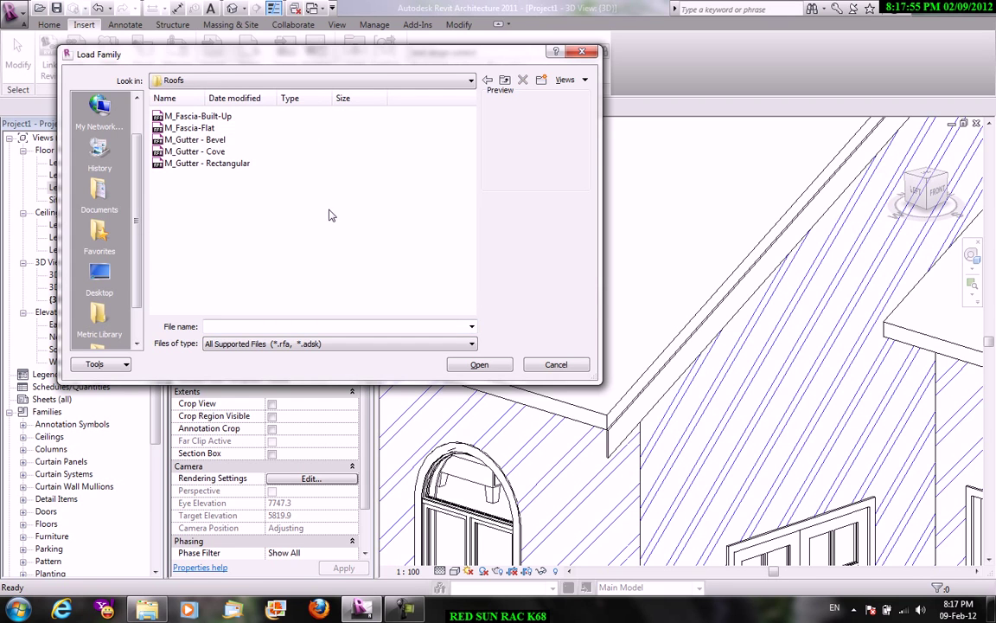
pyautogui.click(214, 127)
pyautogui.click(212, 116)
pyautogui.click(479, 364)
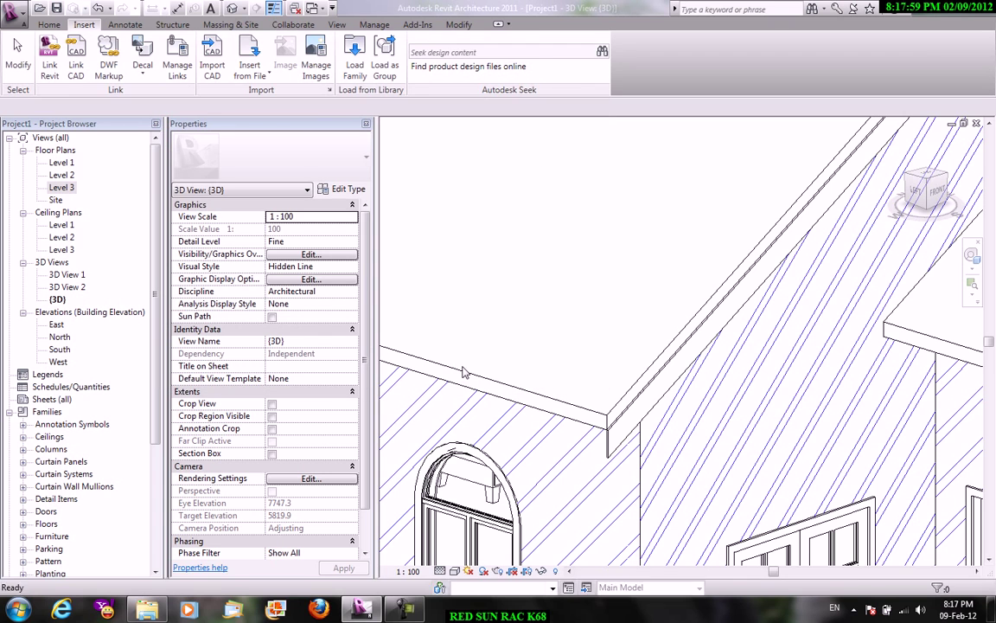
# Step: Set the fascia profile to M_Fascia-Built-Up 38 x 235mm w 38 x 140mm
pyautogui.click(611, 439)
pyautogui.click(342, 189)
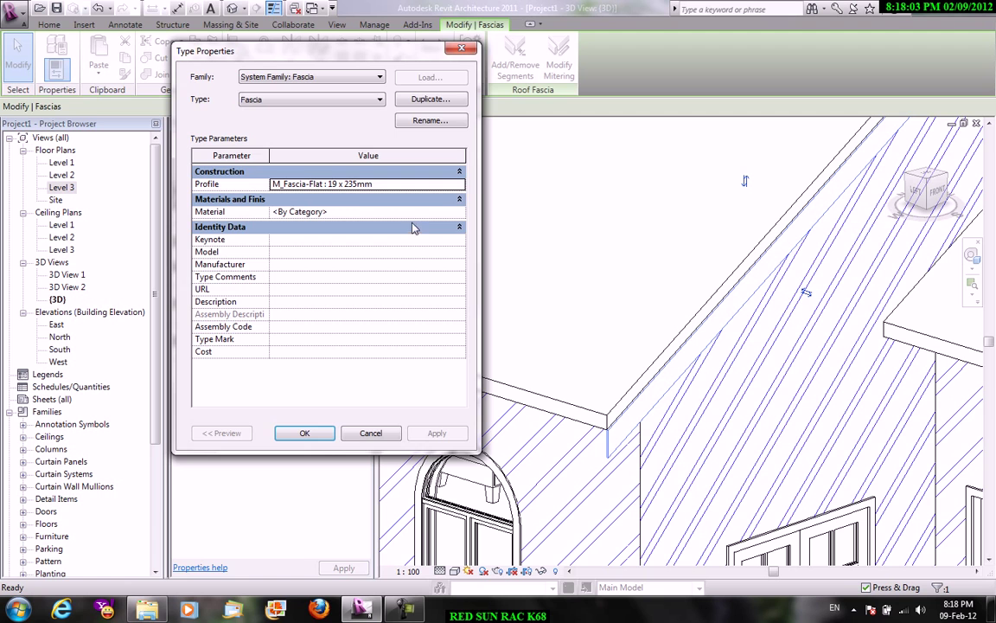
pyautogui.click(464, 183)
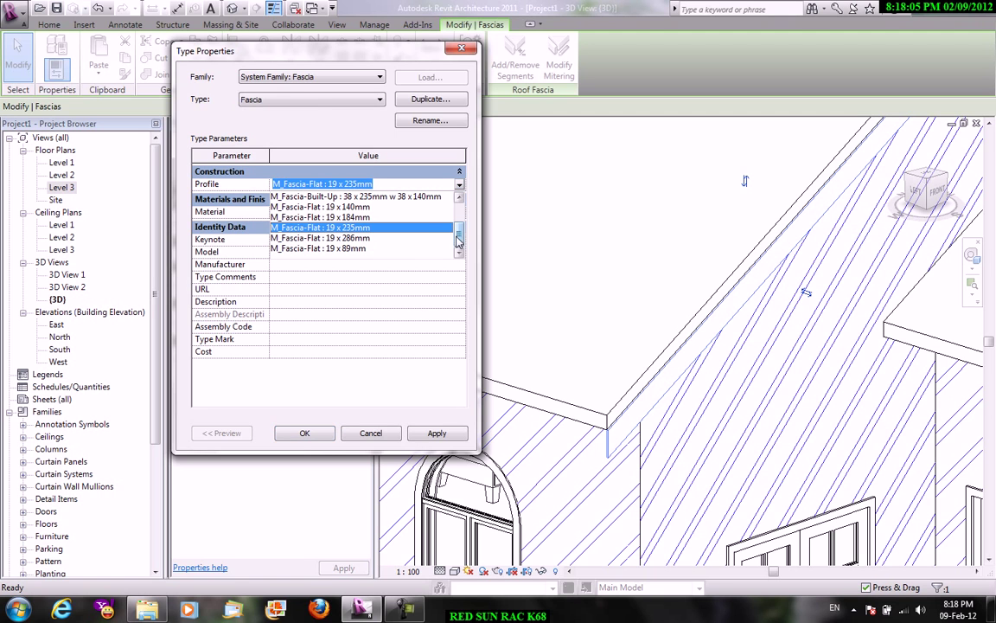
pyautogui.click(375, 198)
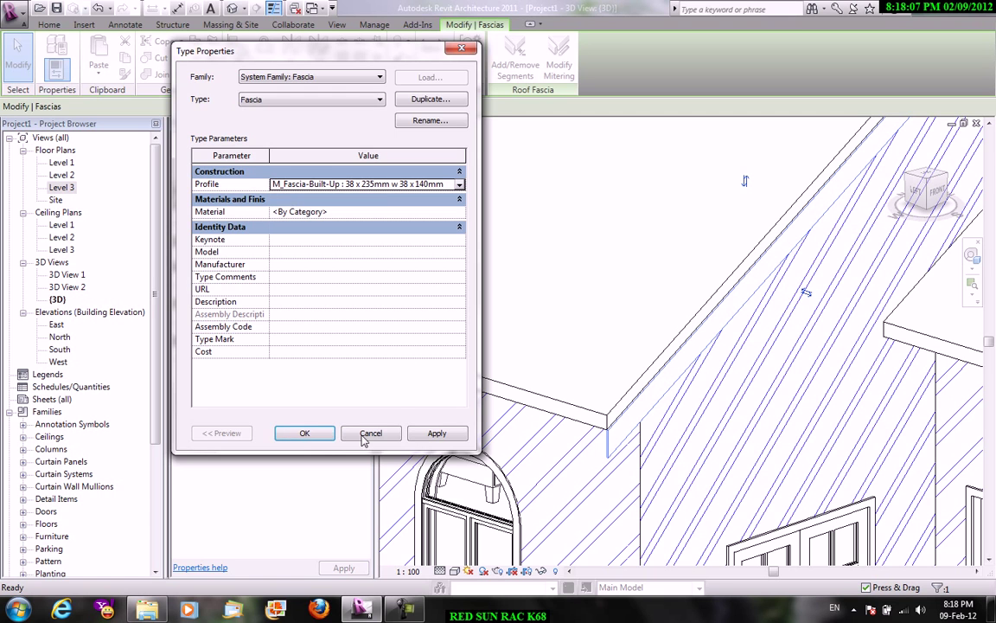
pyautogui.click(309, 431)
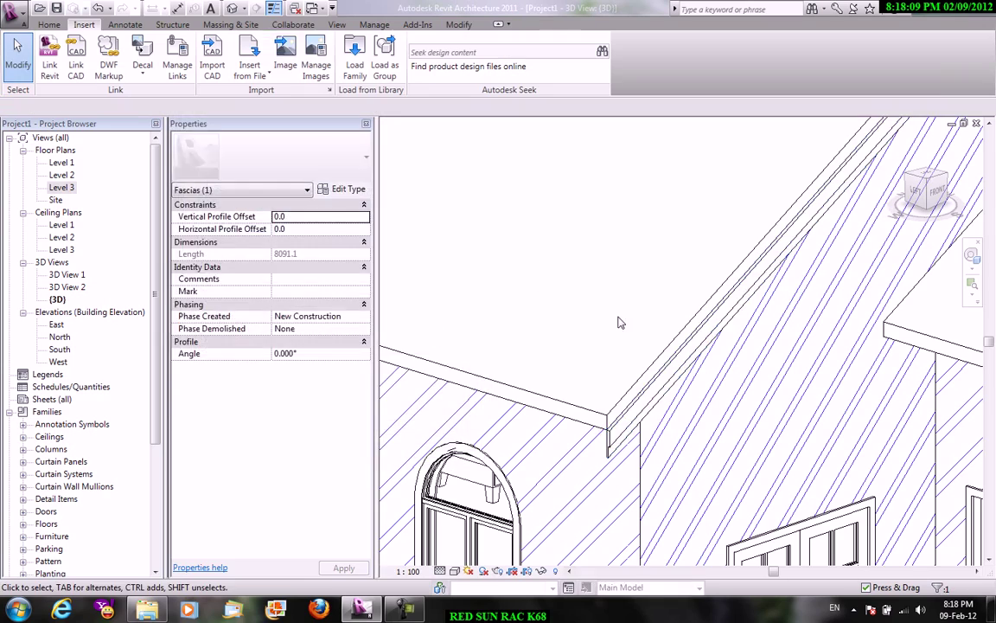
pyautogui.scroll(2, 619, 381)
pyautogui.click(619, 382)
pyautogui.scroll(-2, 619, 381)
pyautogui.scroll(3, 607, 491)
pyautogui.scroll(-1, 607, 415)
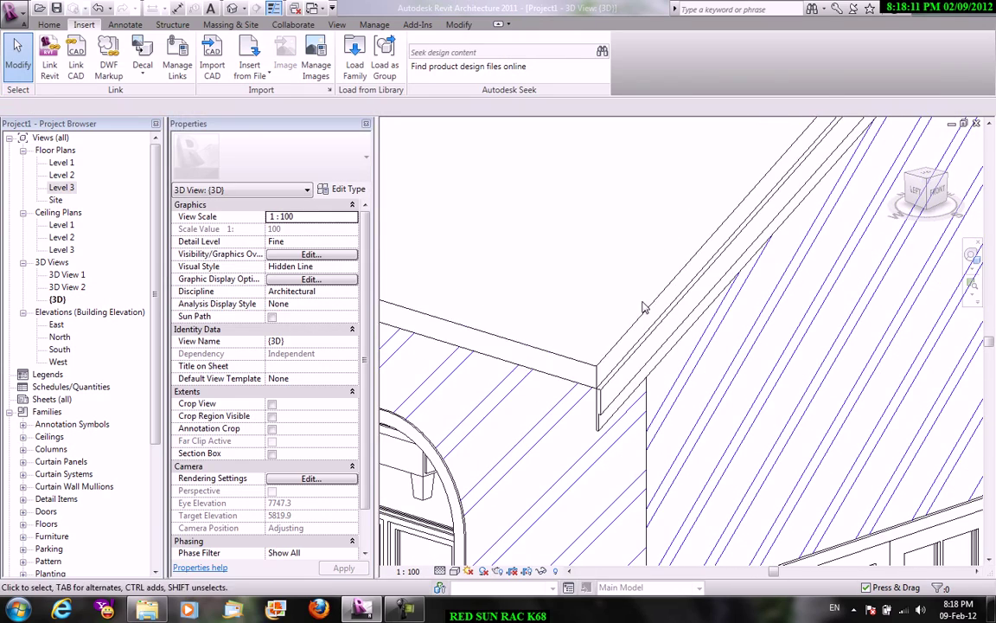
pyautogui.scroll(2, 751, 183)
pyautogui.scroll(1, 717, 328)
pyautogui.scroll(-3, 901, 423)
pyautogui.scroll(1, 681, 369)
pyautogui.scroll(1, 682, 368)
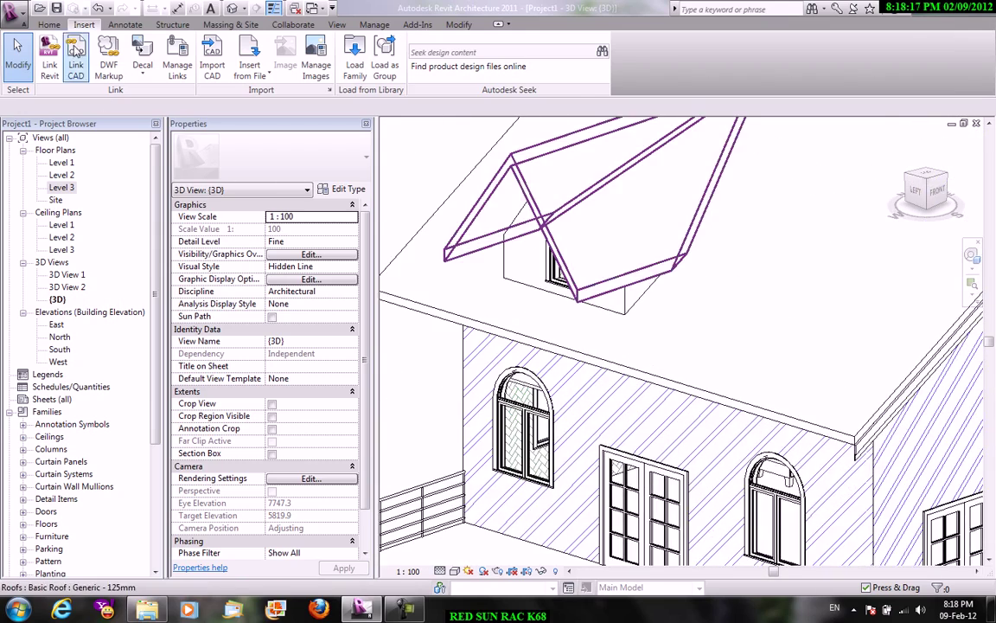
# Step: Start the Roof Gutter tool, zoom to the roof edge, then cancel it
pyautogui.click(49, 24)
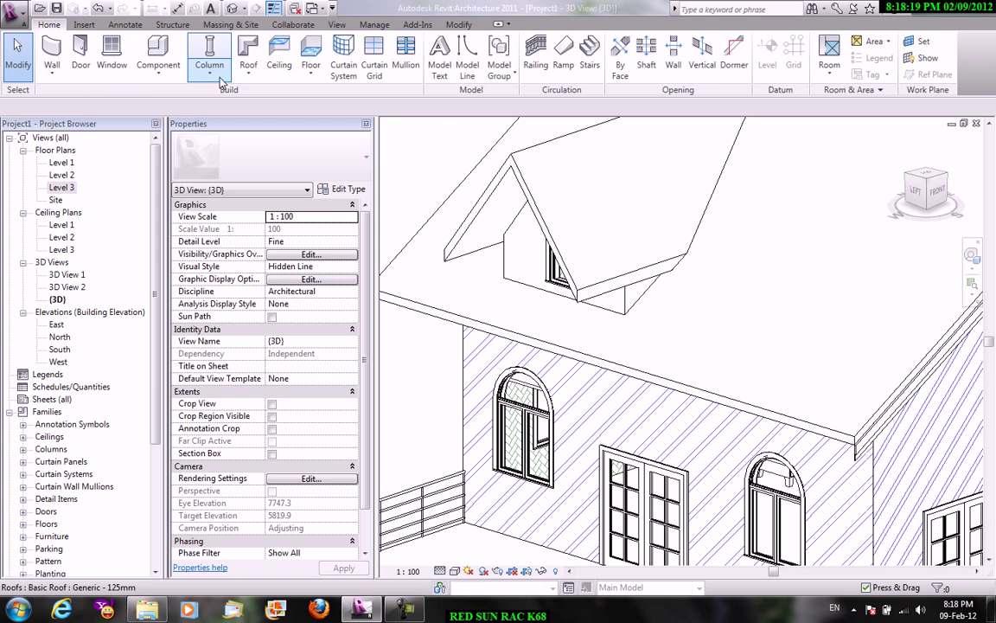
pyautogui.click(248, 74)
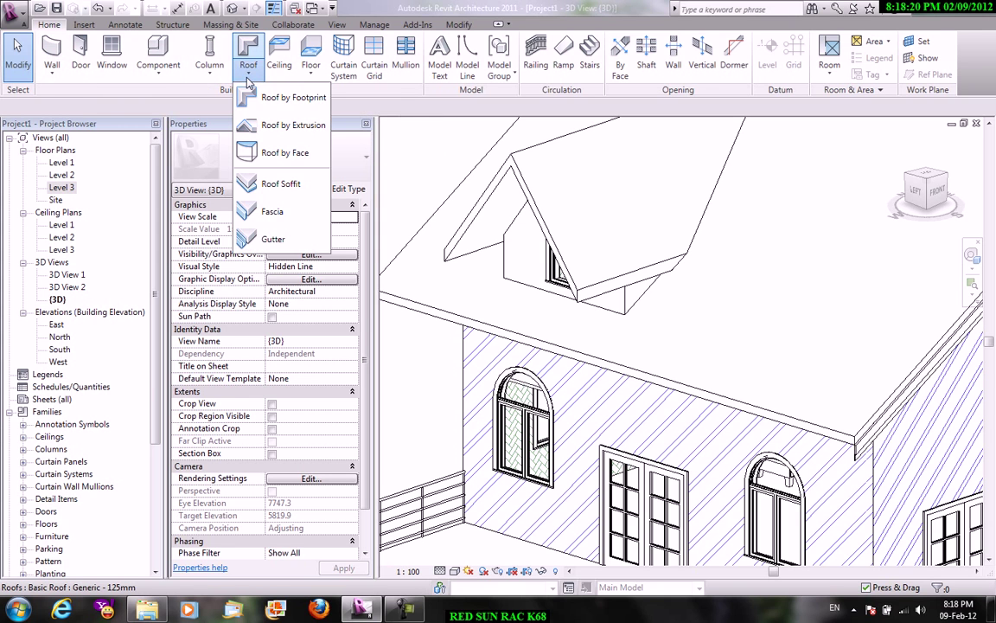
pyautogui.moveTo(273, 240)
pyautogui.click(283, 242)
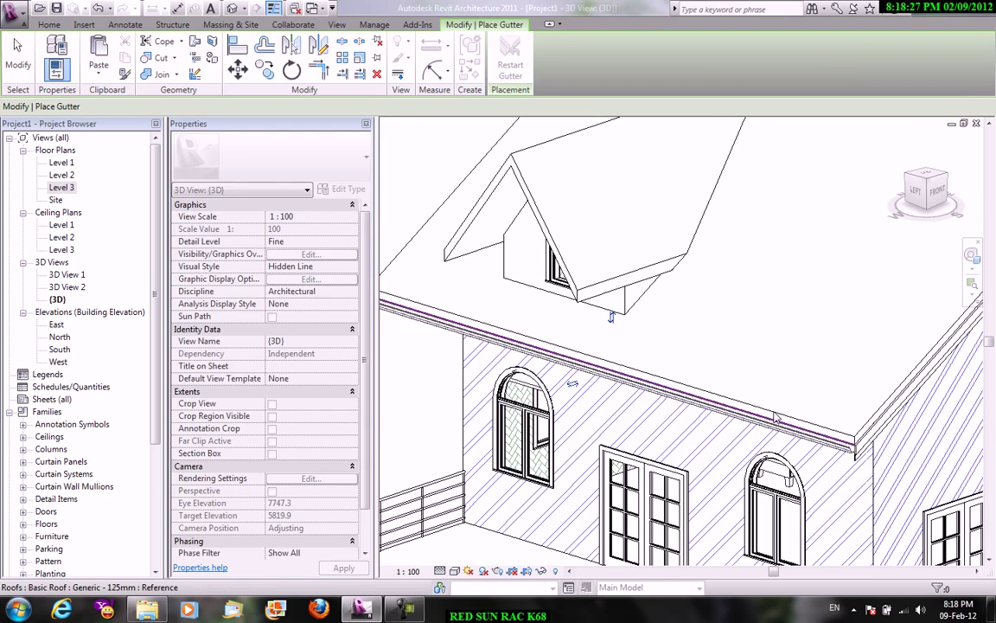
pyautogui.scroll(5, 674, 346)
pyautogui.scroll(-5, 779, 317)
pyautogui.scroll(3, 830, 363)
pyautogui.scroll(3, 834, 376)
pyautogui.scroll(2, 837, 381)
pyautogui.scroll(2, 837, 381)
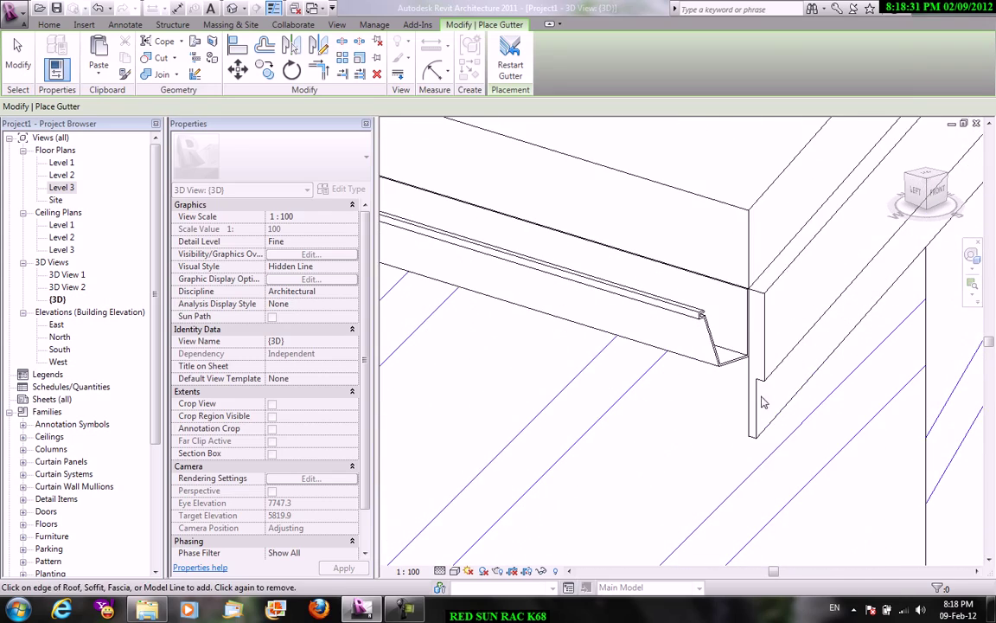
pyautogui.rightClick(665, 199)
pyautogui.click(687, 200)
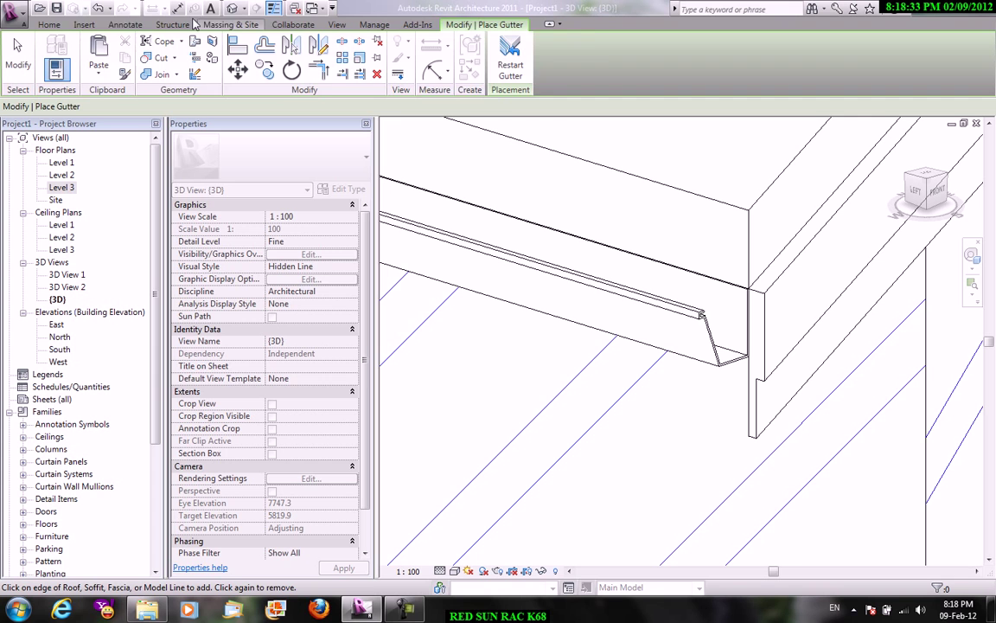
# Step: Load the M_Gutter - Cove profile from the Profiles > Roofs library folder
pyautogui.click(84, 25)
pyautogui.click(319, 54)
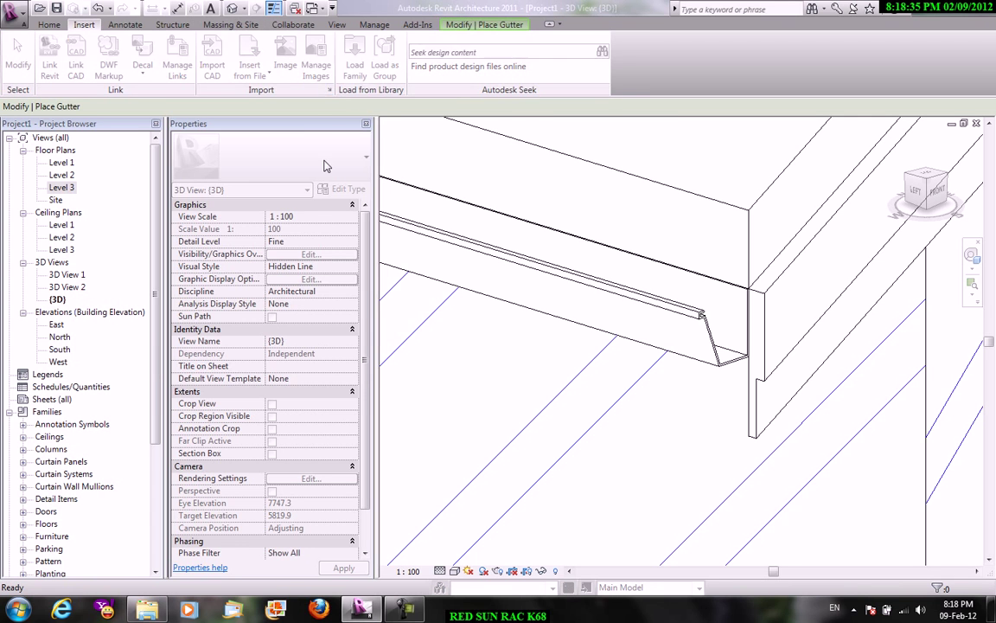
pyautogui.doubleClick(348, 141)
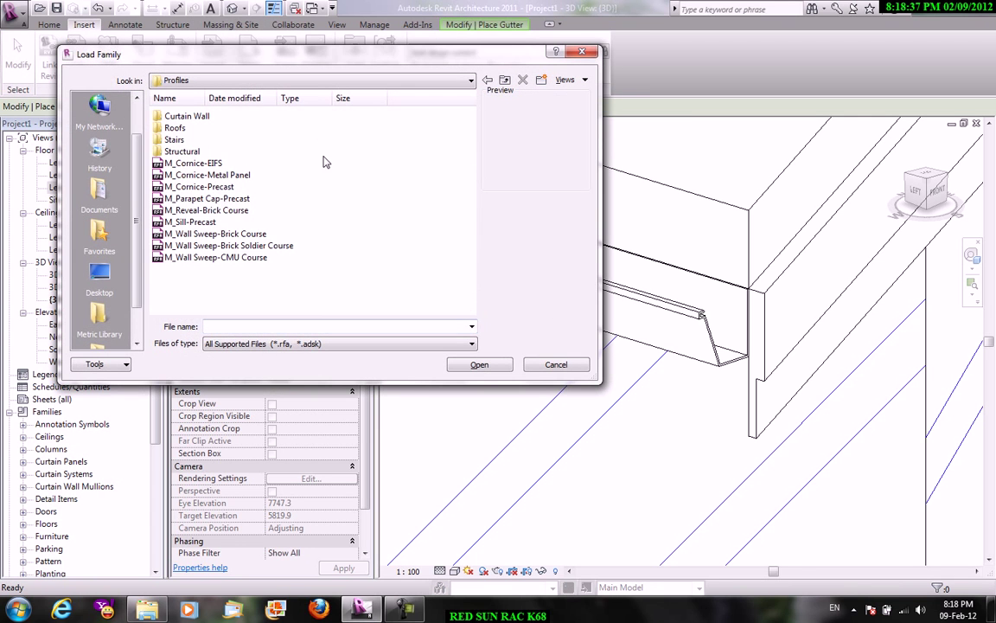
pyautogui.doubleClick(176, 128)
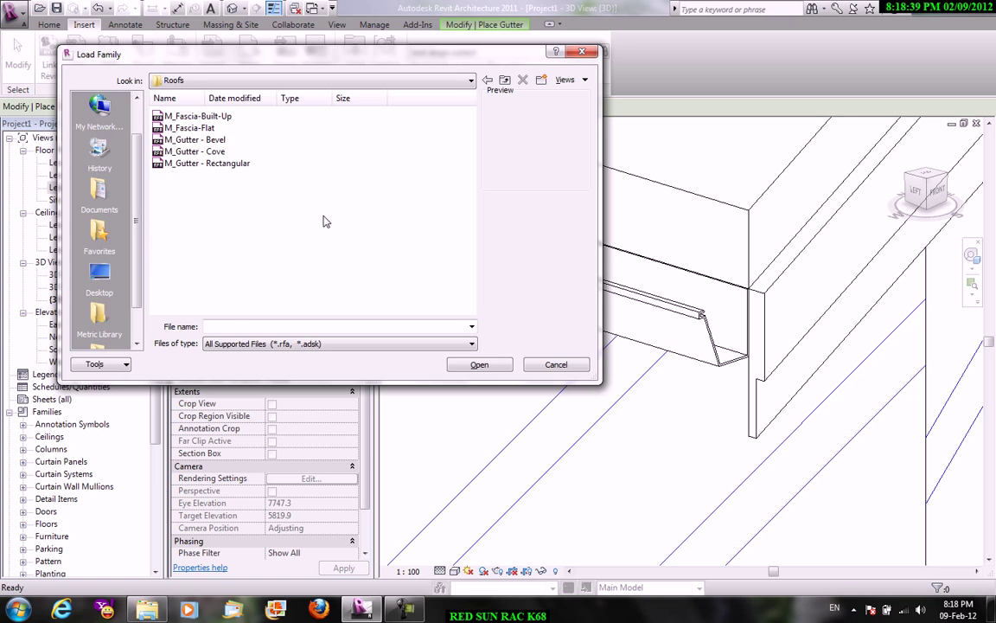
pyautogui.click(217, 151)
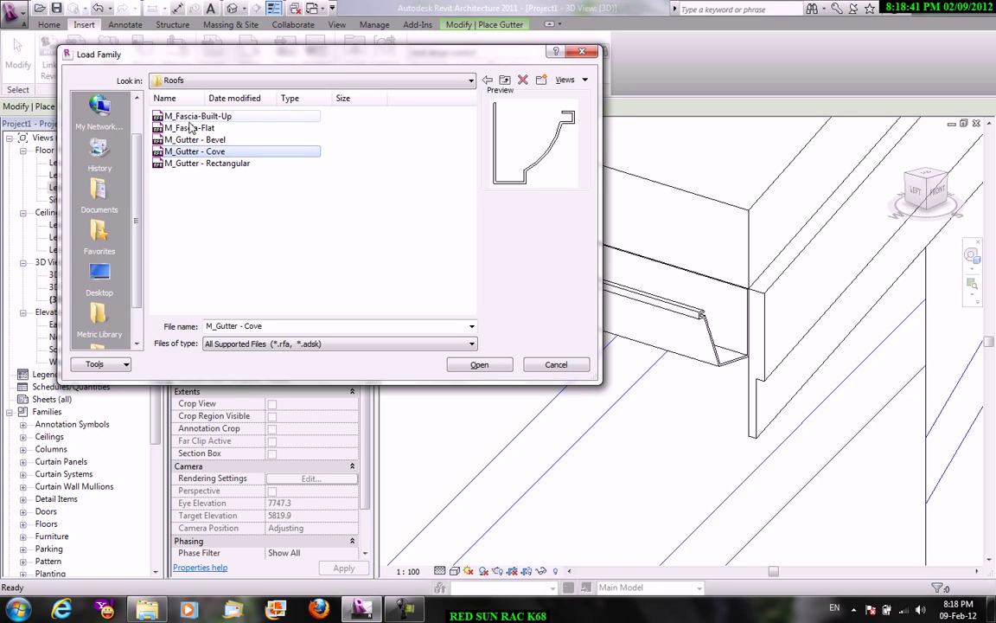
pyautogui.click(480, 366)
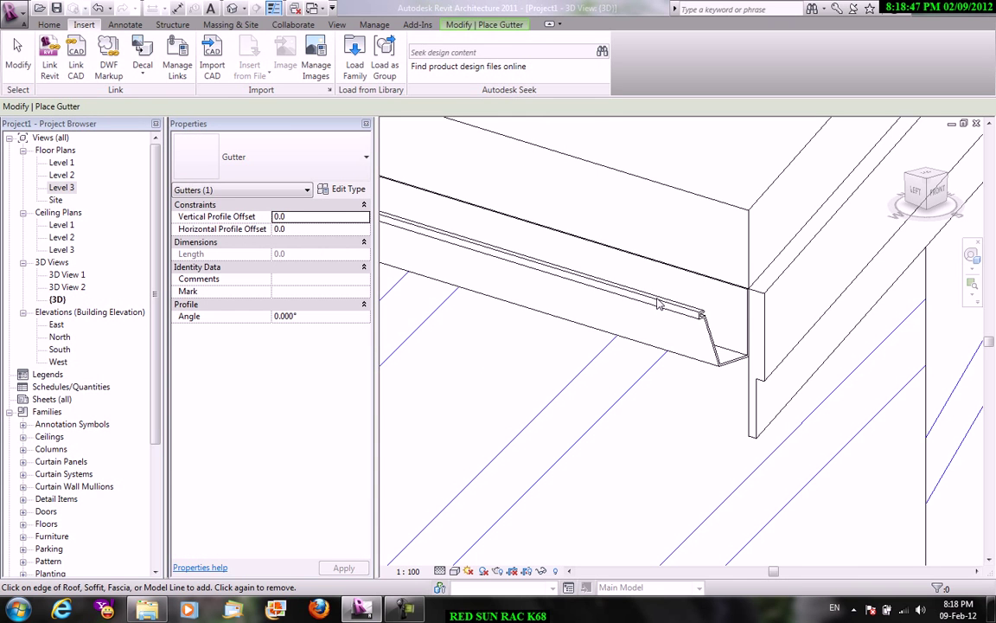
# Step: Finish placing the gutter on the roof edge and exit the gutter tool
pyautogui.click(657, 303)
pyautogui.press('Escape')
pyautogui.click(339, 189)
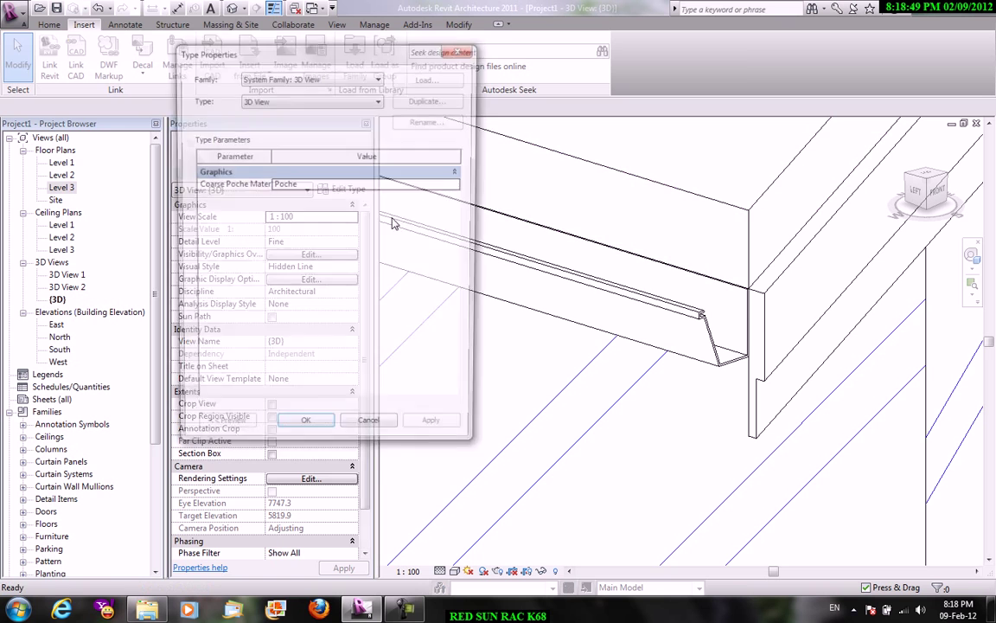
pyautogui.click(362, 433)
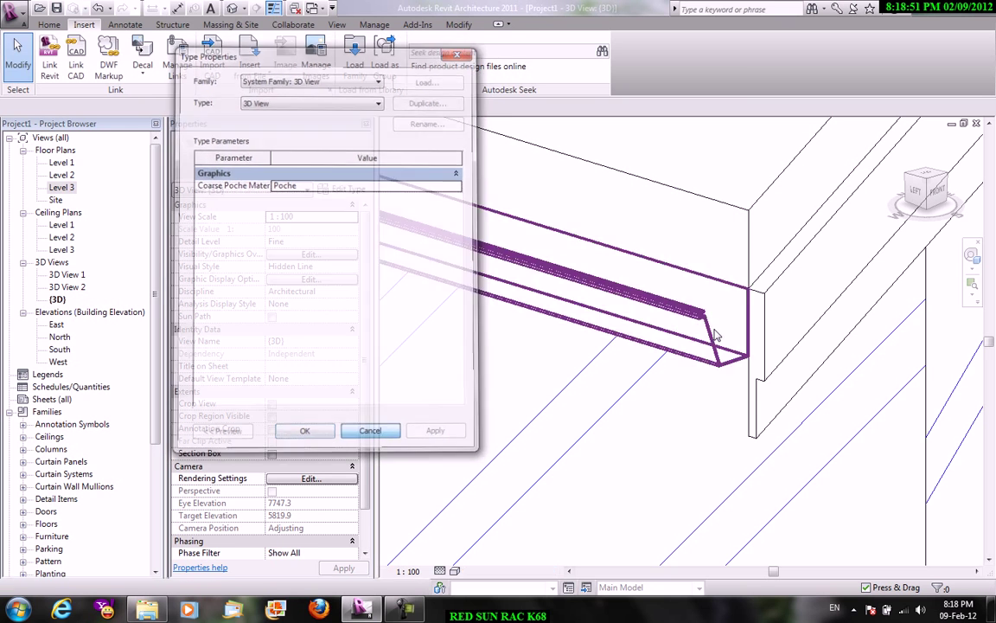
# Step: Change the gutter type's profile to M_Gutter - Cove : 150 x 150mm and orbit to inspect the eave
pyautogui.click(636, 290)
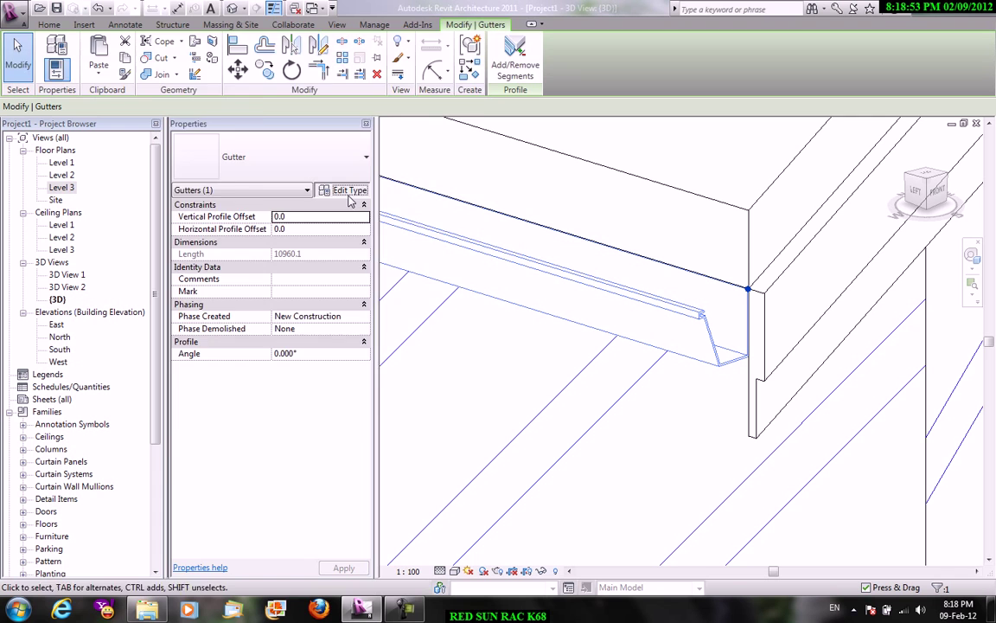
pyautogui.click(349, 192)
pyautogui.click(461, 186)
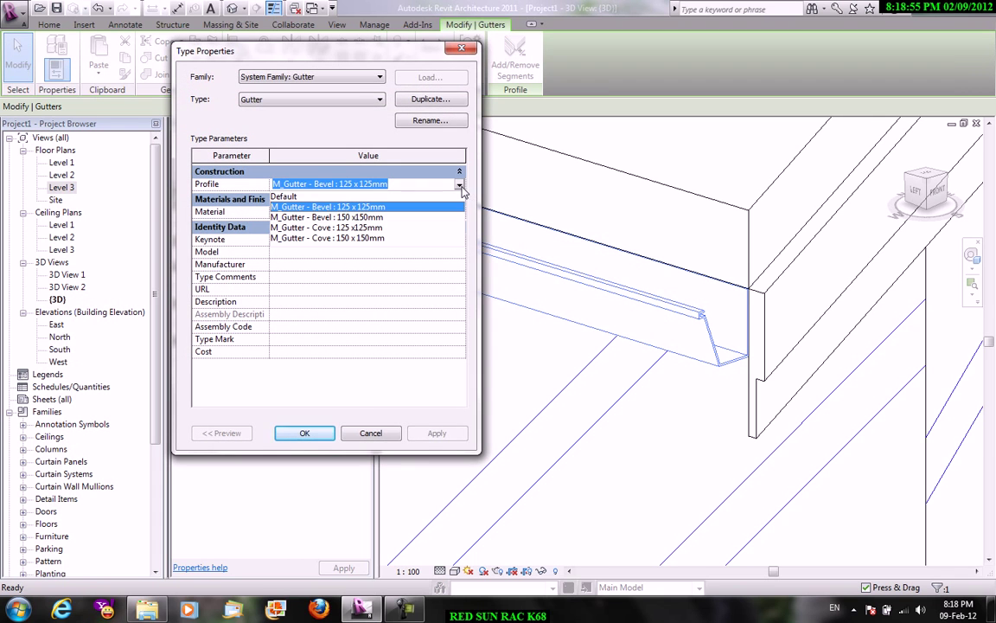
pyautogui.click(362, 238)
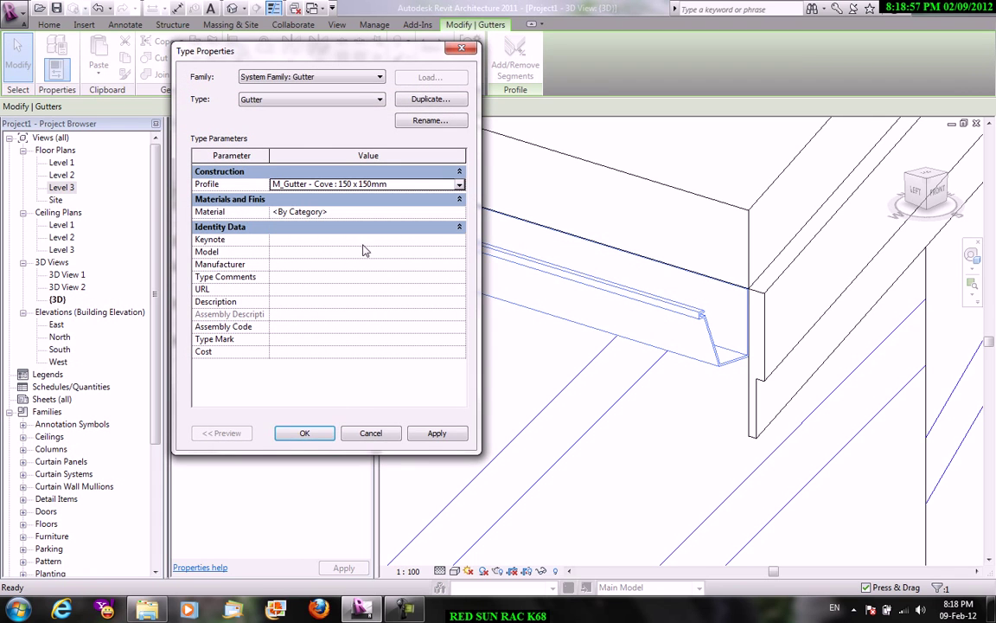
pyautogui.click(304, 433)
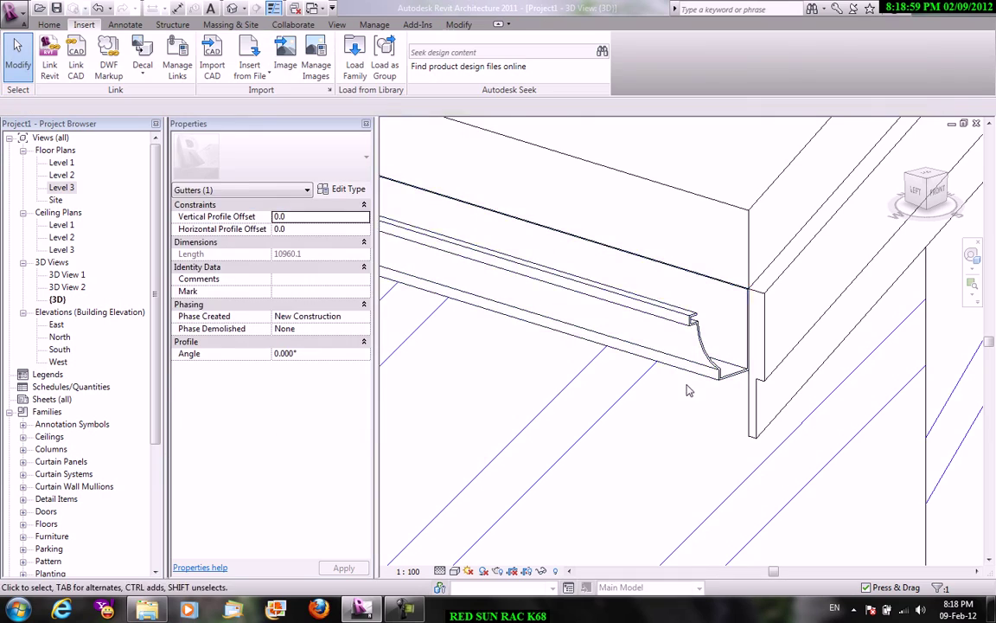
pyautogui.click(771, 447)
pyautogui.moveTo(772, 448)
pyautogui.keyDown('shift'); pyautogui.mouseDown(button='middle')
pyautogui.moveTo(714, 330)
pyautogui.moveTo(581, 302)
pyautogui.mouseUp(button='middle'); pyautogui.keyUp('shift')
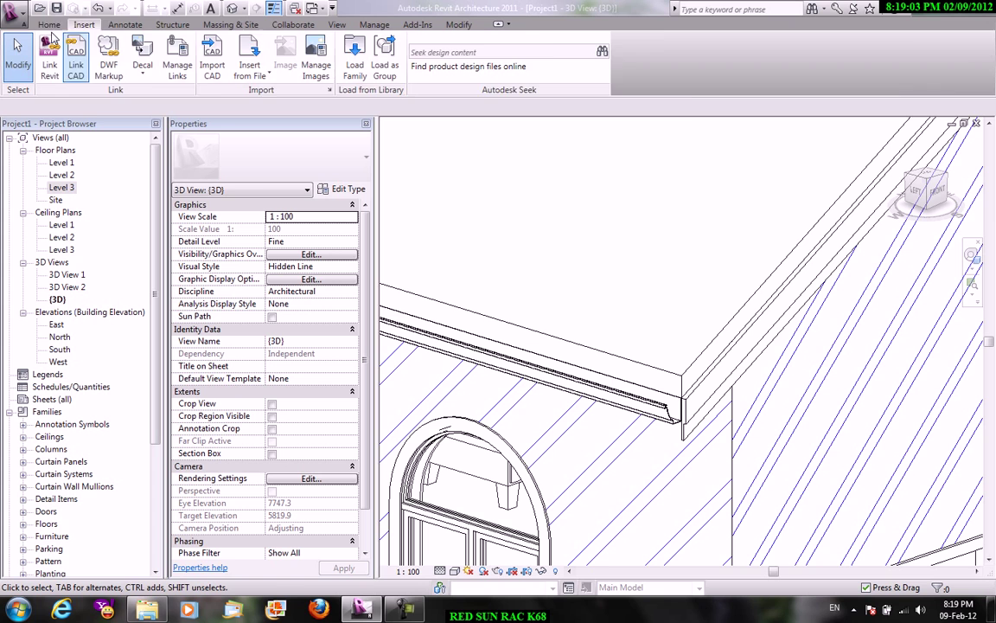
pyautogui.click(48, 24)
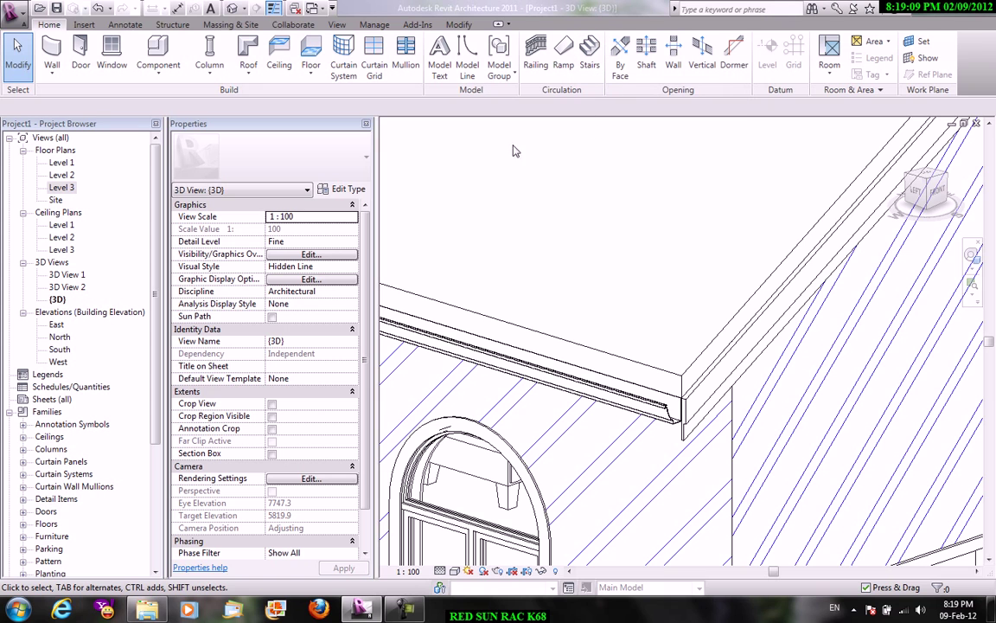
# Step: Choose Slab Edge from the Home tab's Floor drop-down
pyautogui.click(315, 77)
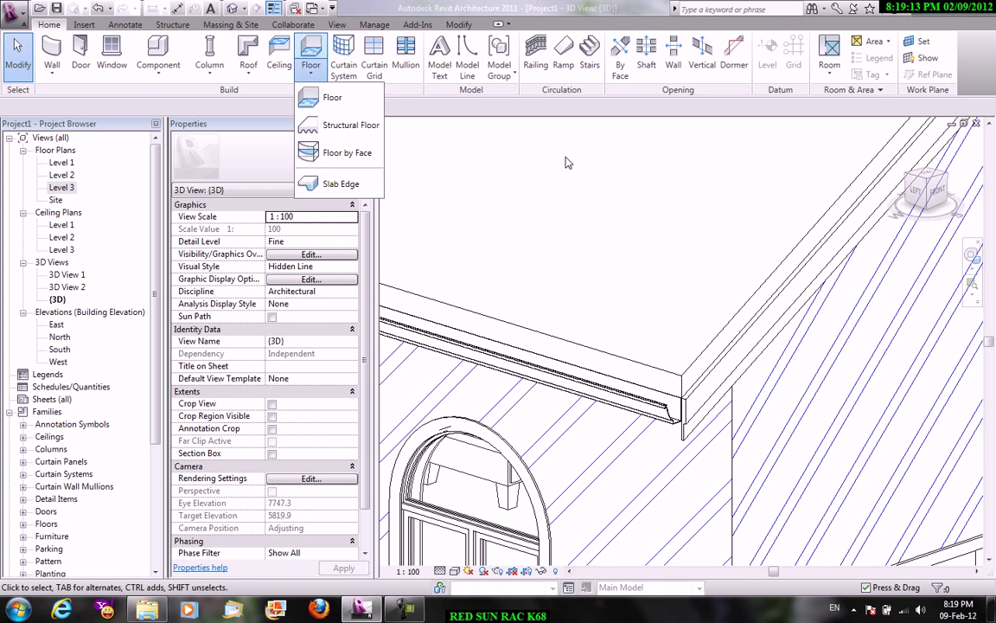
pyautogui.click(390, 119)
pyautogui.click(313, 76)
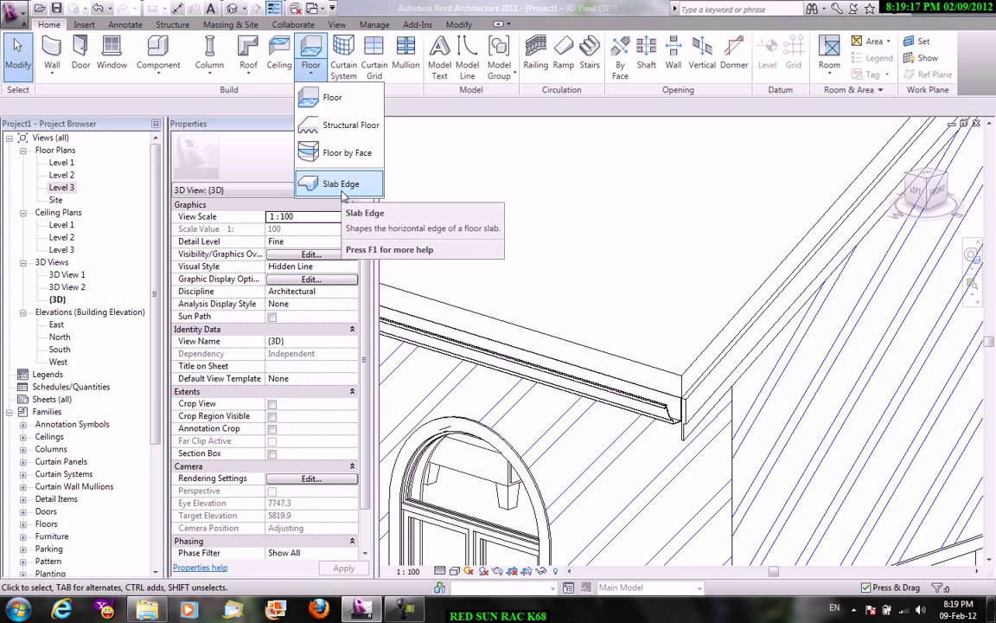
pyautogui.moveTo(340, 183)
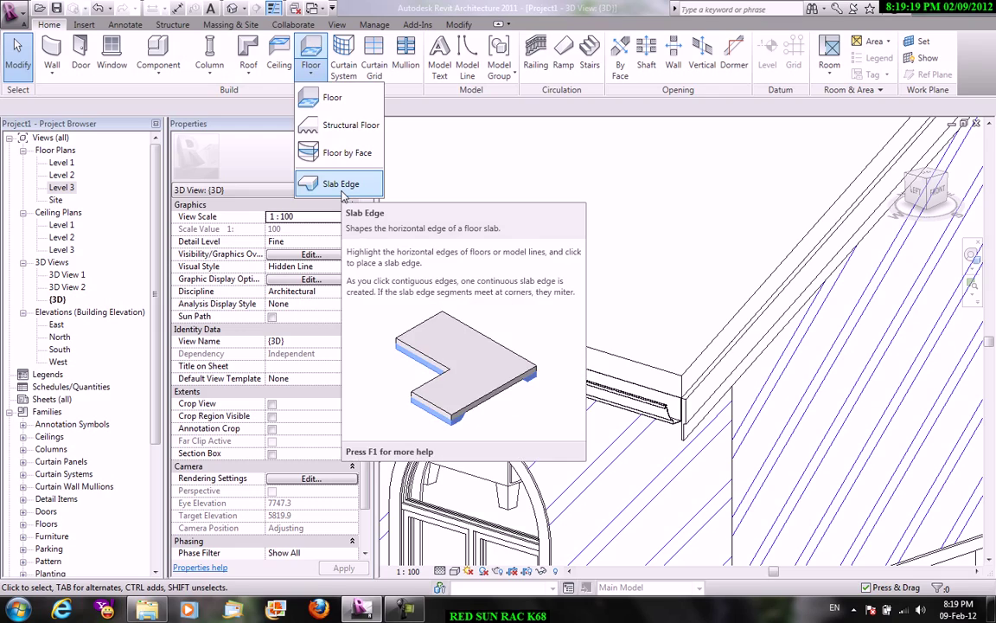
pyautogui.click(343, 185)
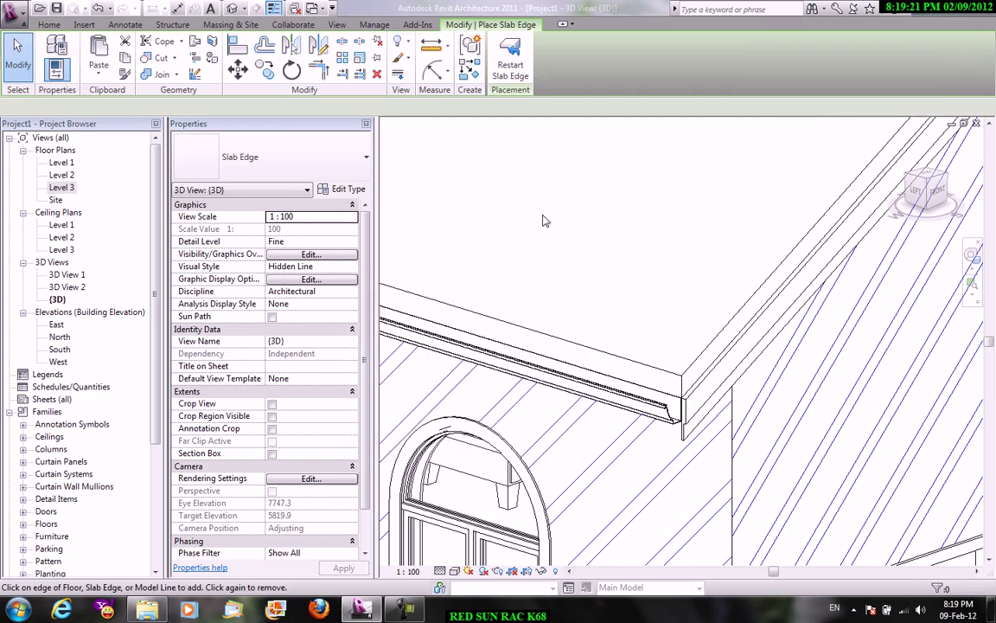
# Step: Place a slab edge on the floor edge under the stair railing, then cancel the tool
pyautogui.scroll(-5, 743, 376)
pyautogui.scroll(-2, 744, 376)
pyautogui.scroll(2, 726, 385)
pyautogui.scroll(1, 588, 449)
pyautogui.scroll(1, 519, 467)
pyautogui.scroll(1, 467, 415)
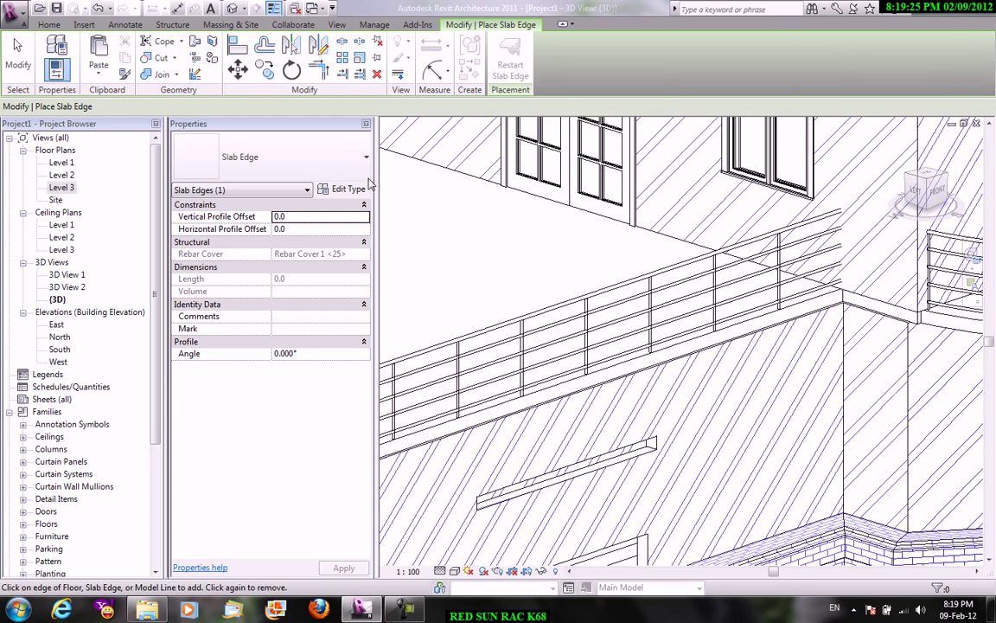
pyautogui.click(595, 380)
pyautogui.rightClick(548, 204)
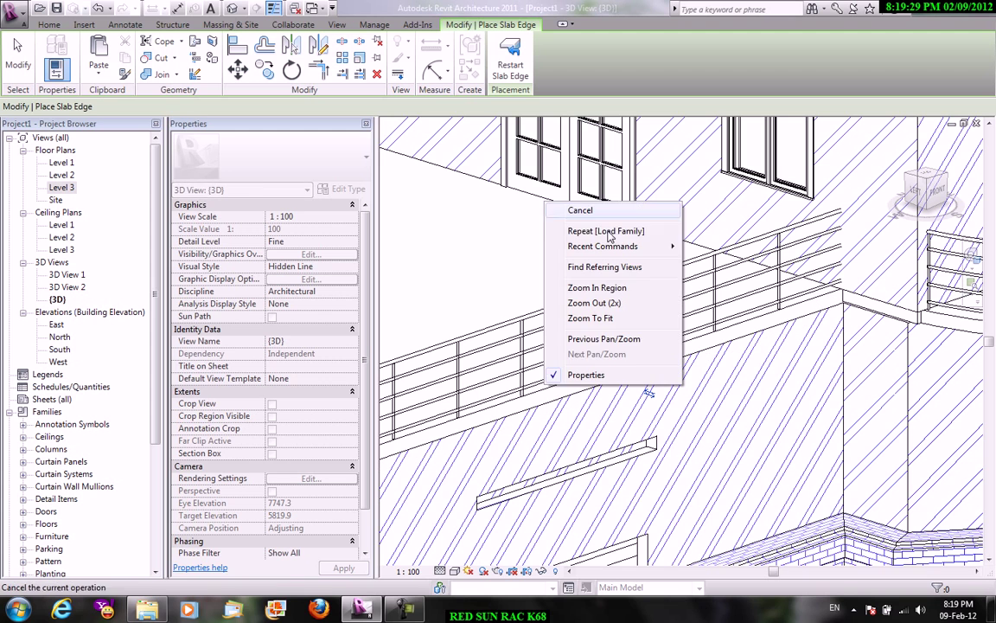
pyautogui.rightClick(585, 224)
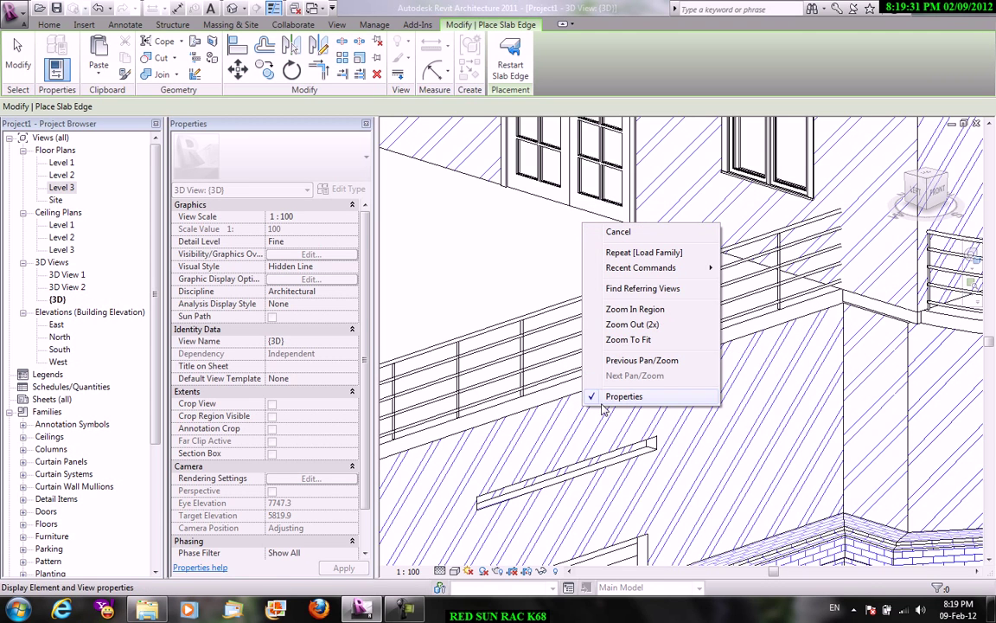
pyautogui.click(604, 230)
pyautogui.scroll(3, 590, 349)
# Step: Switch the selected slab edge's type profile to M_Slab Edge-Thickened : 900 x 300mm
pyautogui.scroll(3, 562, 363)
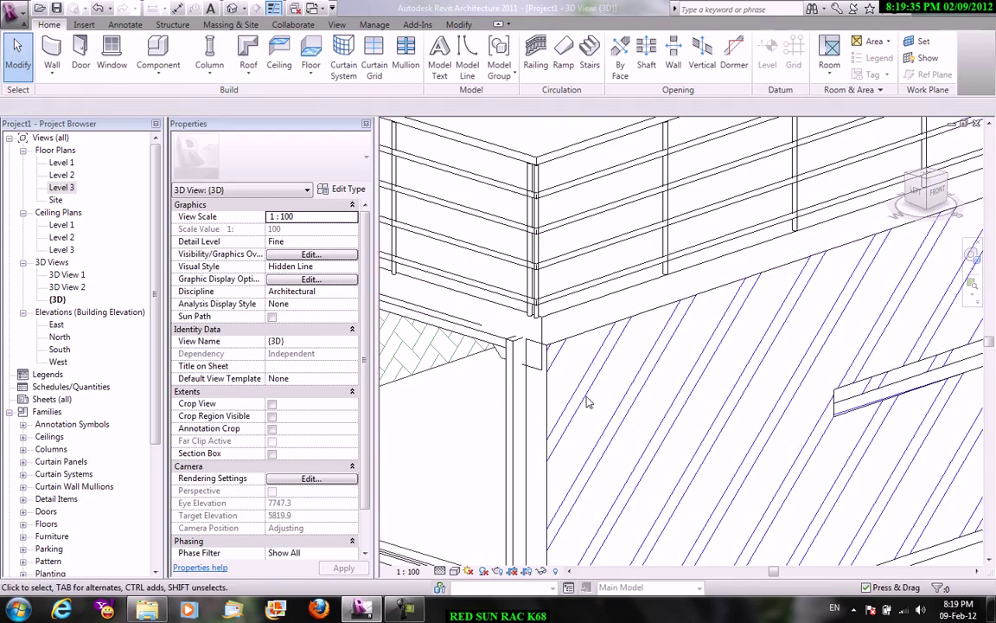
pyautogui.click(539, 391)
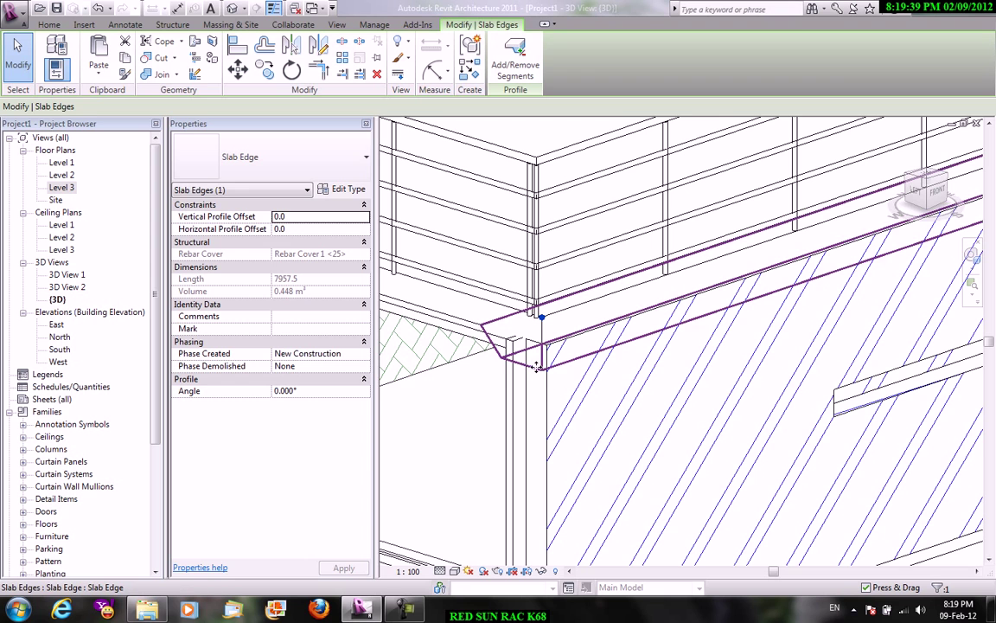
pyautogui.moveTo(536, 368); pyautogui.dragTo(527, 324)
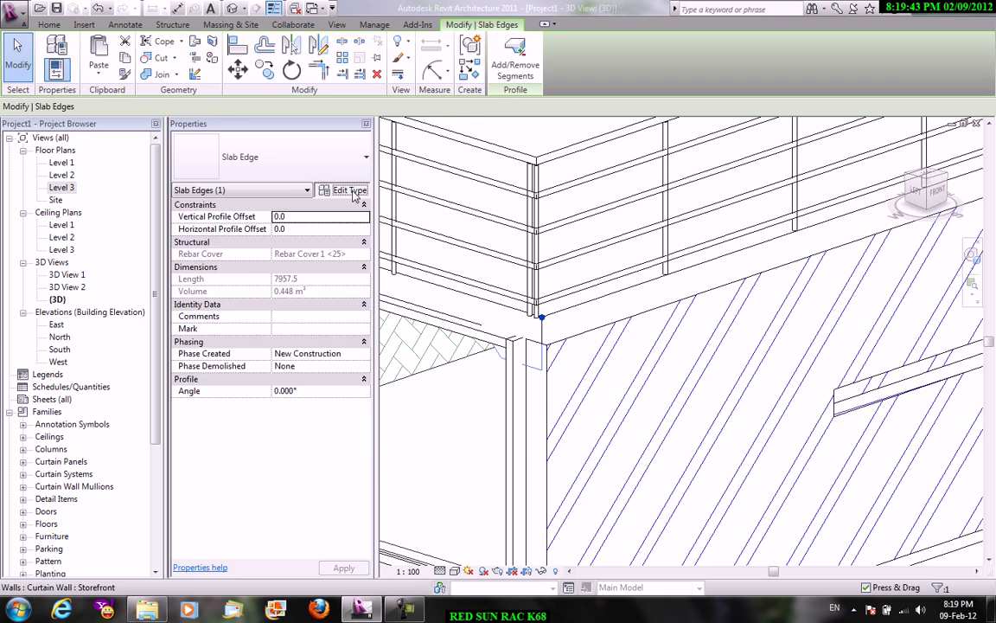
pyautogui.click(346, 189)
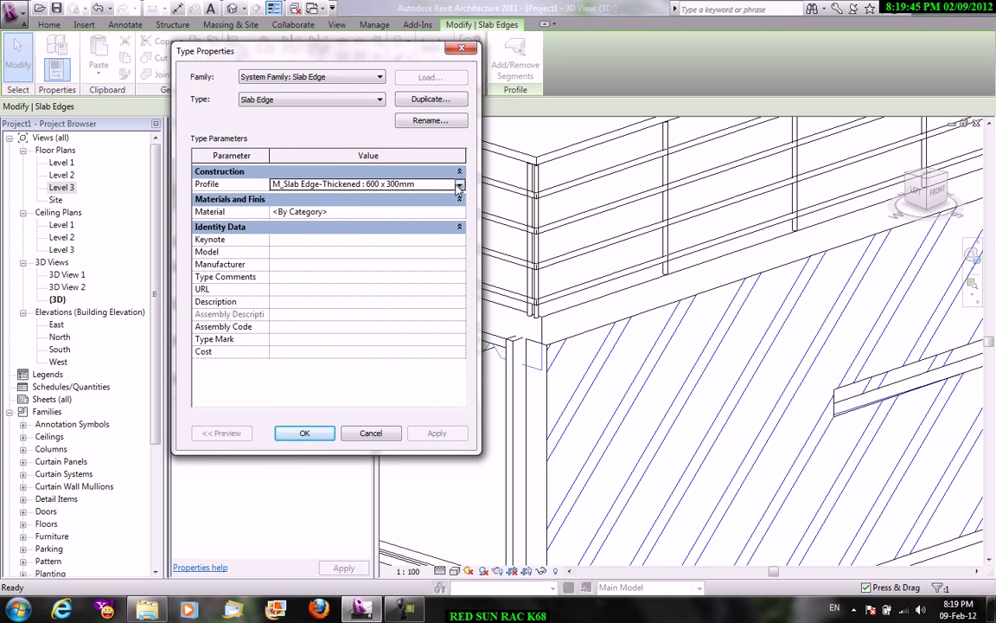
pyautogui.click(459, 185)
pyautogui.click(406, 217)
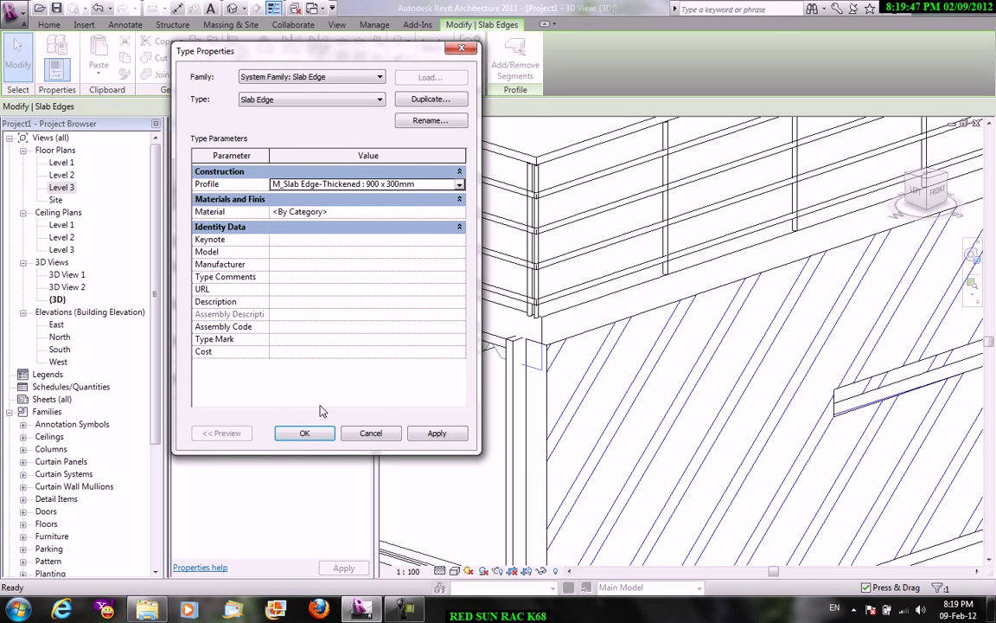
pyautogui.click(304, 435)
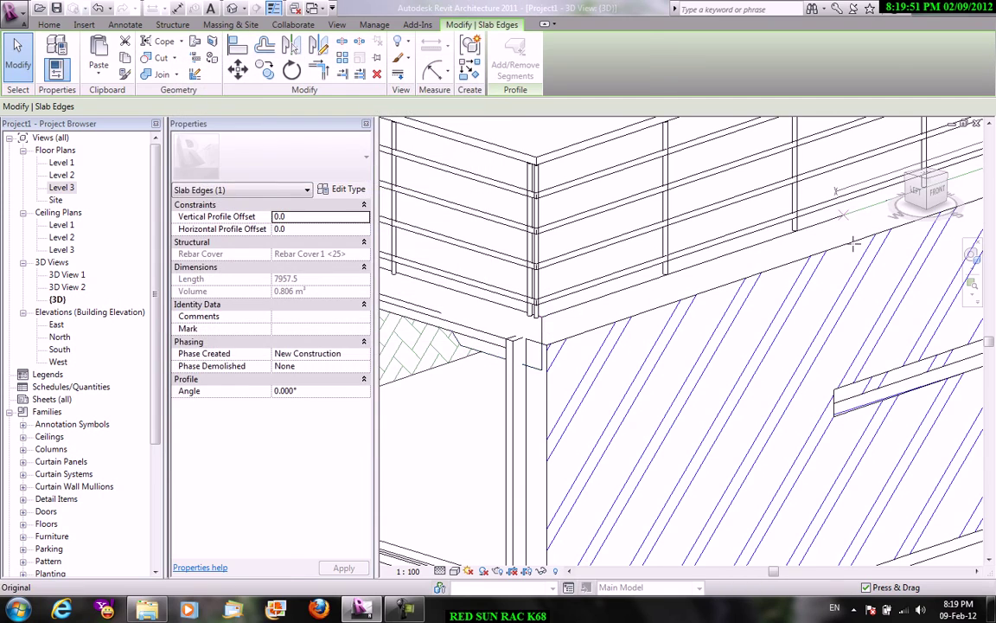
# Step: Adjust the slab edge's end and flip its profile outward under the balcony
pyautogui.moveTo(633, 294); pyautogui.dragTo(752, 362, button='middle')
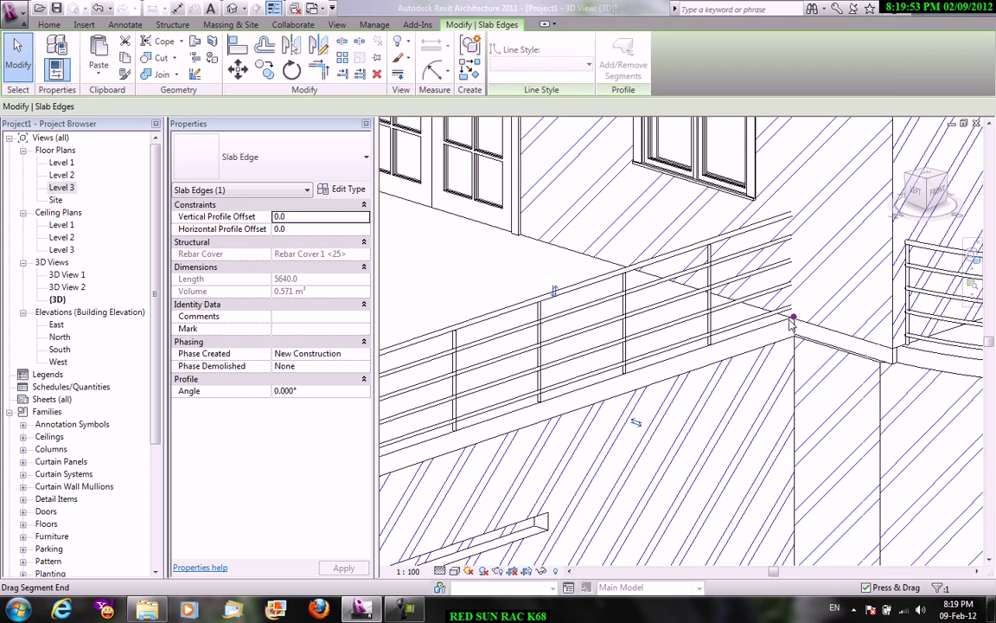
pyautogui.keyDown('shift'); pyautogui.moveTo(796, 324); pyautogui.dragTo(761, 283, button='middle'); pyautogui.keyUp('shift')
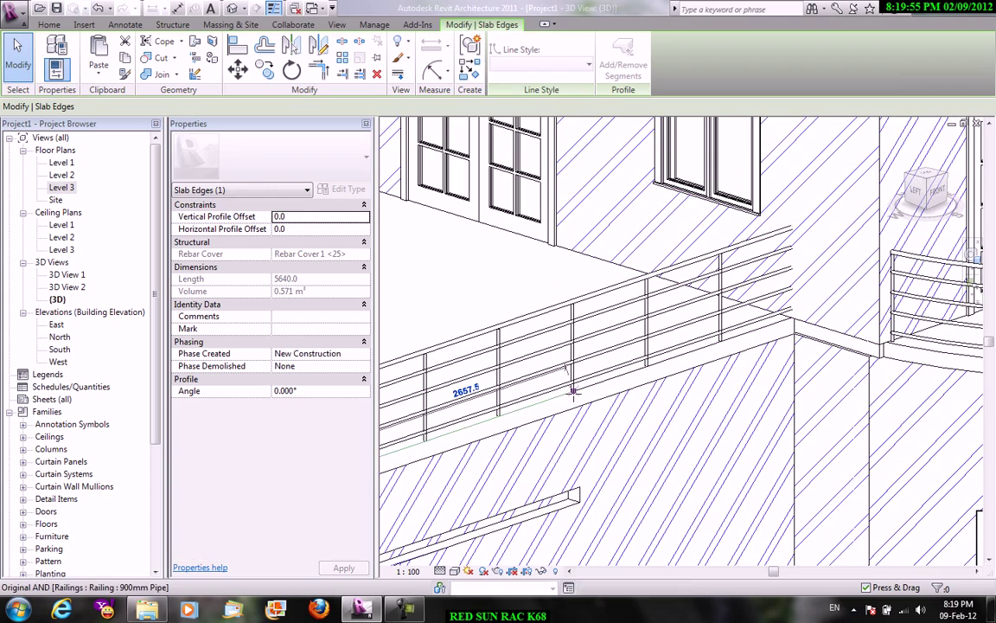
pyautogui.click(760, 283)
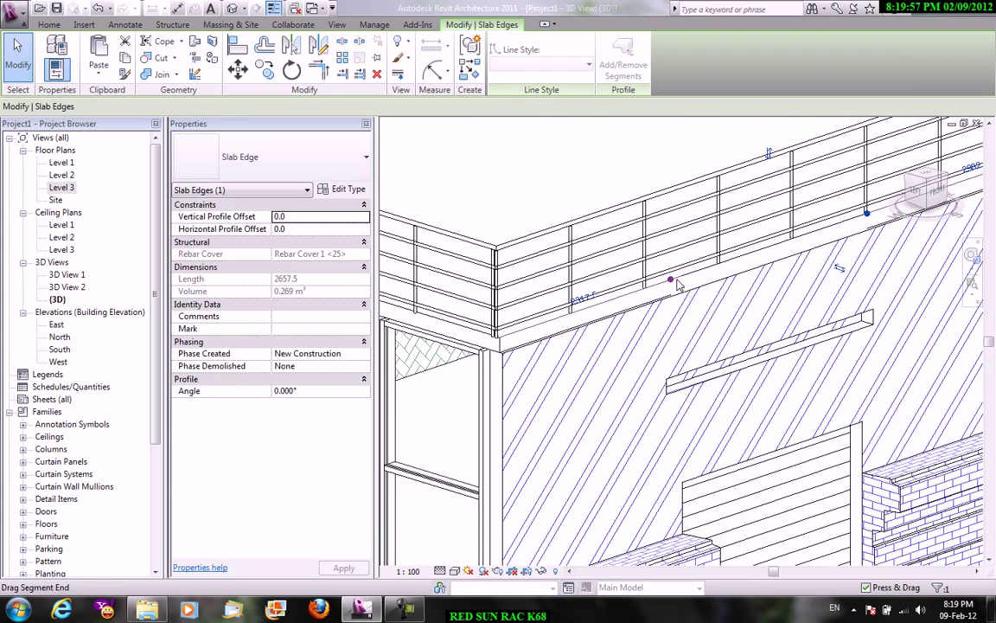
pyautogui.click(838, 270)
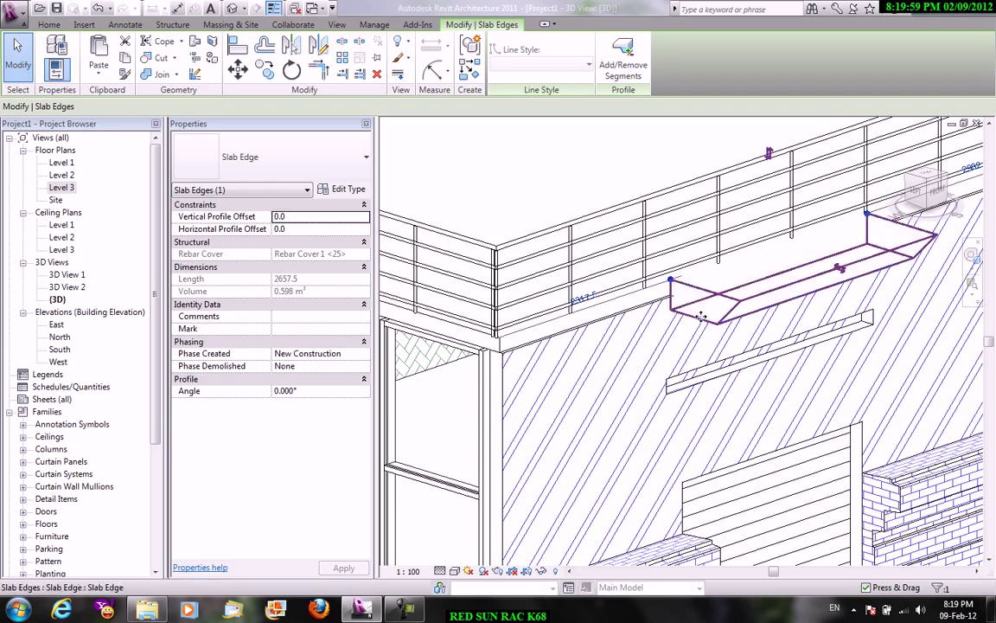
pyautogui.keyDown('shift'); pyautogui.moveTo(836, 274); pyautogui.dragTo(707, 284, button='middle'); pyautogui.keyUp('shift')
pyautogui.press('Escape')
# Step: Reselect the slab edge and zoom to check its 2657.5 length and 0.598 m³ volume
pyautogui.click(760, 329)
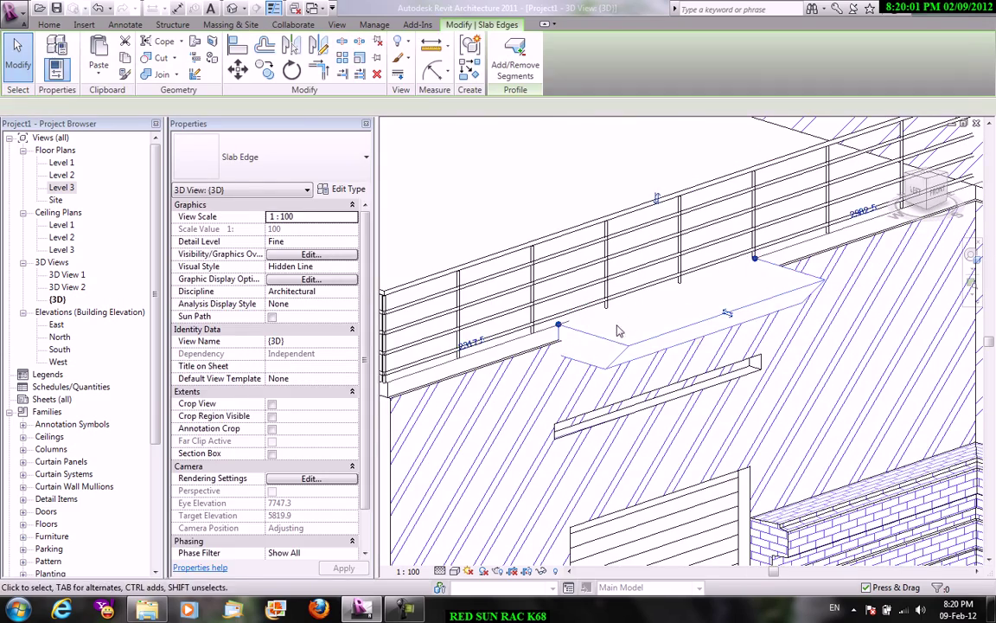
pyautogui.scroll(-3, 610, 331)
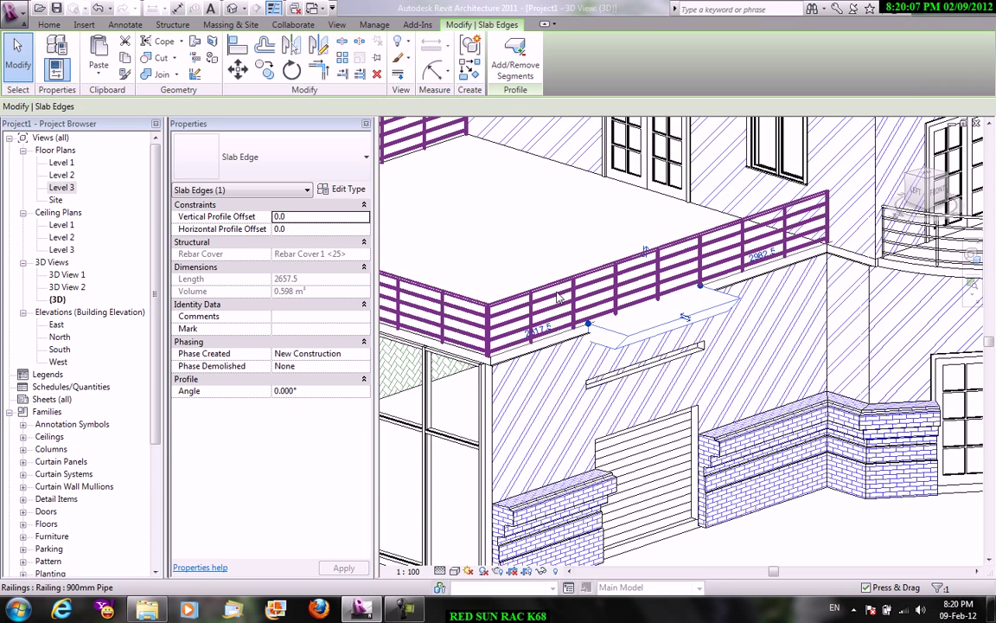
pyautogui.scroll(2, 570, 346)
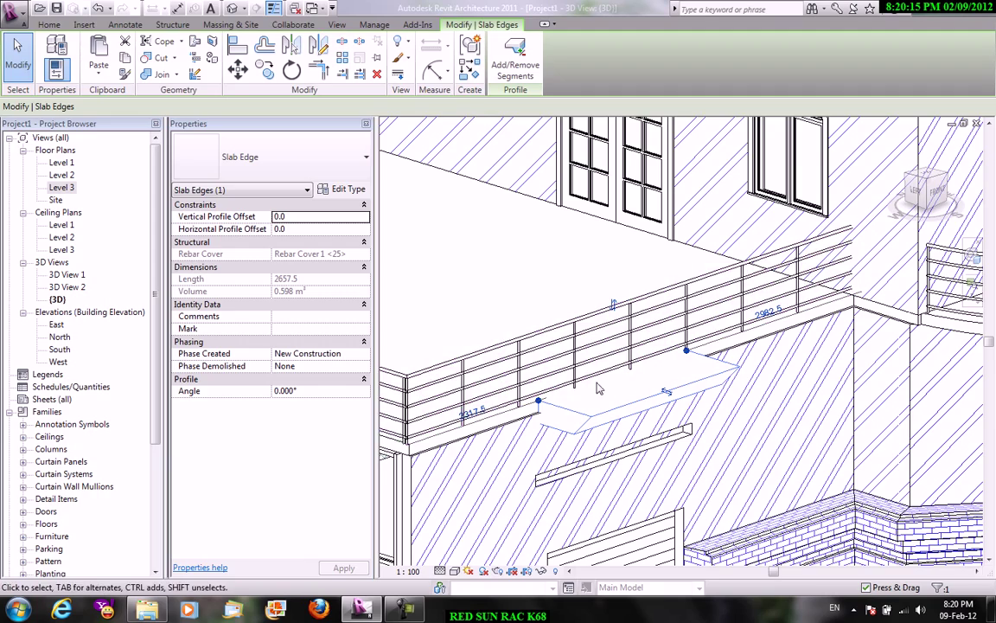
pyautogui.scroll(2, 639, 375)
pyautogui.scroll(-3, 640, 375)
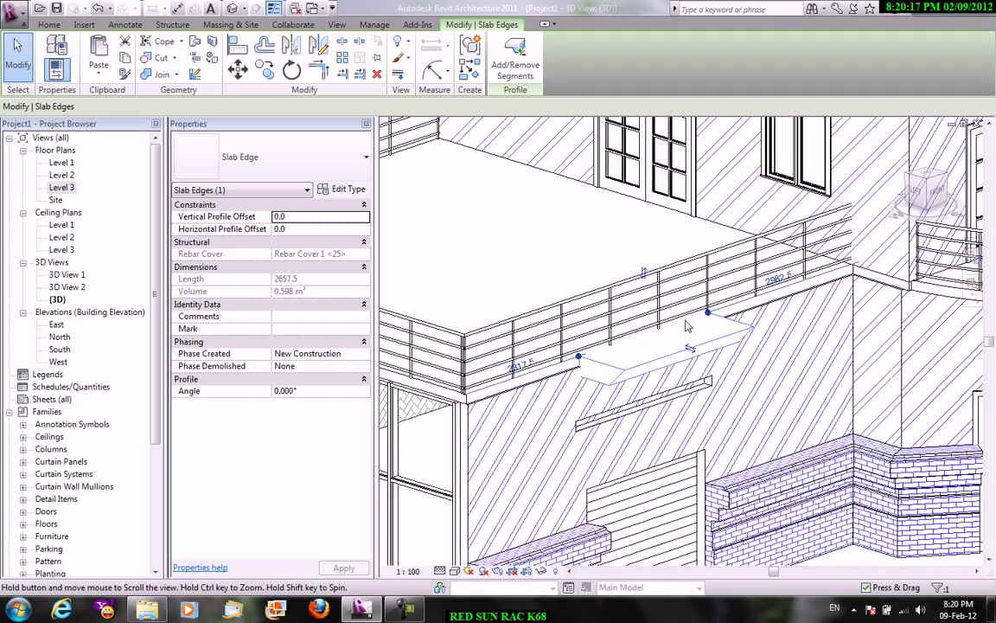
pyautogui.click(49, 25)
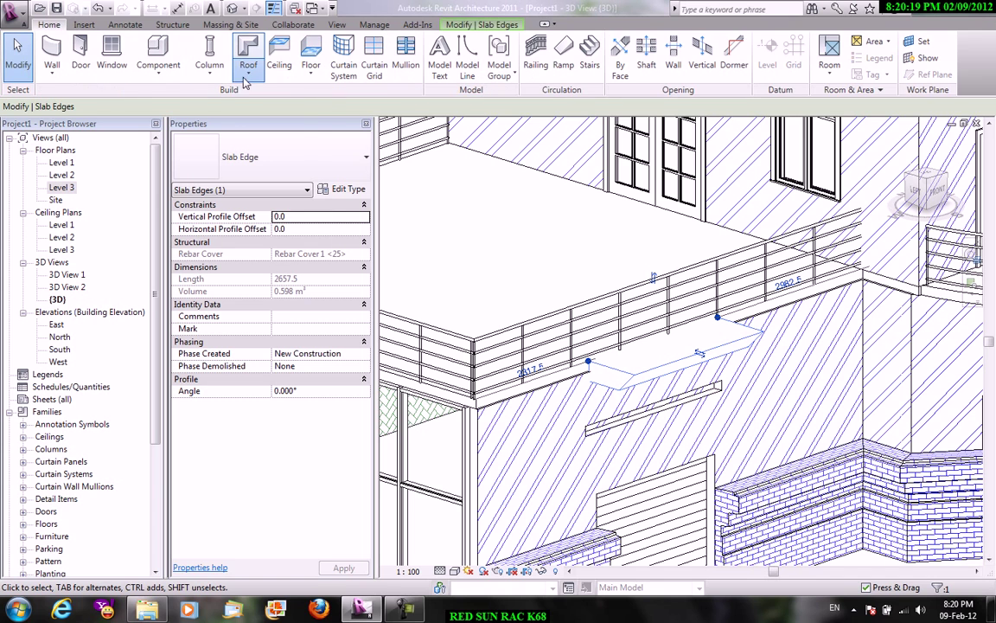
# Step: Browse the Roof and Floor drop-downs without choosing a tool, and pan toward the balcony
pyautogui.click(248, 68)
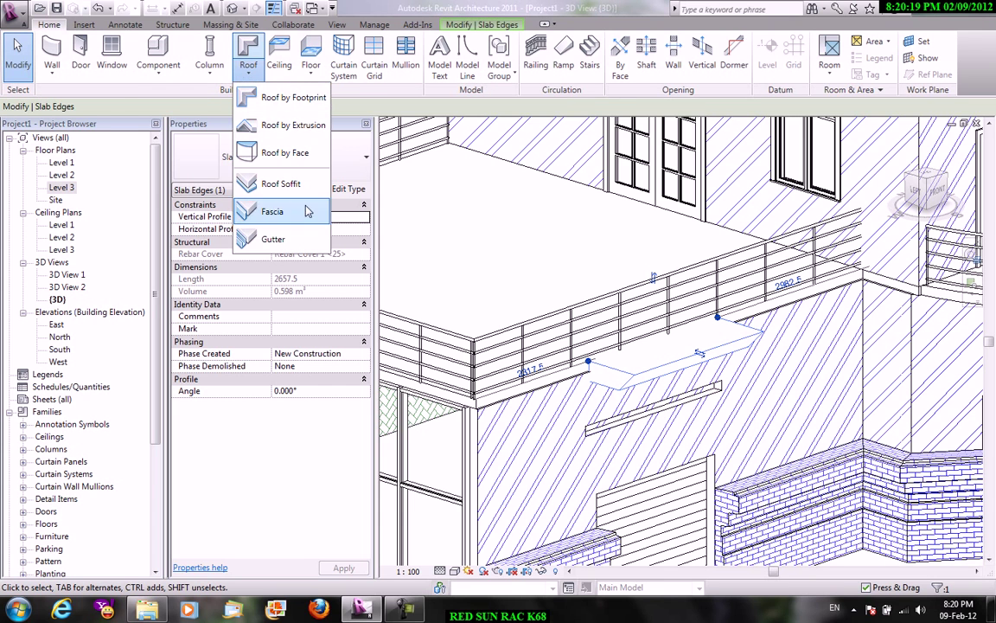
pyautogui.click(322, 76)
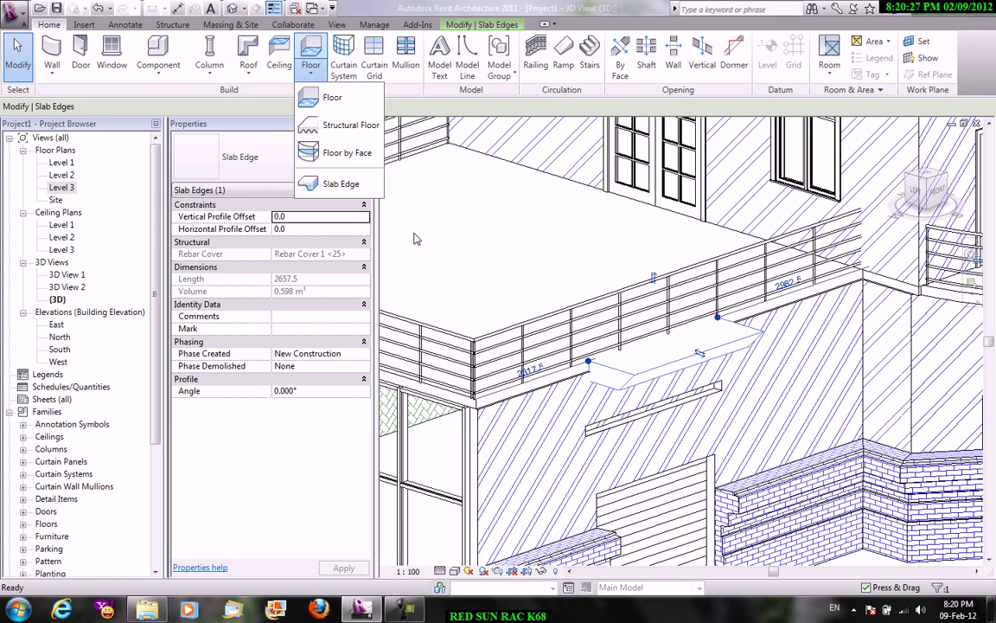
pyautogui.click(508, 12)
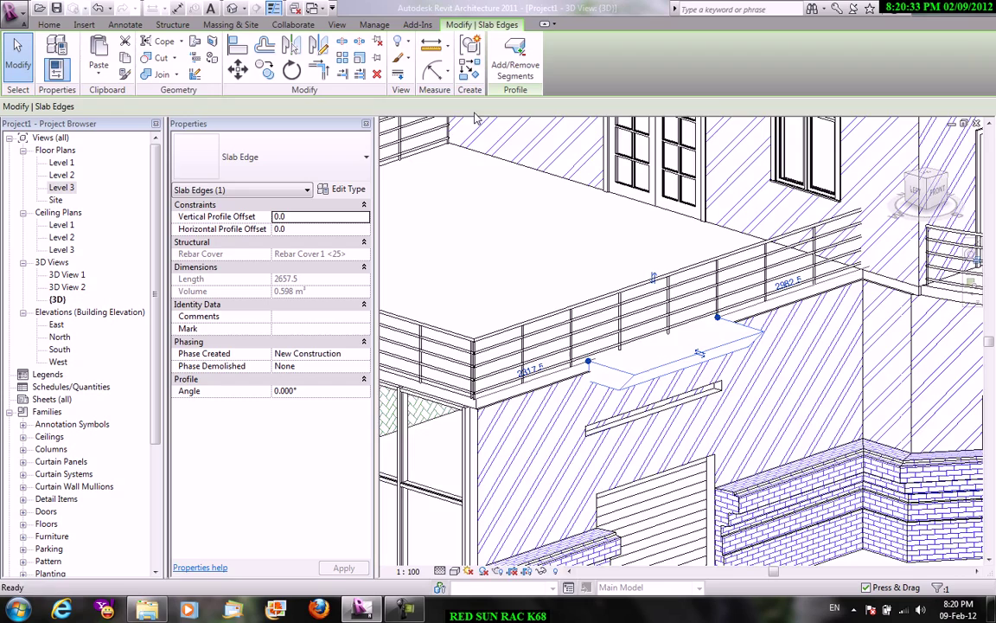
pyautogui.moveTo(570, 170); pyautogui.dragTo(722, 211, button='middle')
pyautogui.click(49, 24)
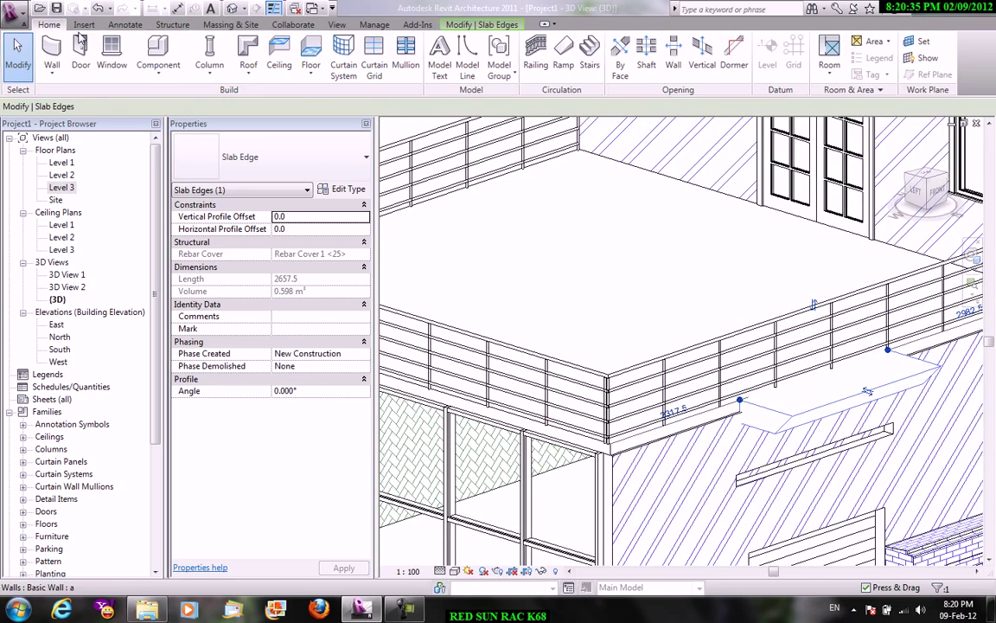
# Step: Deselect the slab edge and open the Level 1 floor plan
pyautogui.click(619, 249)
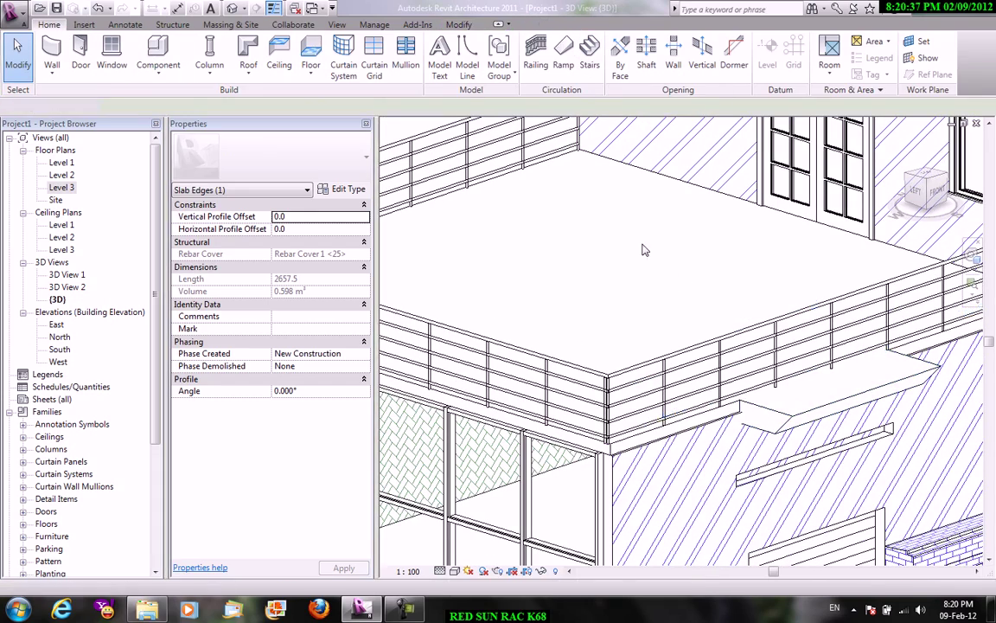
pyautogui.scroll(-3, 594, 256)
pyautogui.scroll(-2, 620, 256)
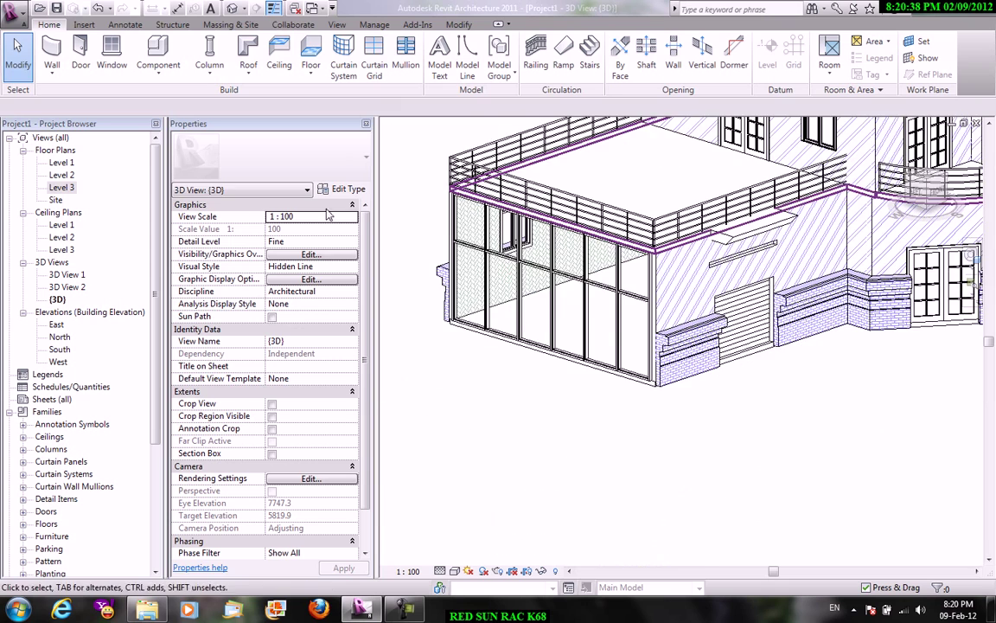
pyautogui.doubleClick(60, 163)
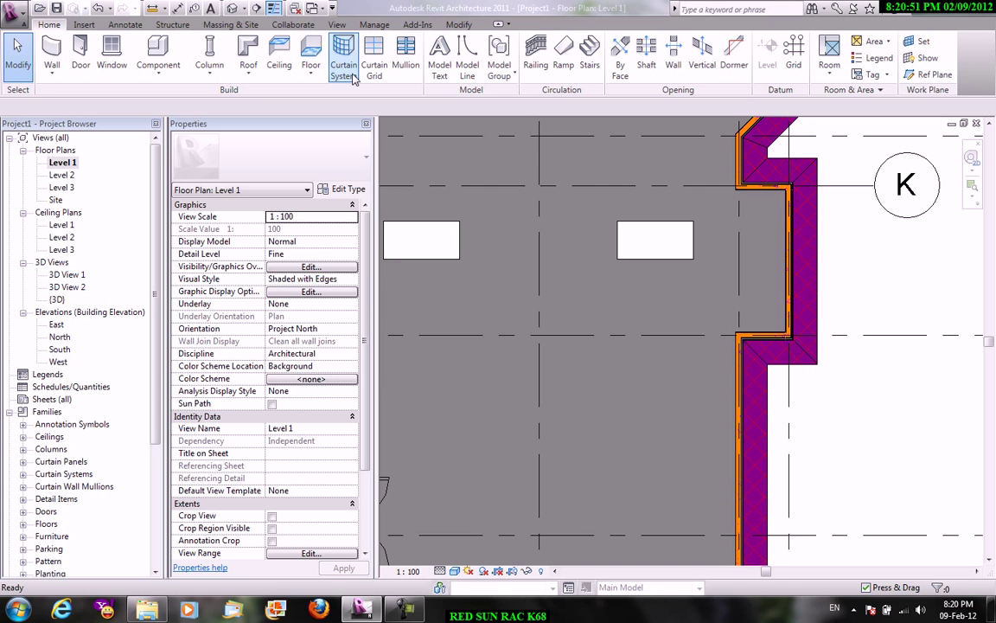
# Step: Begin a new stair and pan the plan to the empty area left of the building
pyautogui.click(593, 69)
pyautogui.scroll(-3, 755, 288)
pyautogui.scroll(-2, 805, 260)
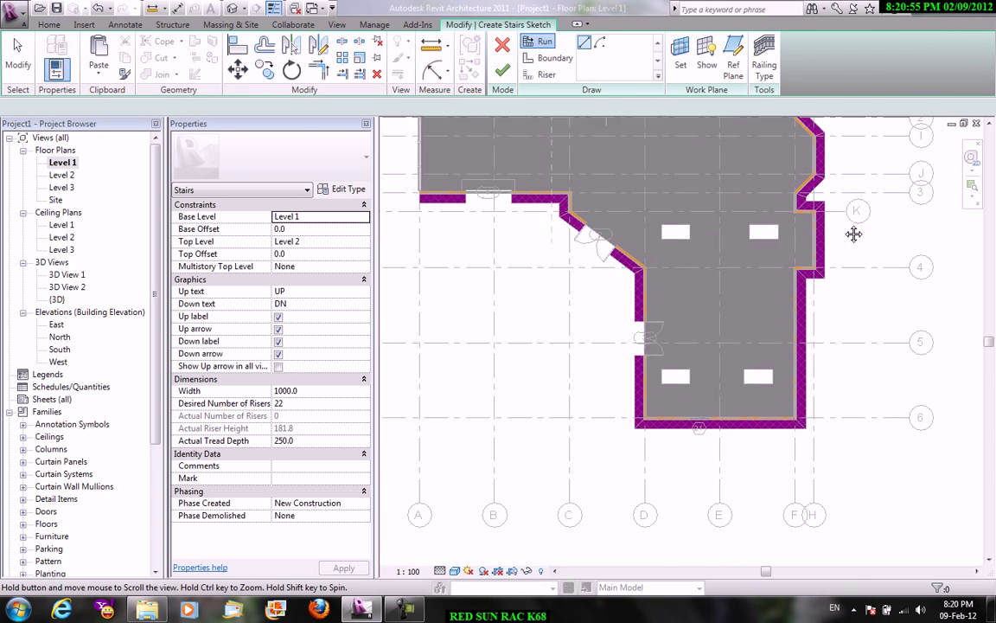
pyautogui.scroll(-2, 852, 229)
pyautogui.scroll(-2, 865, 346)
pyautogui.scroll(-1, 875, 411)
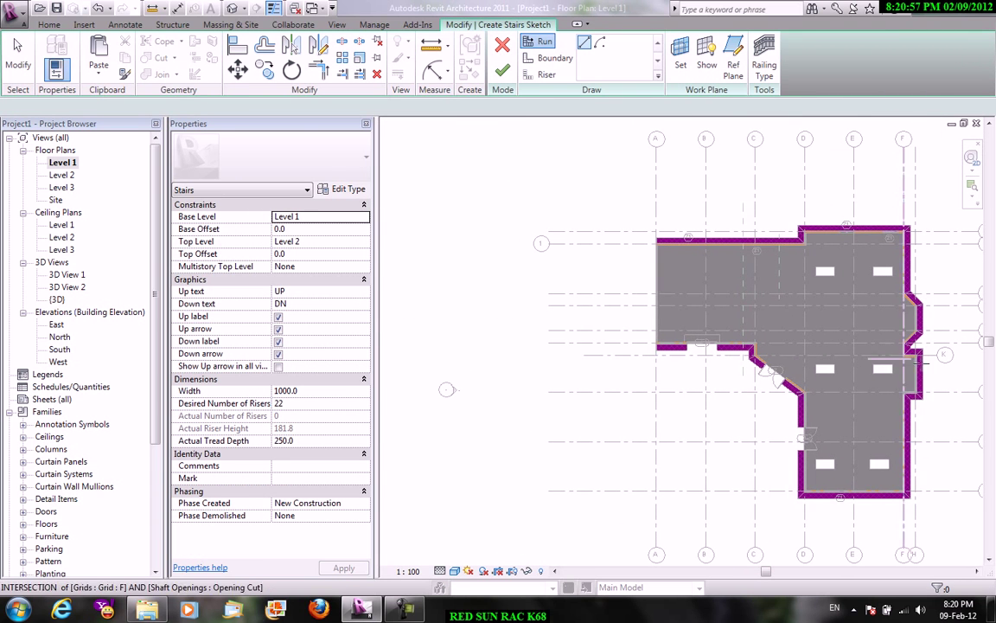
pyautogui.moveTo(791, 331); pyautogui.dragTo(882, 322, button='middle')
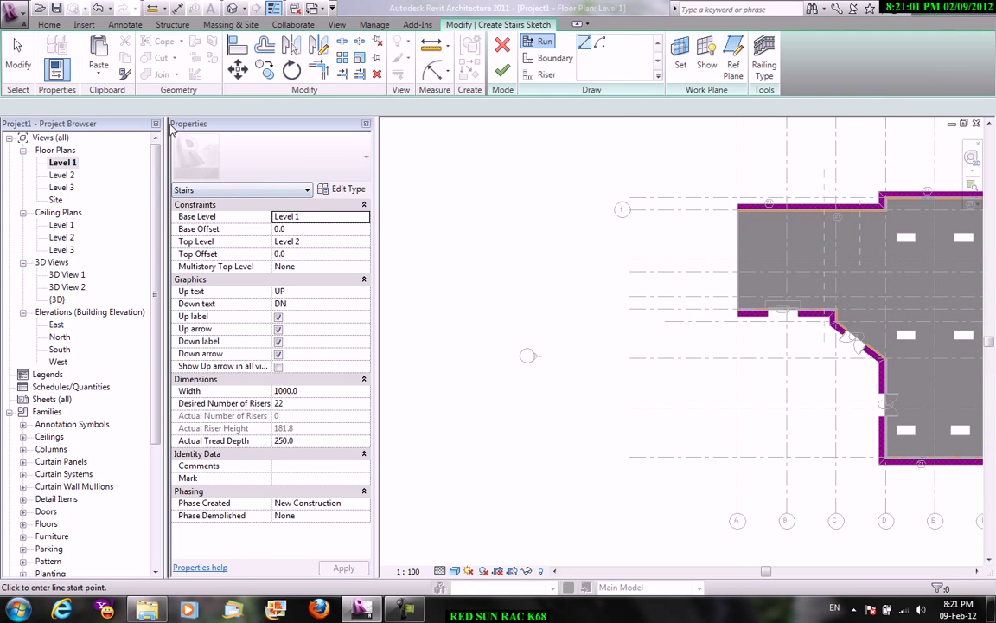
pyautogui.moveTo(515, 303); pyautogui.dragTo(582, 258, button='middle')
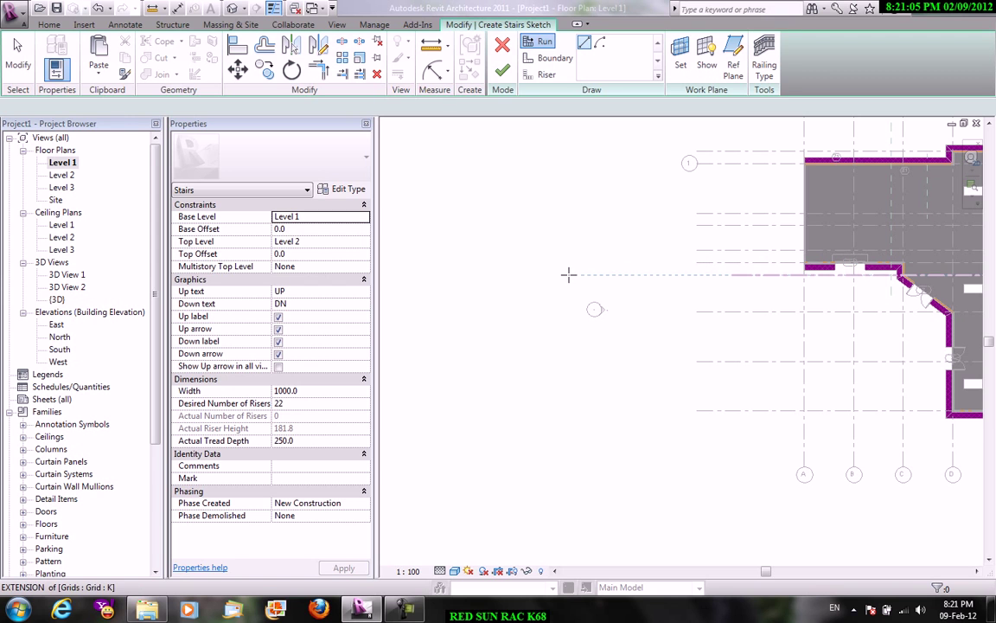
# Step: Sketch a straight 22-riser run left of the building and cancel the run command
pyautogui.click(568, 277)
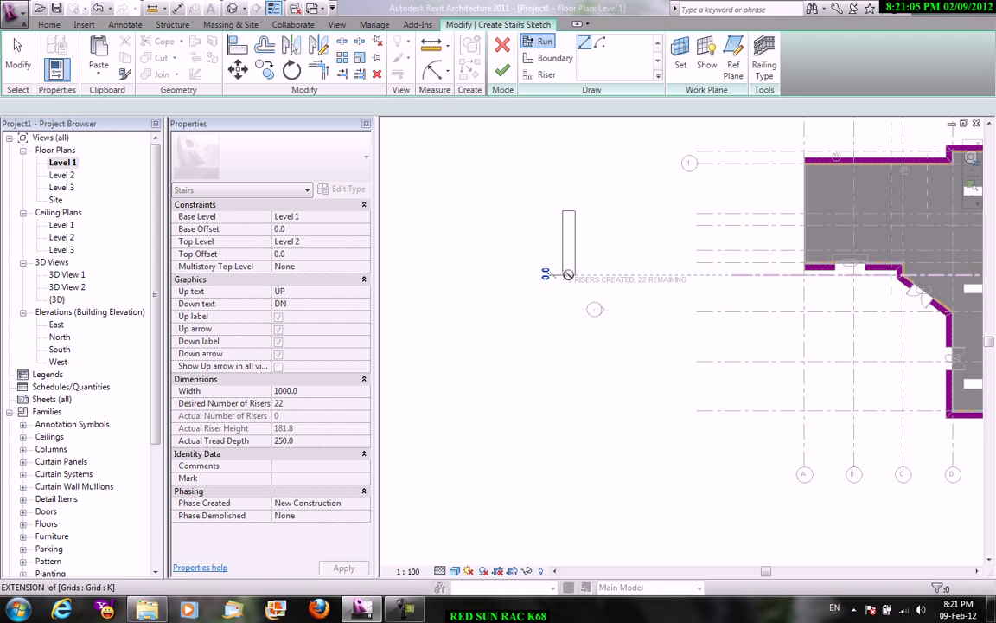
pyautogui.click(692, 278)
pyautogui.rightClick(627, 211)
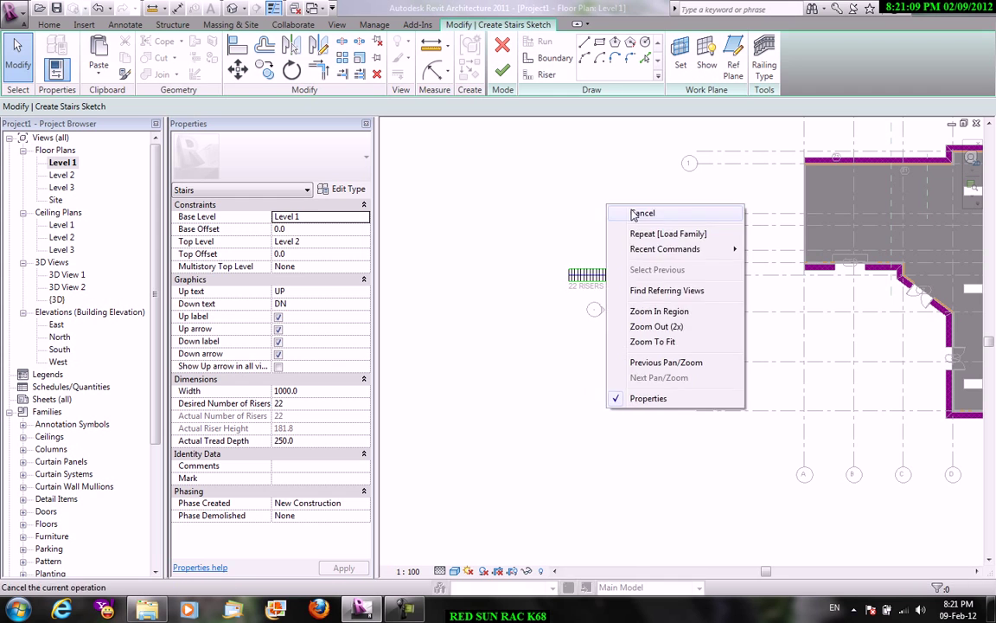
pyautogui.click(621, 213)
pyautogui.scroll(3, 606, 275)
pyautogui.moveTo(605, 276); pyautogui.dragTo(610, 289, button='middle')
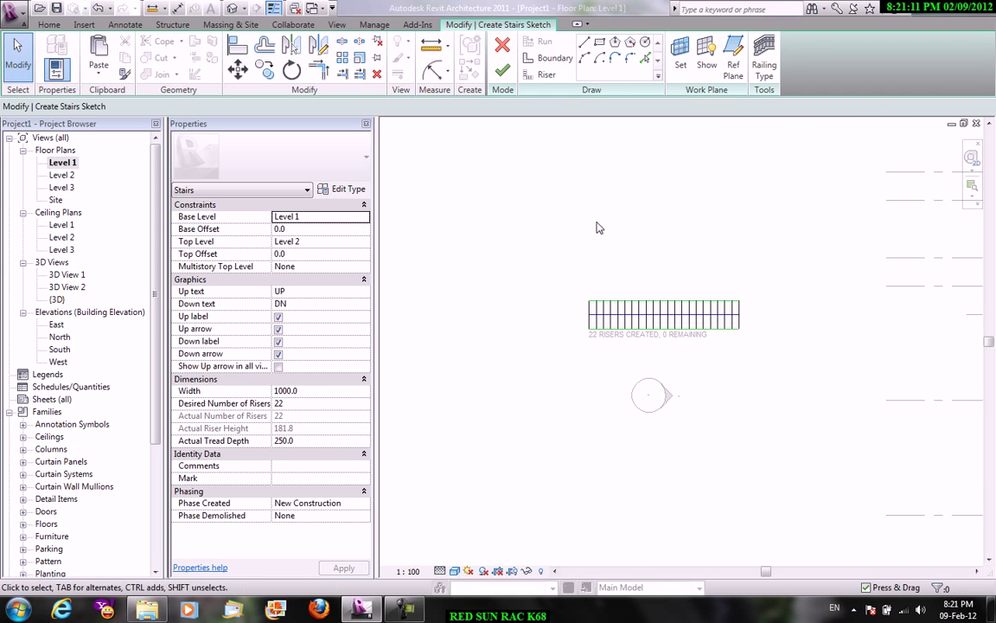
pyautogui.scroll(2, 639, 279)
pyautogui.rightClick(562, 196)
pyautogui.click(572, 203)
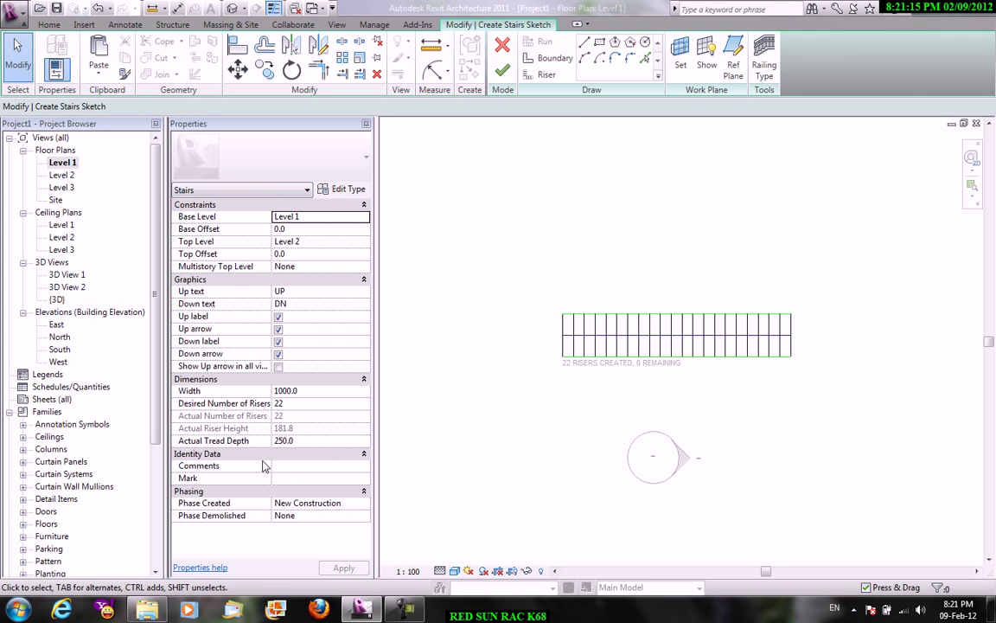
pyautogui.rightClick(529, 200)
pyautogui.click(558, 202)
pyautogui.rightClick(558, 174)
pyautogui.click(569, 183)
# Step: Finish the sketch to create the 1000-wide straight stair from Level 1 to Level 2
pyautogui.scroll(3, 576, 325)
pyautogui.scroll(1, 536, 336)
pyautogui.scroll(1, 583, 344)
pyautogui.scroll(1, 548, 387)
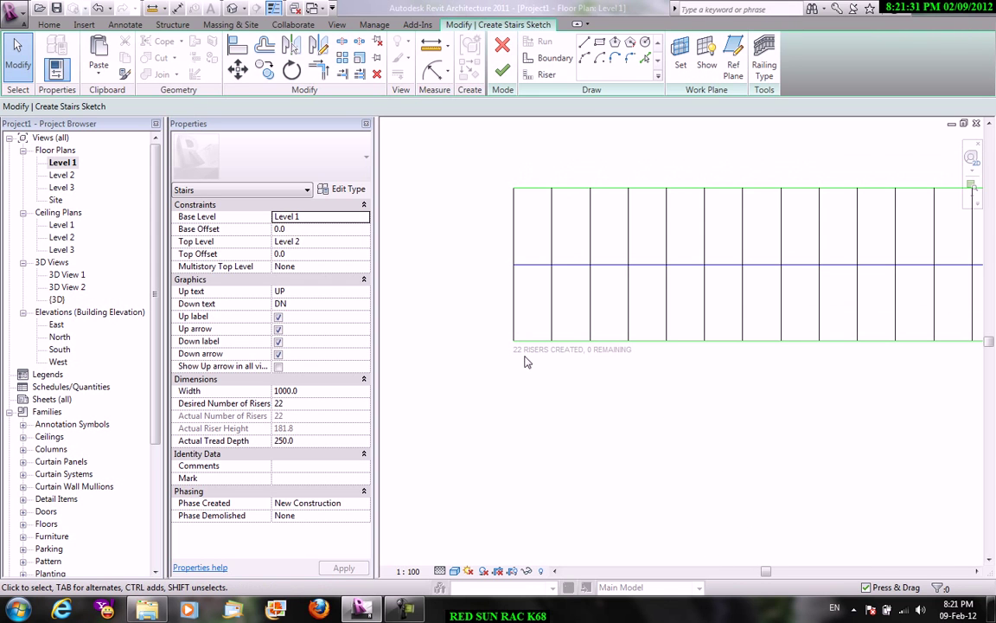
pyautogui.scroll(-1, 619, 350)
pyautogui.scroll(-1, 563, 329)
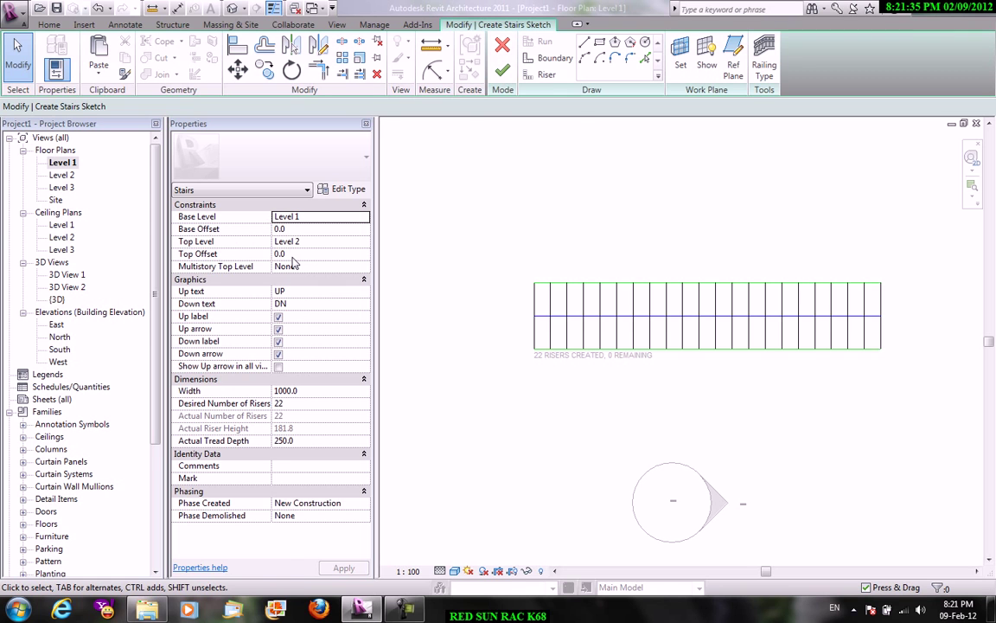
pyautogui.click(579, 220)
pyautogui.scroll(-2, 579, 250)
# Step: Begin another stair and sketch its first 11-riser run
pyautogui.moveTo(656, 247)
pyautogui.mouseDown(button='middle')
pyautogui.moveTo(748, 243)
pyautogui.moveTo(796, 198)
pyautogui.mouseUp(button='middle')
pyautogui.click(589, 54)
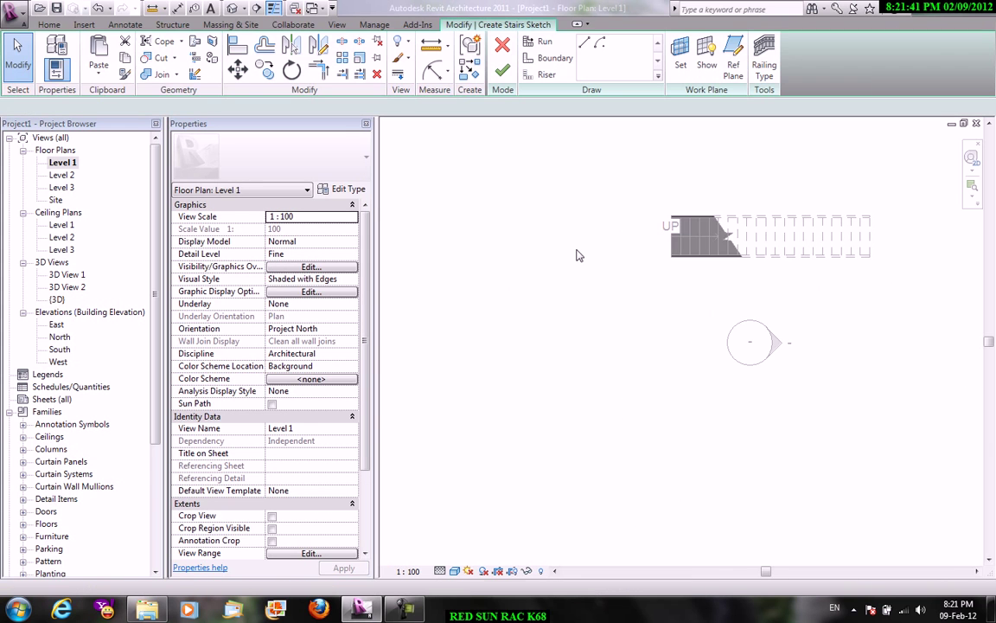
pyautogui.moveTo(506, 243); pyautogui.dragTo(602, 235, button='middle')
pyautogui.scroll(2, 602, 235)
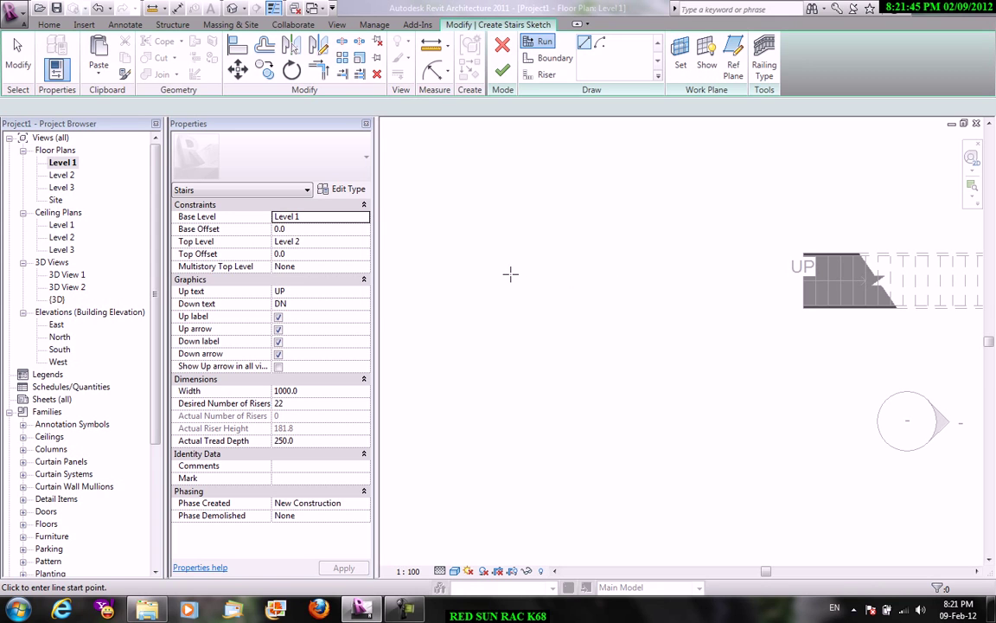
pyautogui.click(511, 280)
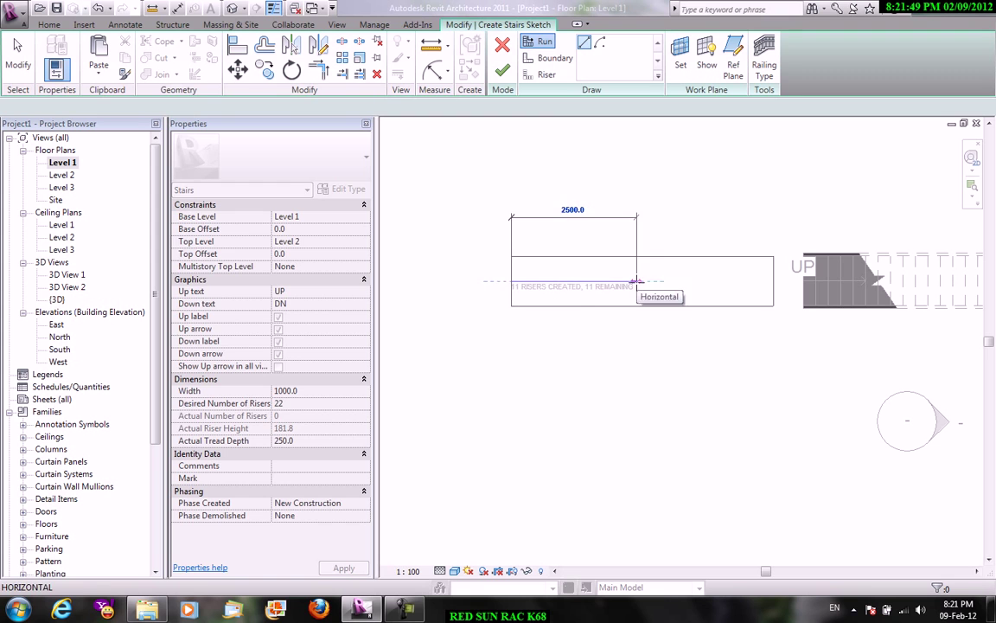
pyautogui.click(635, 281)
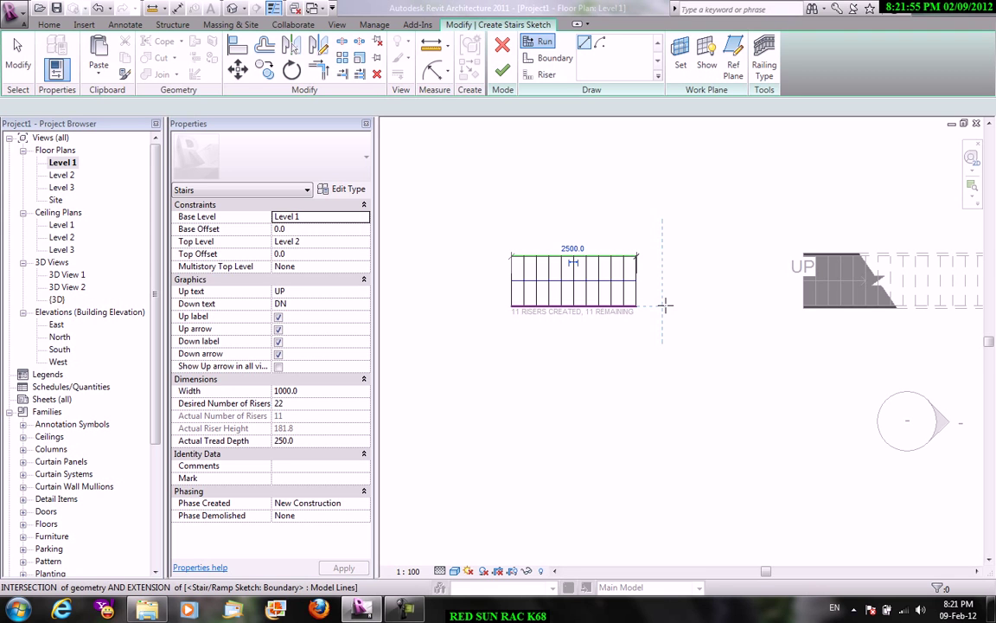
# Step: Add the perpendicular second 11-riser run and finish the L-shaped stair
pyautogui.click(682, 302)
pyautogui.click(705, 302)
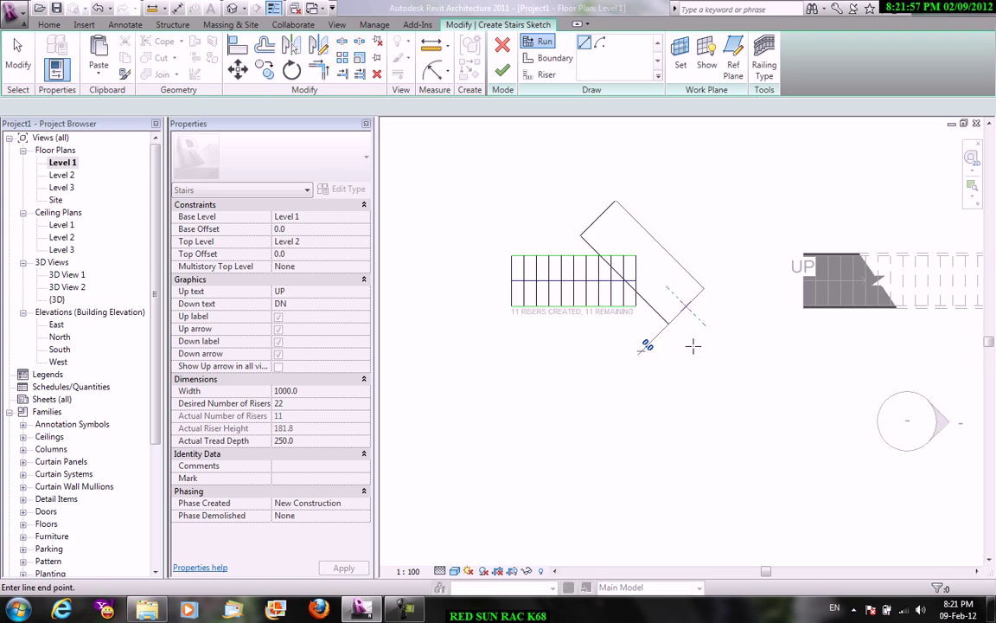
pyautogui.click(682, 455)
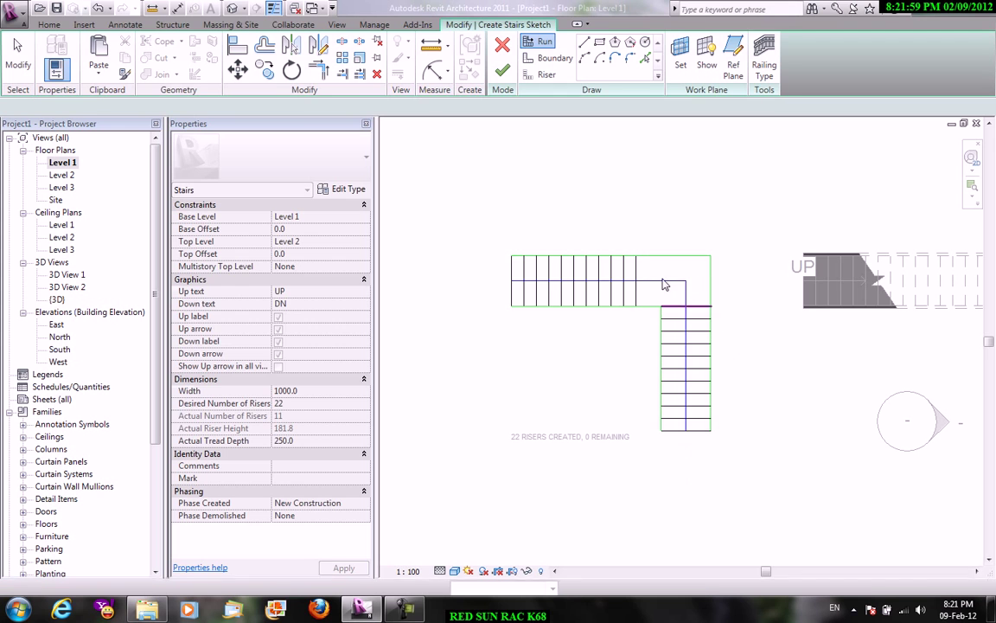
pyautogui.press('Escape')
pyautogui.rightClick(525, 179)
pyautogui.click(559, 184)
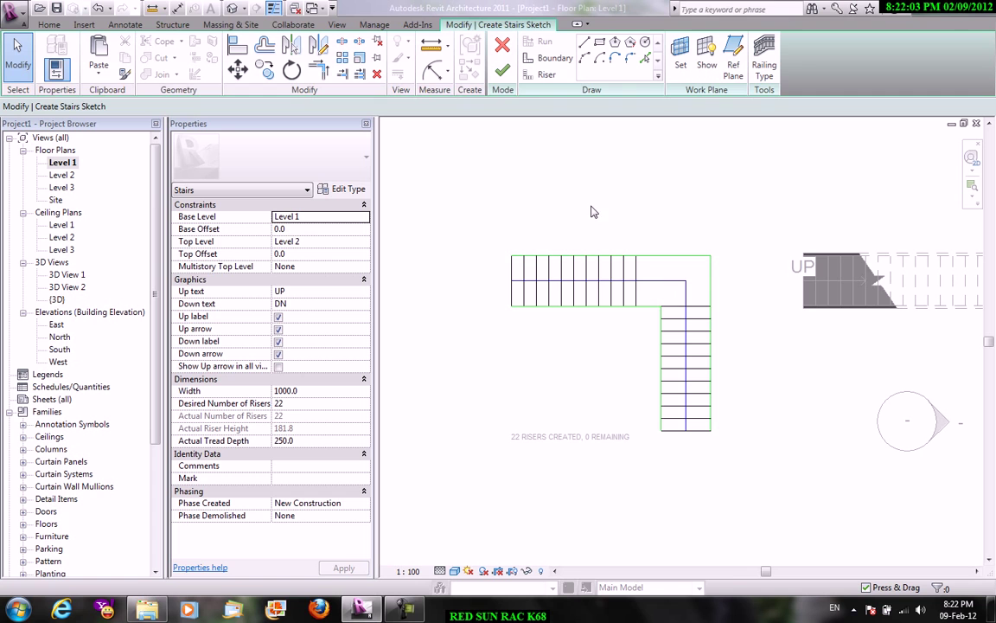
pyautogui.click(503, 71)
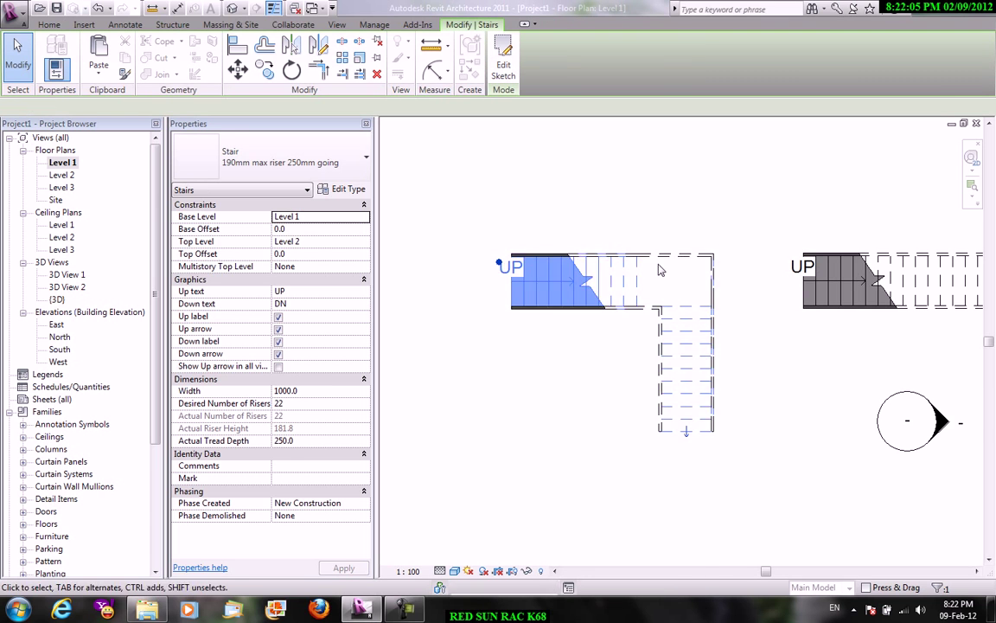
pyautogui.click(337, 25)
pyautogui.click(334, 69)
pyautogui.click(376, 98)
pyautogui.scroll(5, 712, 327)
pyautogui.moveTo(712, 327)
pyautogui.mouseDown(button='middle')
pyautogui.moveTo(647, 398)
pyautogui.moveTo(596, 326)
pyautogui.moveTo(608, 265)
pyautogui.mouseUp(button='middle')
pyautogui.scroll(3, 608, 266)
pyautogui.scroll(-2, 608, 265)
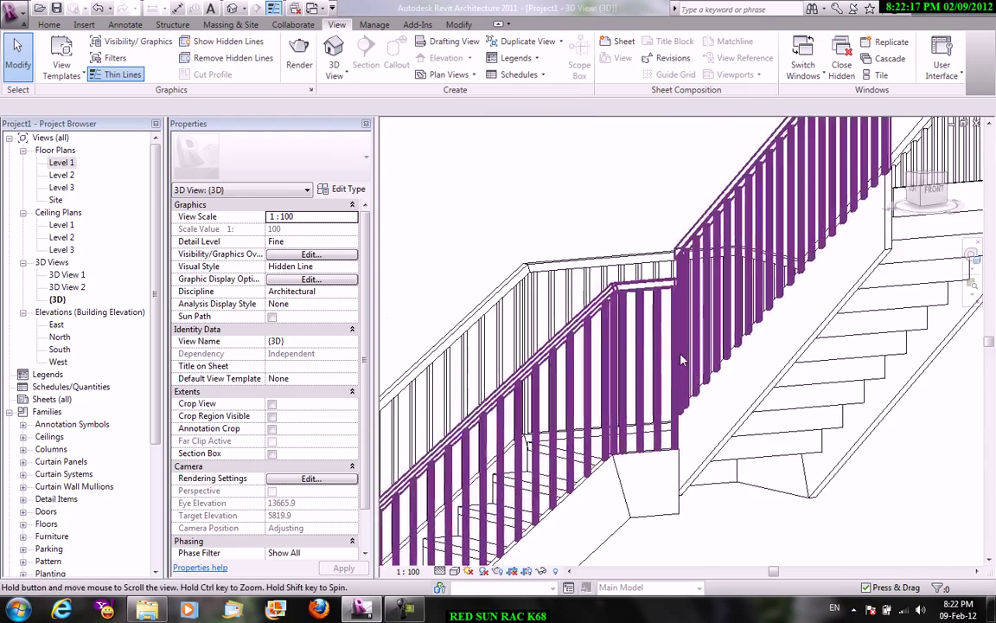
pyautogui.click(706, 221)
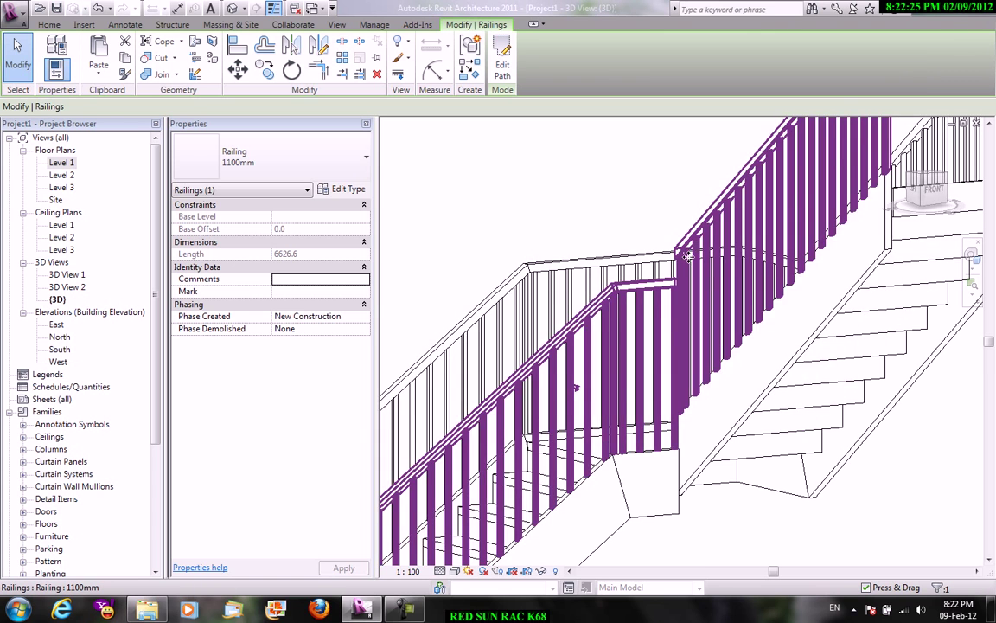
pyautogui.moveTo(682, 276)
pyautogui.keyDown('shift'); pyautogui.mouseDown(button='middle')
pyautogui.moveTo(709, 242)
pyautogui.moveTo(657, 332)
pyautogui.moveTo(632, 196)
pyautogui.mouseUp(button='middle'); pyautogui.keyUp('shift')
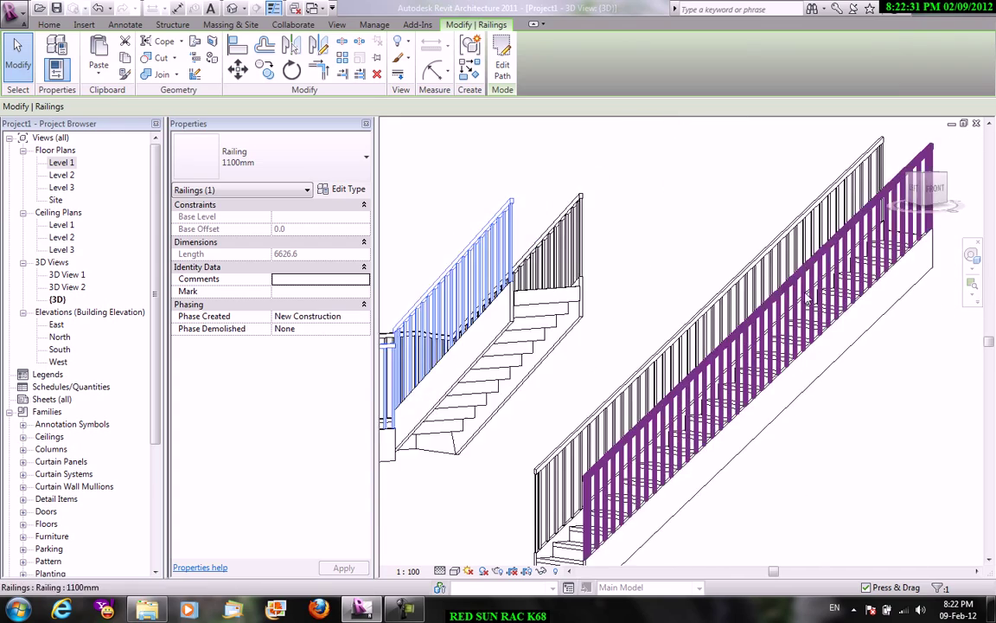
pyautogui.click(716, 378)
pyautogui.click(467, 346)
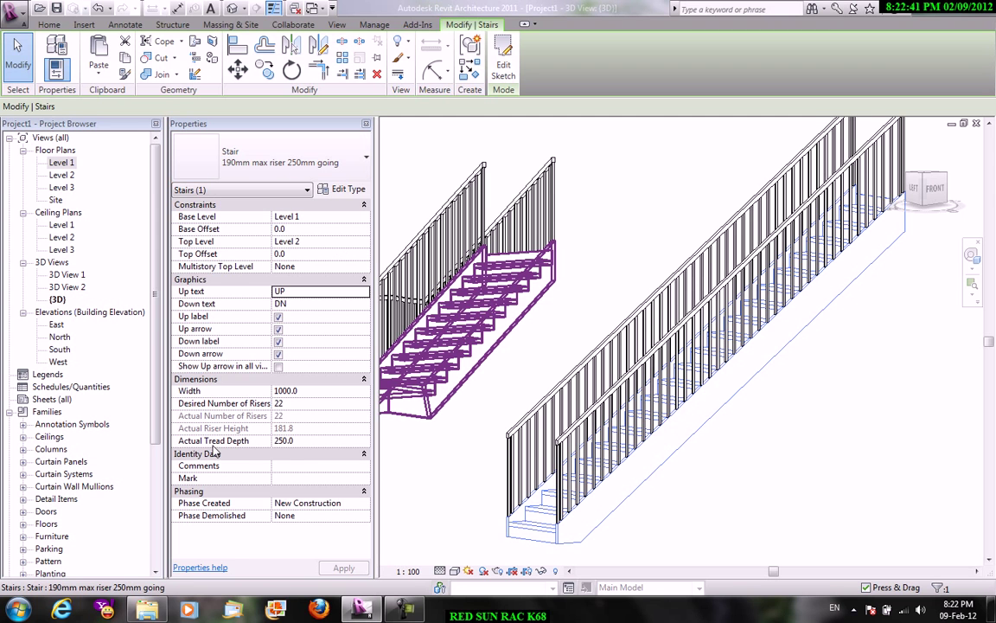
pyautogui.press('Escape')
pyautogui.moveTo(597, 178)
pyautogui.keyDown('shift'); pyautogui.mouseDown(button='middle')
pyautogui.moveTo(803, 245)
pyautogui.moveTo(578, 167)
pyautogui.mouseUp(button='middle'); pyautogui.keyUp('shift')
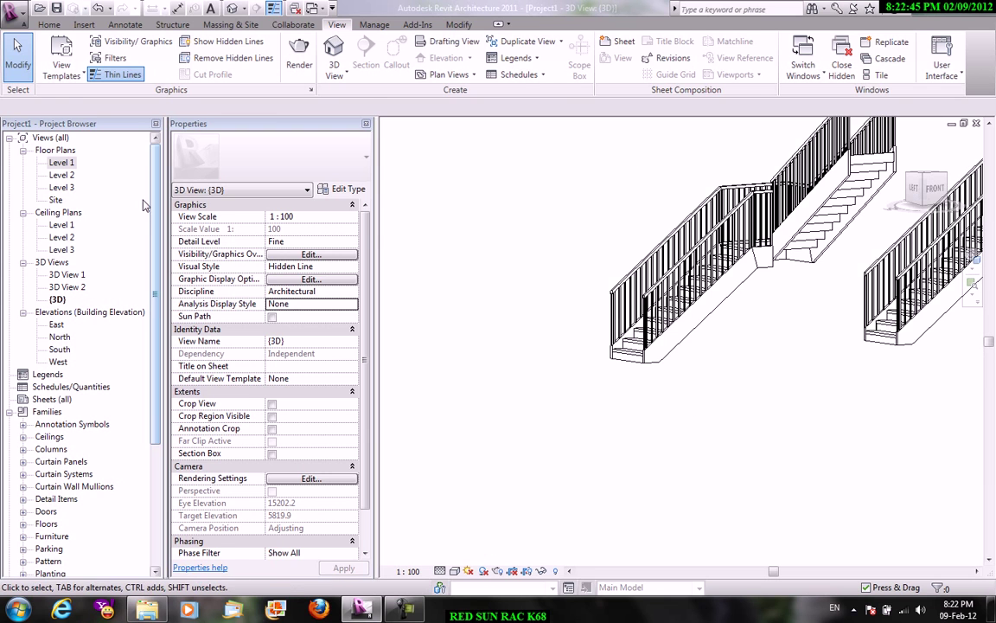
pyautogui.doubleClick(63, 163)
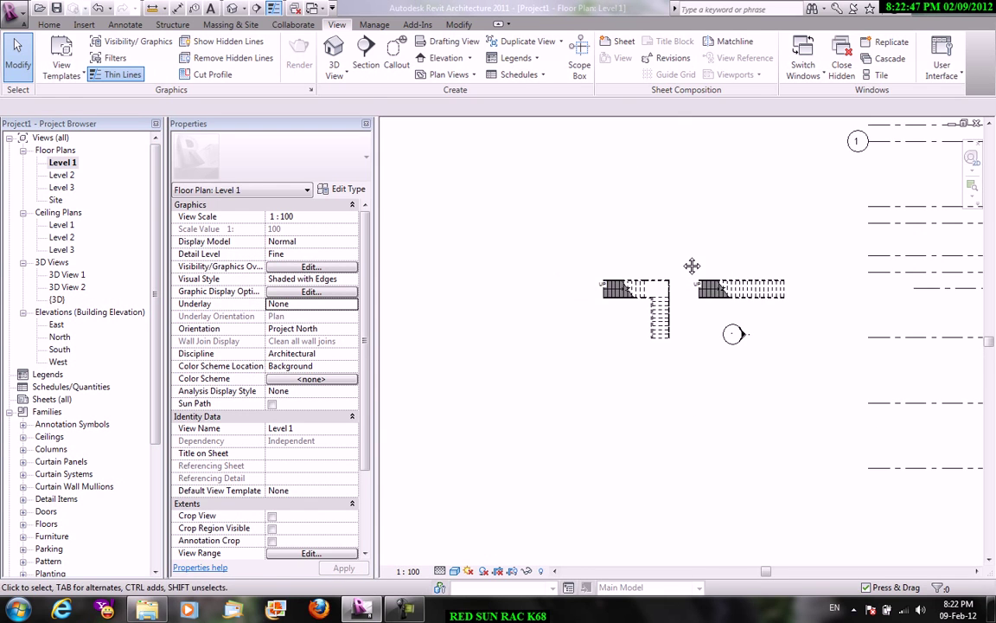
# Step: Sketch a U-shaped stair with two parallel 11-riser runs and finish it
pyautogui.click(50, 26)
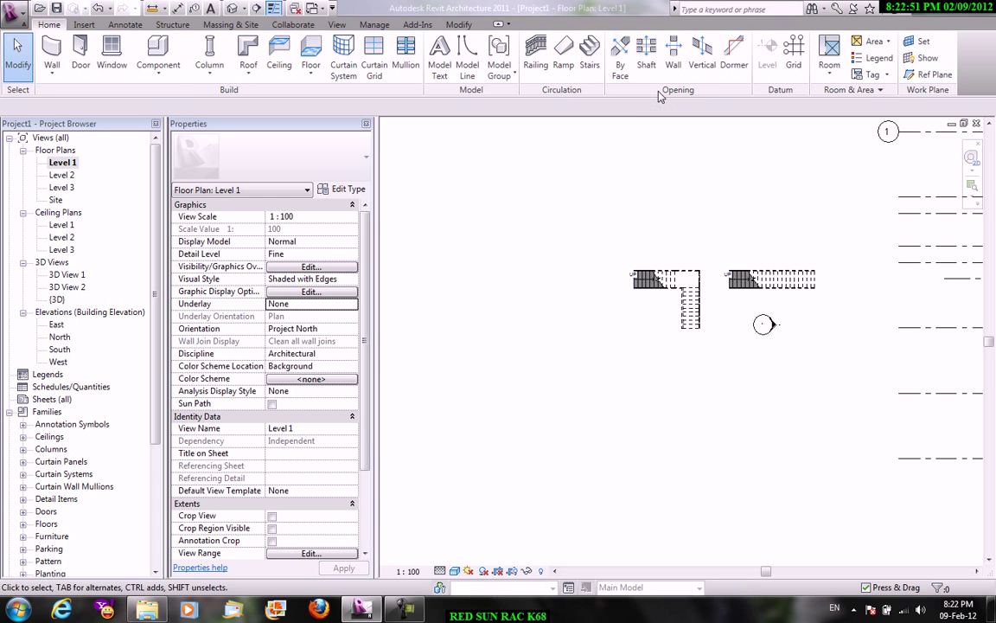
pyautogui.click(589, 57)
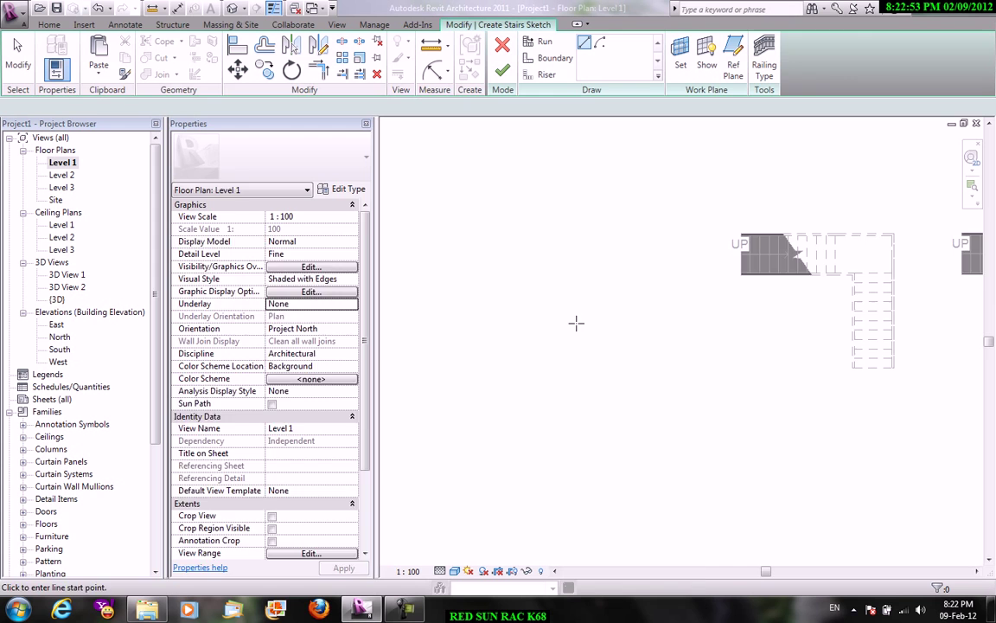
pyautogui.click(537, 298)
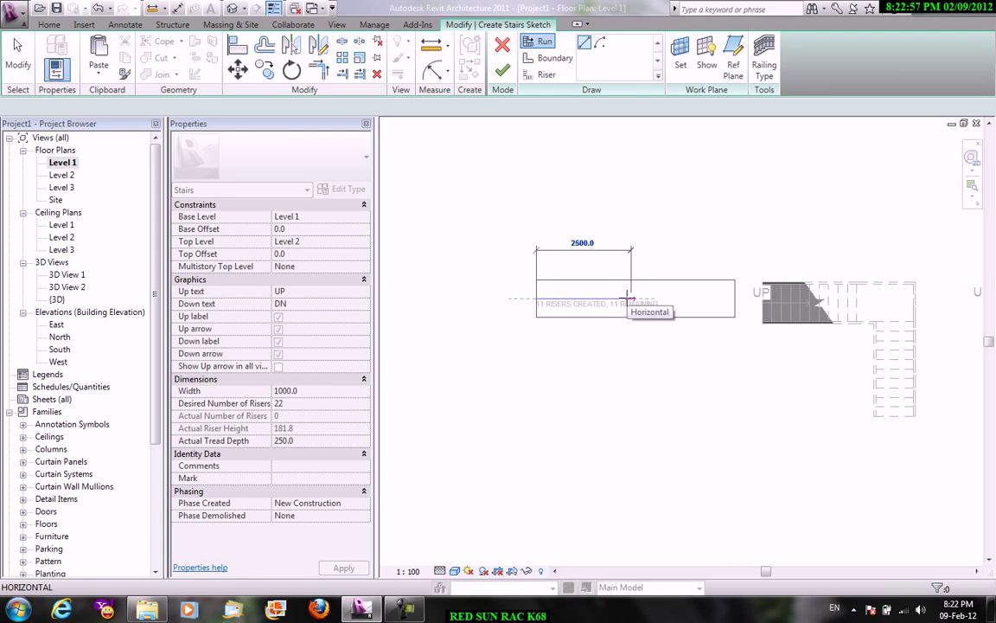
pyautogui.click(629, 300)
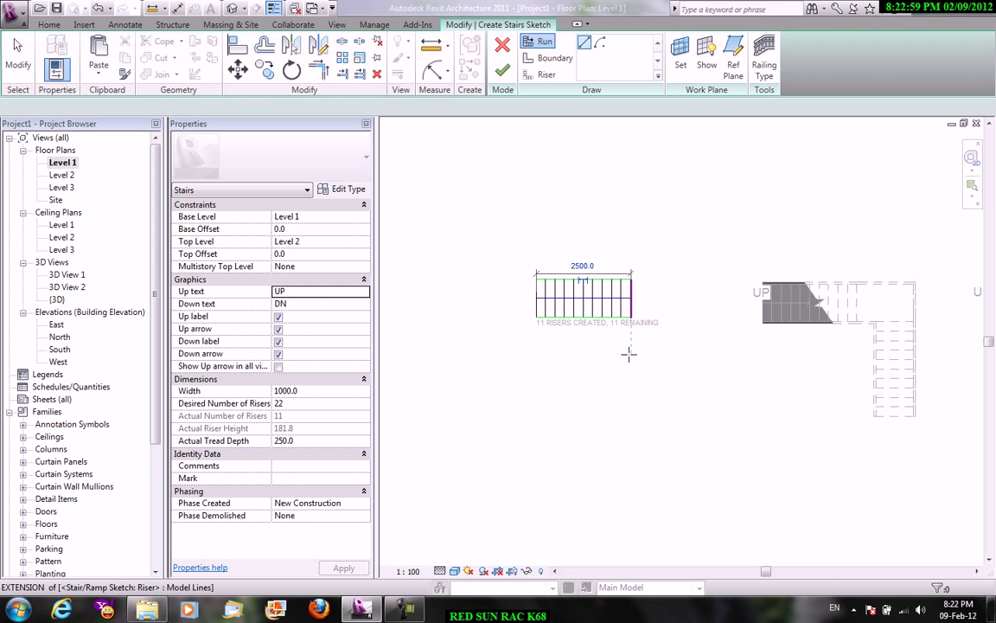
pyautogui.click(629, 353)
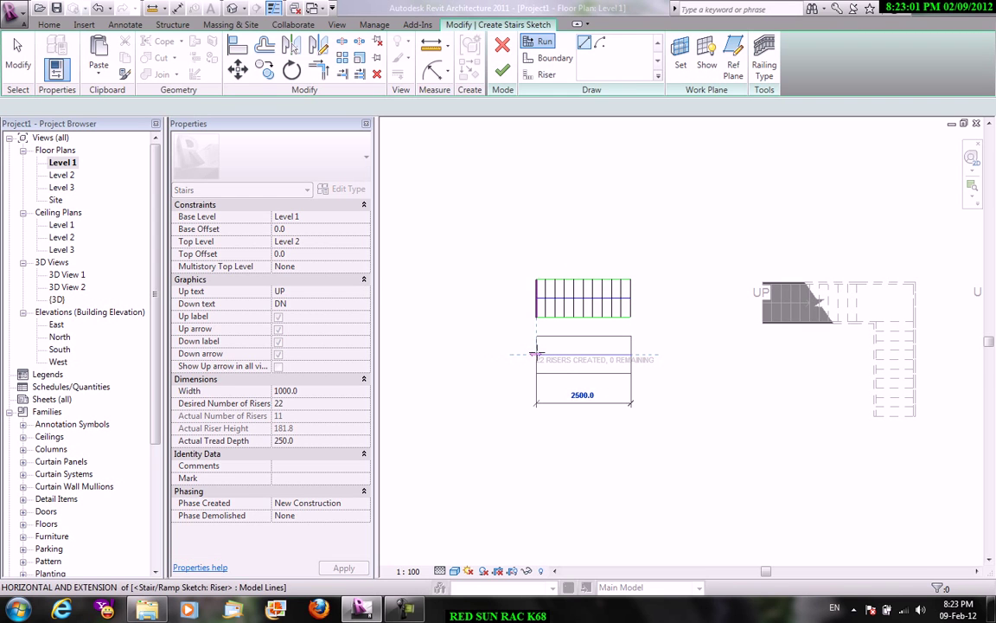
pyautogui.click(536, 353)
pyautogui.press('Escape')
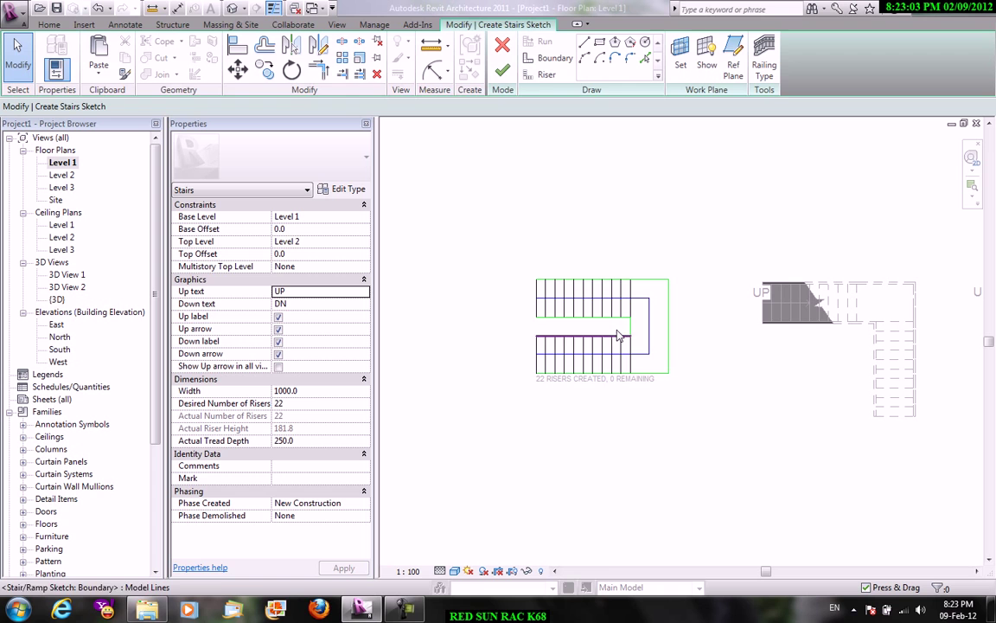
pyautogui.click(503, 73)
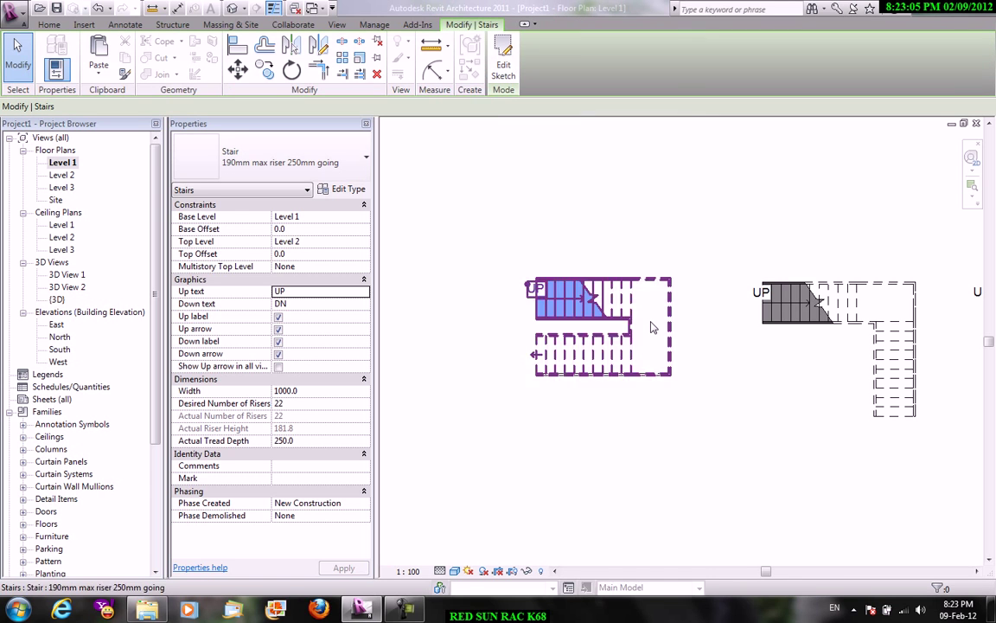
# Step: Check the U-shaped stair in the Default 3D View, then return to the Level 1 plan
pyautogui.click(337, 25)
pyautogui.click(334, 54)
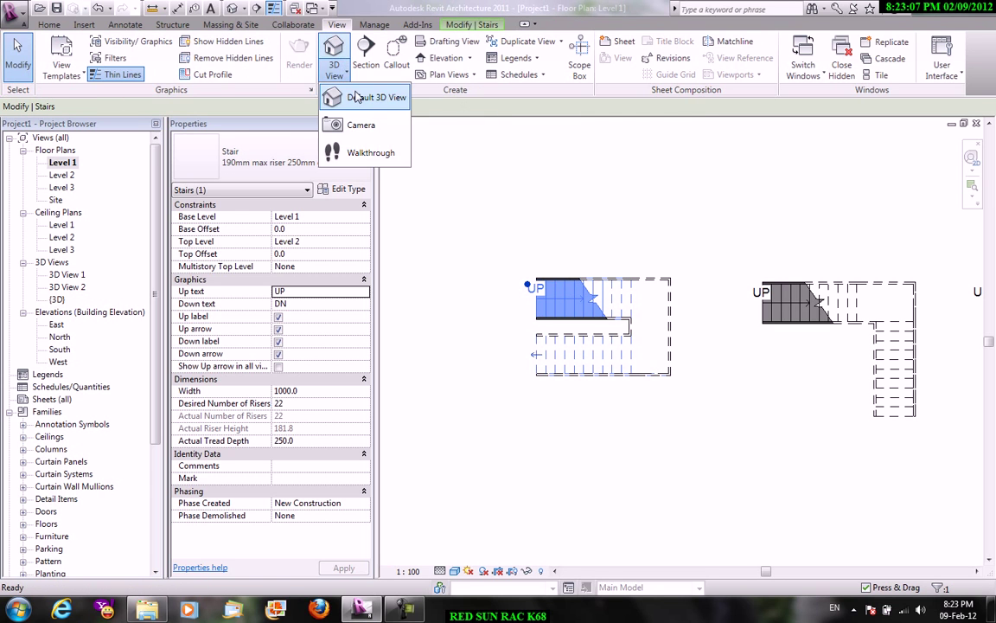
pyautogui.click(351, 96)
pyautogui.scroll(3, 519, 290)
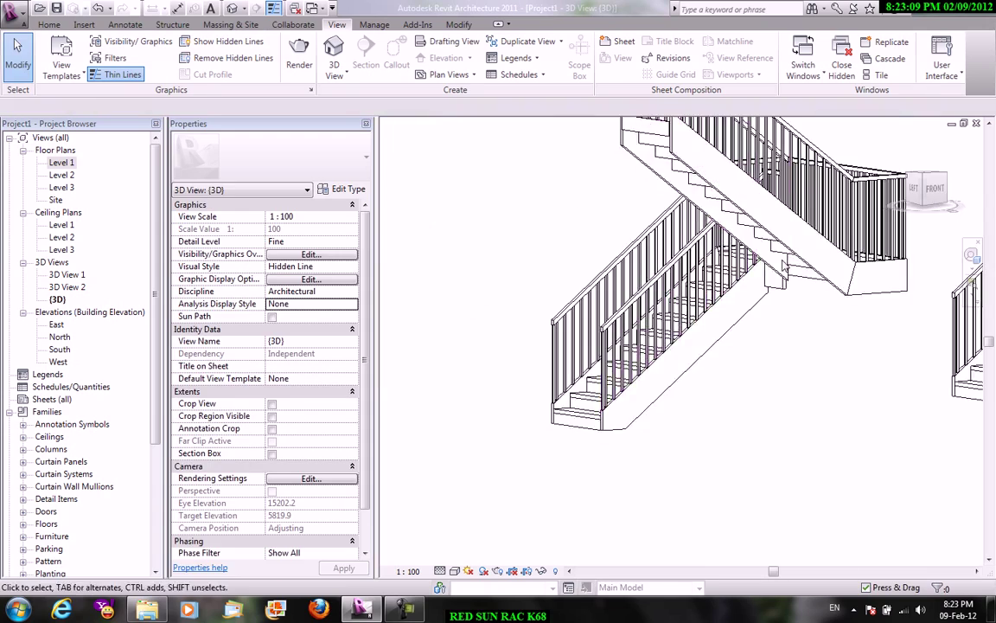
pyautogui.moveTo(519, 289)
pyautogui.keyDown('shift'); pyautogui.mouseDown(button='middle')
pyautogui.moveTo(768, 292)
pyautogui.moveTo(852, 269)
pyautogui.mouseUp(button='middle'); pyautogui.keyUp('shift')
pyautogui.doubleClick(63, 162)
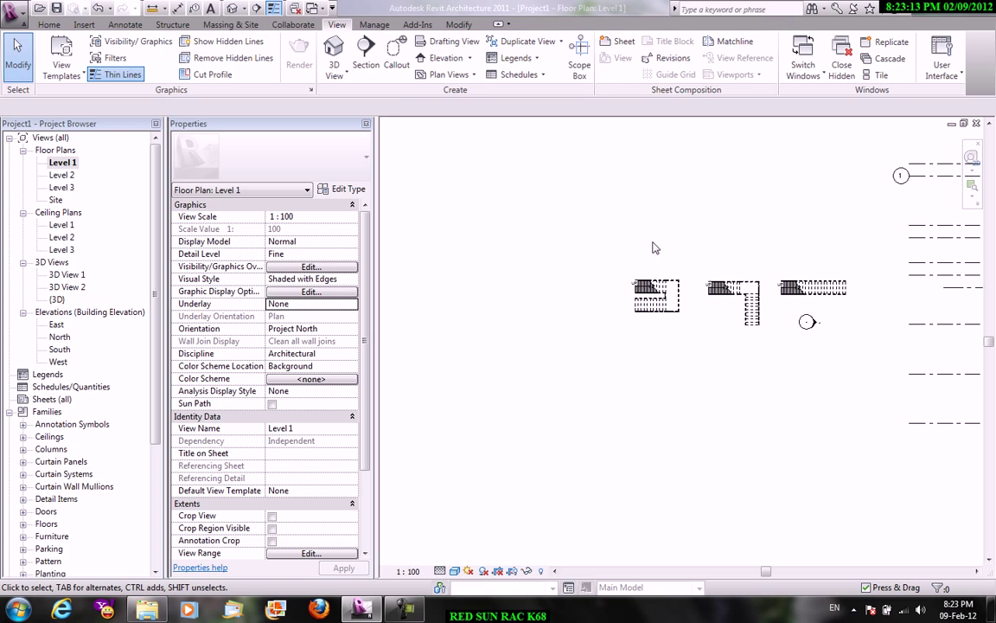
# Step: Sketch a Center-ends Arc stair run of 22 risers at 2000 radius and finish it
pyautogui.click(50, 24)
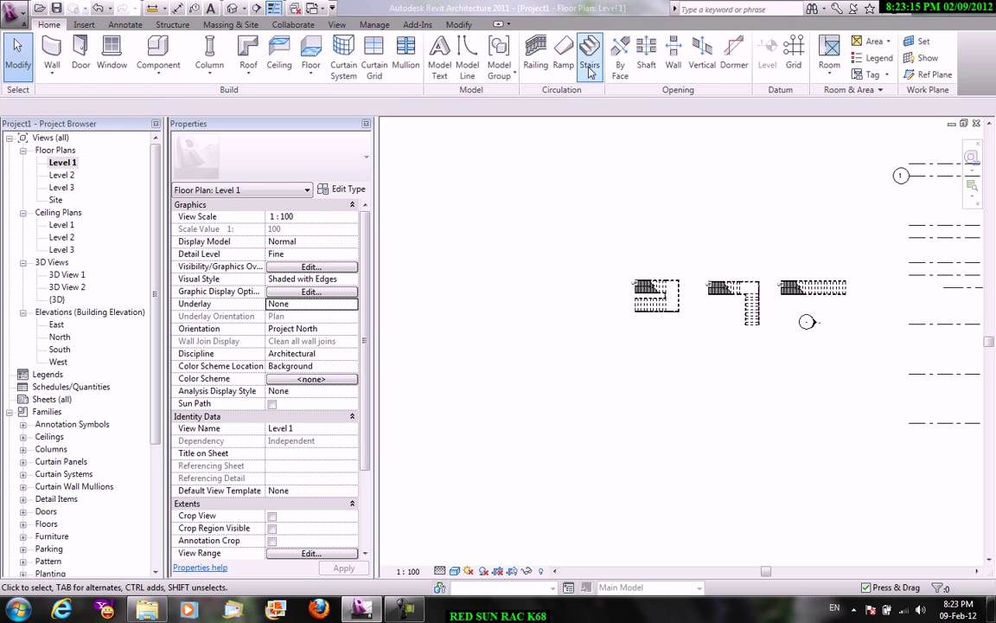
pyautogui.click(590, 69)
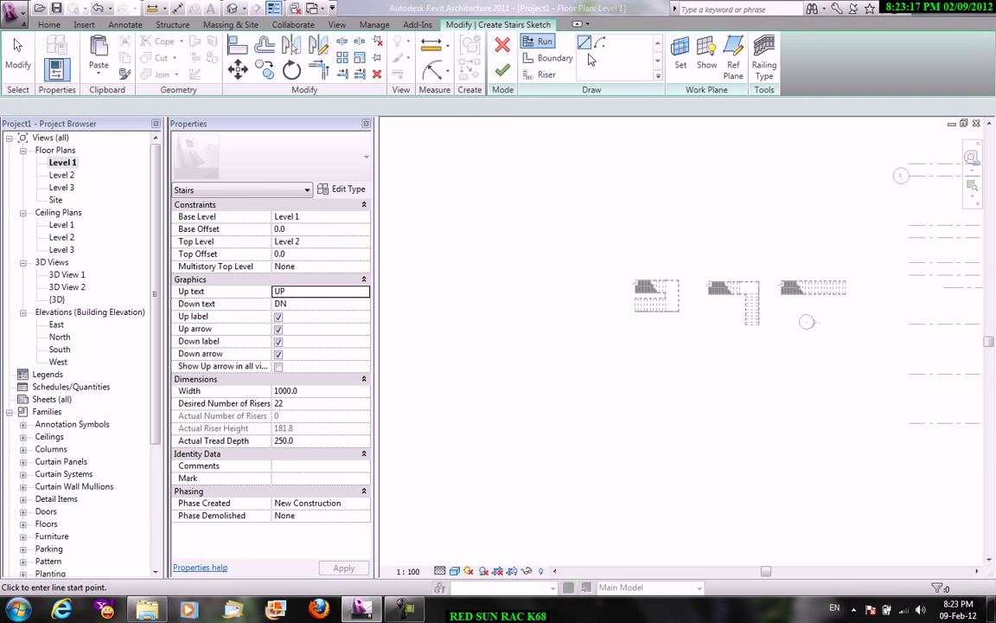
pyautogui.click(600, 43)
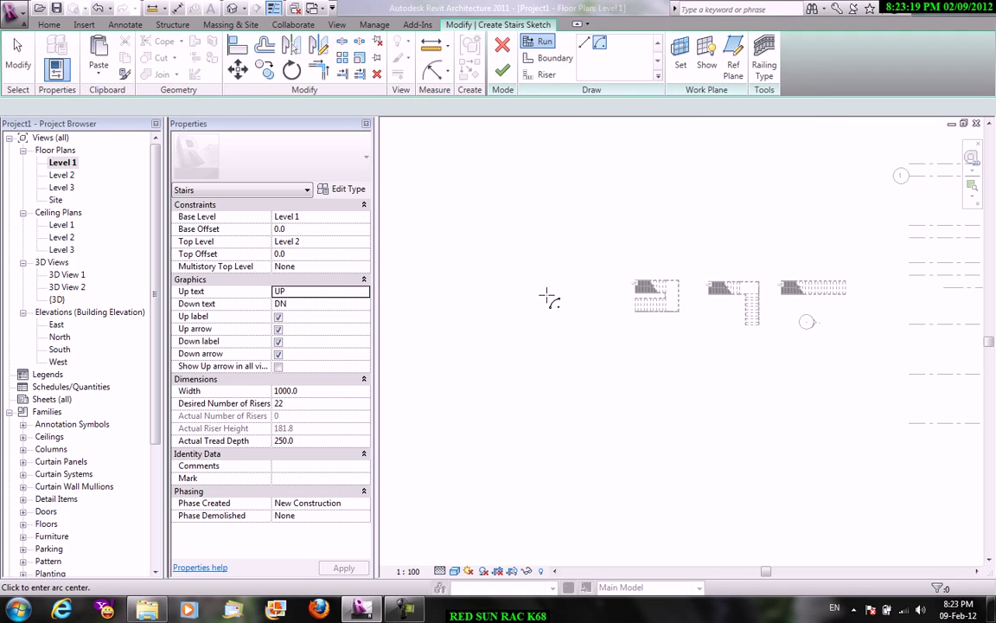
pyautogui.click(551, 292)
pyautogui.click(573, 300)
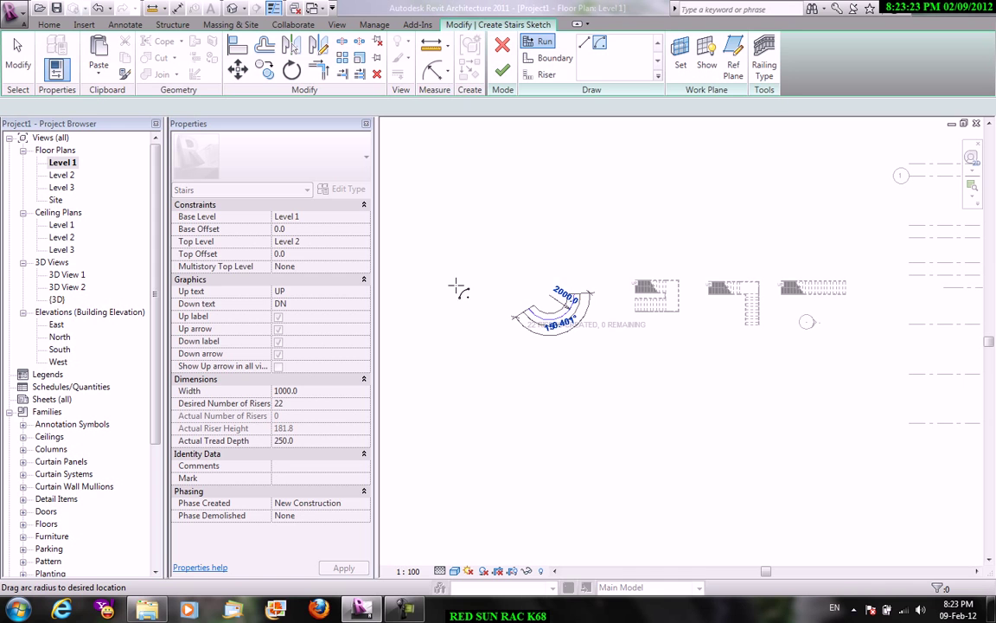
pyautogui.click(472, 350)
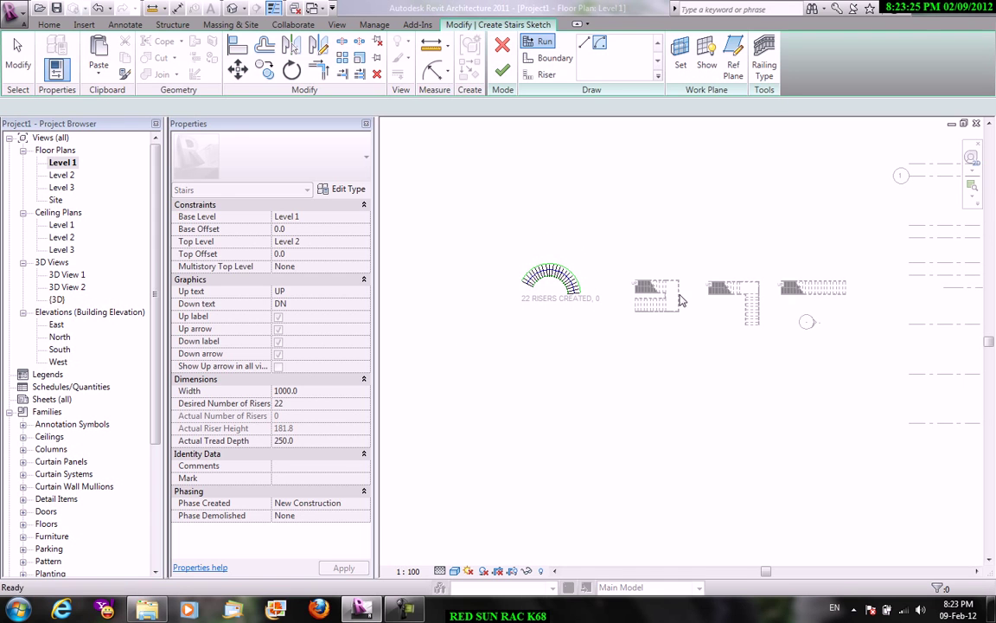
pyautogui.click(502, 73)
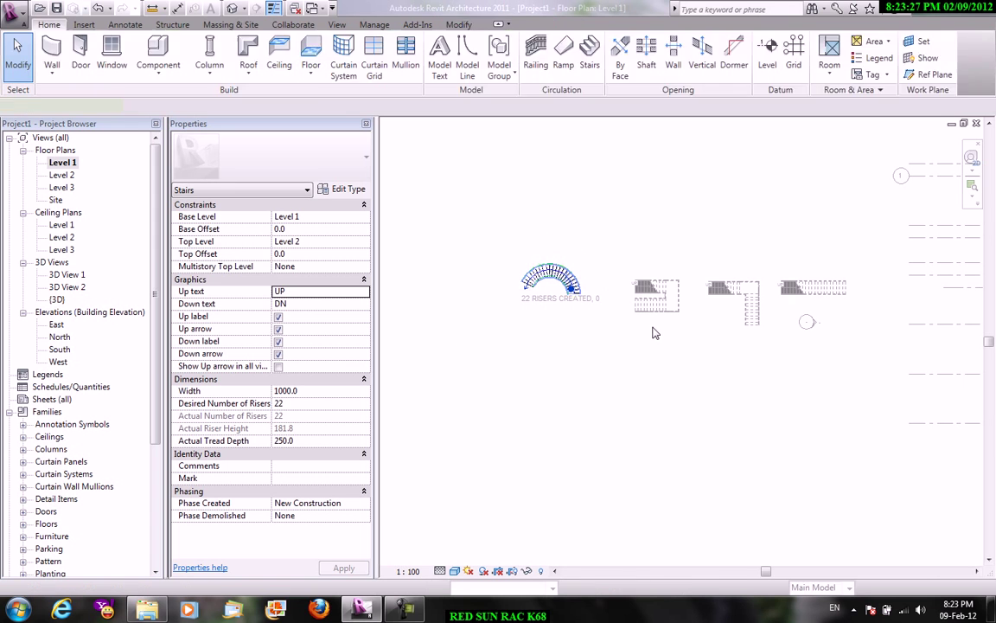
pyautogui.click(336, 25)
pyautogui.click(334, 71)
# Step: Show all four stairs in the Default 3D View, zoomed out, and select the curved stair
pyautogui.click(378, 97)
pyautogui.scroll(-5, 461, 265)
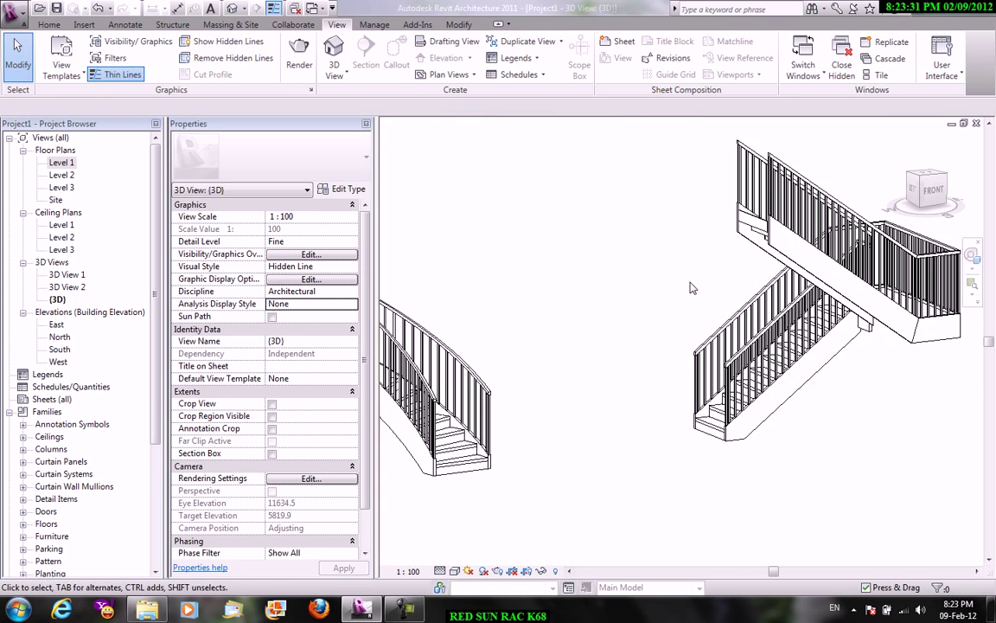
pyautogui.moveTo(519, 260)
pyautogui.keyDown('shift'); pyautogui.mouseDown(button='middle')
pyautogui.moveTo(555, 226)
pyautogui.moveTo(574, 247)
pyautogui.moveTo(545, 260)
pyautogui.mouseUp(button='middle'); pyautogui.keyUp('shift')
pyautogui.scroll(-3, 571, 242)
pyautogui.scroll(-3, 537, 266)
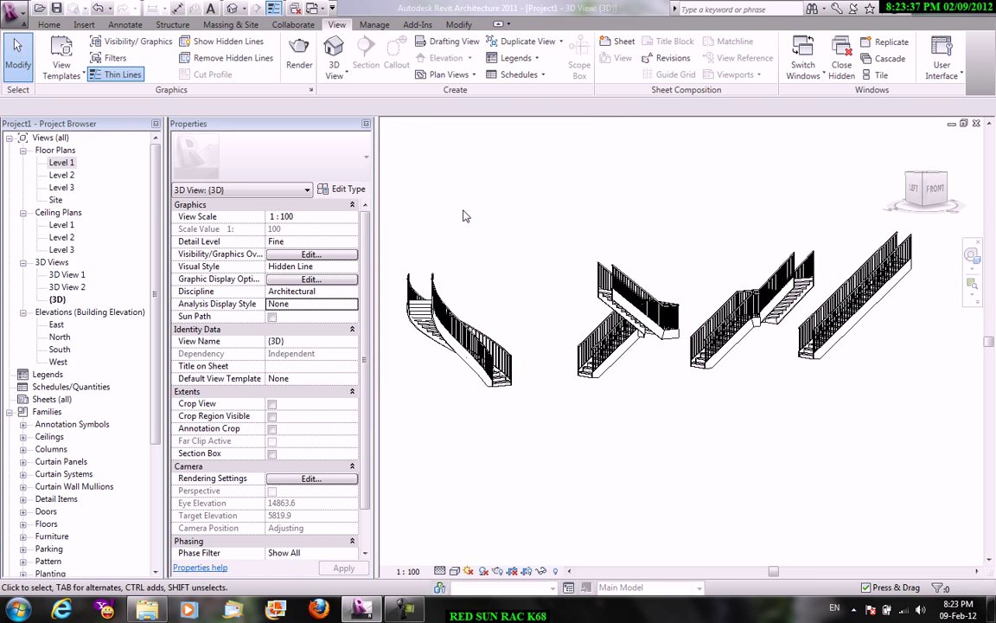
pyautogui.click(343, 191)
pyautogui.click(372, 435)
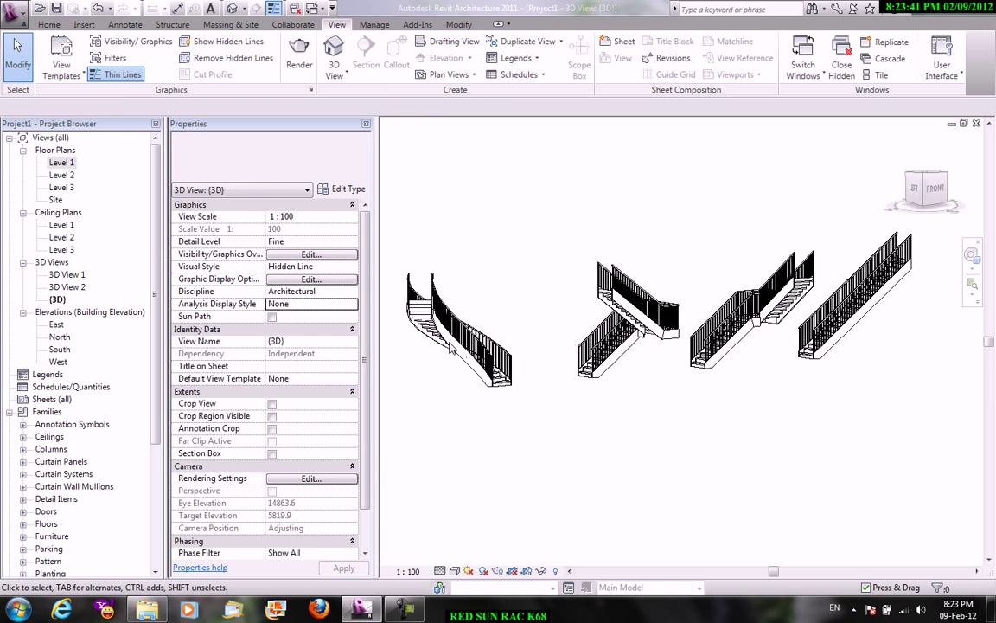
pyautogui.click(438, 339)
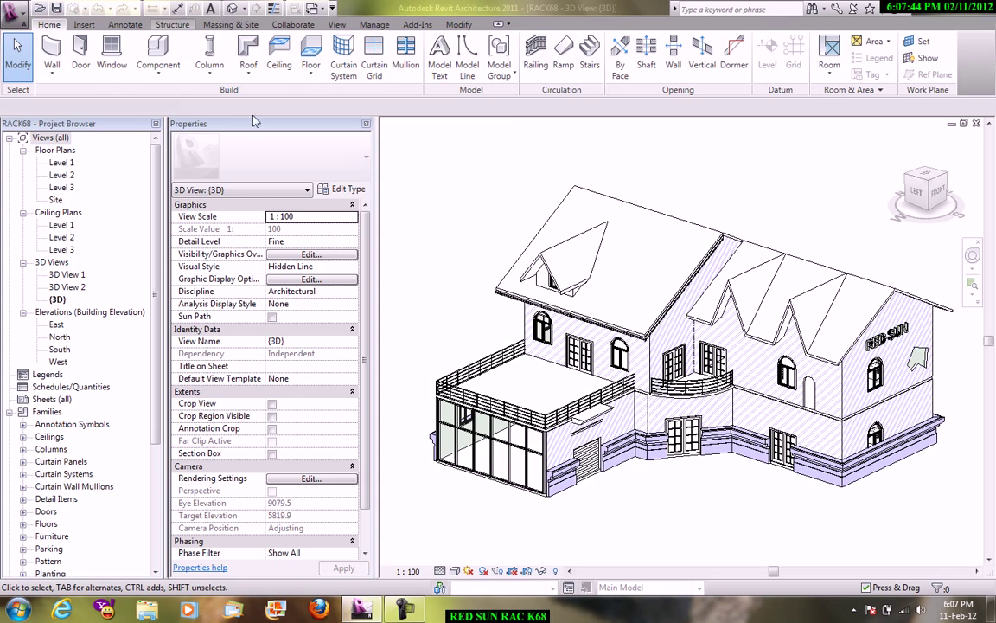
# Step: Open the Level 1 floor plan and start a new stair sketch from Level 1 to Level 2
pyautogui.click(173, 24)
pyautogui.click(216, 25)
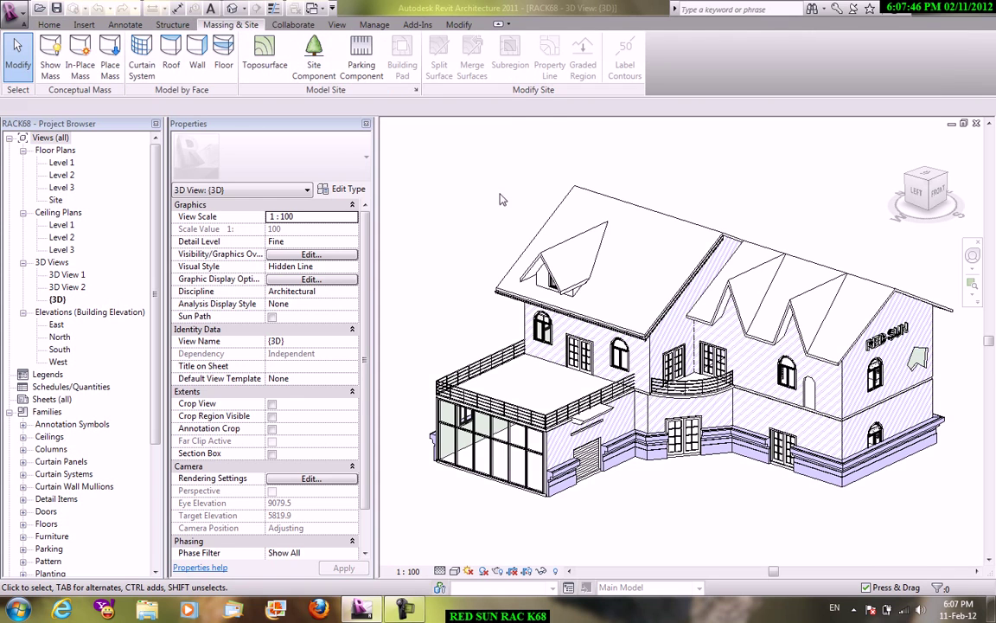
pyautogui.scroll(2, 670, 291)
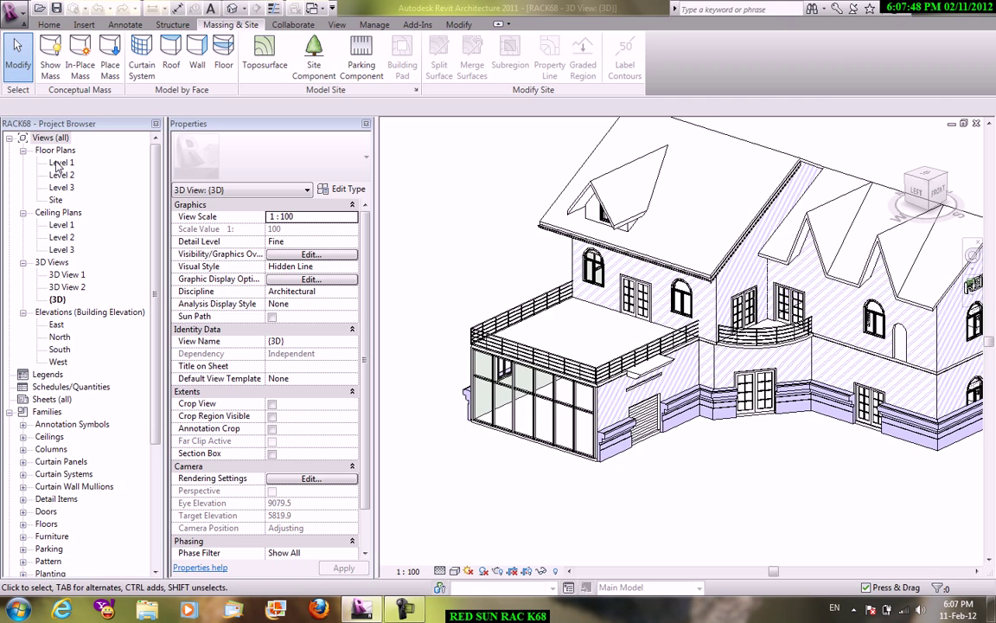
pyautogui.doubleClick(59, 164)
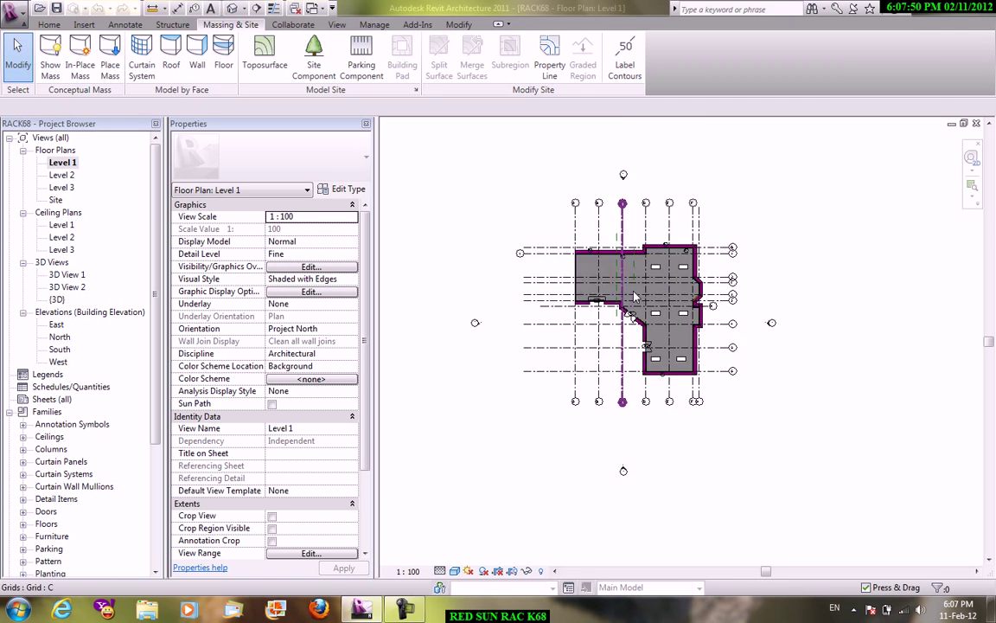
pyautogui.moveTo(634, 297); pyautogui.dragTo(813, 297, button='middle')
pyautogui.scroll(2, 812, 297)
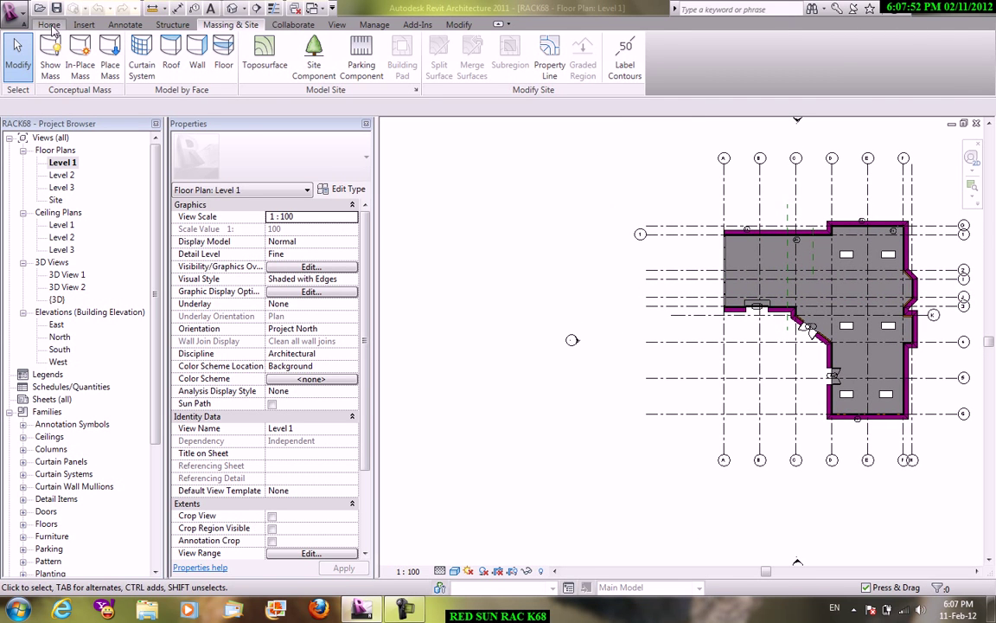
pyautogui.click(50, 25)
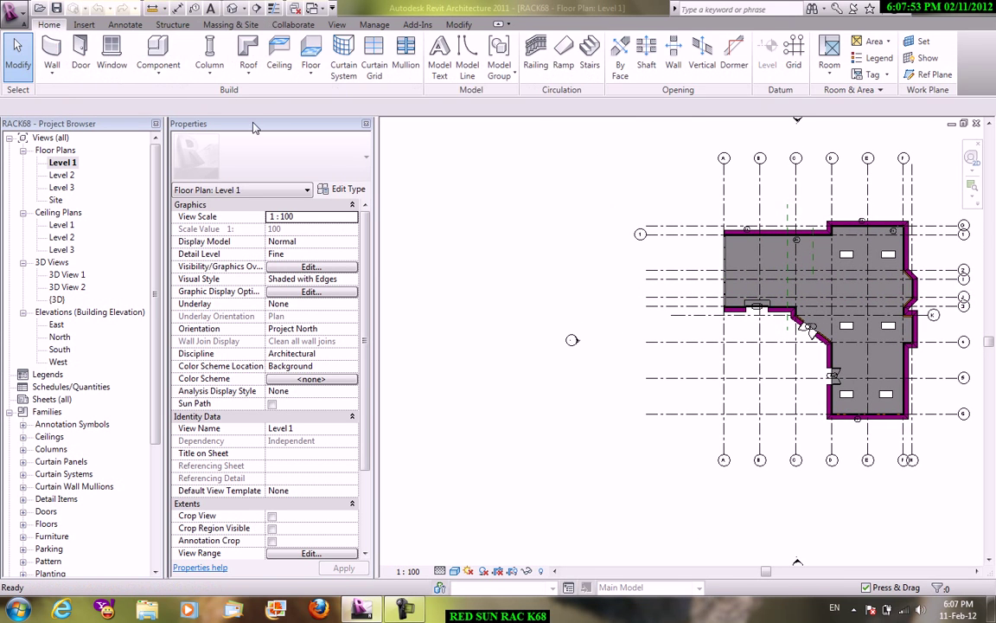
pyautogui.click(587, 67)
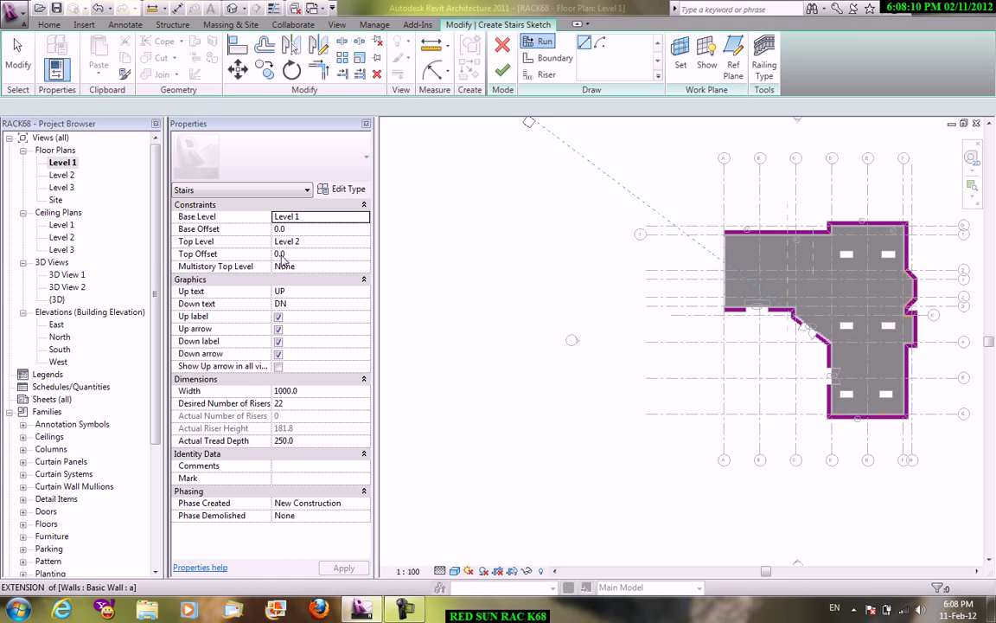
# Step: Leave the stair's Multistory Top Level set to None
pyautogui.click(365, 270)
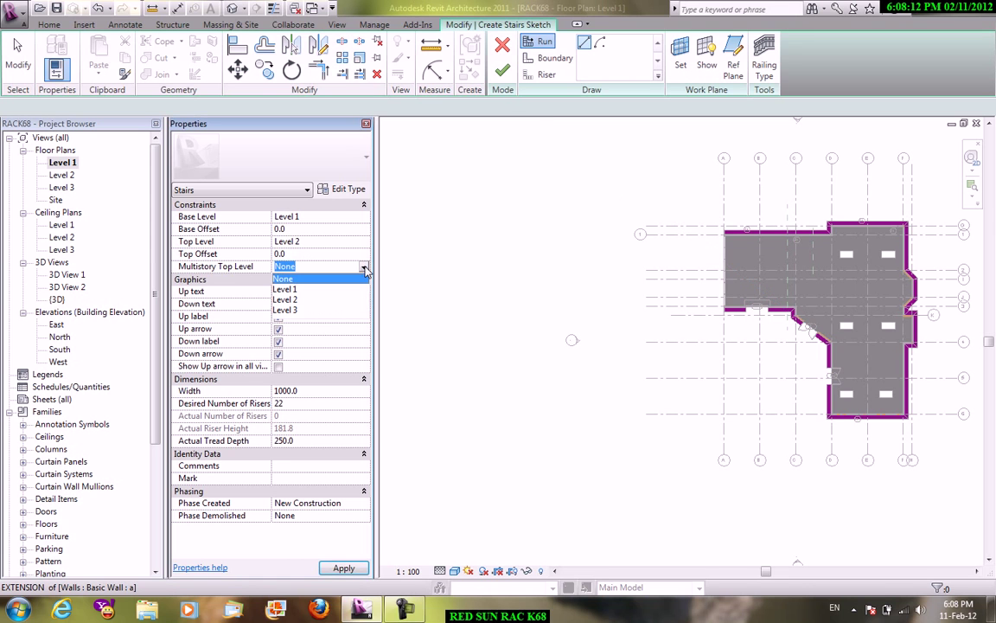
pyautogui.click(286, 279)
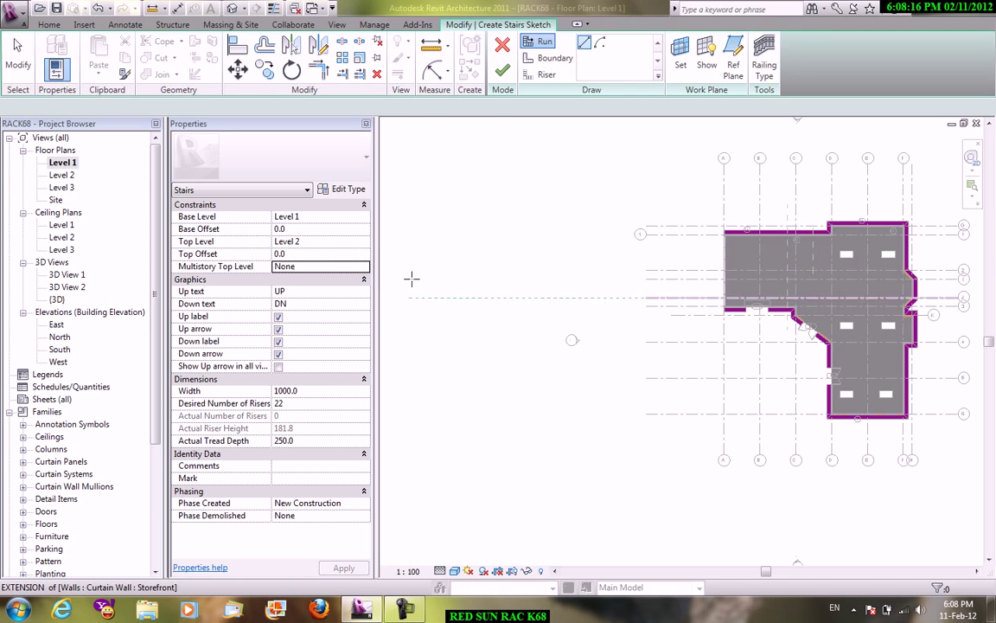
pyautogui.click(365, 268)
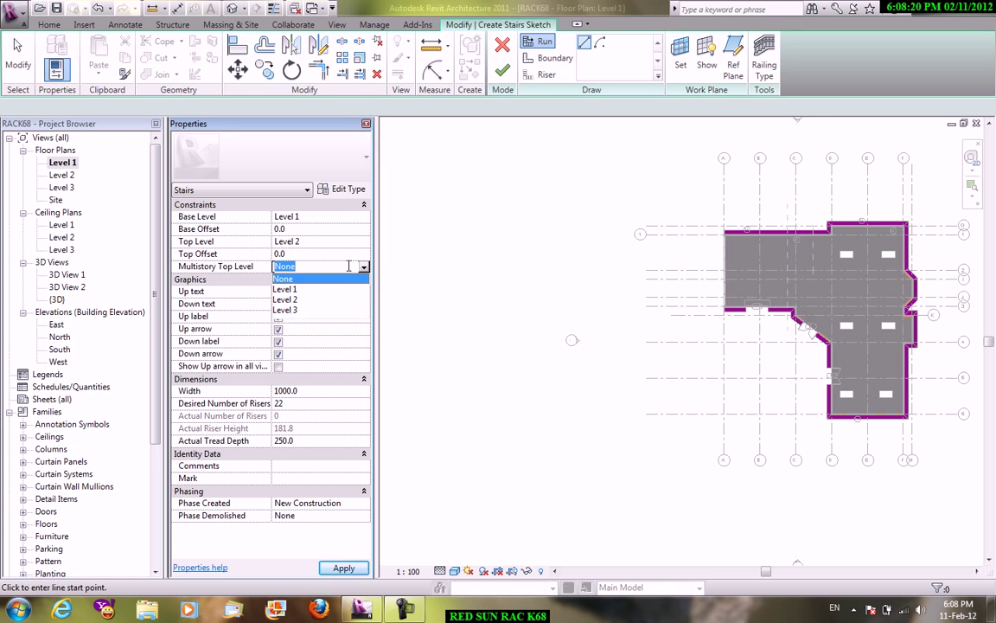
pyautogui.click(349, 278)
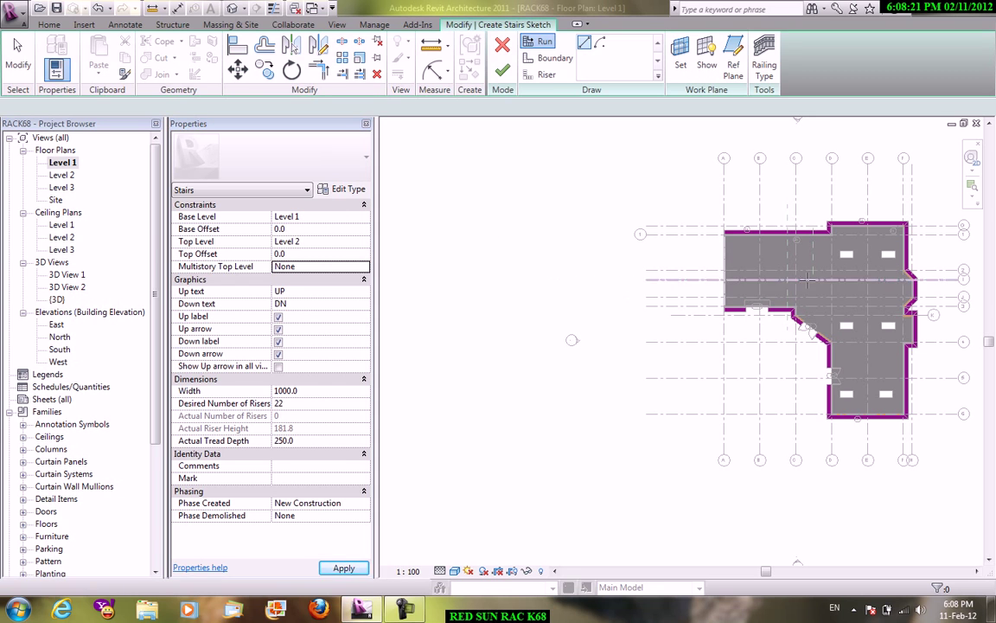
# Step: Draw the first horizontal stair run of 12 risers
pyautogui.scroll(1, 518, 287)
pyautogui.click(519, 277)
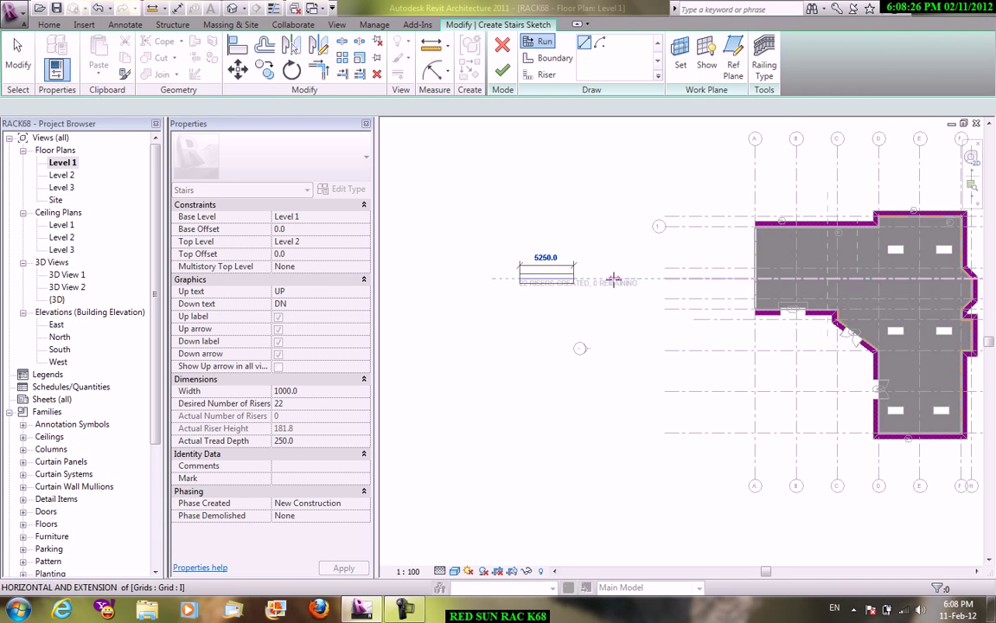
pyautogui.scroll(5, 613, 278)
pyautogui.moveTo(553, 277)
pyautogui.mouseDown(button='middle')
pyautogui.moveTo(777, 320)
pyautogui.moveTo(611, 272)
pyautogui.mouseUp(button='middle')
pyautogui.scroll(1, 611, 271)
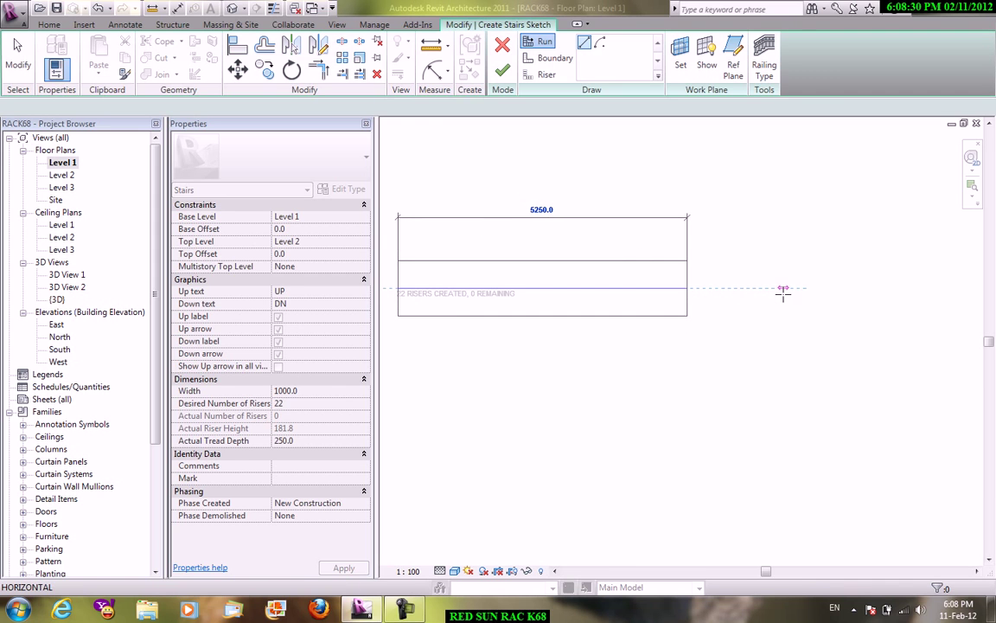
pyautogui.scroll(1, 807, 293)
pyautogui.moveTo(807, 293)
pyautogui.mouseDown(button='middle')
pyautogui.moveTo(907, 291)
pyautogui.moveTo(923, 257)
pyautogui.mouseUp(button='middle')
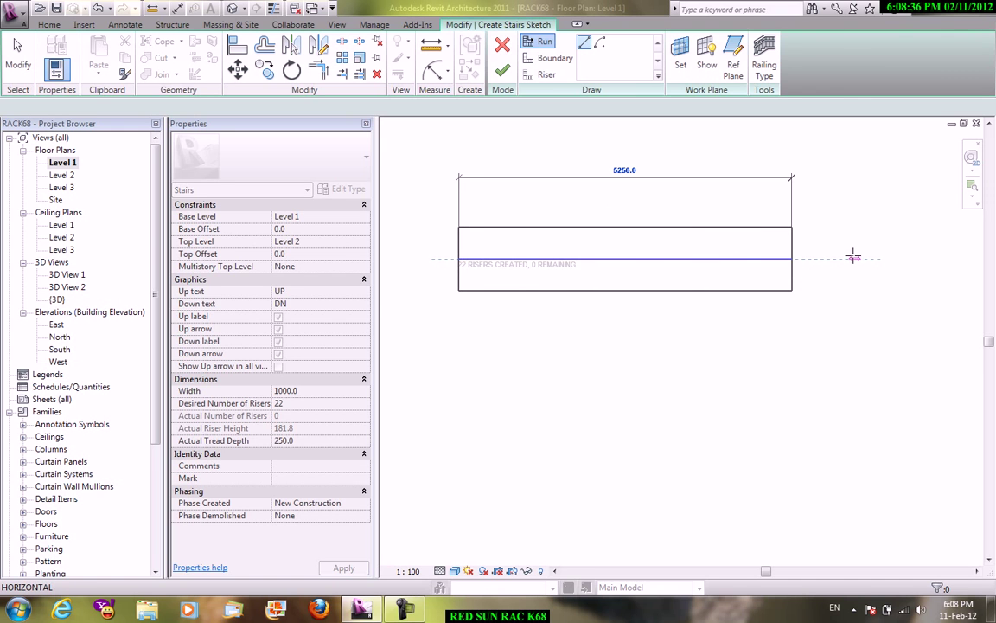
pyautogui.click(626, 256)
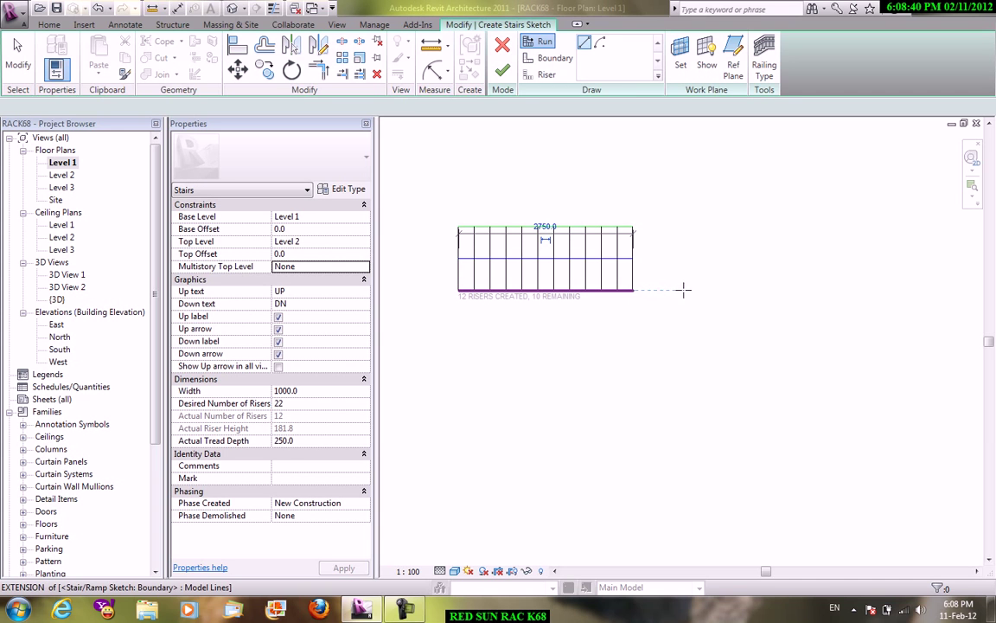
# Step: Draw the remaining 10 risers downward at a right angle and finish the L-shaped stair
pyautogui.click(685, 289)
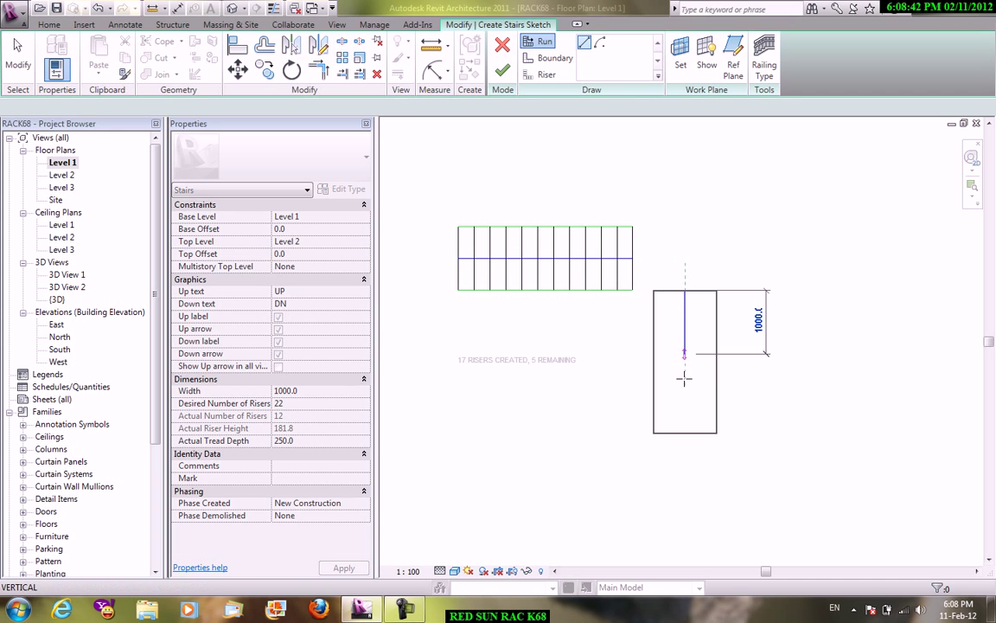
pyautogui.click(685, 447)
pyautogui.rightClick(792, 221)
pyautogui.rightClick(796, 223)
pyautogui.click(825, 231)
pyautogui.click(503, 72)
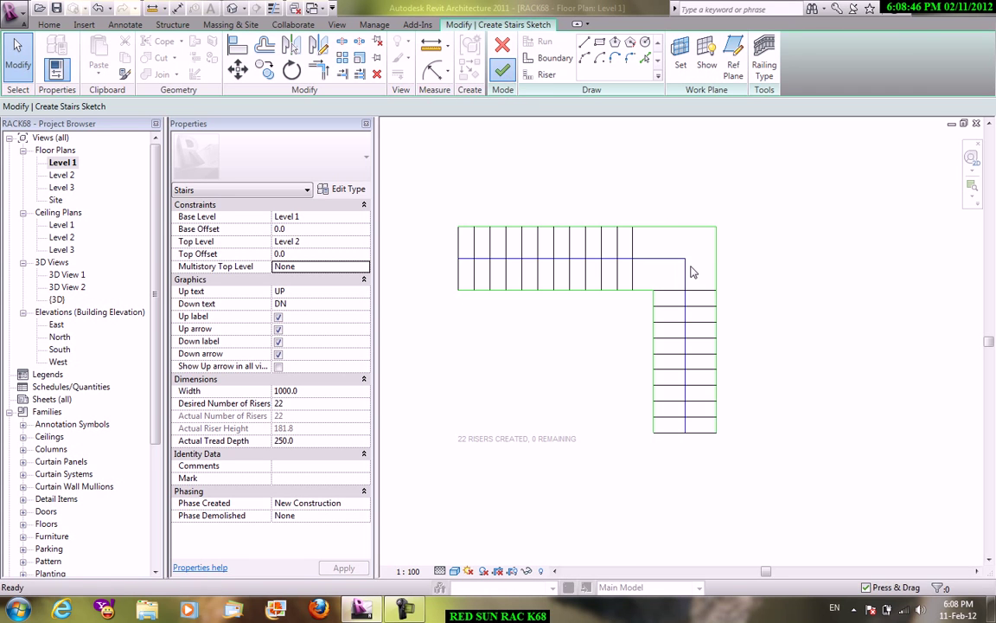
# Step: Deselect the L-shaped stair and start another stair sketch in the space to its left
pyautogui.click(585, 183)
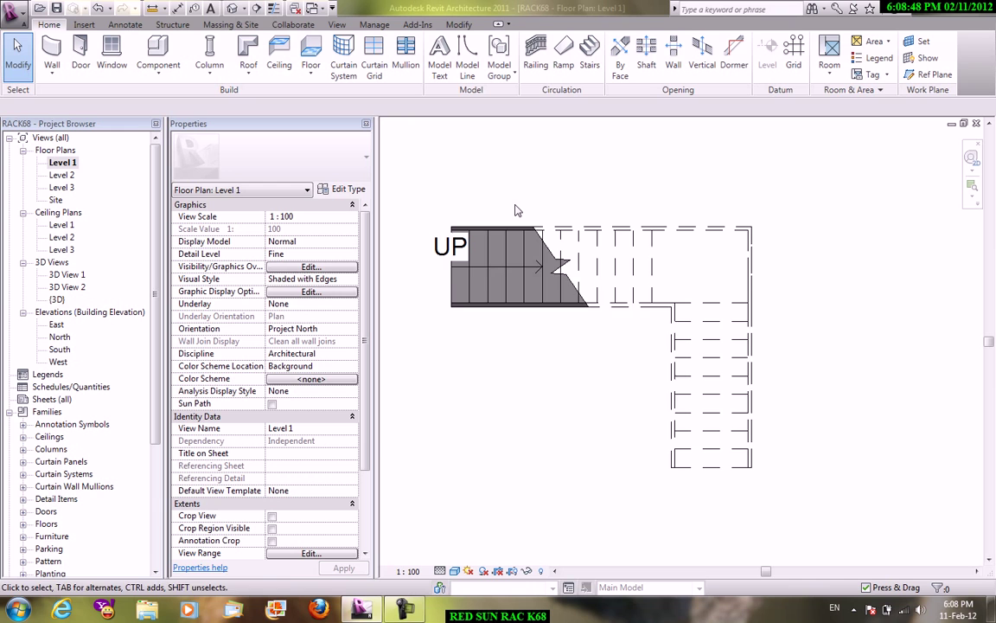
pyautogui.scroll(1, 575, 186)
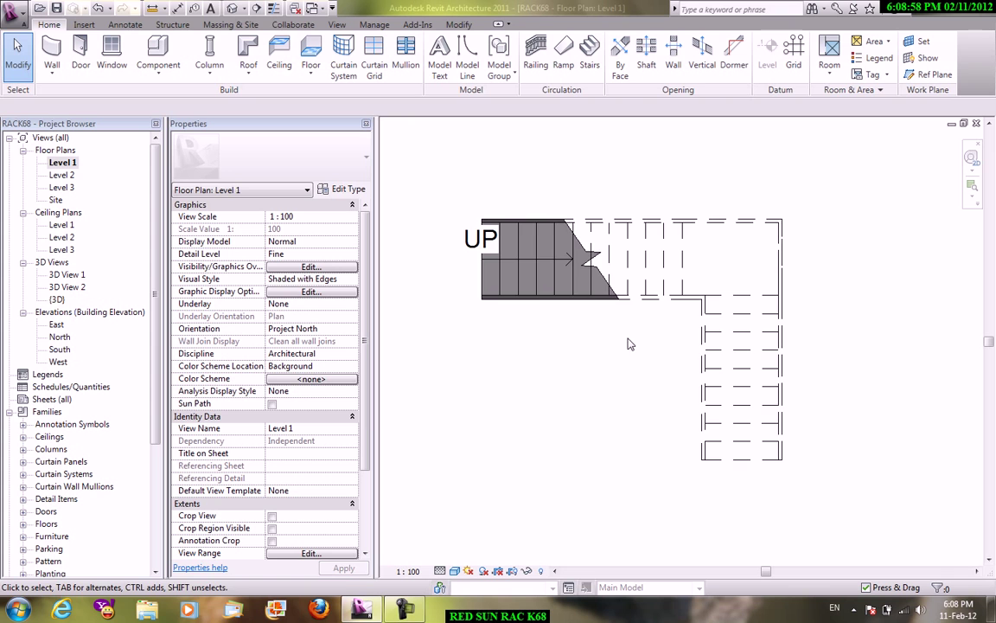
pyautogui.moveTo(689, 337); pyautogui.dragTo(763, 342, button='middle')
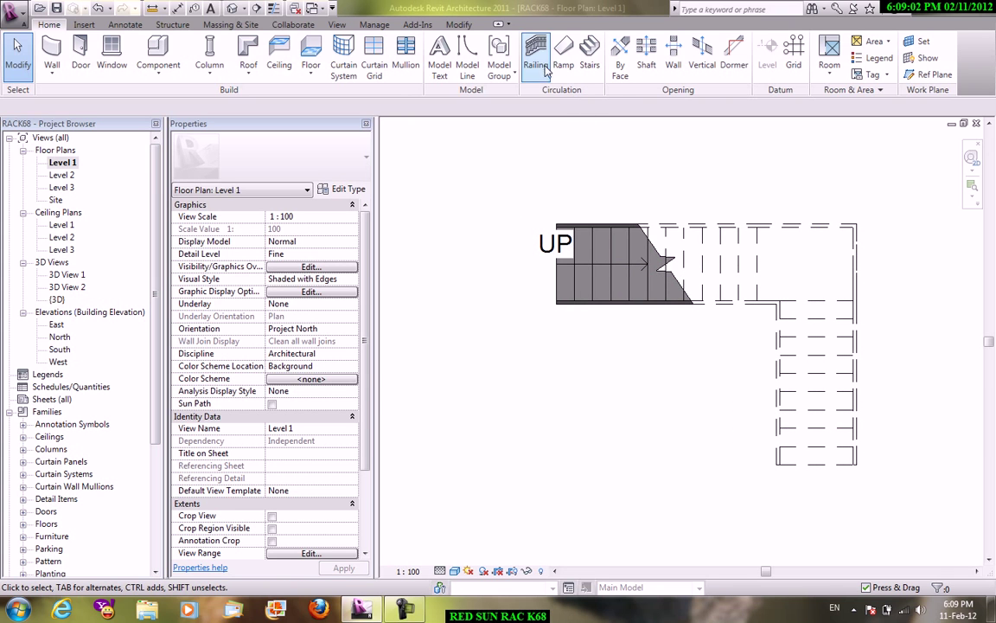
pyautogui.click(589, 54)
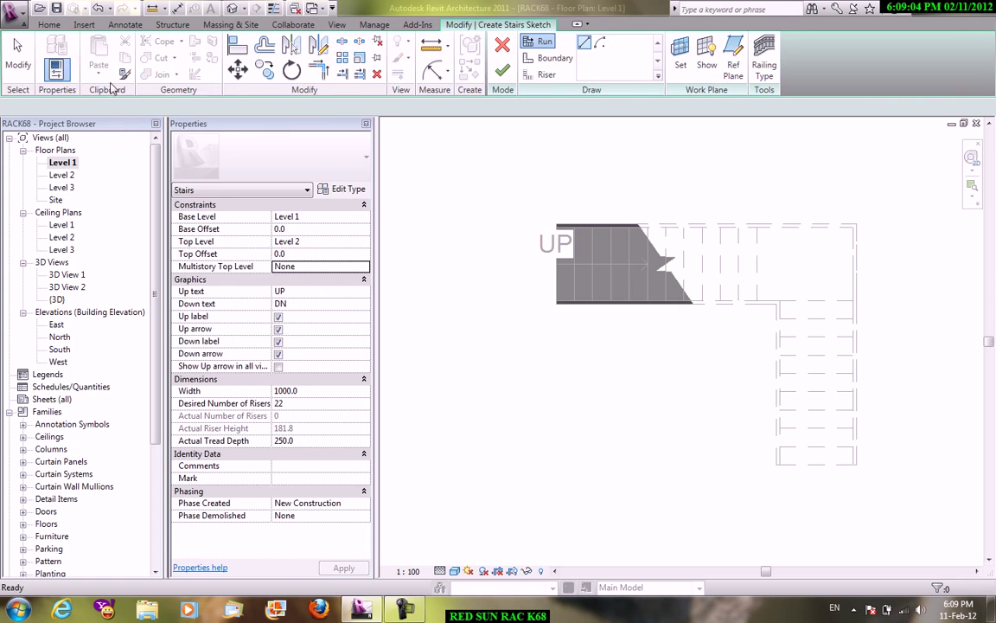
pyautogui.moveTo(481, 273); pyautogui.dragTo(624, 249, button='middle')
pyautogui.scroll(-2, 521, 225)
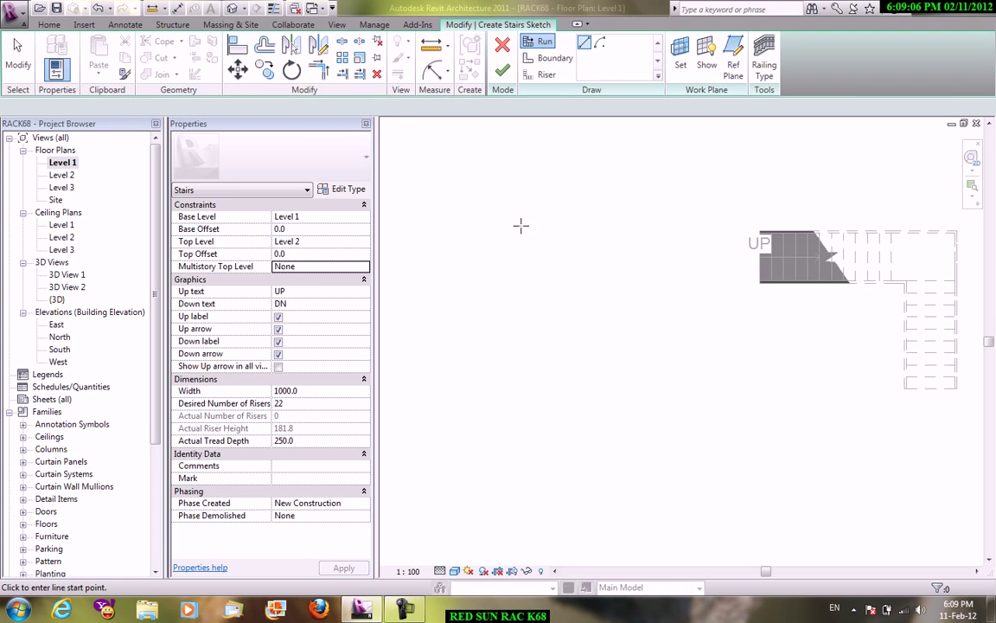
# Step: Sketch a curved 22-riser run with Center-ends Arc at a 1200 radius
pyautogui.click(609, 256)
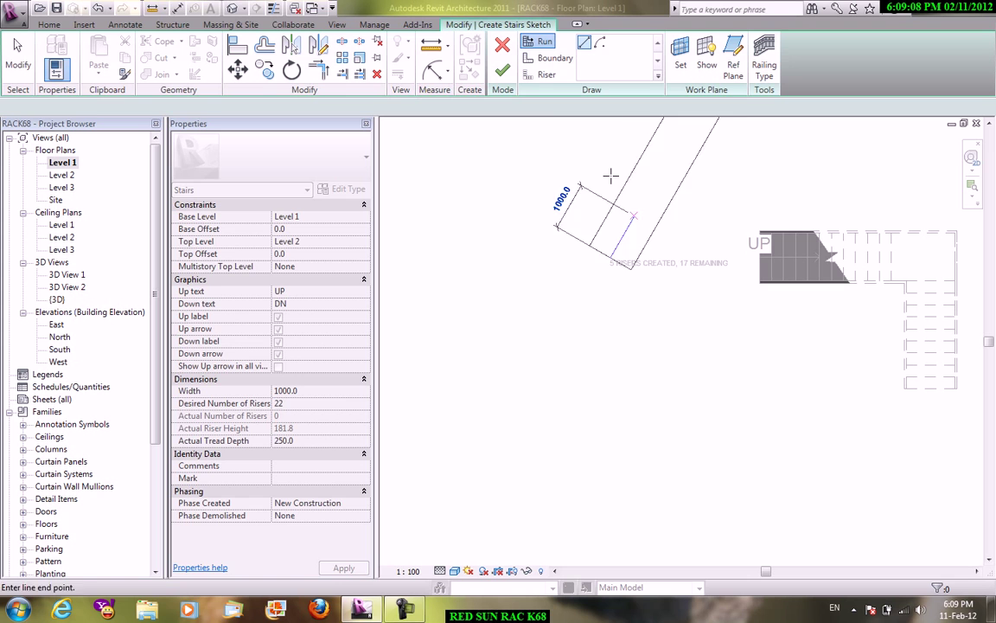
pyautogui.click(600, 44)
pyautogui.click(575, 264)
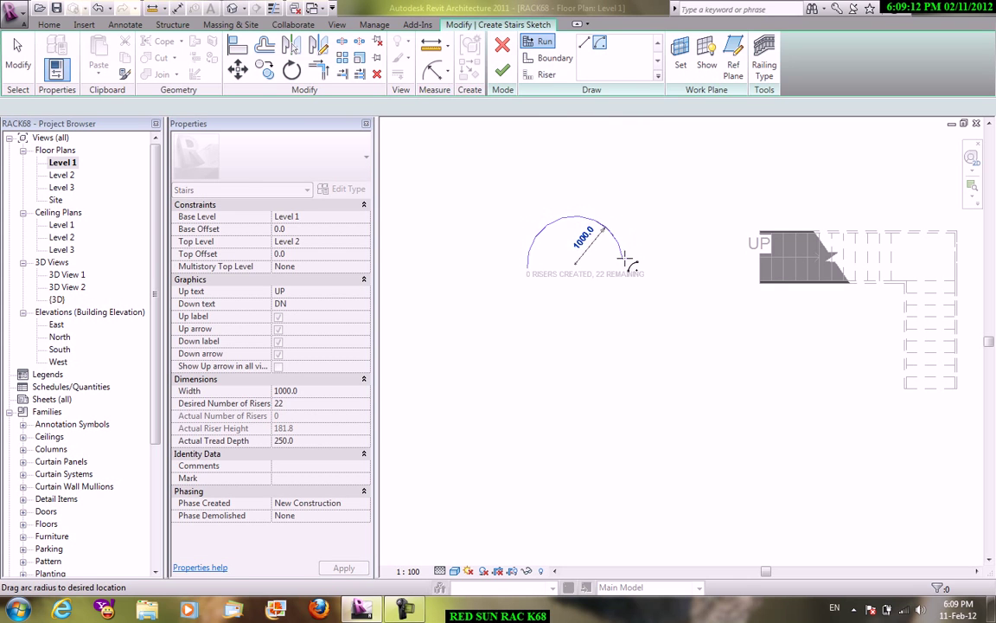
pyautogui.click(633, 258)
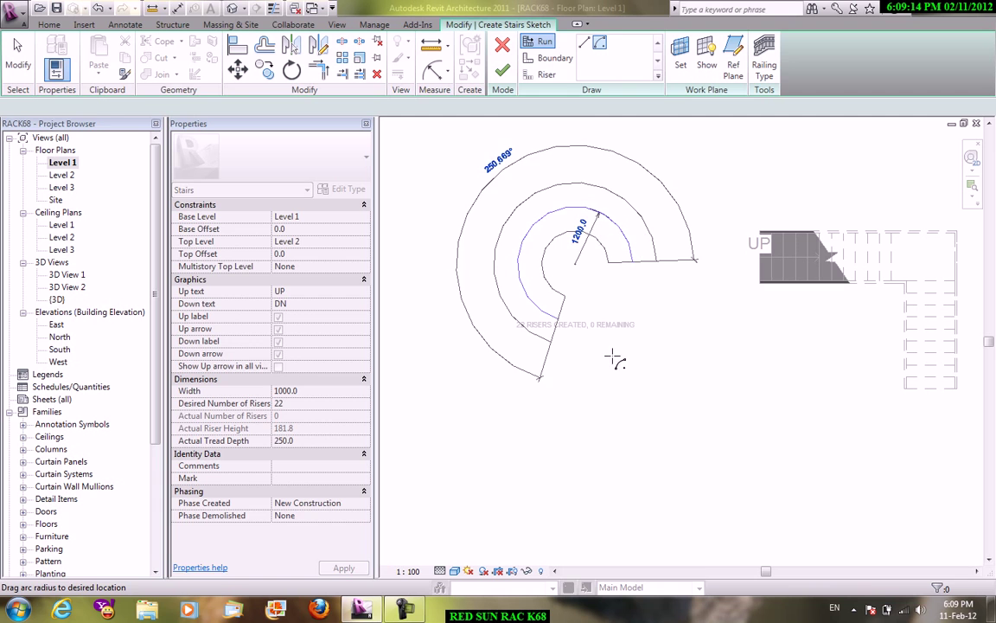
pyautogui.click(614, 415)
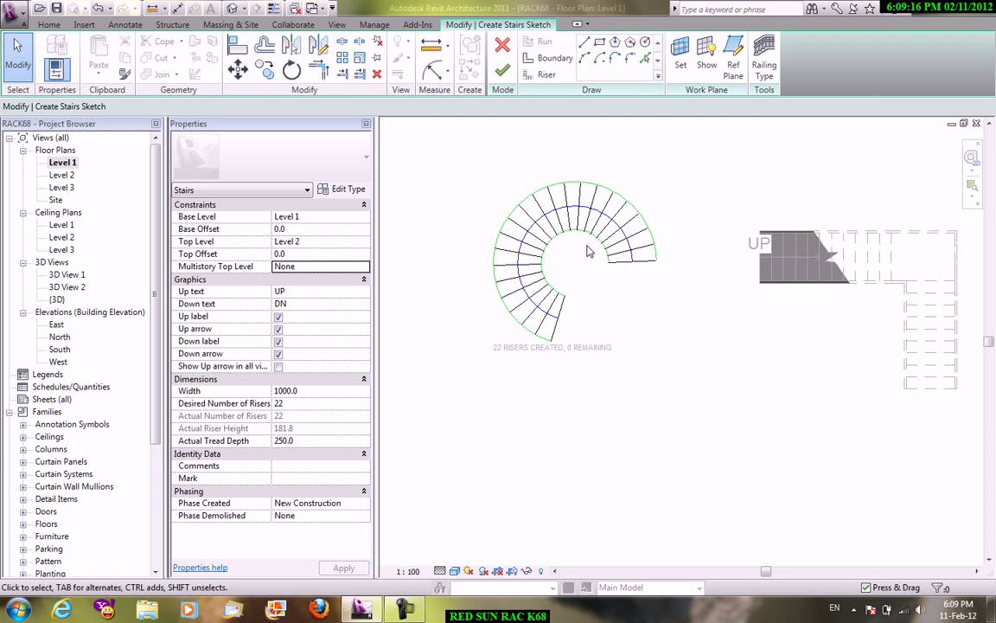
pyautogui.rightClick(597, 212)
pyautogui.click(623, 211)
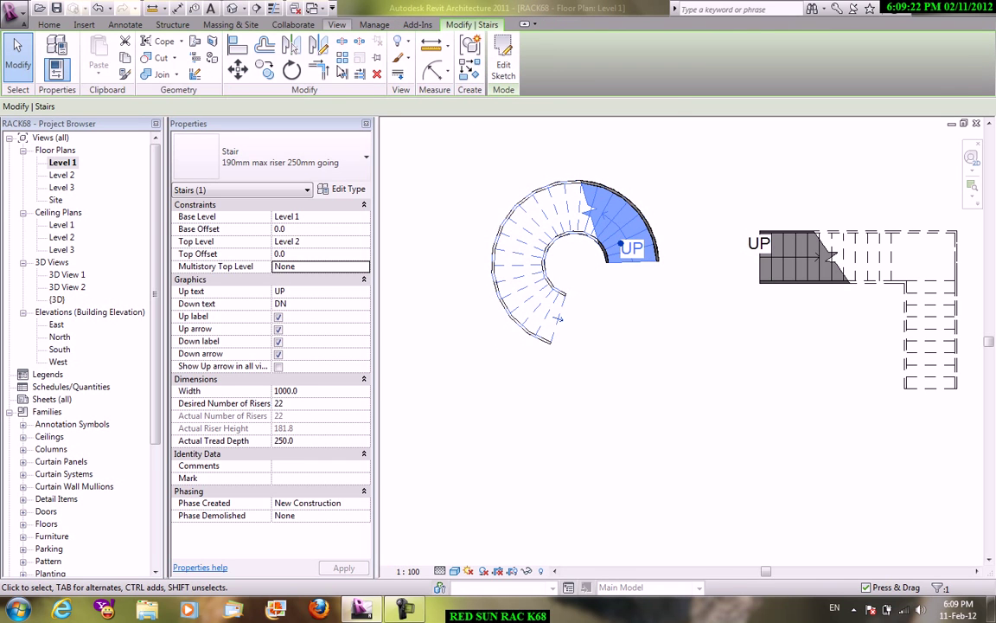
# Step: Check the new stairs in the Default 3D View
pyautogui.click(337, 24)
pyautogui.click(334, 76)
pyautogui.click(368, 98)
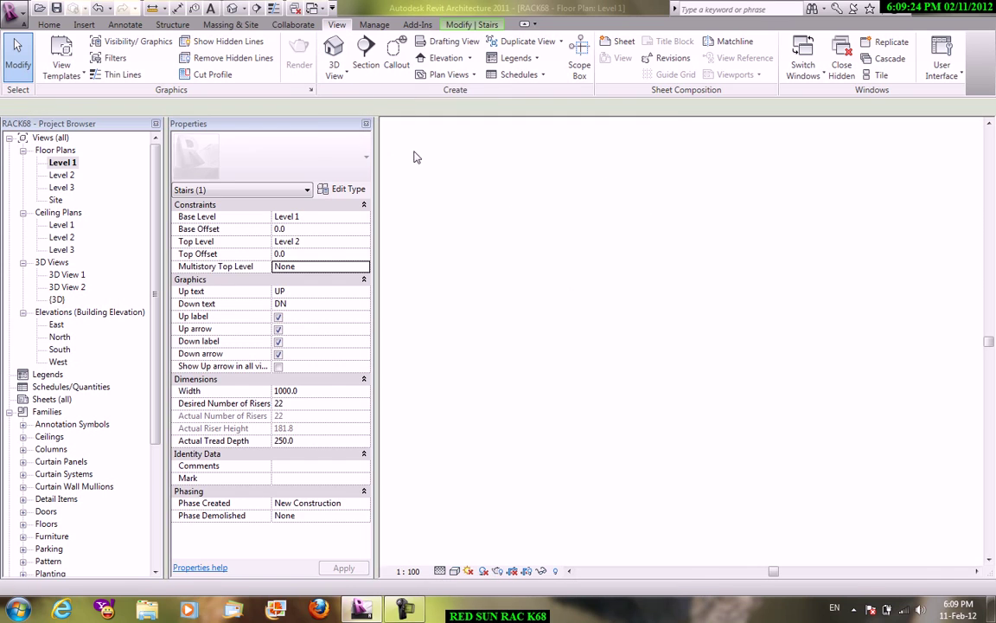
pyautogui.scroll(-3, 634, 355)
pyautogui.scroll(3, 639, 328)
pyautogui.scroll(2, 563, 415)
# Step: Open the South elevation and extend the Level 2 line left past both stairs
pyautogui.doubleClick(59, 348)
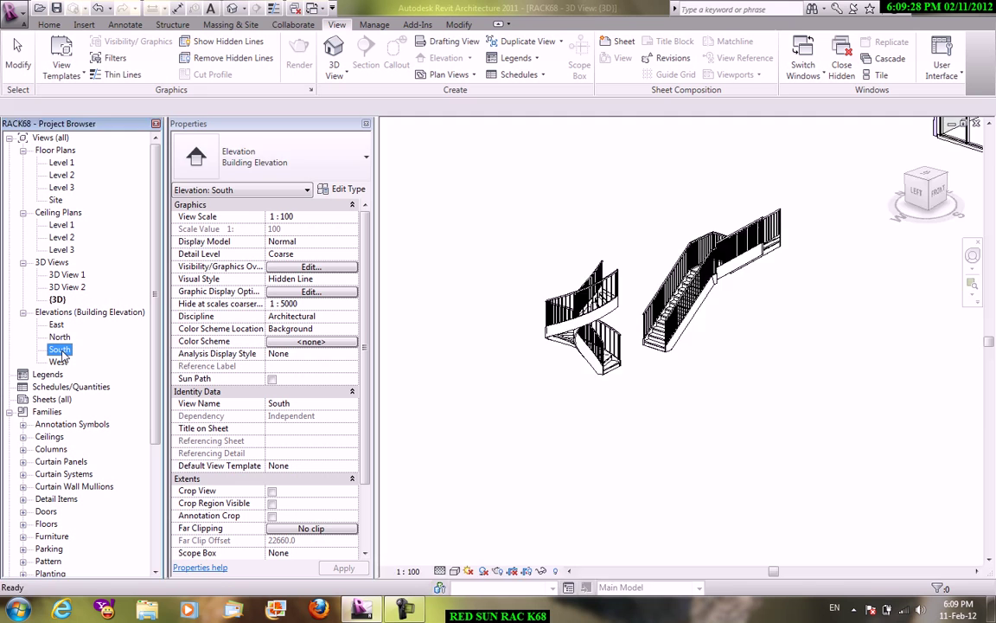
pyautogui.scroll(2, 702, 293)
pyautogui.moveTo(702, 293); pyautogui.dragTo(587, 360, button='middle')
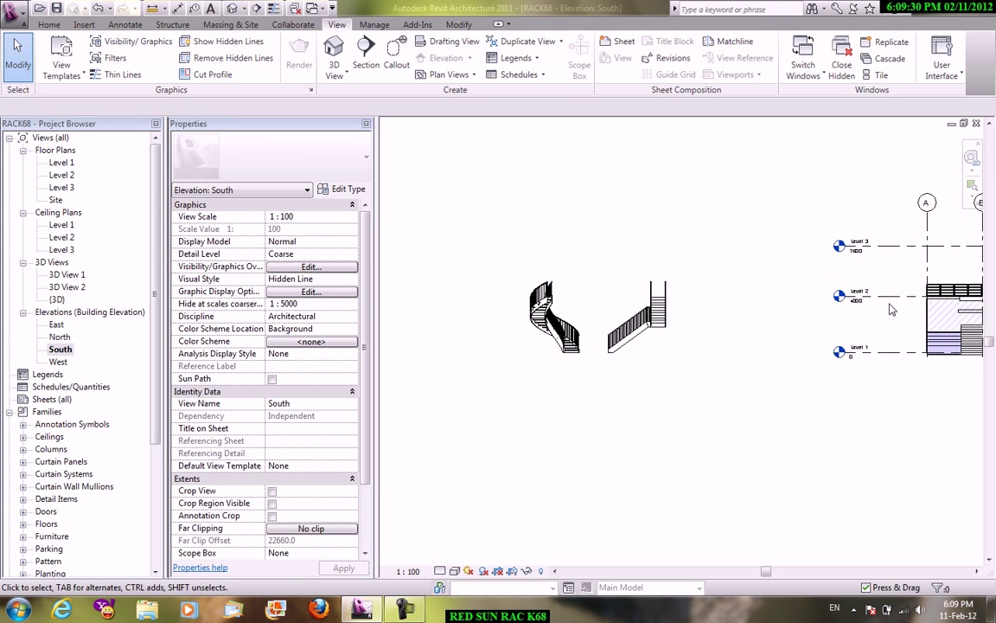
pyautogui.click(864, 295)
pyautogui.moveTo(461, 304); pyautogui.dragTo(454, 298)
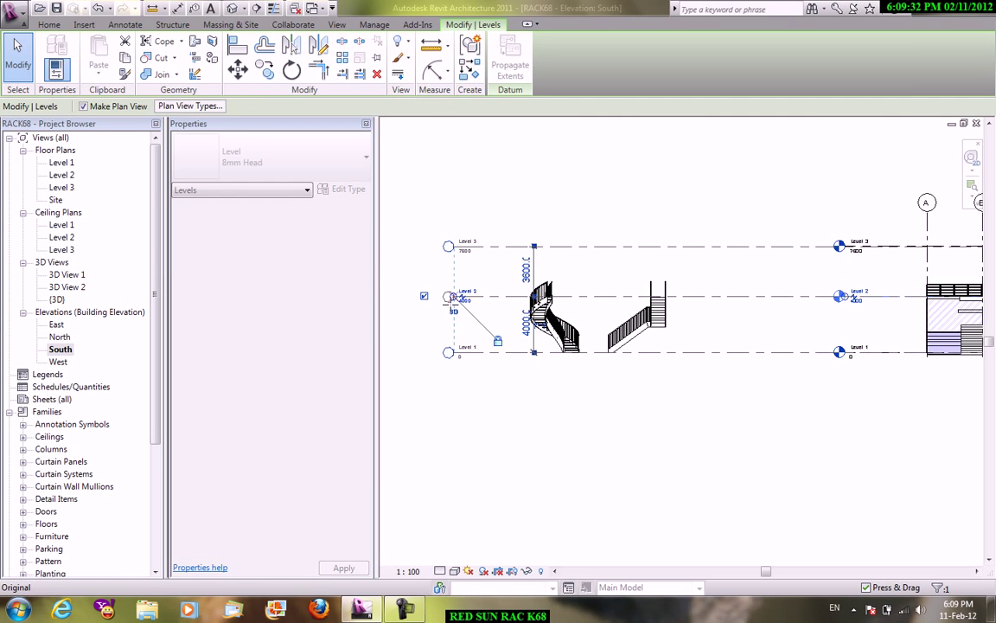
pyautogui.click(533, 266)
# Step: Pan the South elevation up to Level 3 and select the curved stair
pyautogui.scroll(1, 533, 266)
pyautogui.scroll(4, 534, 266)
pyautogui.scroll(-3, 583, 334)
pyautogui.scroll(1, 672, 278)
pyautogui.scroll(2, 611, 318)
pyautogui.moveTo(611, 318); pyautogui.dragTo(624, 334, button='middle')
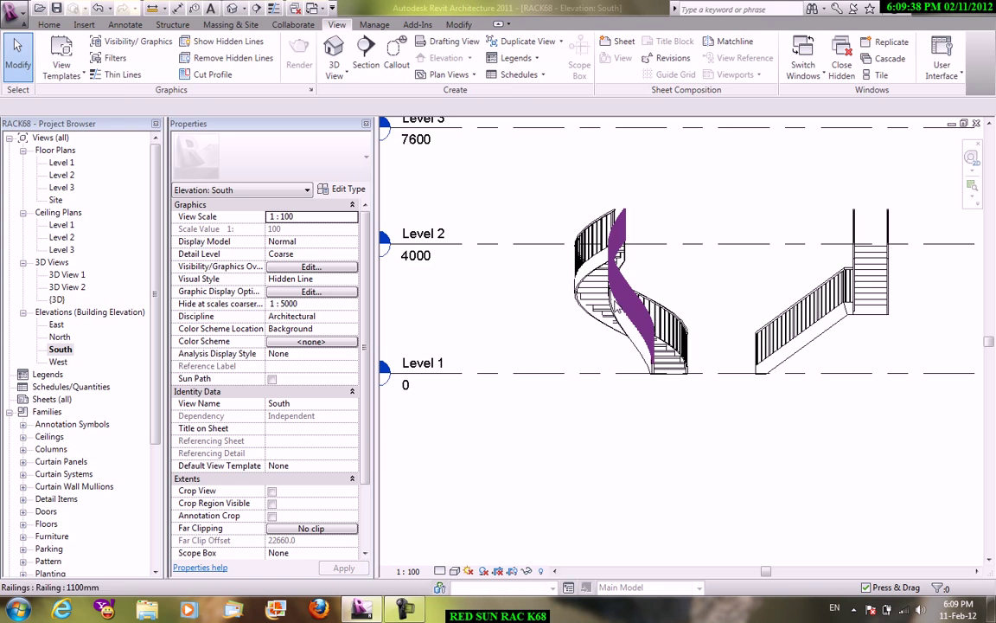
pyautogui.click(544, 269)
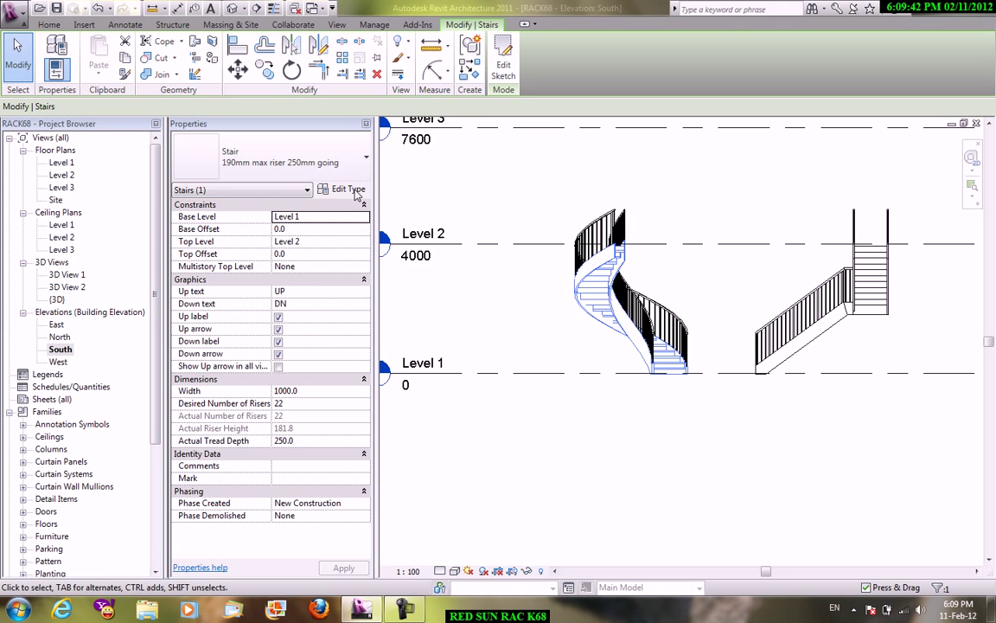
# Step: Reverse the spiral stair's up direction on Level 1 and check it in the Default 3D View
pyautogui.click(349, 190)
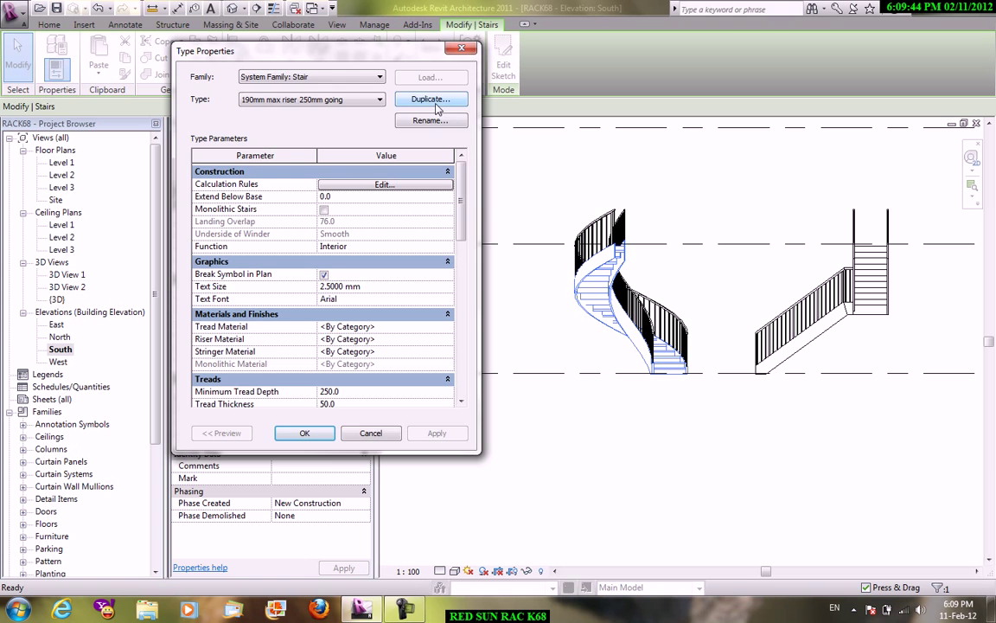
pyautogui.click(371, 432)
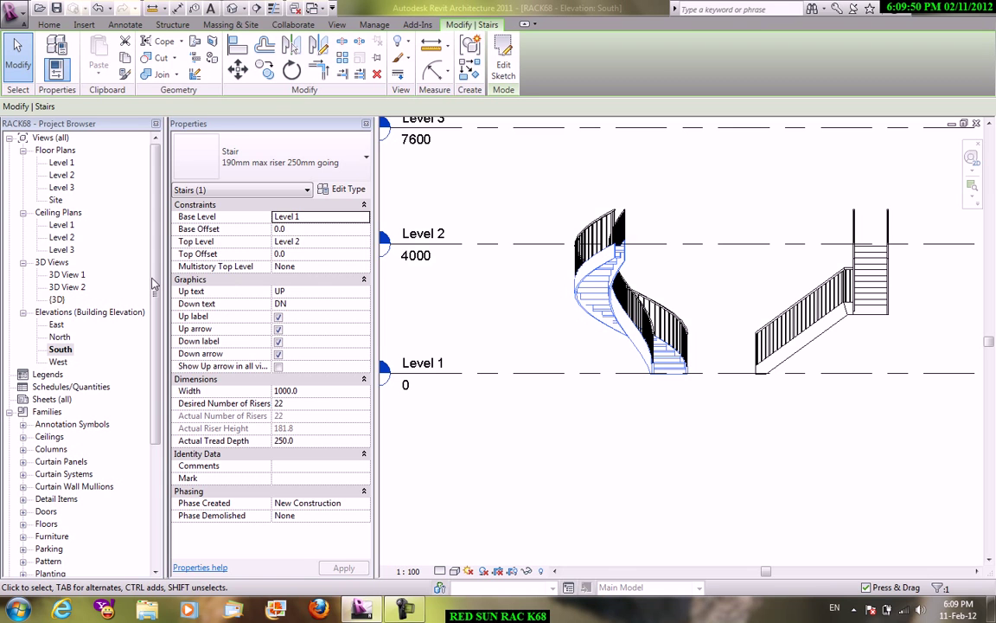
pyautogui.doubleClick(61, 163)
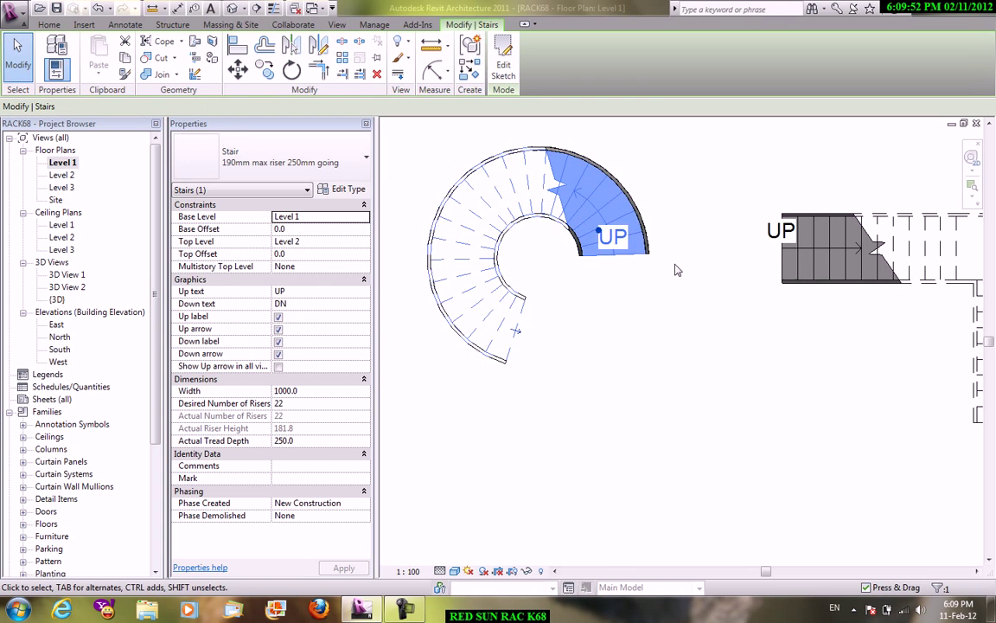
pyautogui.click(517, 333)
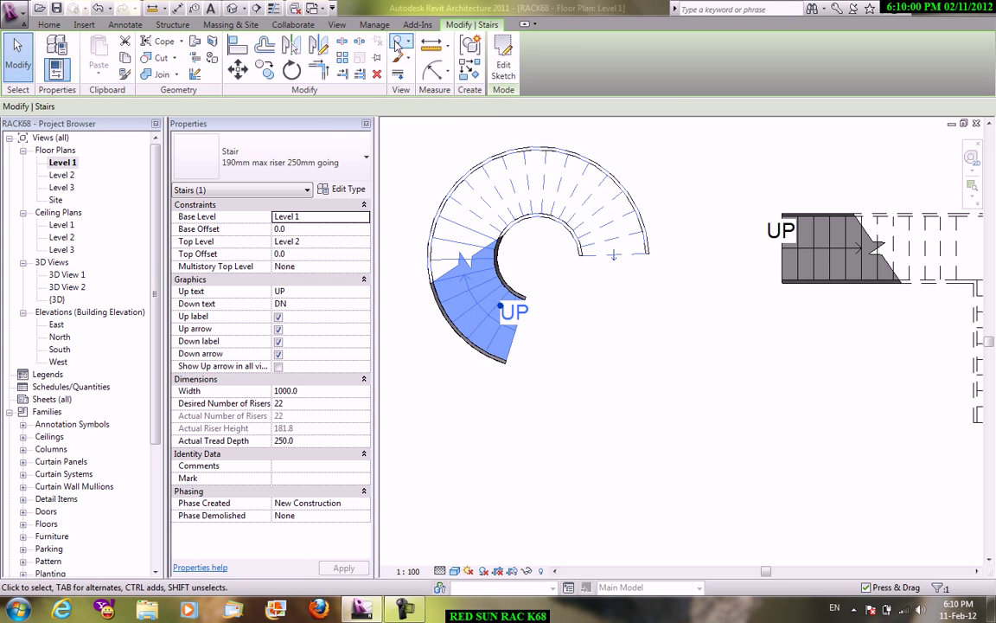
pyautogui.click(336, 24)
pyautogui.click(333, 67)
pyautogui.click(359, 98)
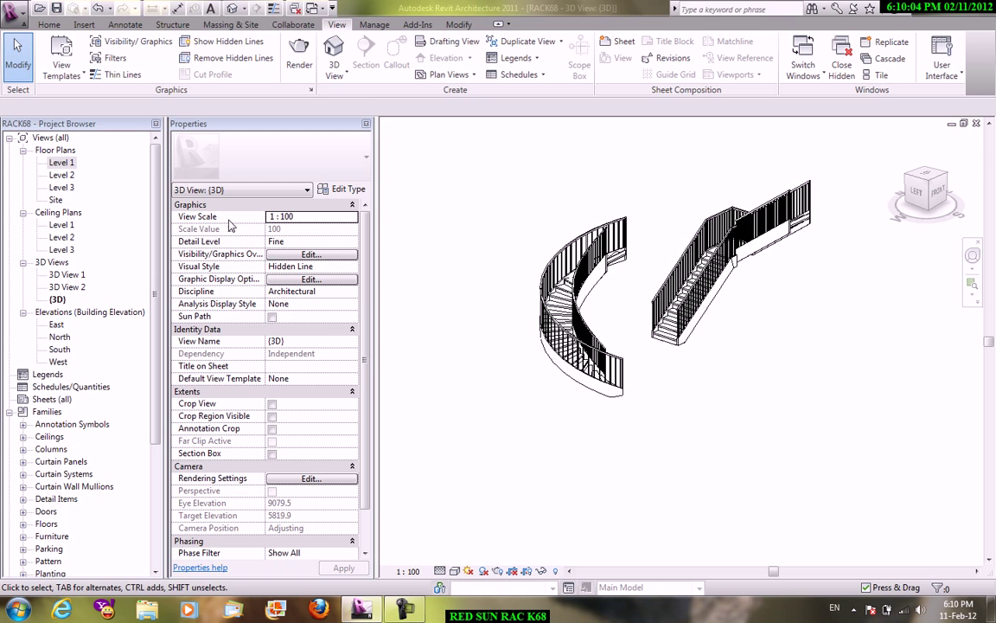
# Step: Reverse the L-shaped stair's up direction and show both stairs in the Default 3D View
pyautogui.doubleClick(65, 162)
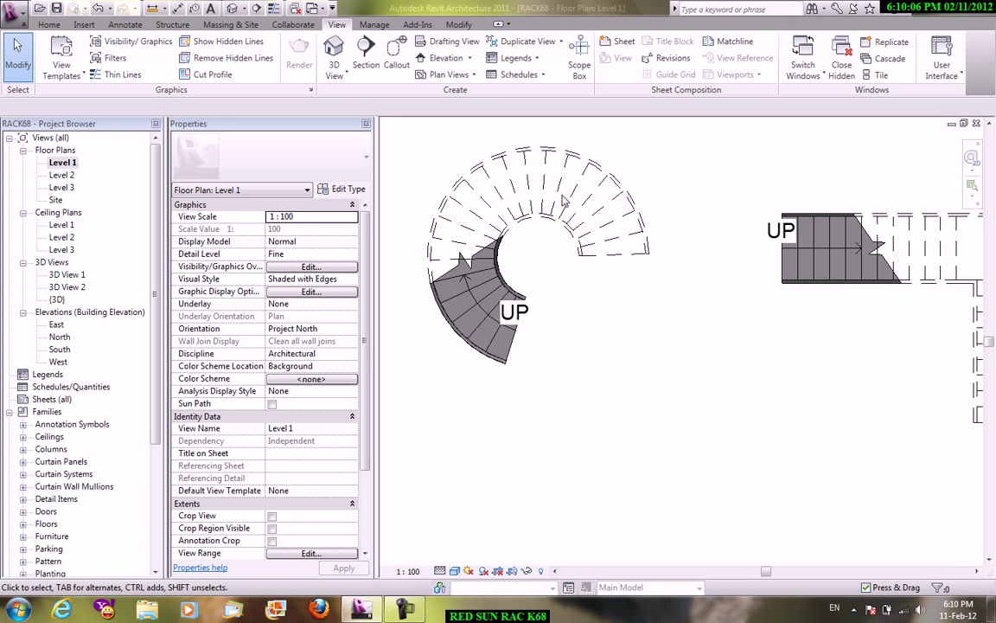
pyautogui.click(510, 175)
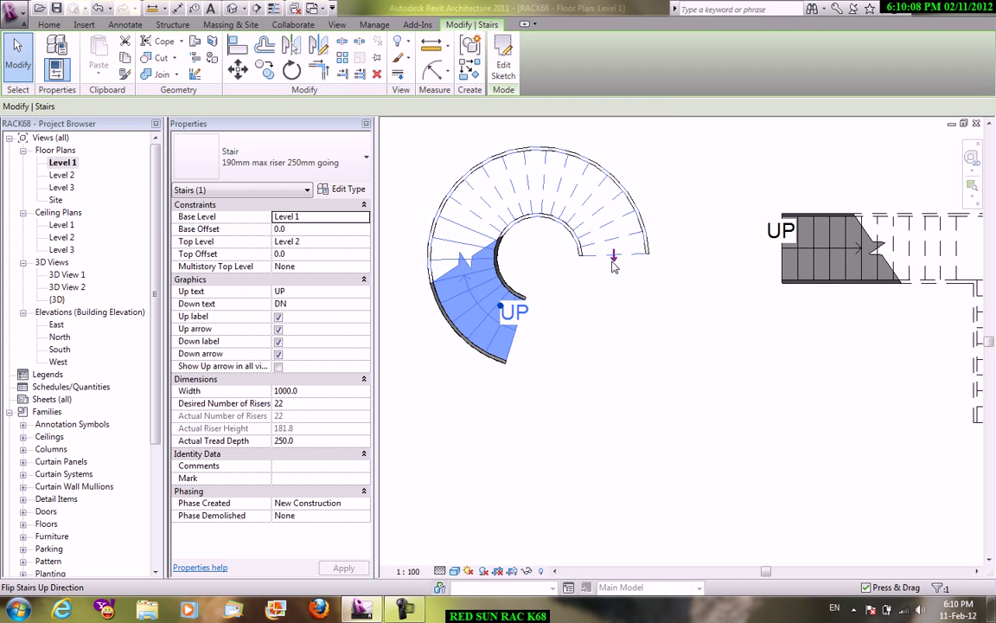
pyautogui.click(656, 352)
pyautogui.moveTo(656, 353); pyautogui.dragTo(534, 351, button='middle')
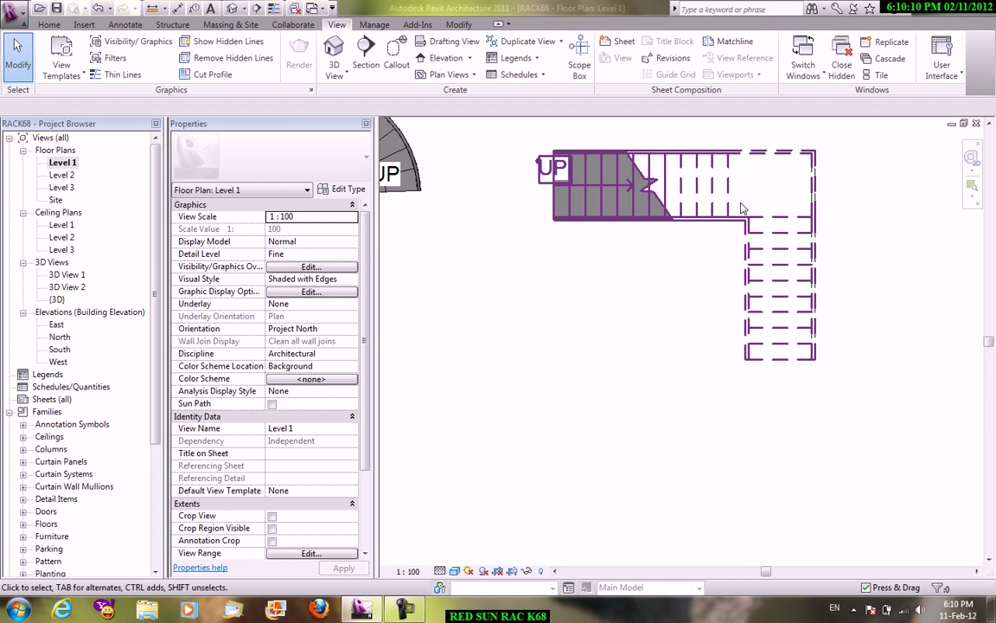
pyautogui.click(729, 193)
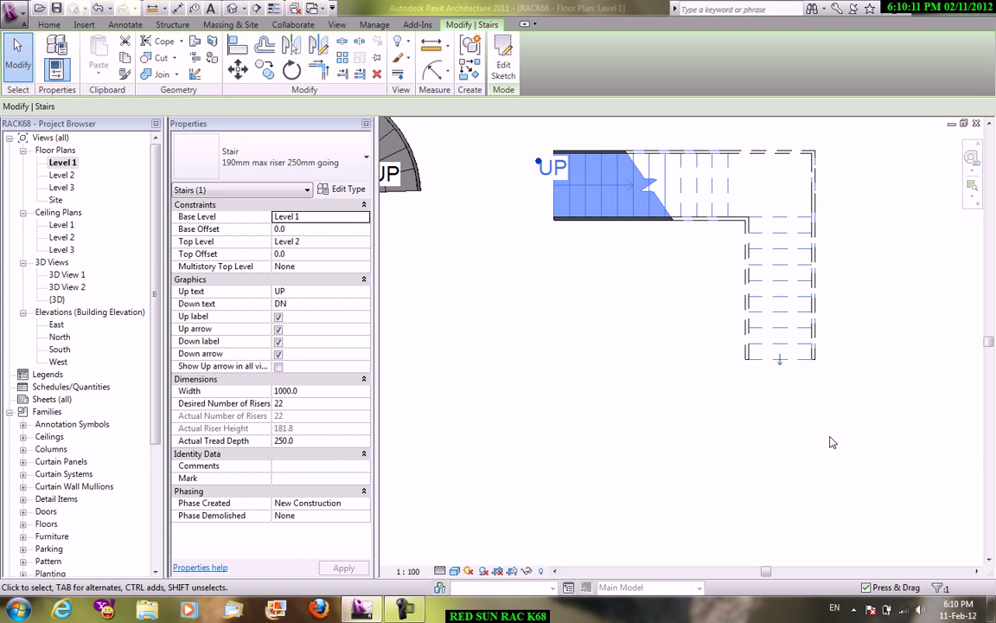
pyautogui.click(781, 362)
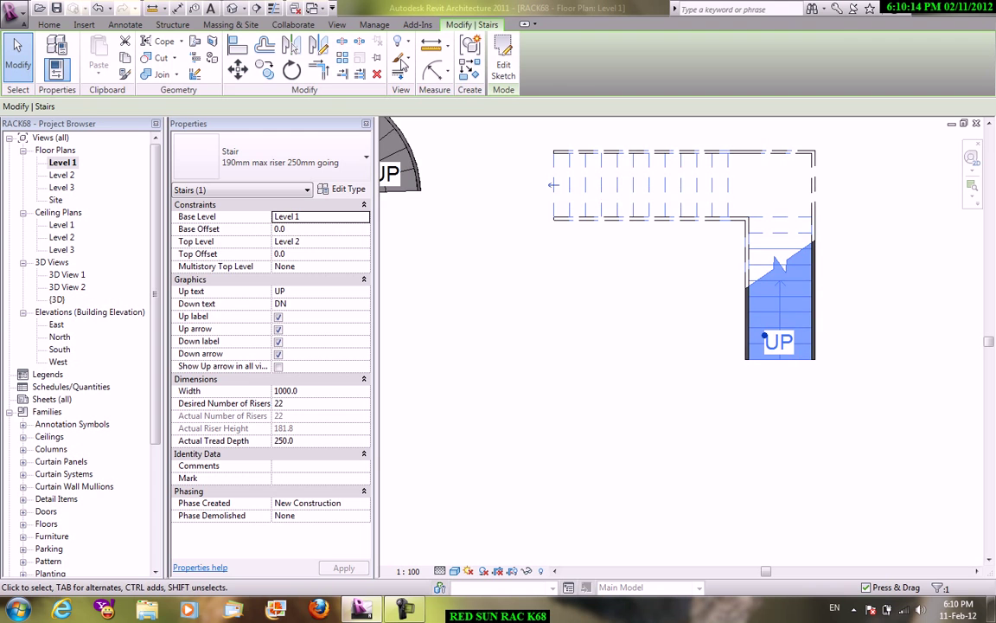
pyautogui.click(336, 24)
pyautogui.click(334, 71)
pyautogui.click(357, 98)
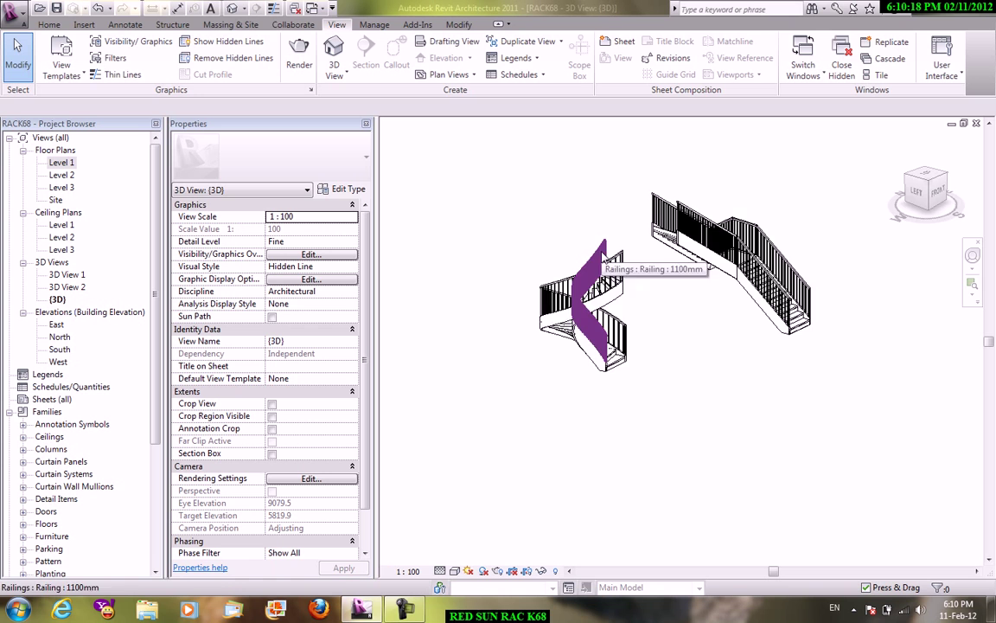
# Step: Set the curved stair's Width to 1200 in Properties and apply it
pyautogui.scroll(2, 562, 294)
pyautogui.moveTo(526, 334)
pyautogui.mouseDown(button='middle')
pyautogui.moveTo(746, 409)
pyautogui.moveTo(736, 400)
pyautogui.mouseUp(button='middle')
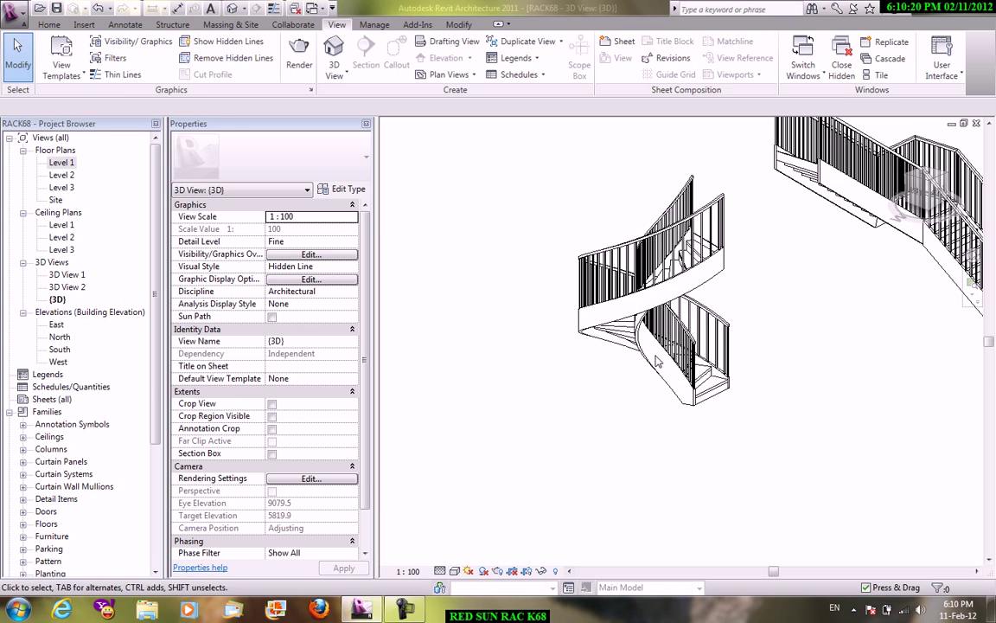
pyautogui.click(578, 304)
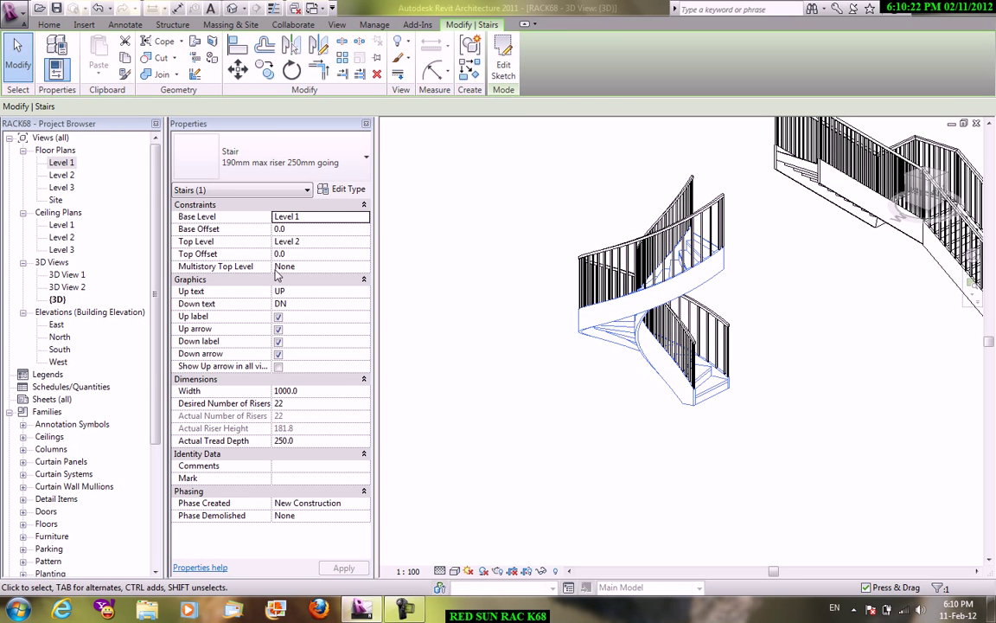
pyautogui.click(313, 393)
pyautogui.write('1200')
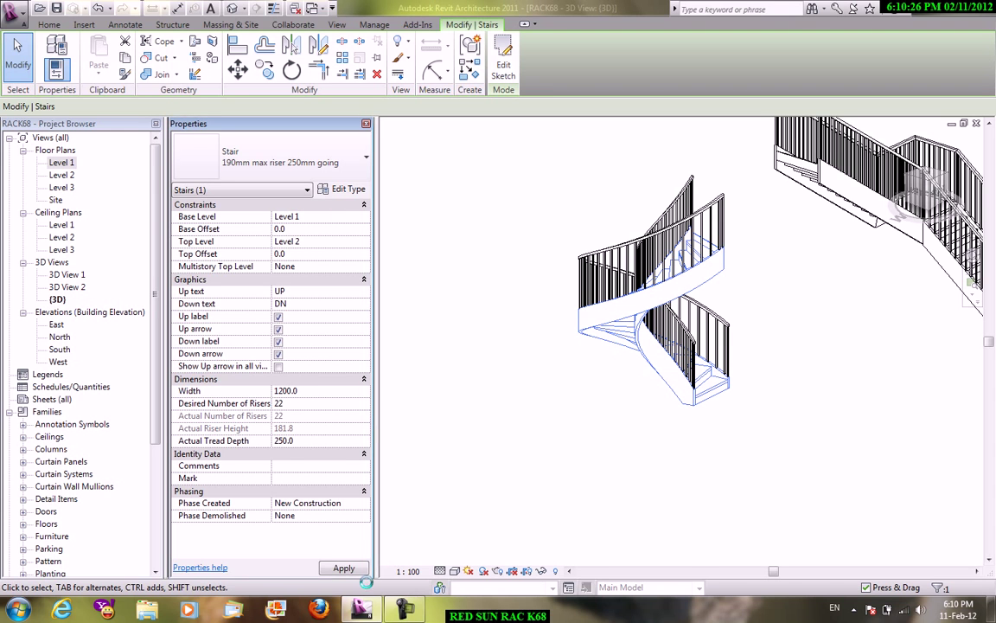
pyautogui.click(529, 453)
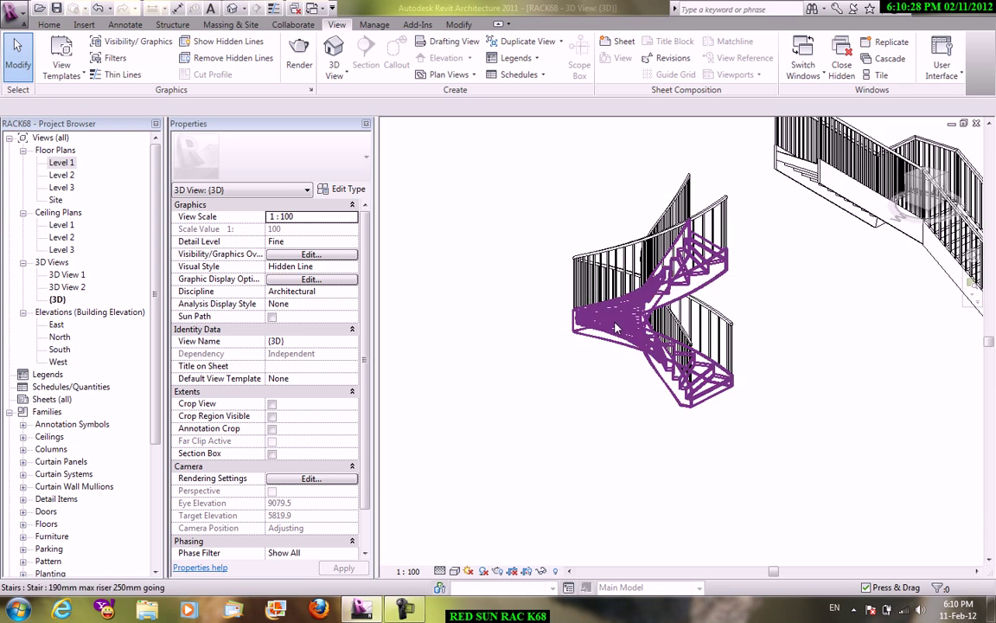
# Step: Orbit around the widened curved stair in 3D, then open the South elevation
pyautogui.keyDown('shift'); pyautogui.moveTo(616, 327); pyautogui.dragTo(616, 361, button='middle'); pyautogui.keyUp('shift')
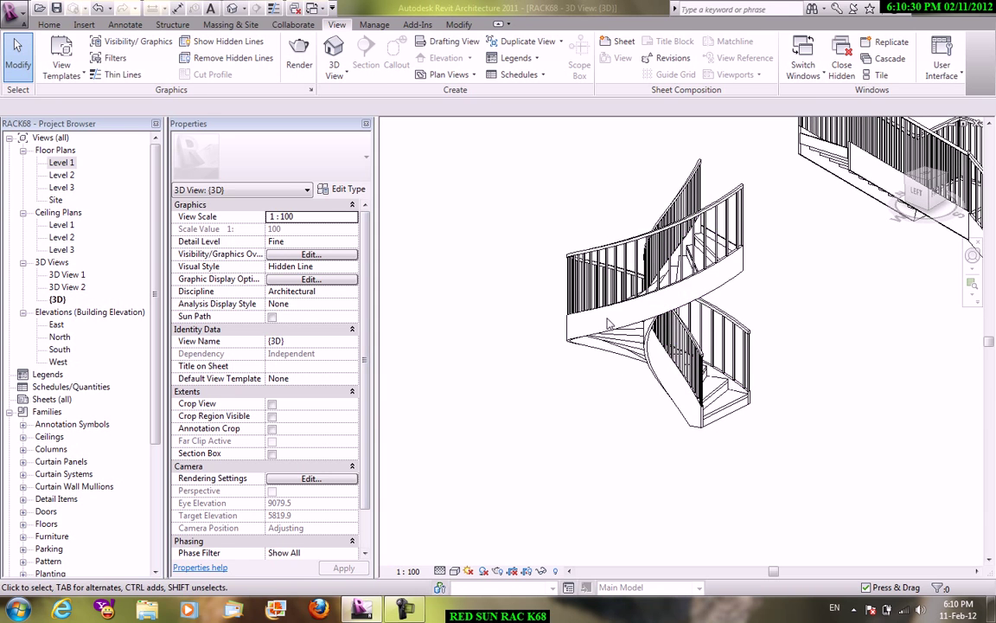
pyautogui.click(564, 282)
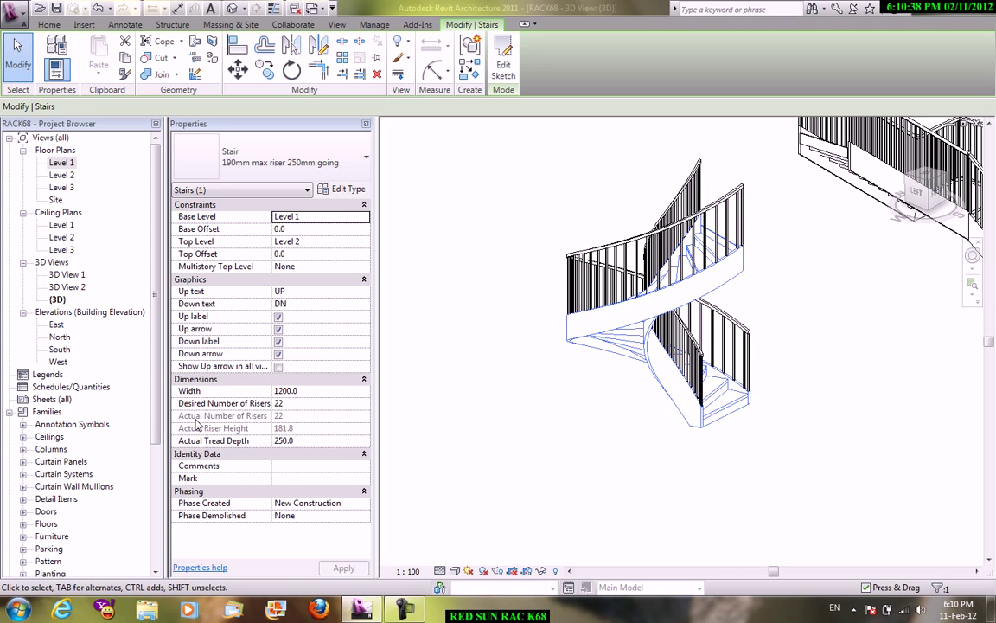
pyautogui.click(317, 430)
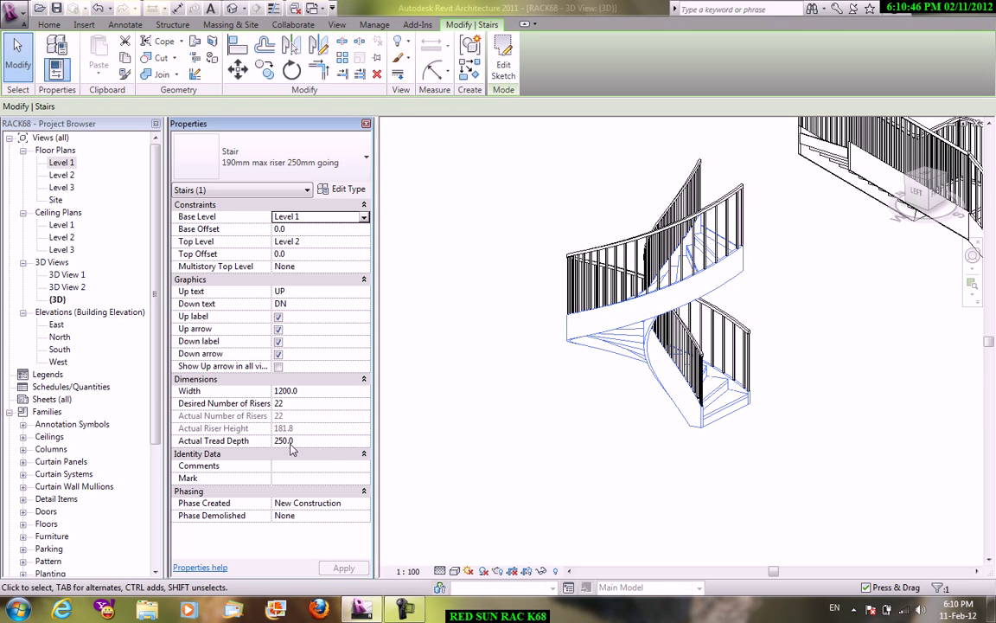
pyautogui.moveTo(597, 277)
pyautogui.keyDown('shift'); pyautogui.mouseDown(button='middle')
pyautogui.moveTo(642, 250)
pyautogui.moveTo(244, 266)
pyautogui.mouseUp(button='middle'); pyautogui.keyUp('shift')
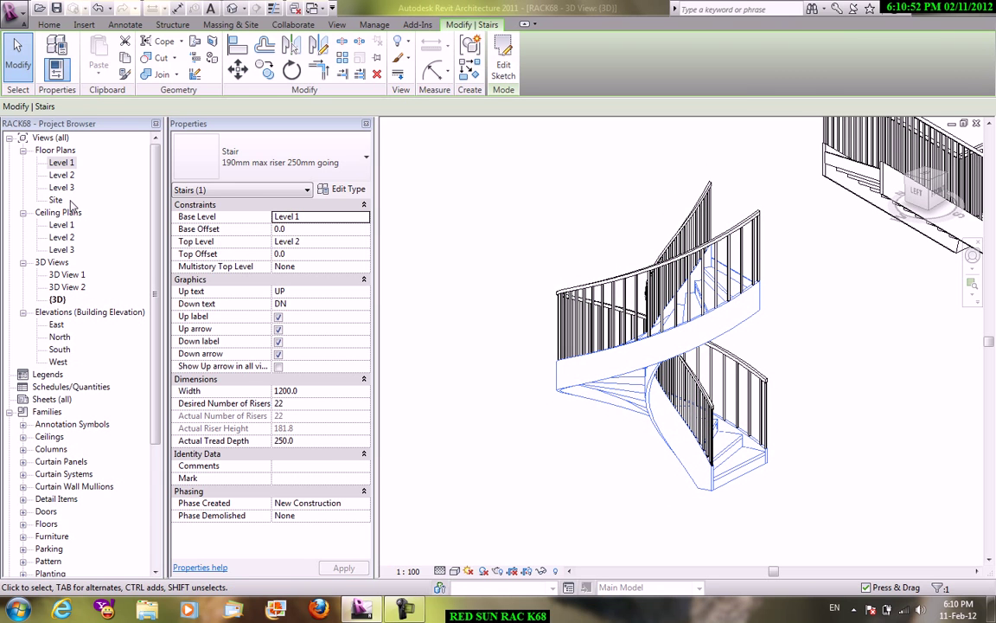
pyautogui.click(59, 350)
pyautogui.doubleClick(59, 350)
# Step: Open the Level 1 plan and pan to leave empty space left of both stairs
pyautogui.scroll(-1, 549, 340)
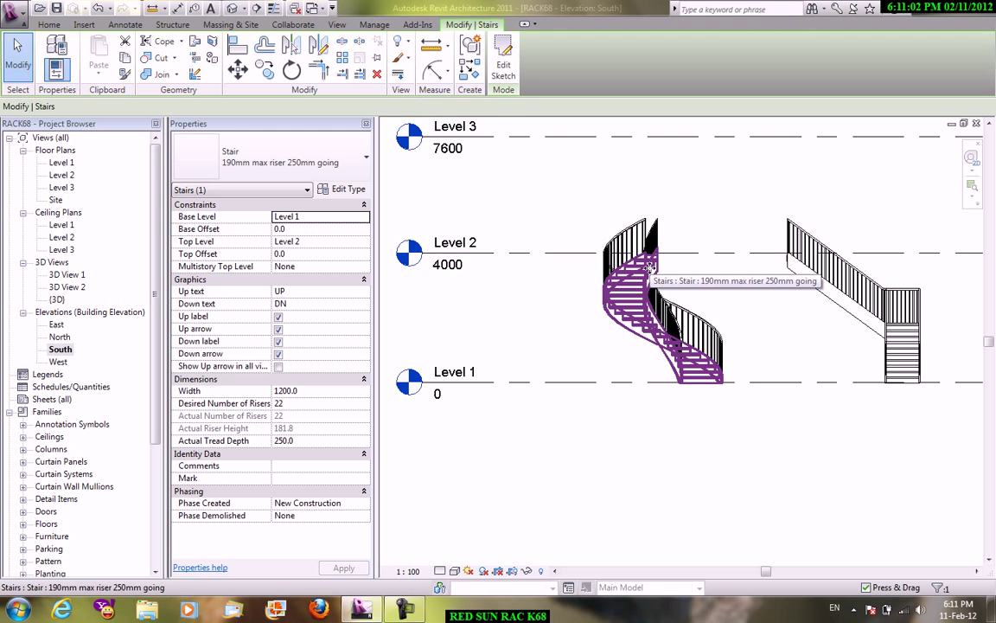
pyautogui.doubleClick(61, 161)
pyautogui.moveTo(642, 299); pyautogui.dragTo(839, 407, button='middle')
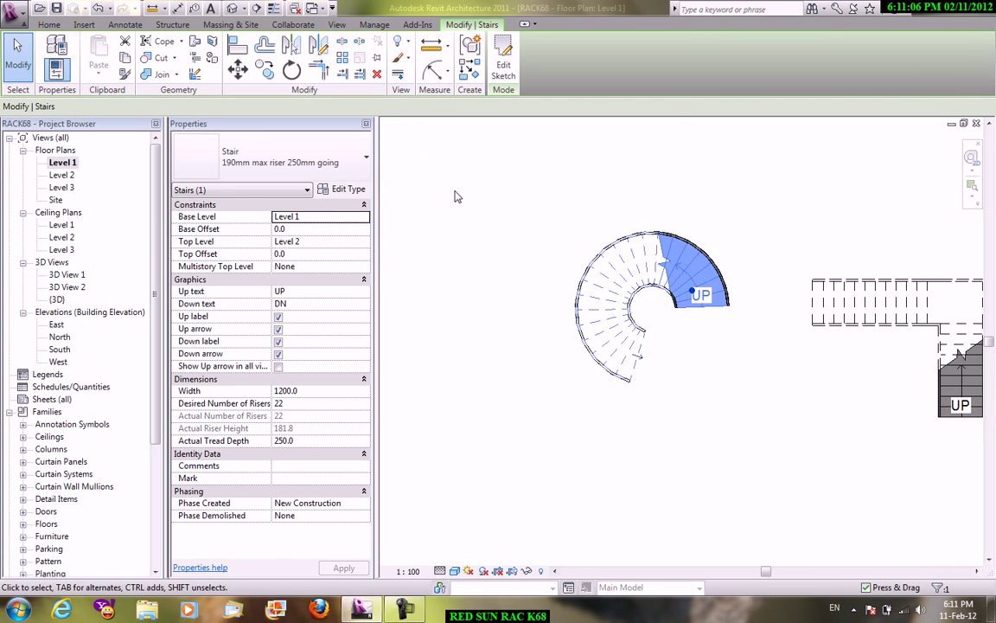
pyautogui.click(437, 206)
pyautogui.scroll(2, 793, 322)
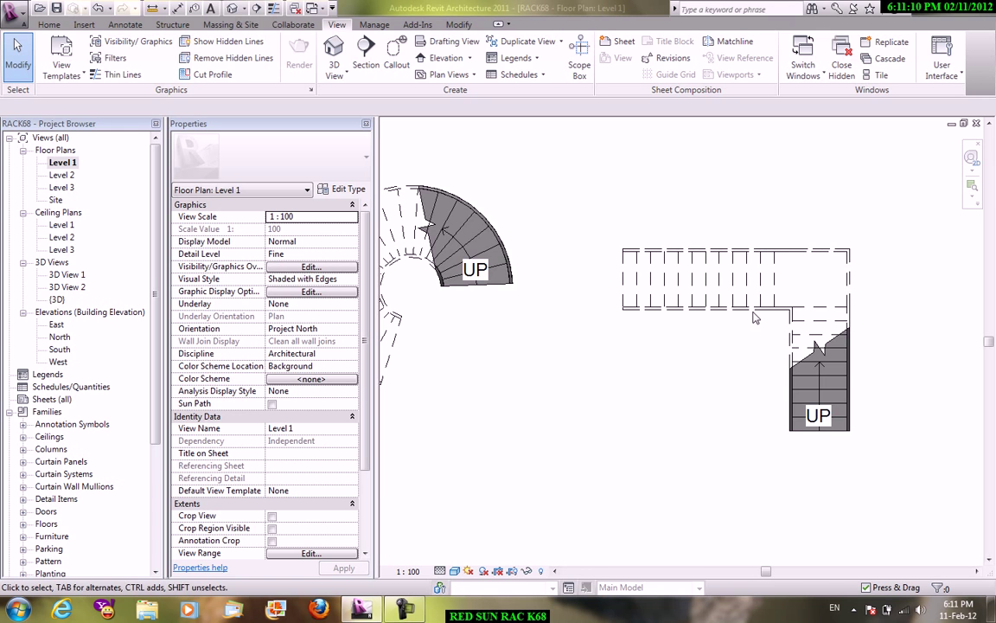
pyautogui.scroll(-2, 677, 256)
pyautogui.moveTo(676, 256); pyautogui.dragTo(762, 362, button='middle')
pyautogui.moveTo(384, 165)
pyautogui.mouseDown(button='middle')
pyautogui.moveTo(586, 190)
pyautogui.moveTo(521, 225)
pyautogui.mouseUp(button='middle')
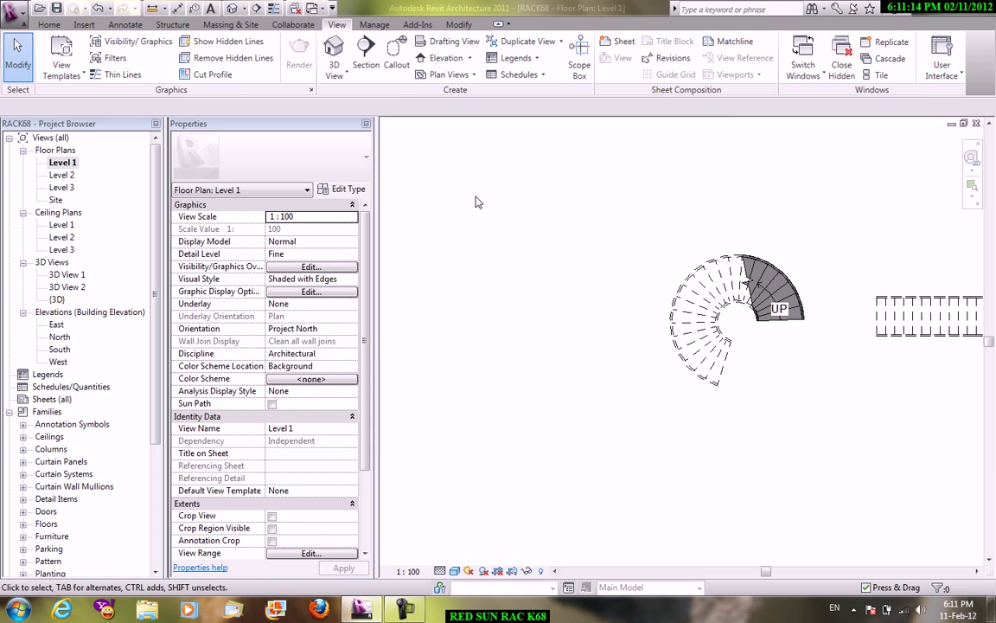
pyautogui.click(49, 25)
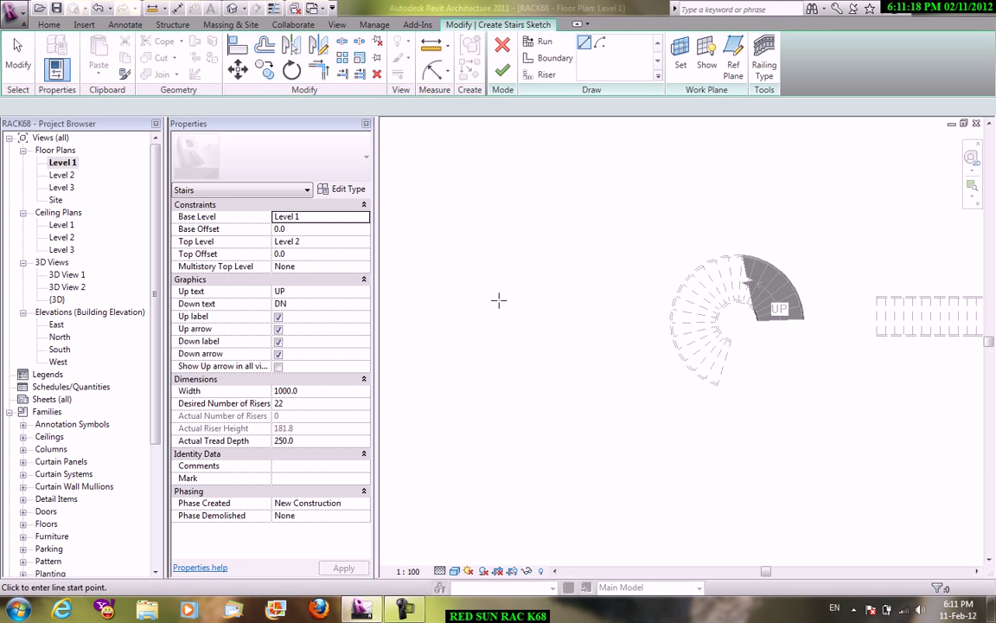
pyautogui.click(449, 294)
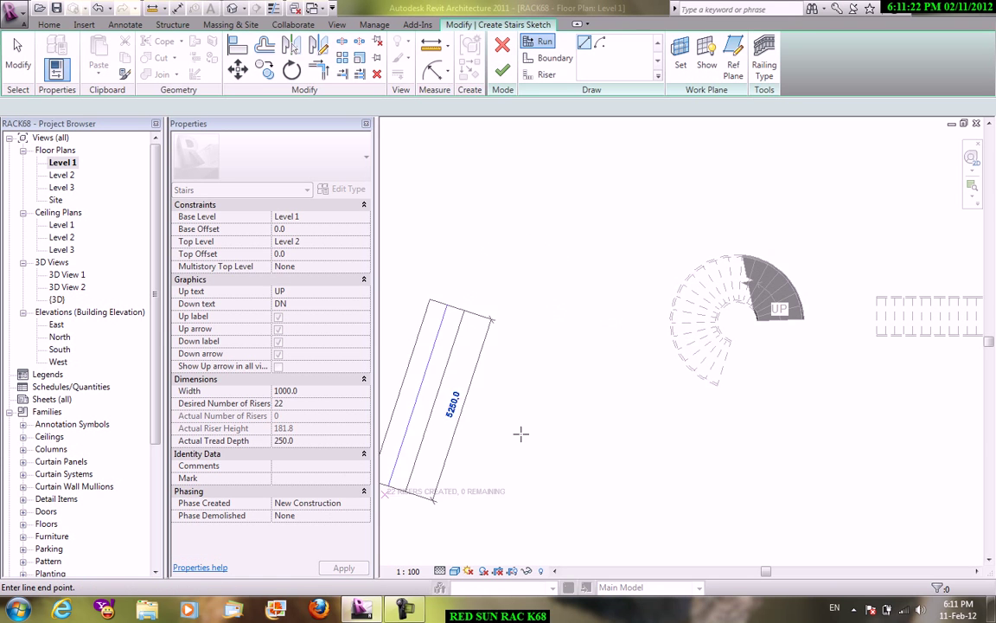
pyautogui.press('Escape')
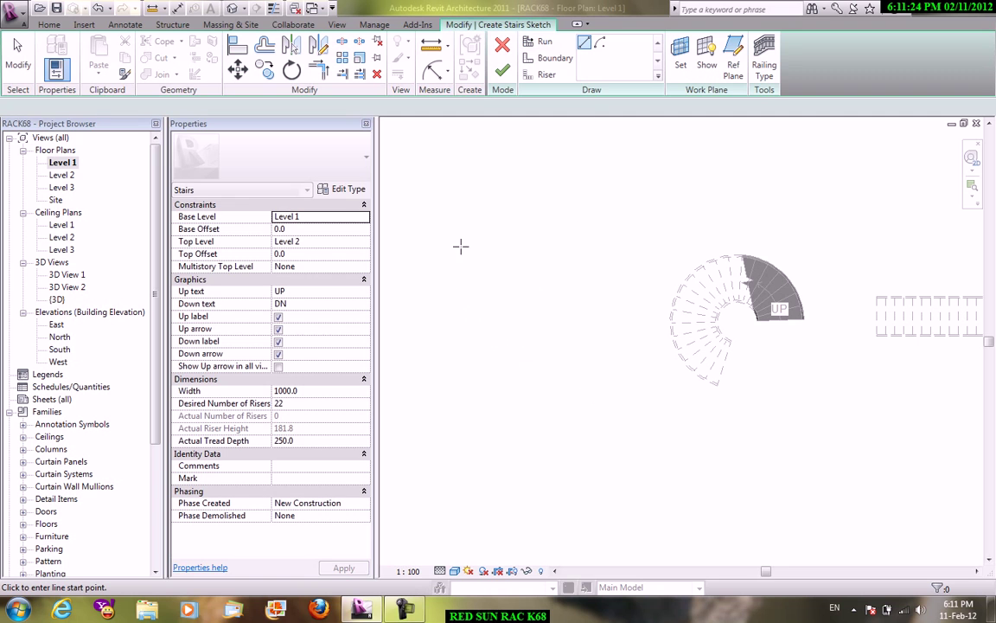
pyautogui.click(294, 403)
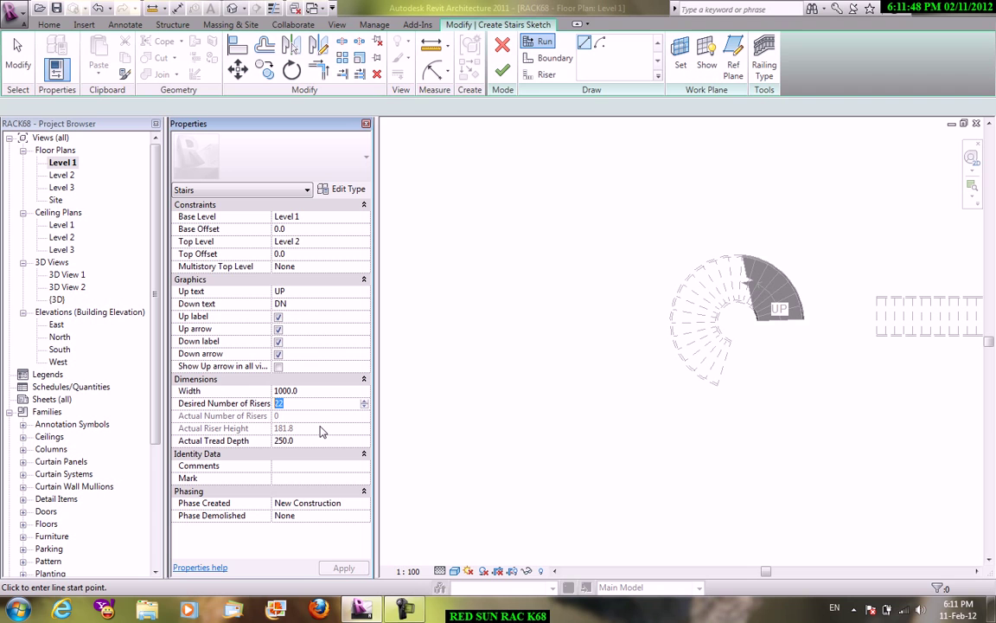
# Step: Sketch a straight 22-riser stair run spanning 5250.0 beside the spiral stair on Level 1
pyautogui.write('22')
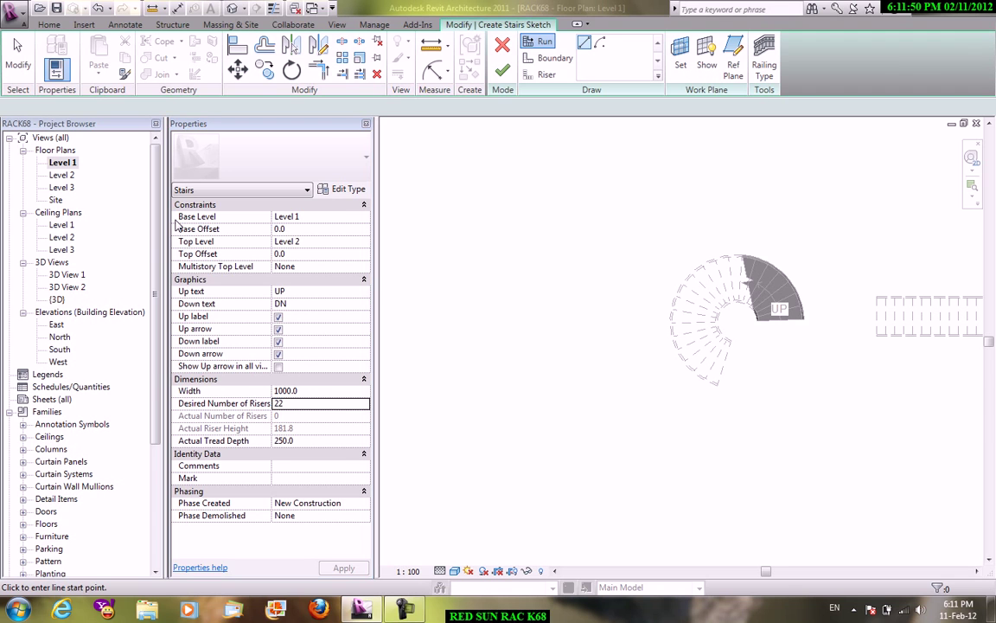
pyautogui.click(293, 407)
pyautogui.click(299, 403)
pyautogui.click(438, 307)
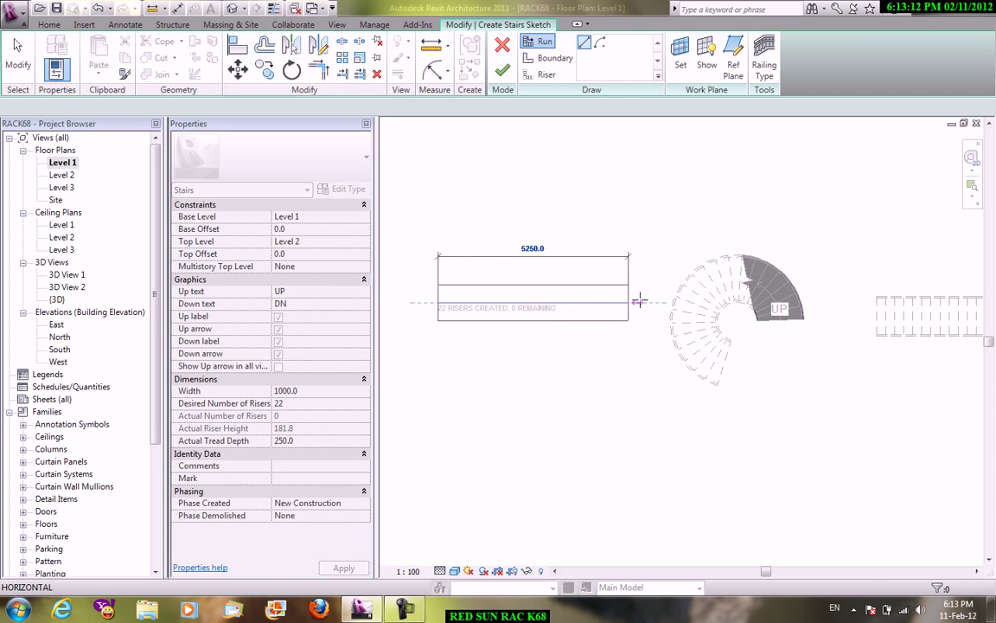
pyautogui.click(628, 304)
# Step: Finish the sketch so the straight 22-riser stair becomes a stair element, then deselect it
pyautogui.click(502, 70)
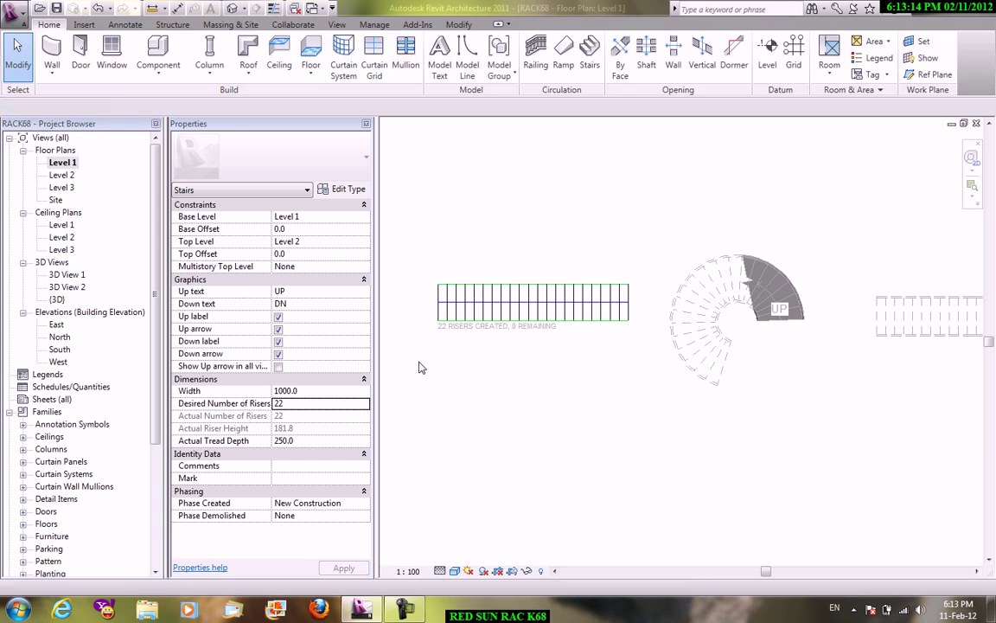
pyautogui.click(443, 294)
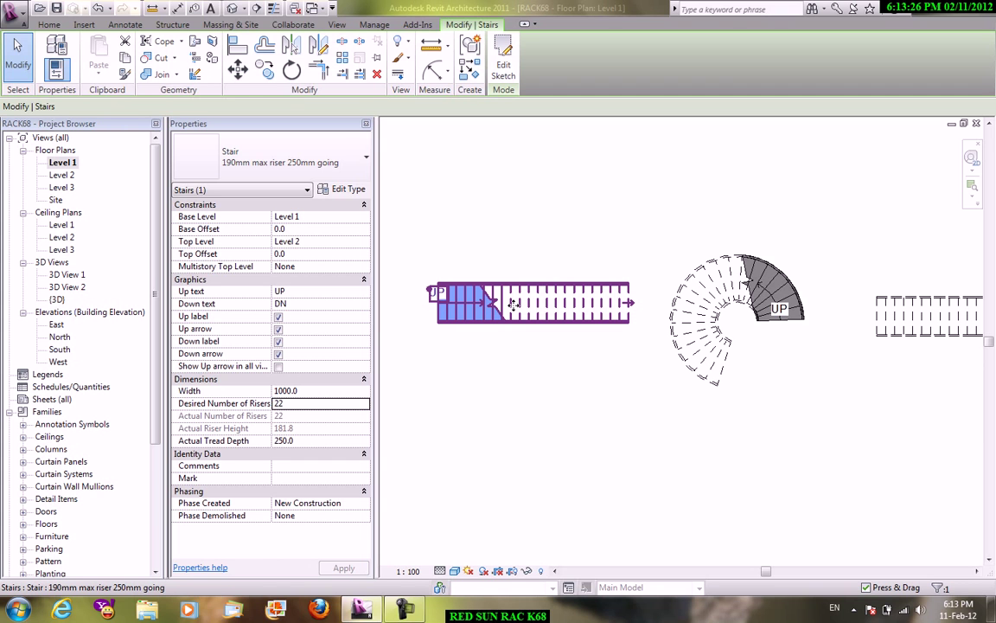
pyautogui.click(463, 229)
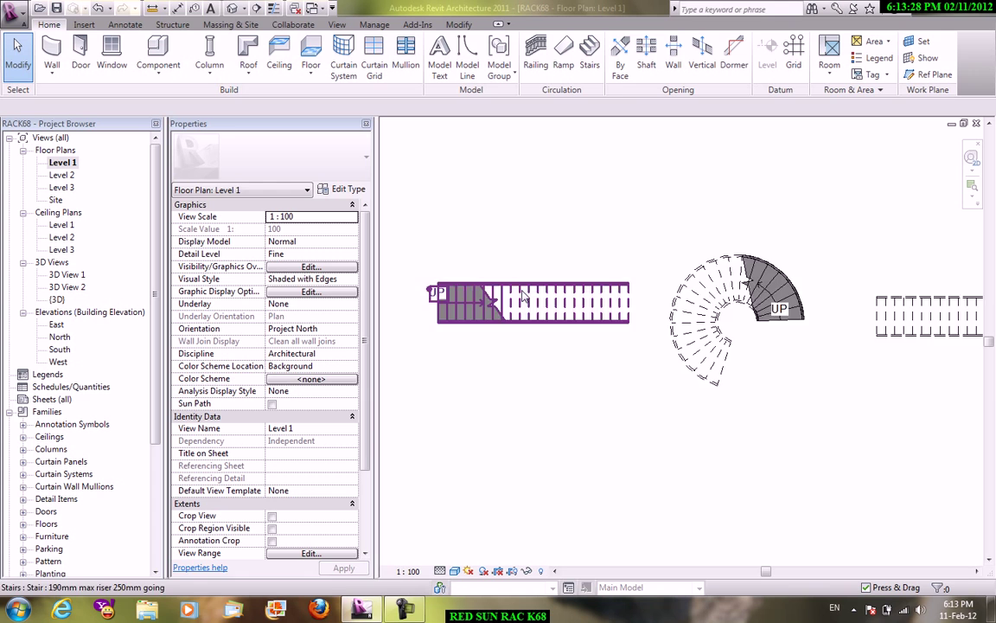
# Step: Zoom and pan the plan to centre the curved stair, and select it
pyautogui.scroll(4, 700, 303)
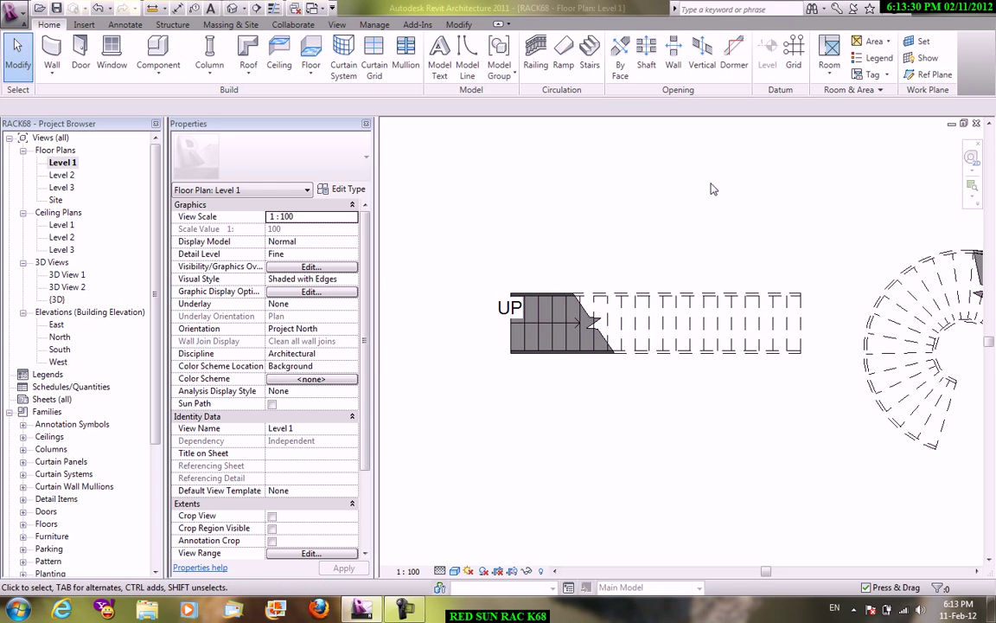
pyautogui.scroll(-3, 711, 187)
pyautogui.scroll(2, 613, 191)
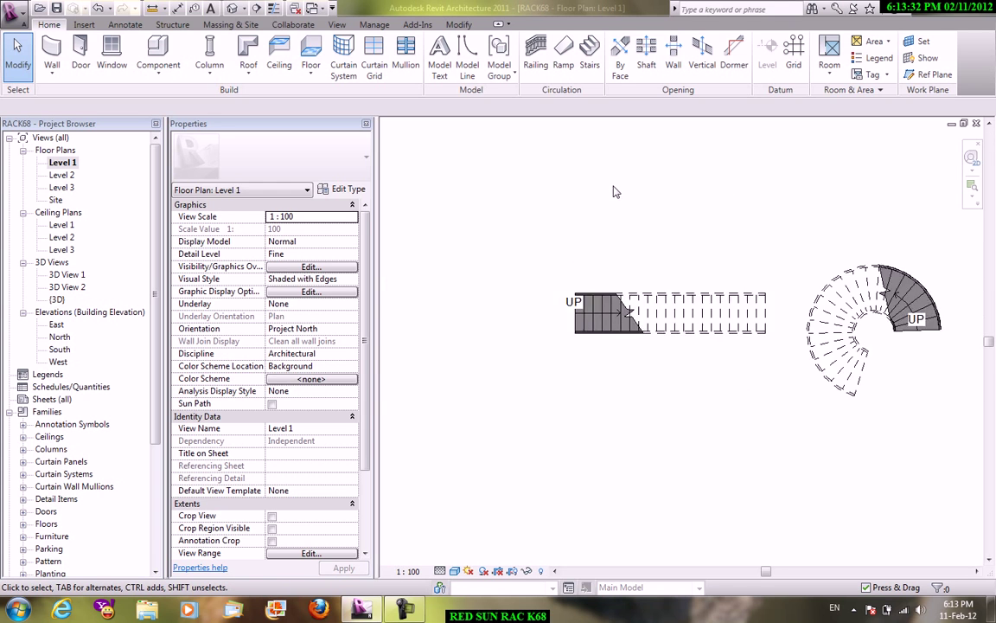
pyautogui.scroll(2, 596, 224)
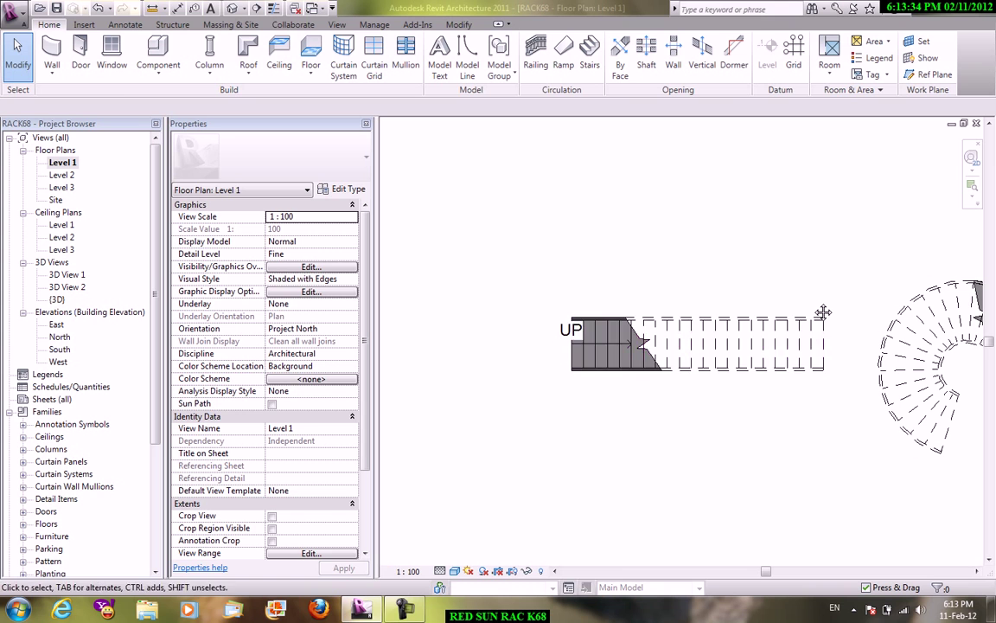
pyautogui.moveTo(822, 311); pyautogui.dragTo(633, 311, button='middle')
pyautogui.click(644, 320)
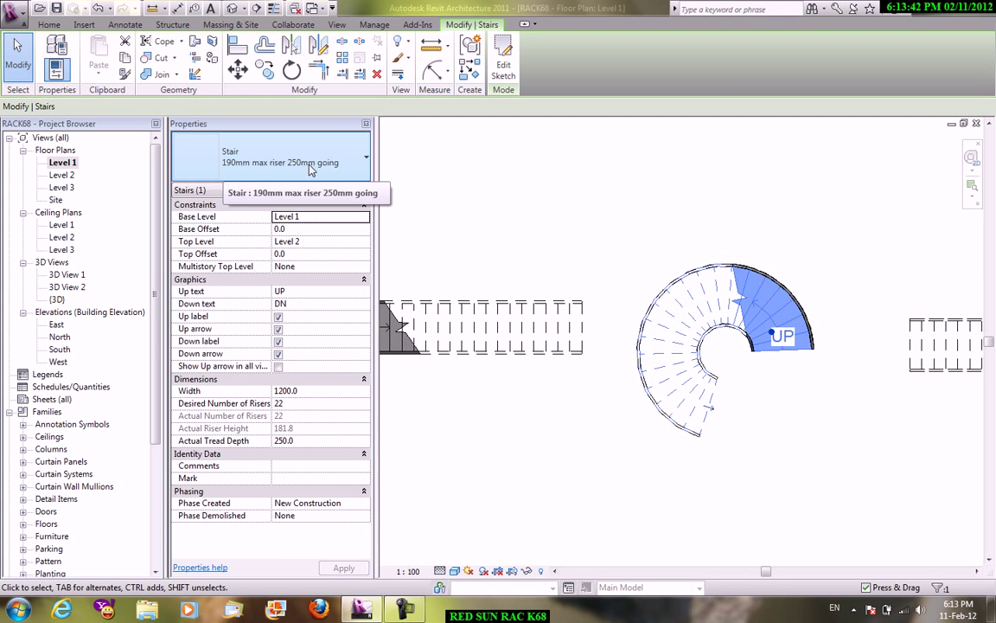
pyautogui.click(328, 190)
pyautogui.click(446, 101)
pyautogui.write('A')
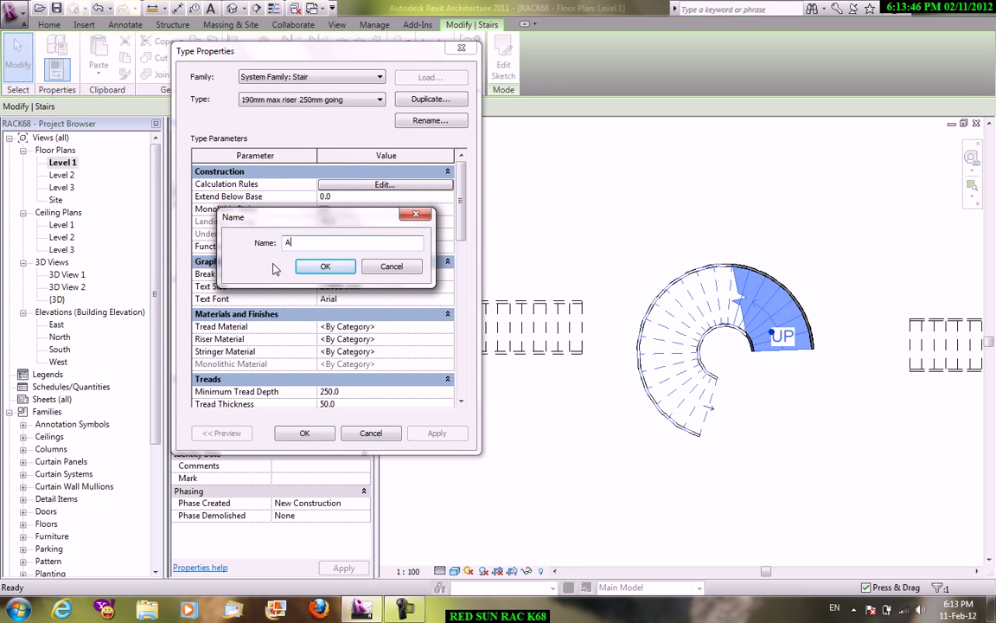
pyautogui.click(325, 267)
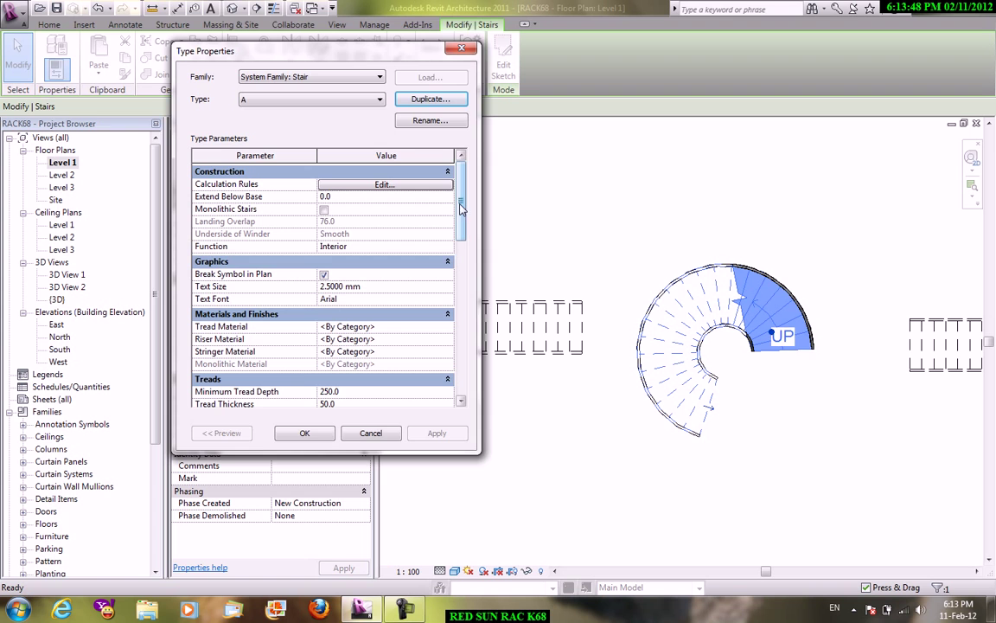
pyautogui.moveTo(350, 58); pyautogui.dragTo(325, 38)
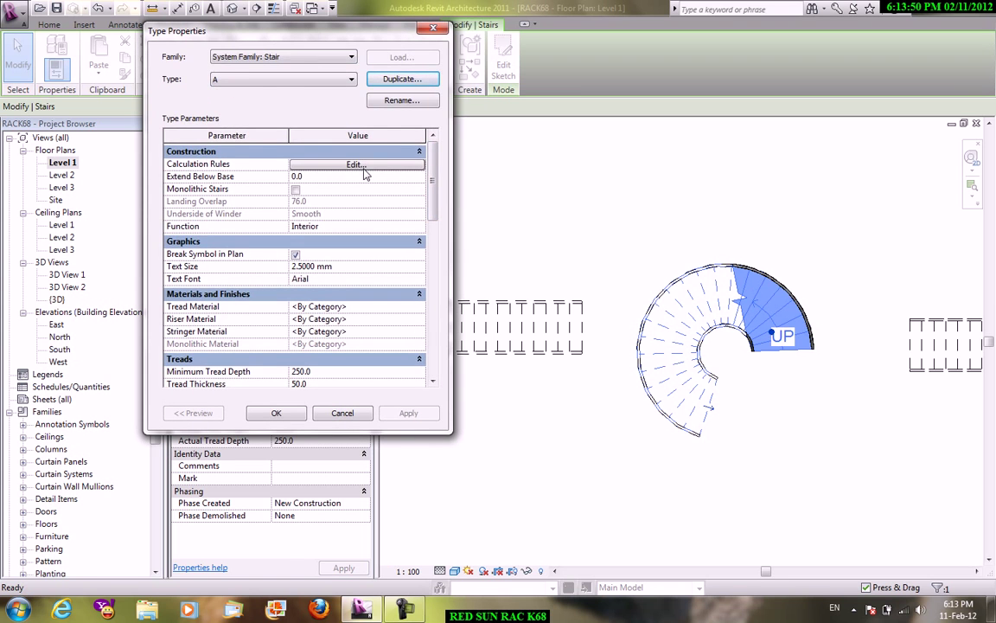
pyautogui.click(360, 166)
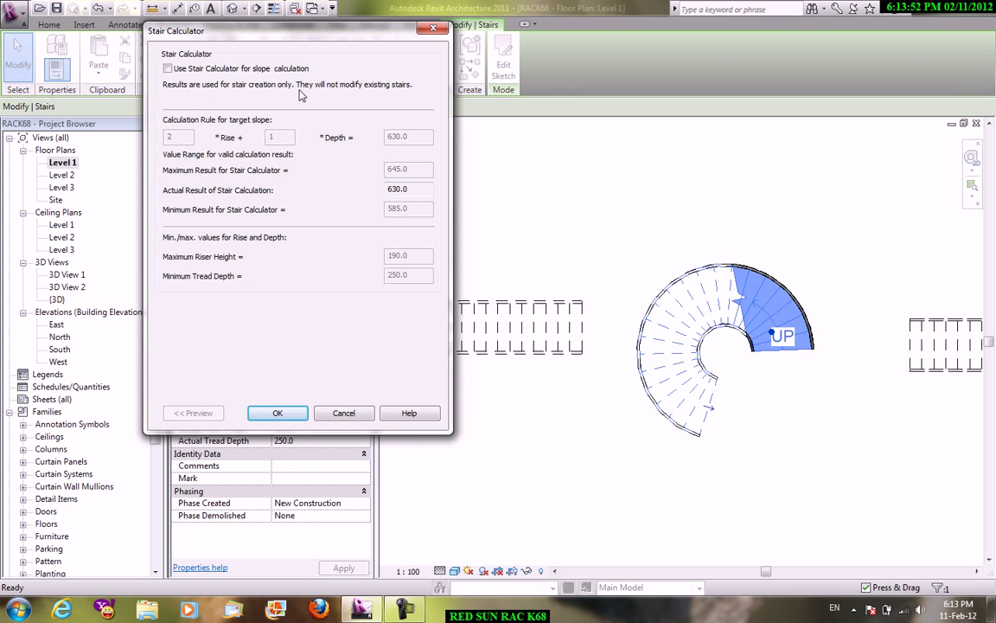
pyautogui.moveTo(297, 43); pyautogui.dragTo(318, 50)
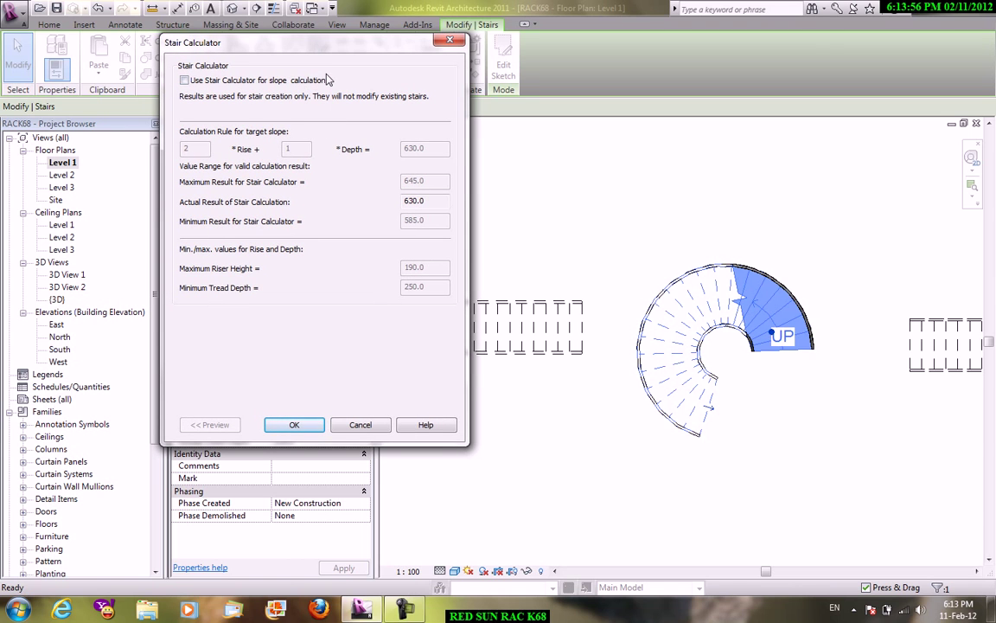
pyautogui.click(185, 81)
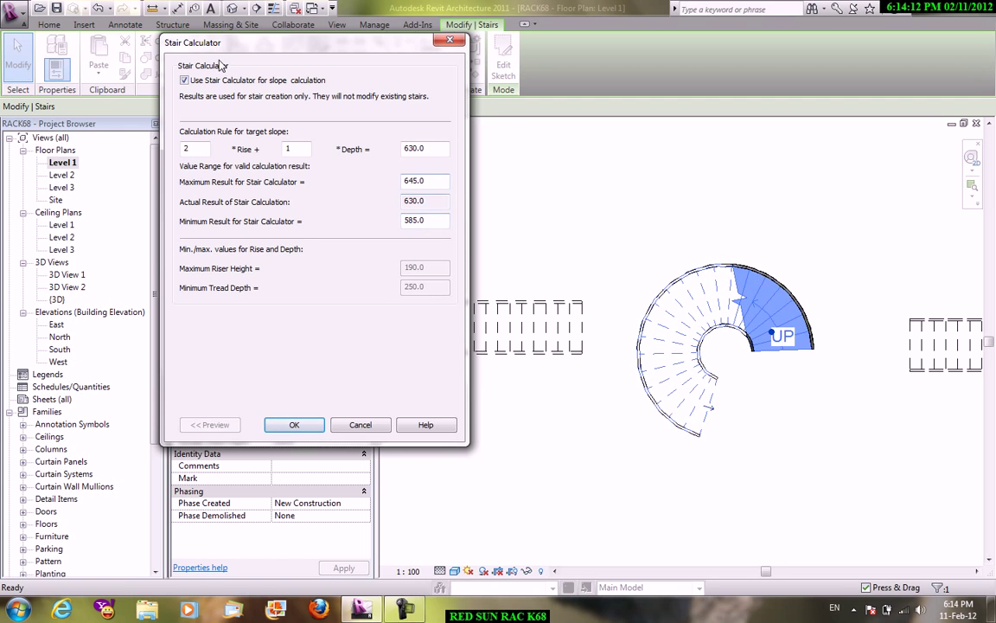
pyautogui.click(198, 81)
pyautogui.click(372, 426)
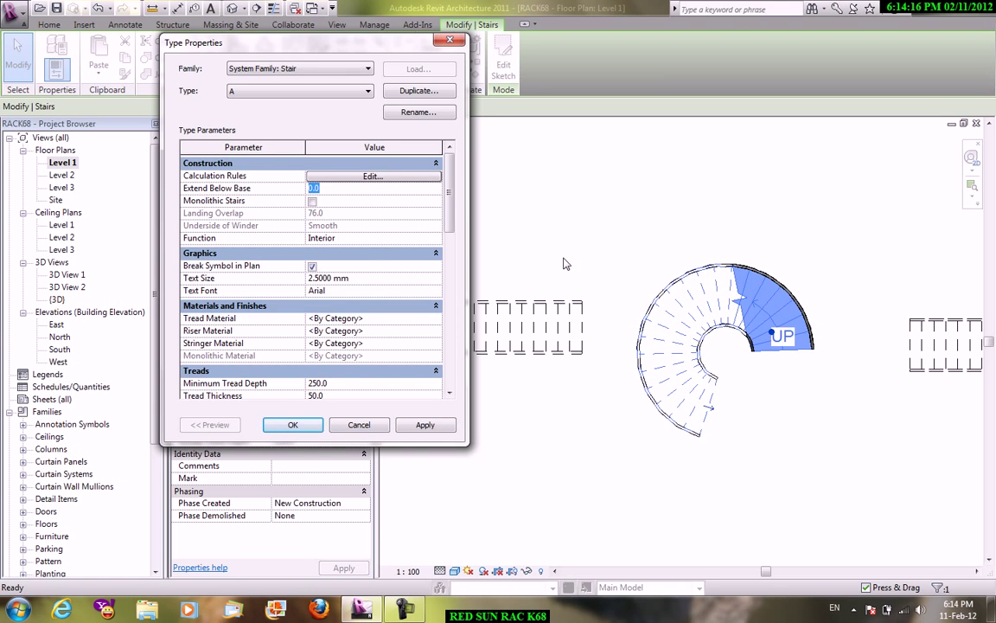
pyautogui.click(357, 424)
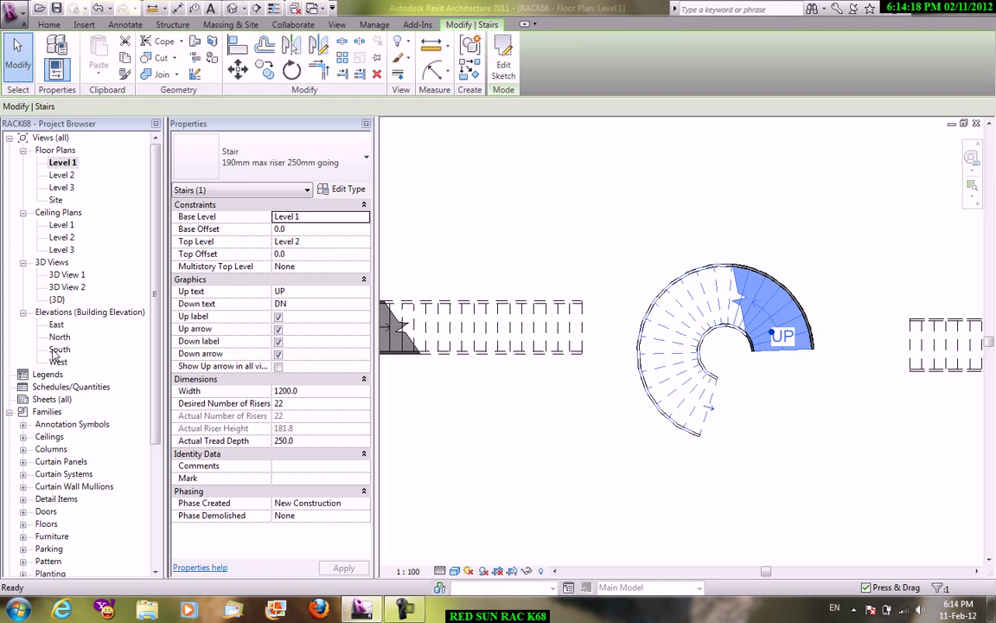
# Step: In the South elevation, duplicate the curved stair's type as a new type named 'a'
pyautogui.doubleClick(54, 350)
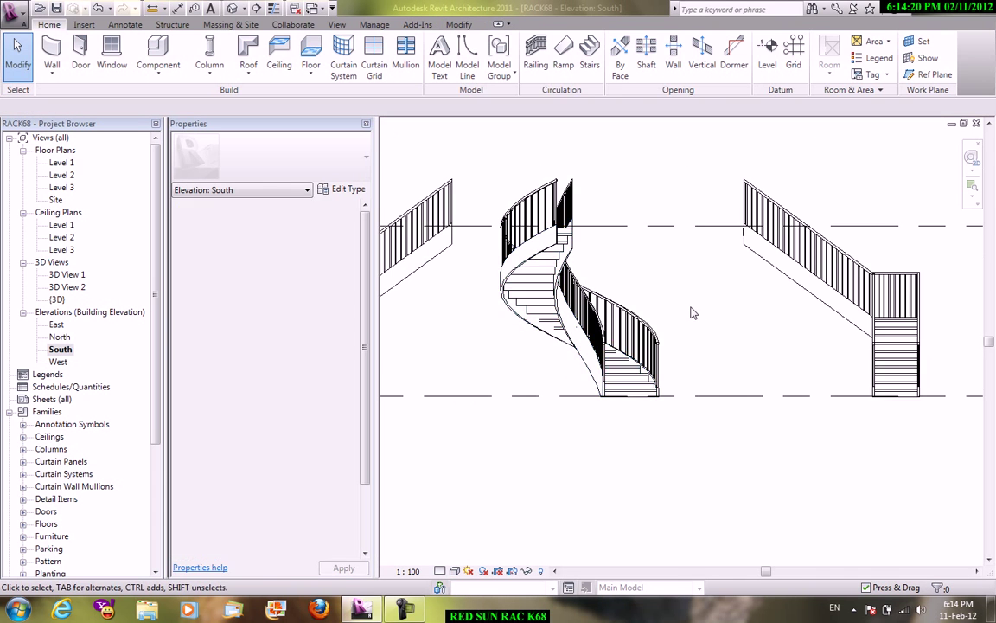
pyautogui.click(616, 326)
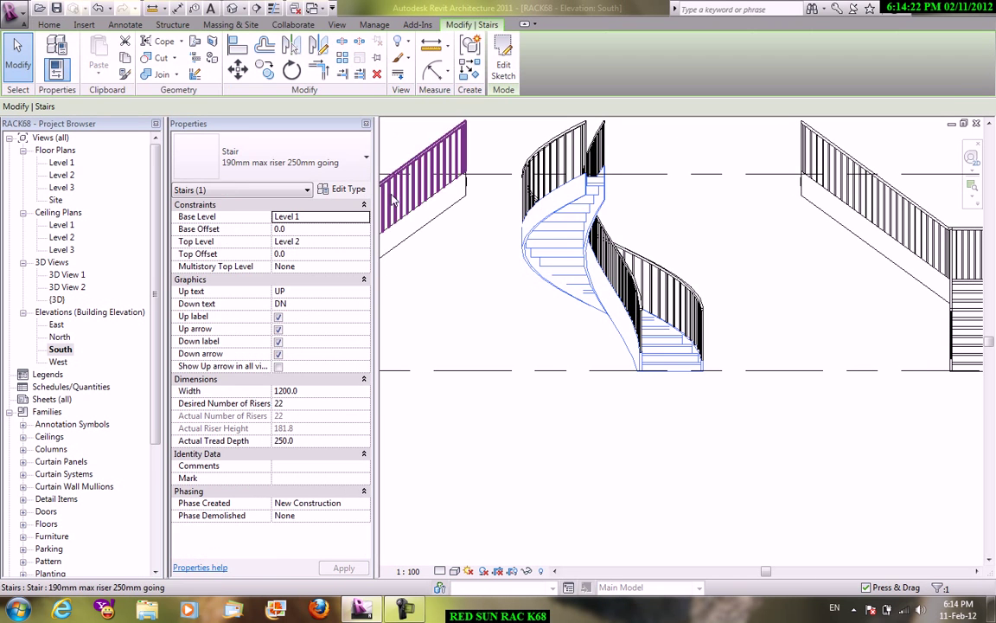
pyautogui.click(346, 189)
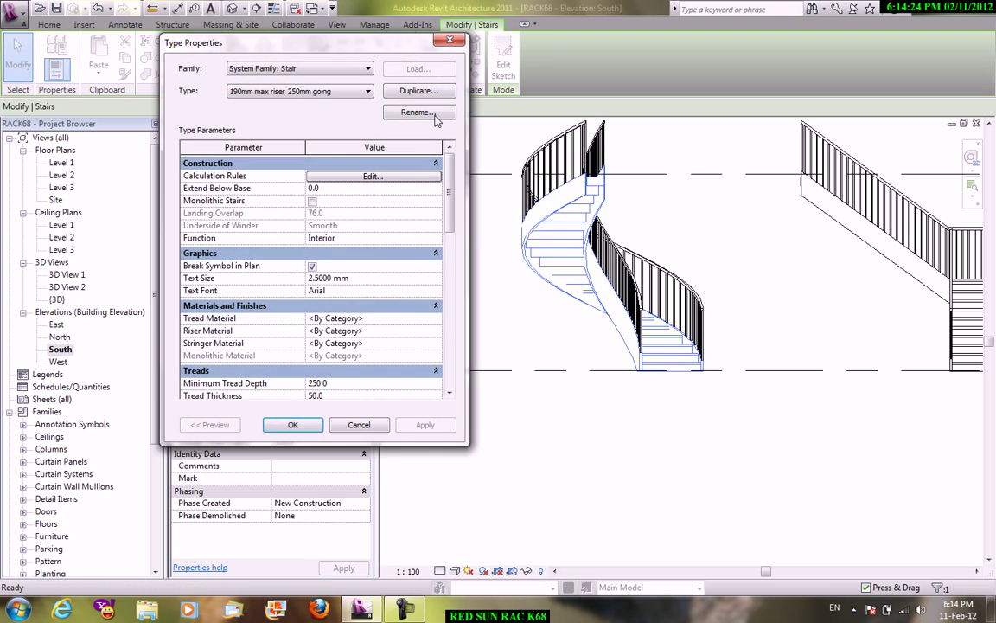
pyautogui.click(415, 90)
pyautogui.write('a')
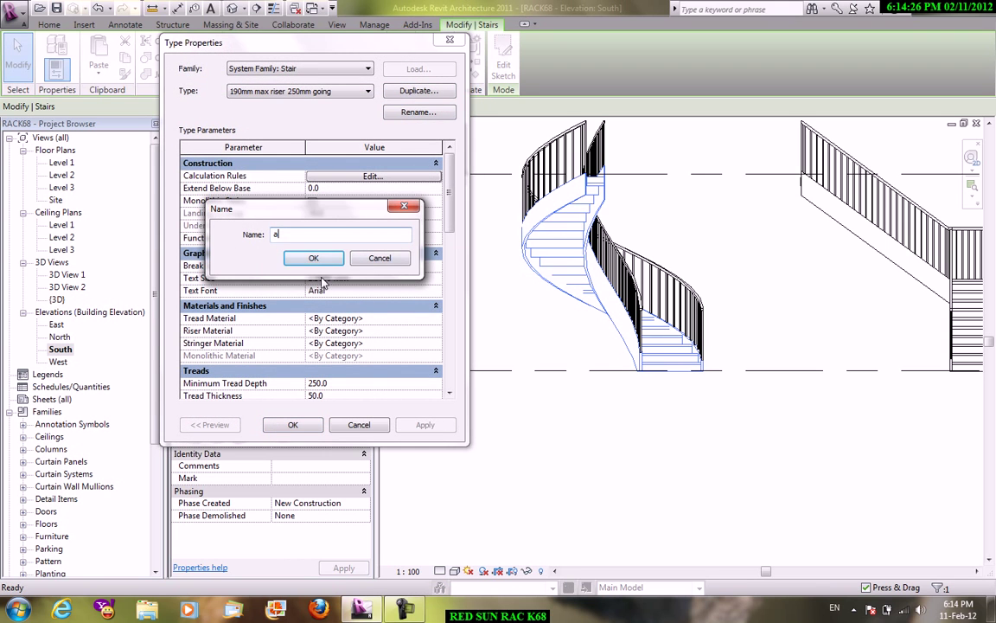
pyautogui.click(313, 258)
# Step: Try Extend Below Base values of 500 and then -500 on stair type a
pyautogui.click(366, 188)
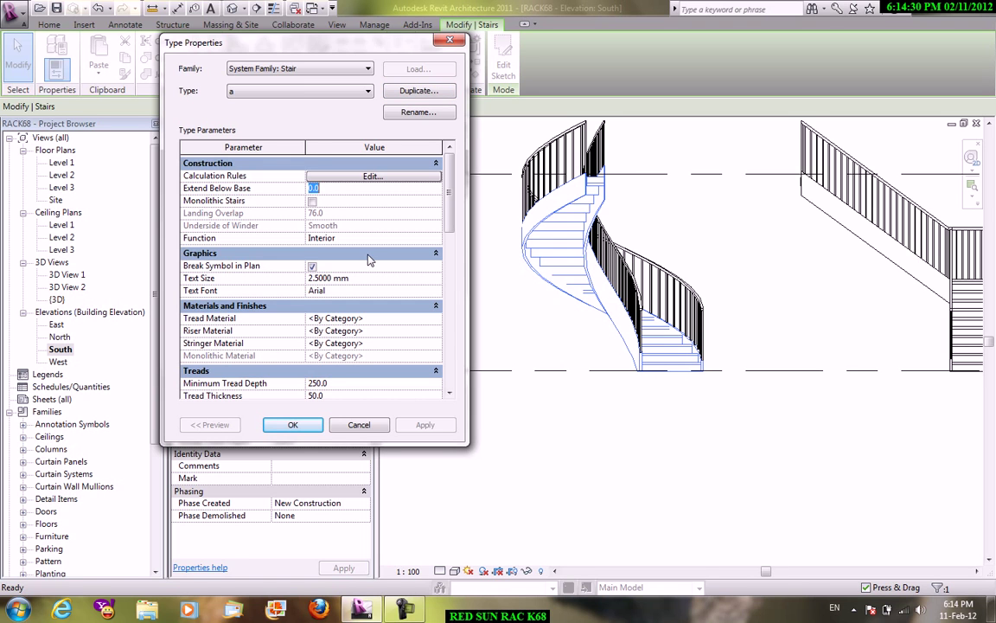
pyautogui.write('500')
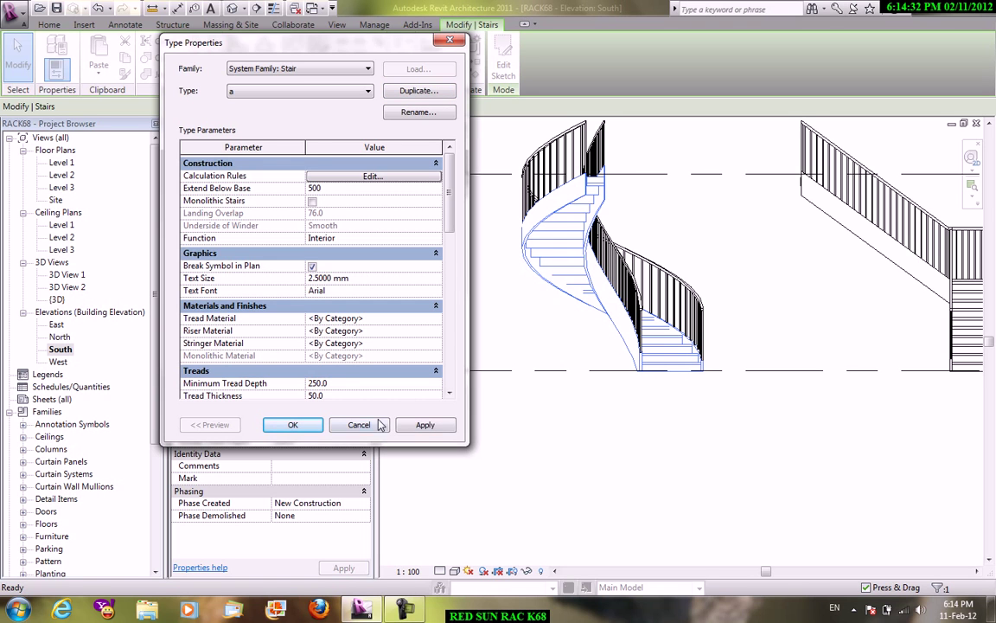
pyautogui.click(428, 425)
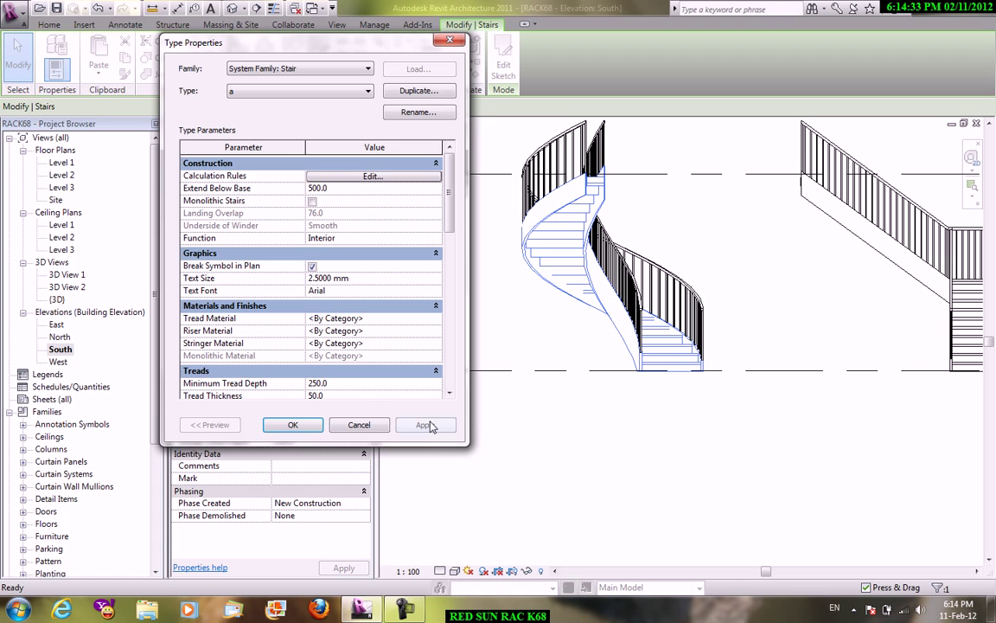
pyautogui.click(294, 426)
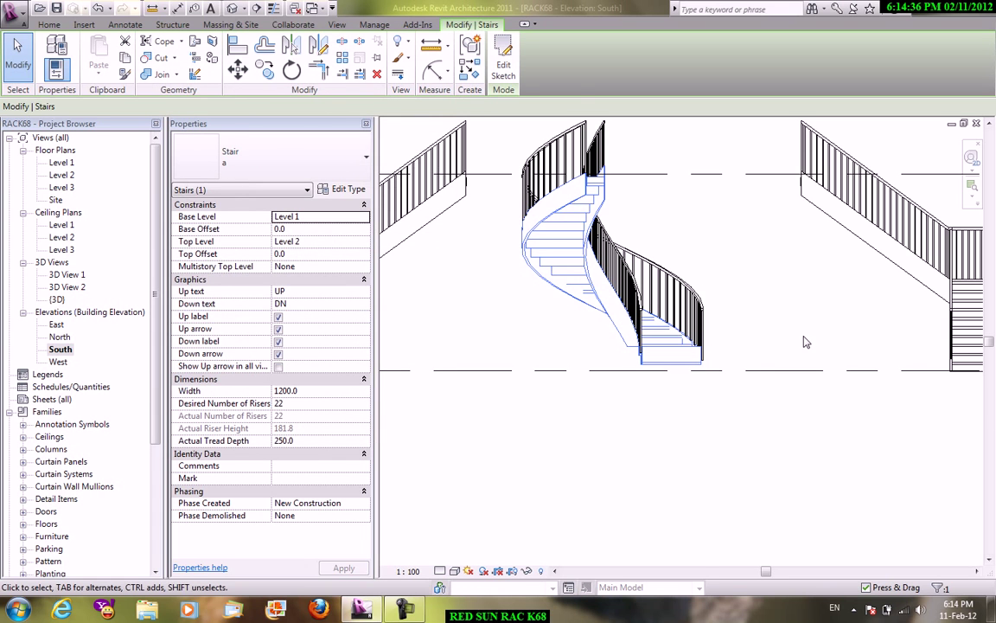
pyautogui.click(343, 189)
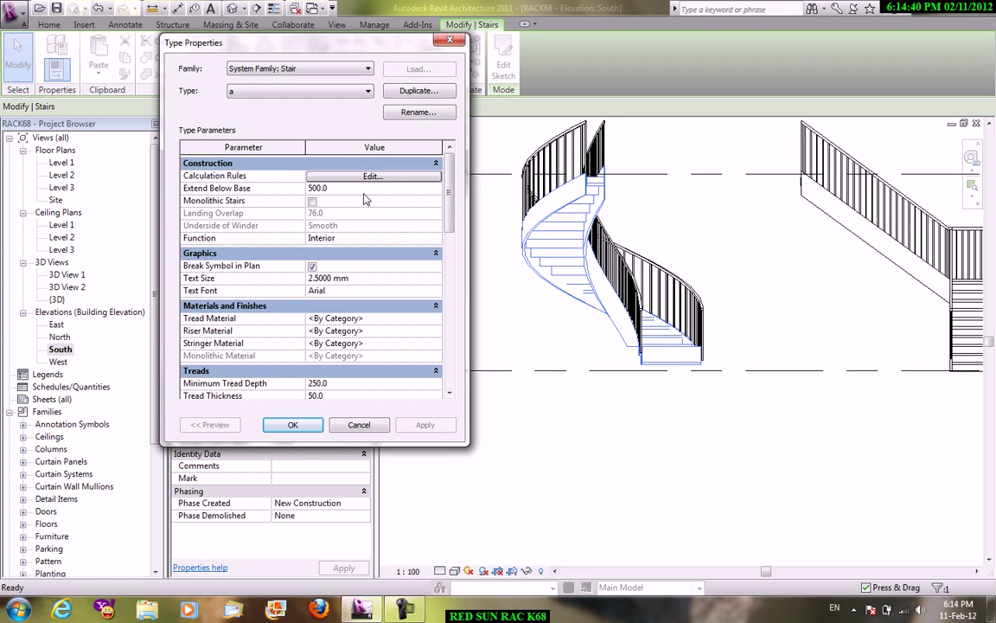
pyautogui.click(310, 187)
pyautogui.write('-')
pyautogui.click(425, 425)
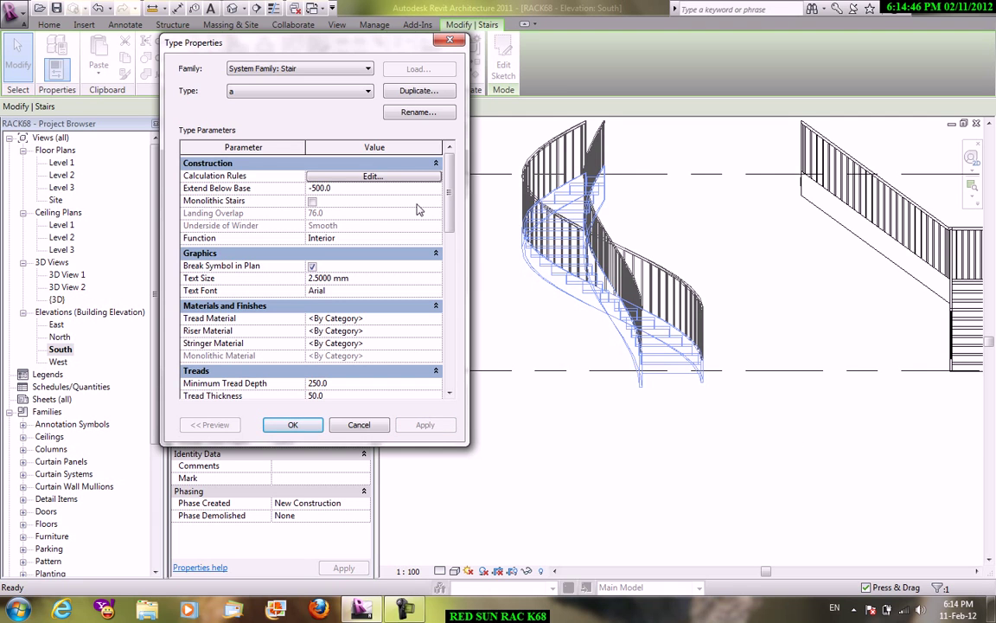
# Step: Set Extend Below Base to 0 and turn on Monolithic Stairs for type a
pyautogui.doubleClick(363, 188)
pyautogui.write('0')
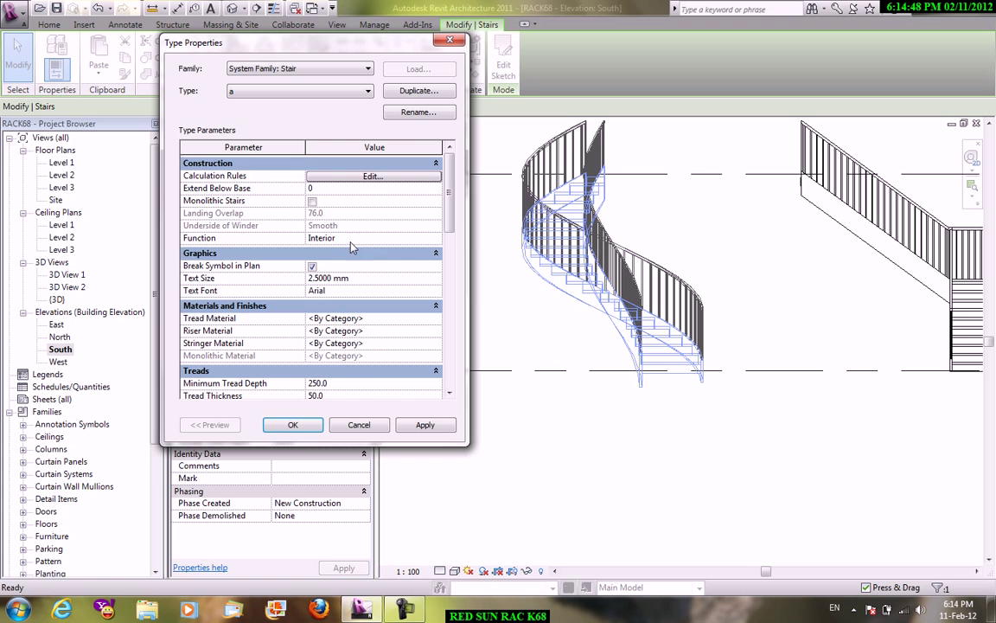
pyautogui.click(312, 200)
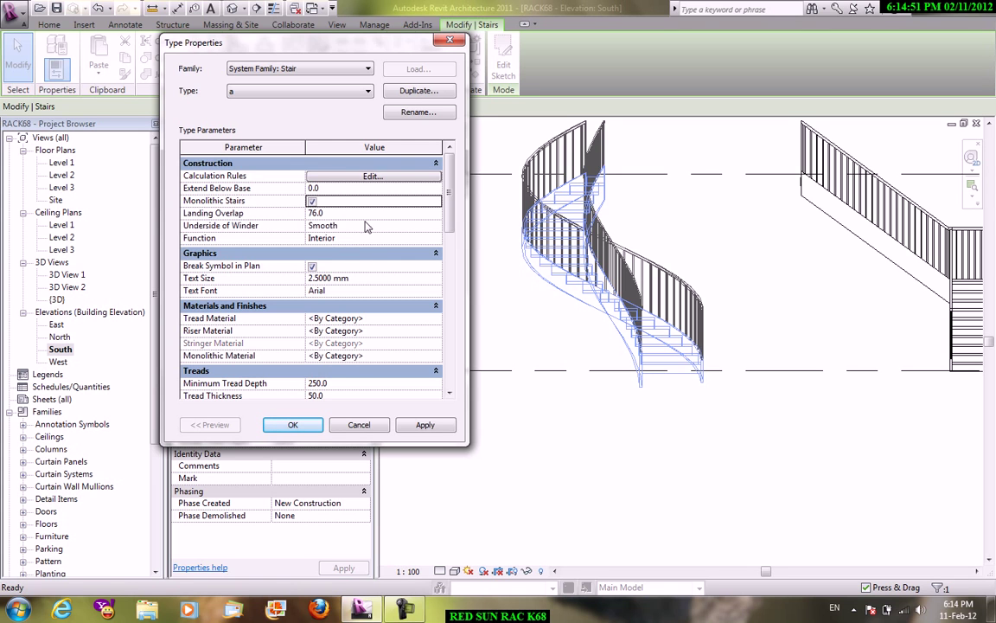
pyautogui.click(313, 429)
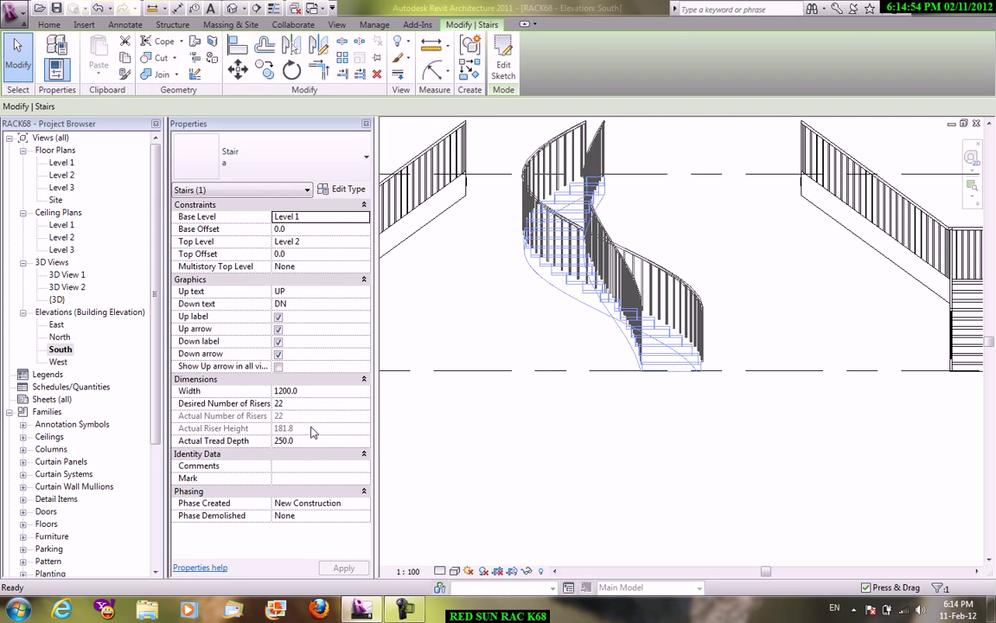
pyautogui.click(395, 295)
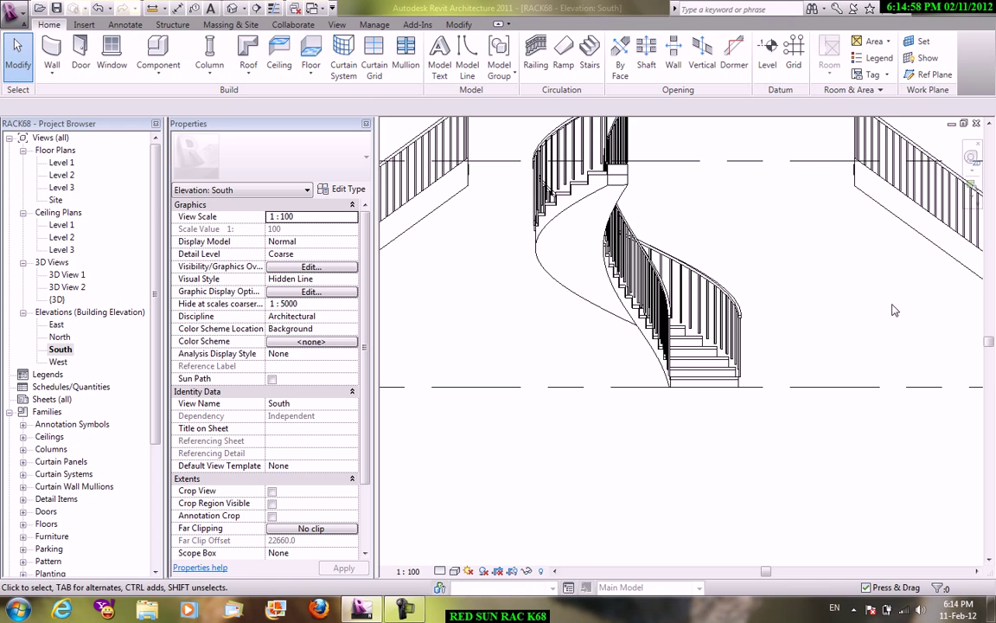
# Step: Set the curved stair's Underside of Winder to Stepped and apply it
pyautogui.scroll(1, 743, 262)
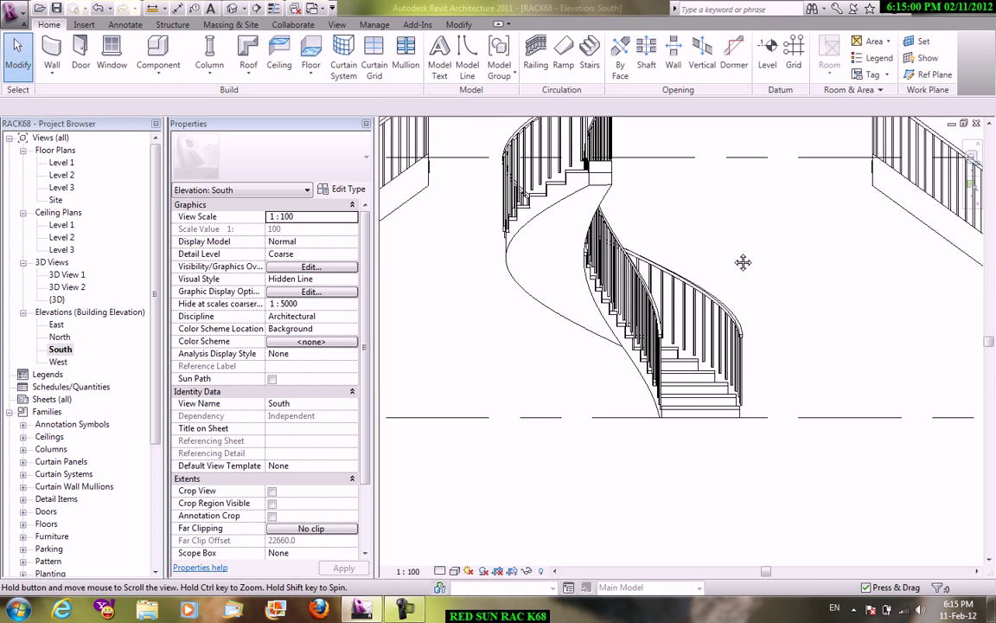
pyautogui.scroll(1, 588, 216)
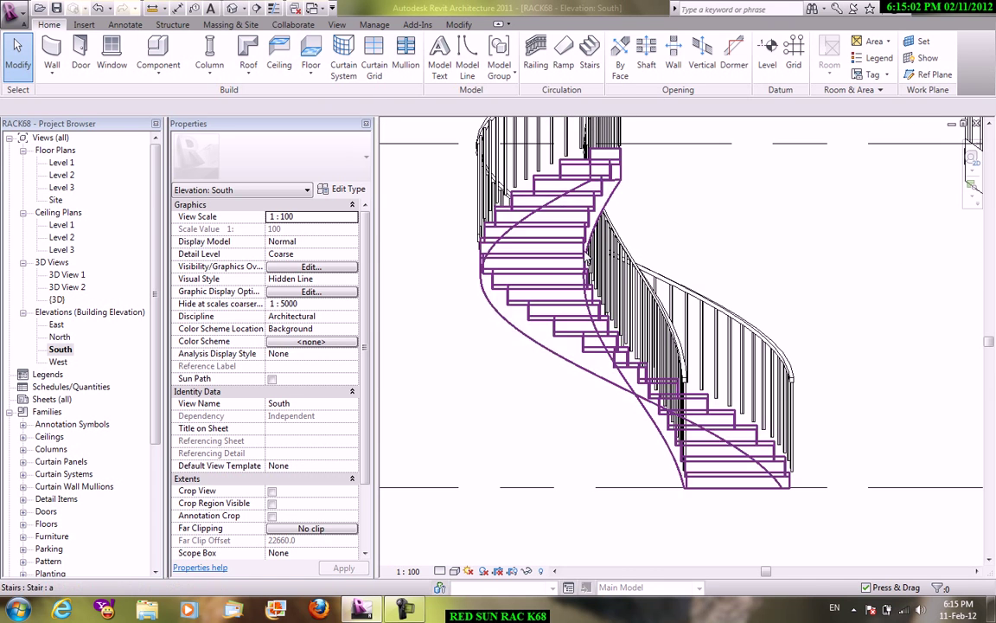
pyautogui.click(606, 182)
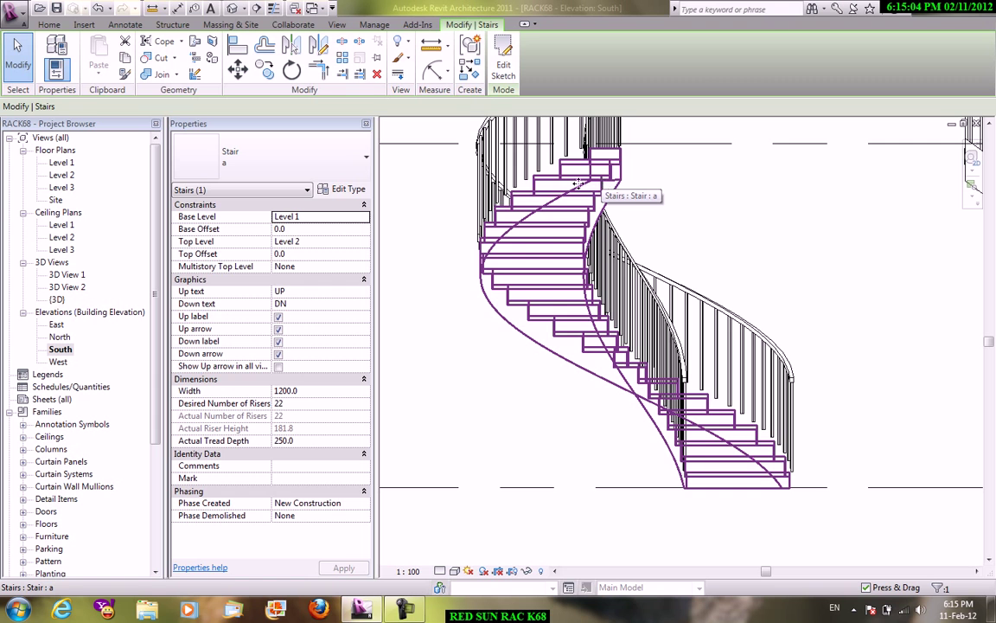
pyautogui.click(342, 189)
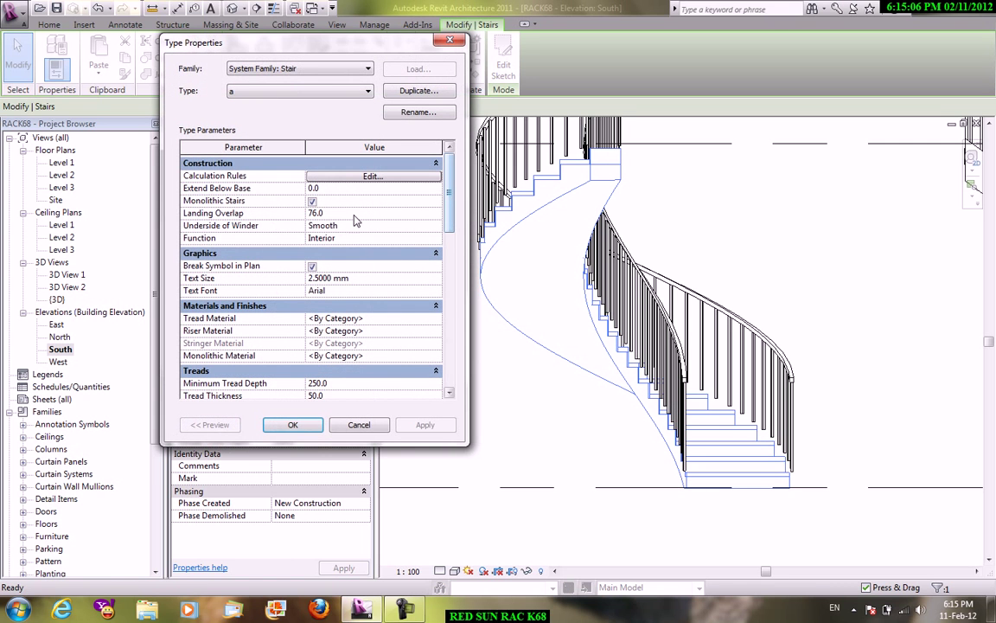
pyautogui.click(346, 214)
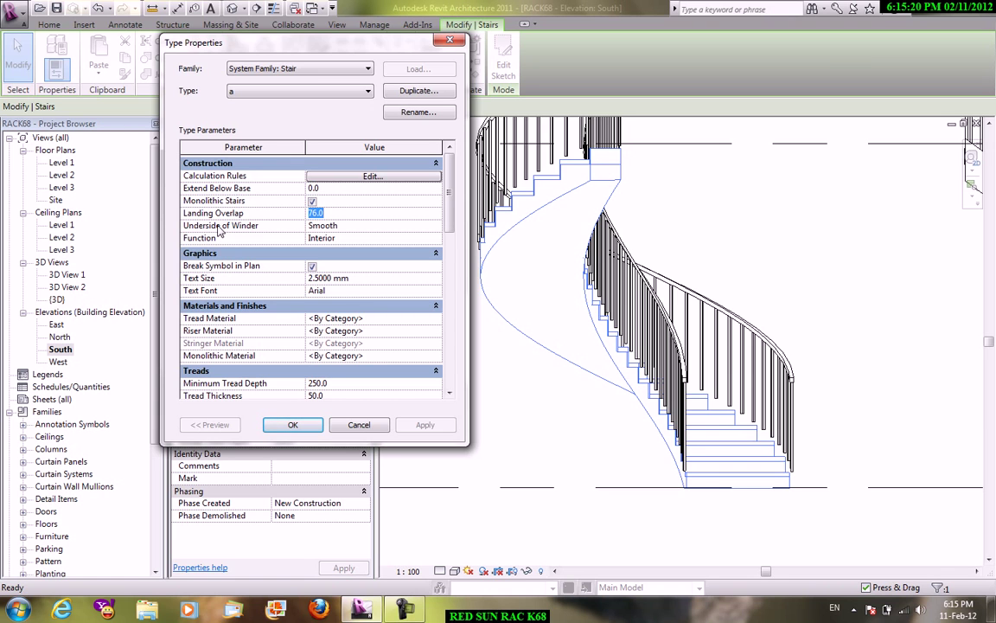
pyautogui.click(389, 224)
pyautogui.click(435, 224)
pyautogui.click(329, 244)
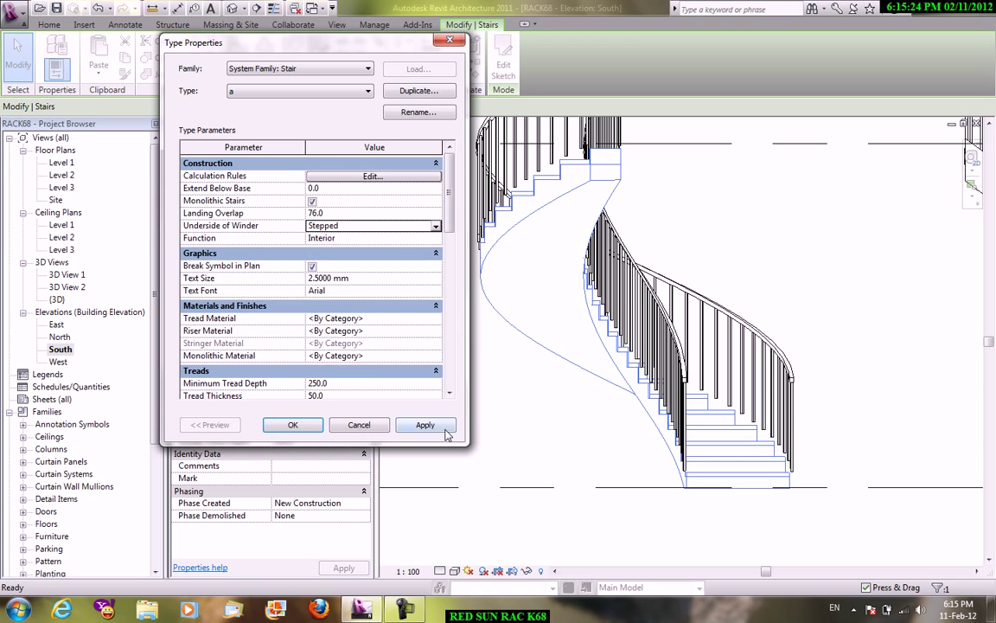
pyautogui.click(444, 428)
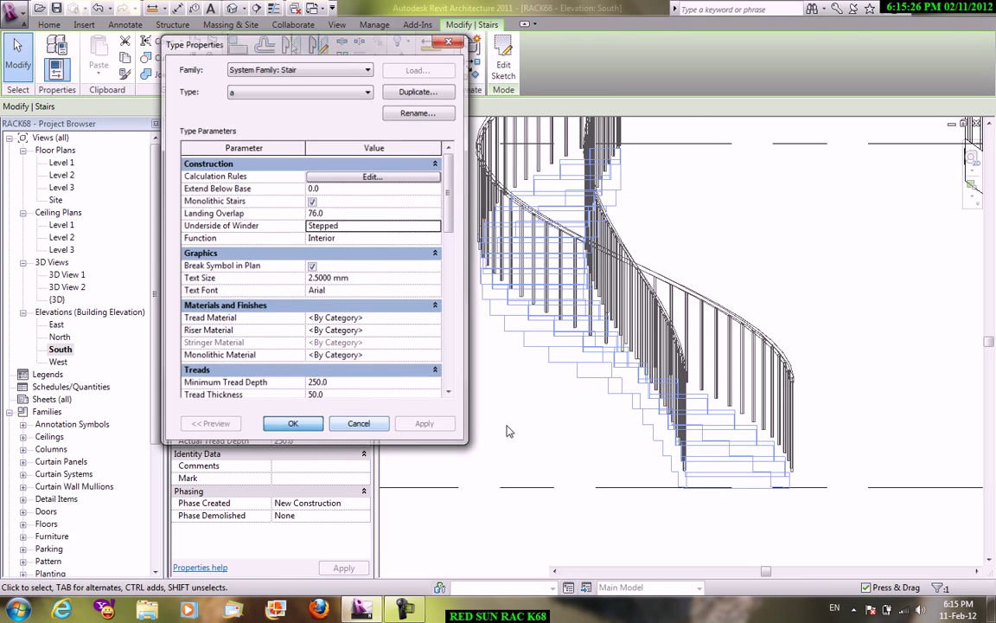
pyautogui.press('Escape')
pyautogui.press('Escape')
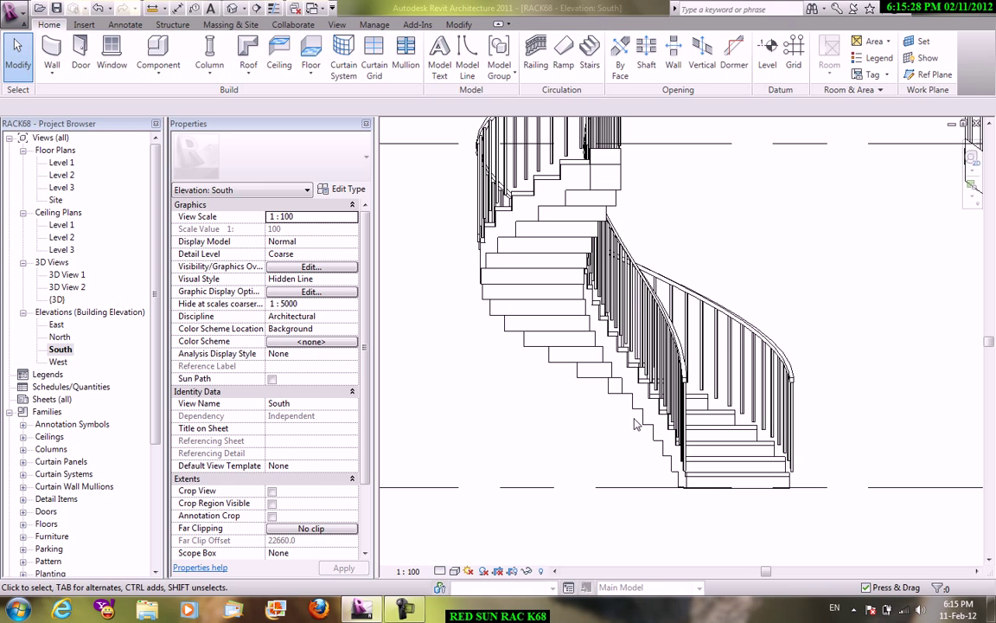
# Step: Review the stepped winder setting and browse Monolithic Material without changing it
pyautogui.click(563, 232)
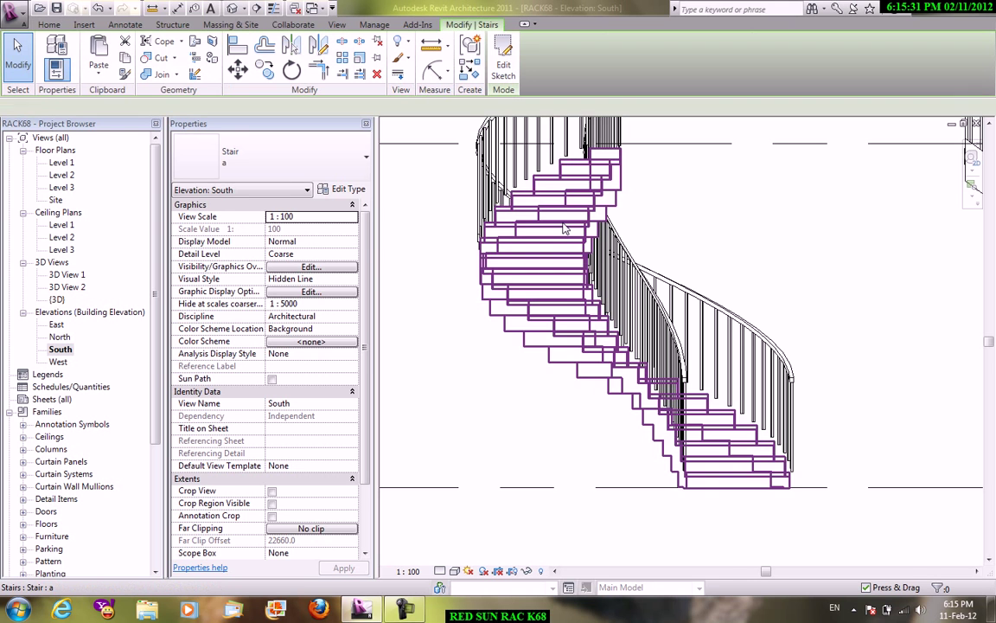
pyautogui.click(342, 191)
pyautogui.click(364, 239)
pyautogui.click(367, 225)
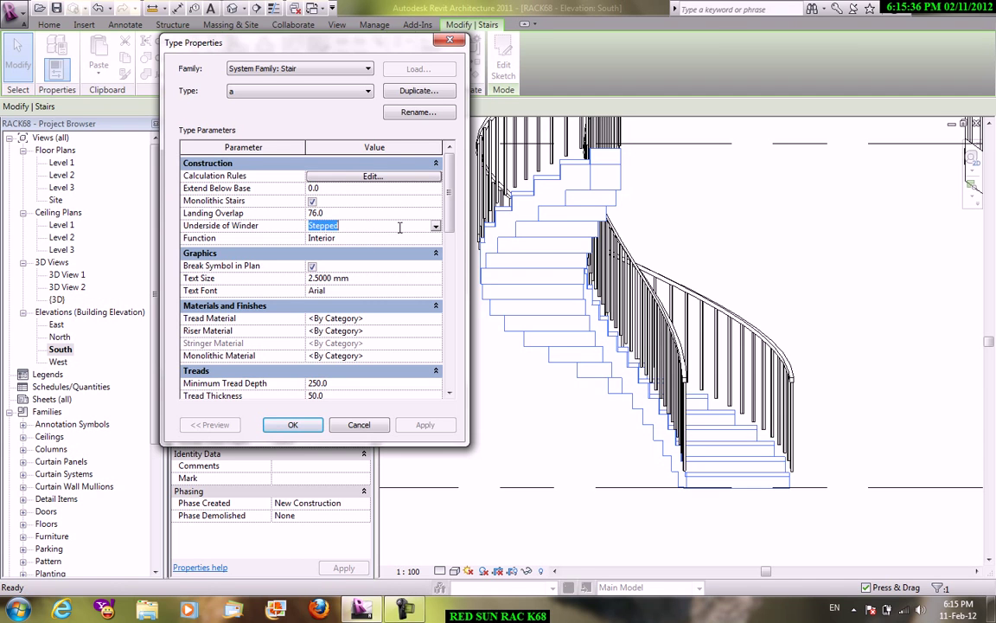
pyautogui.scroll(-3, 399, 221)
pyautogui.scroll(-1, 400, 221)
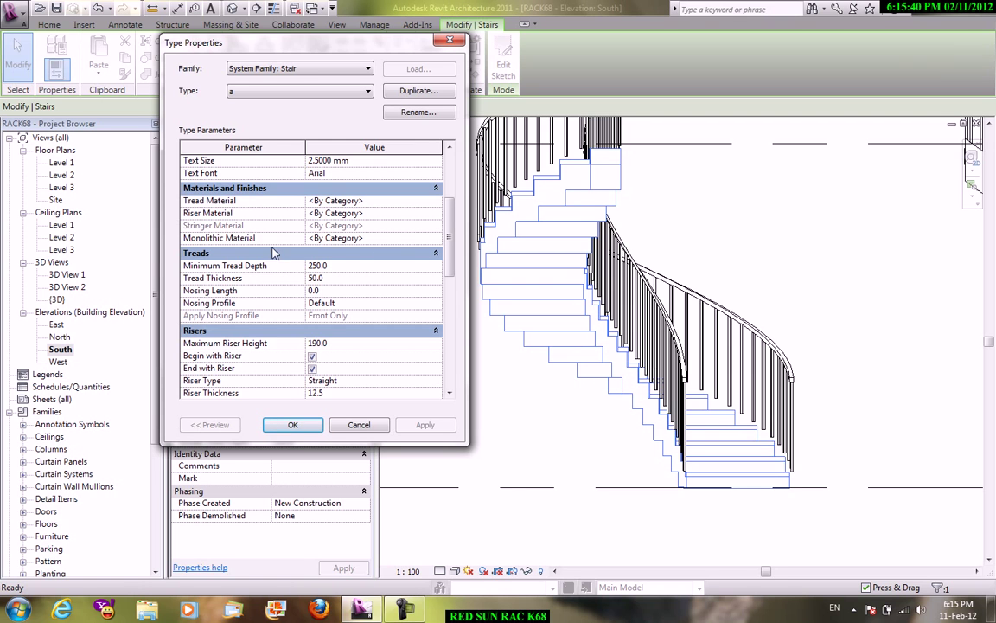
pyautogui.click(435, 241)
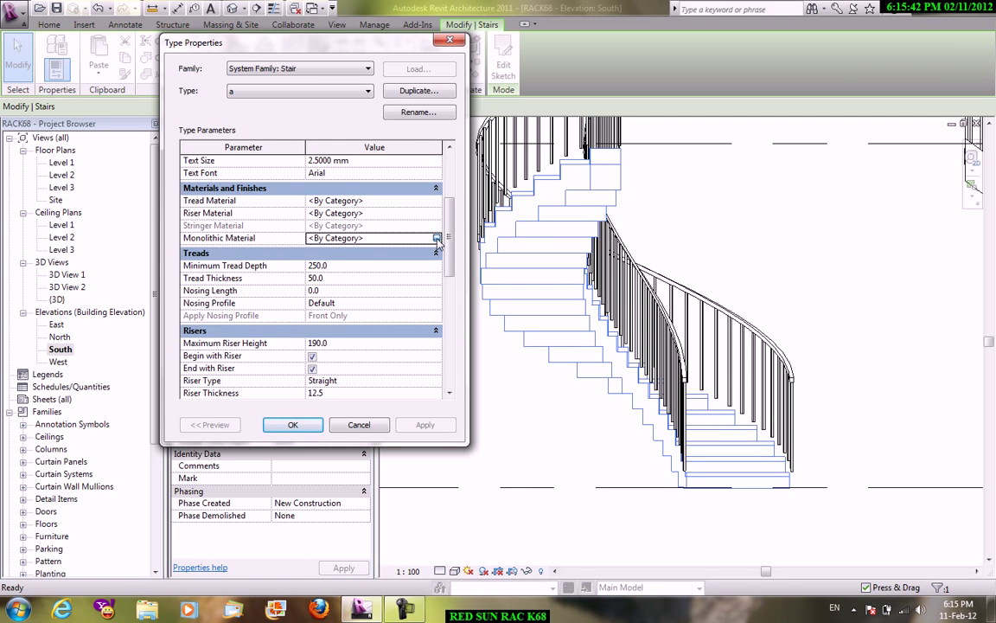
pyautogui.click(437, 240)
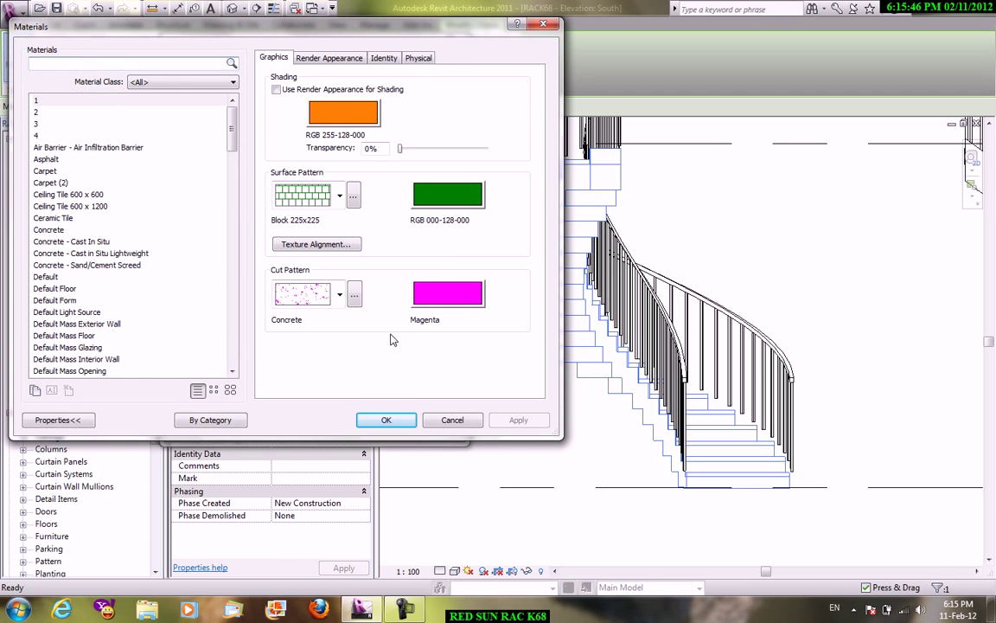
pyautogui.click(466, 422)
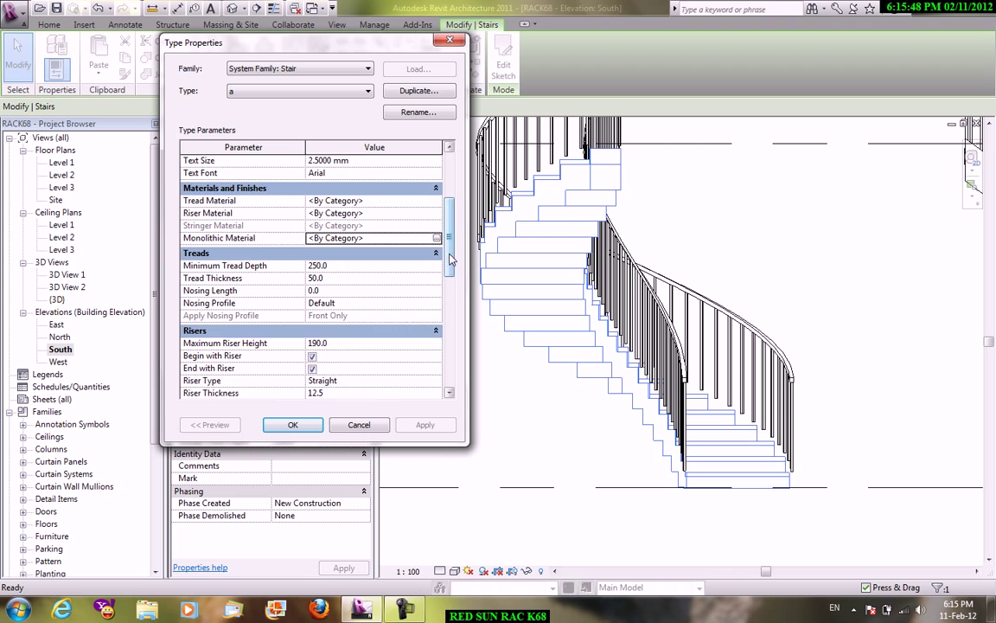
pyautogui.scroll(-1, 450, 260)
pyautogui.click(364, 238)
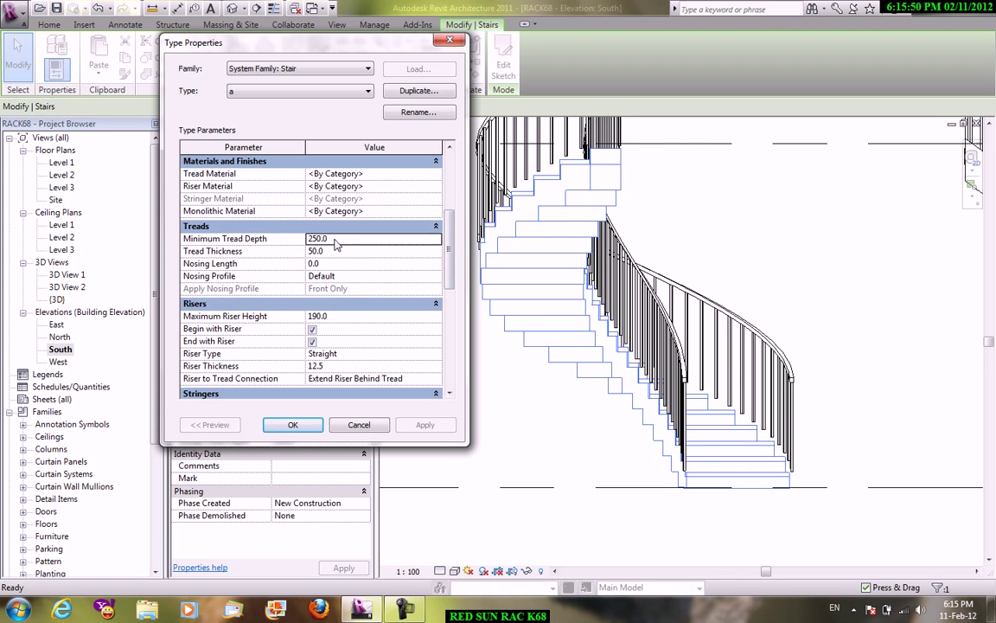
# Step: Review the Tread Thickness, Nosing Length and Nosing Profile fields, leaving the profile at Default
pyautogui.click(346, 251)
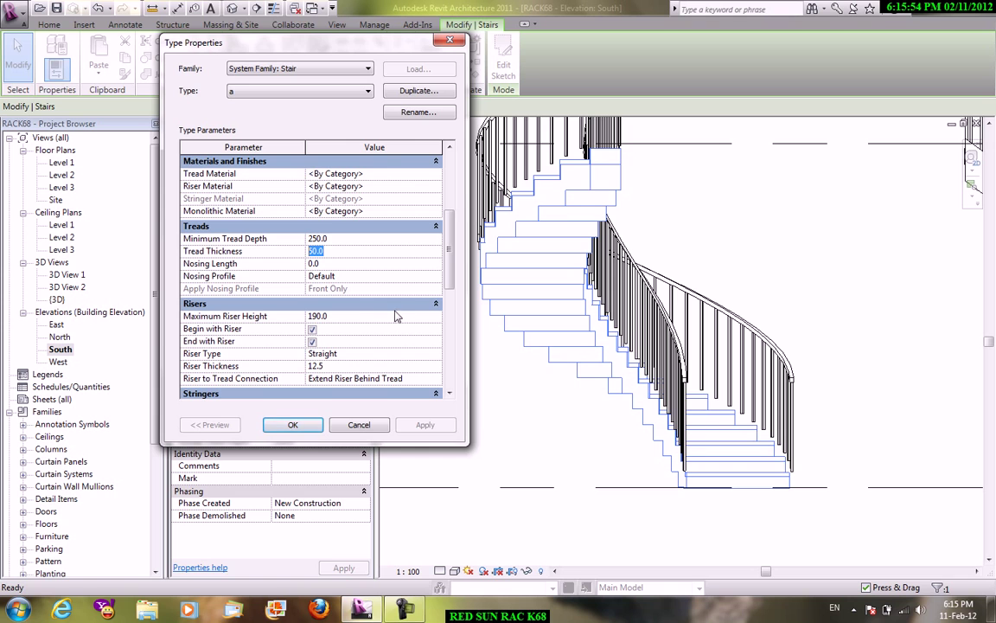
pyautogui.click(313, 263)
pyautogui.click(406, 275)
pyautogui.click(436, 276)
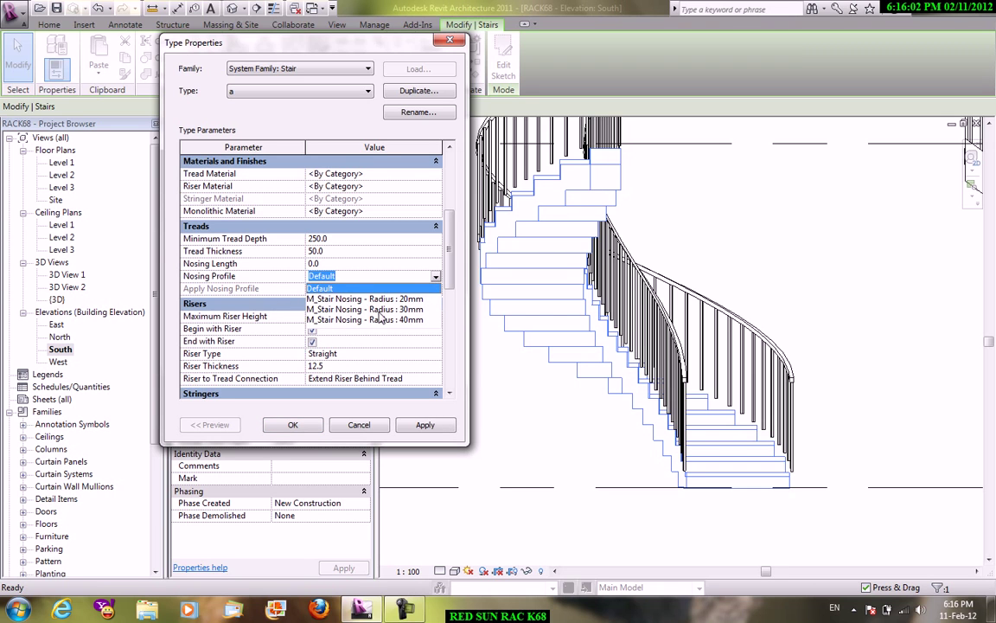
pyautogui.click(378, 236)
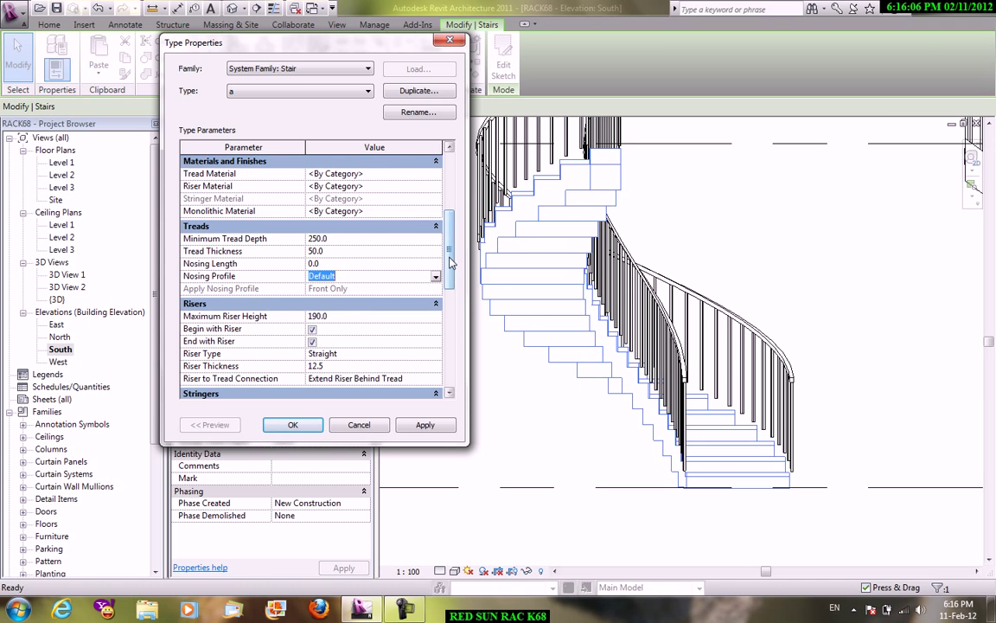
pyautogui.moveTo(450, 262); pyautogui.dragTo(449, 201)
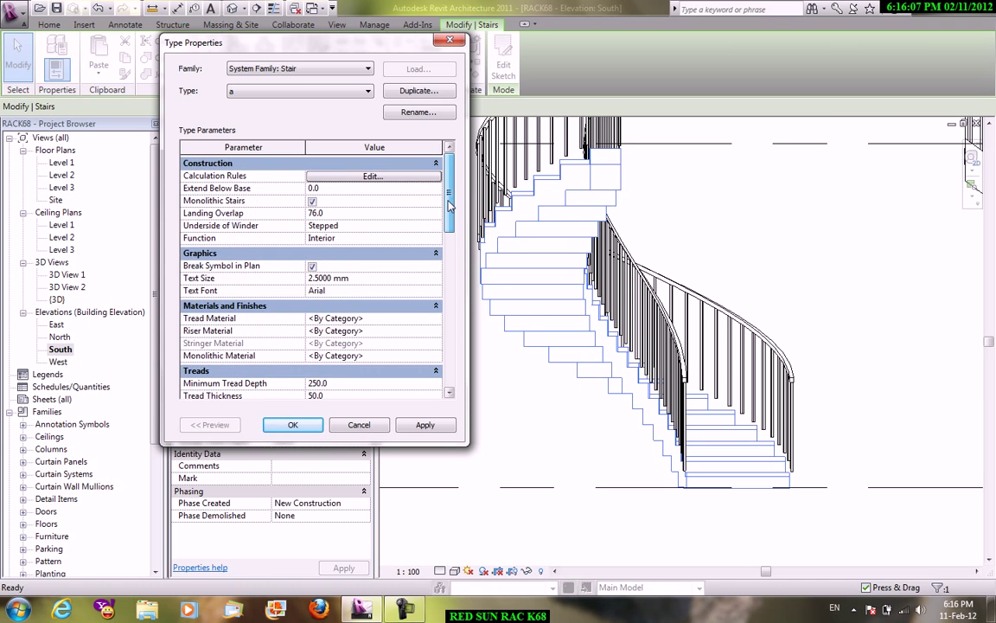
# Step: Turn off Monolithic Stairs, set Nosing Length to 20.0, and apply
pyautogui.click(312, 201)
pyautogui.scroll(-2, 391, 262)
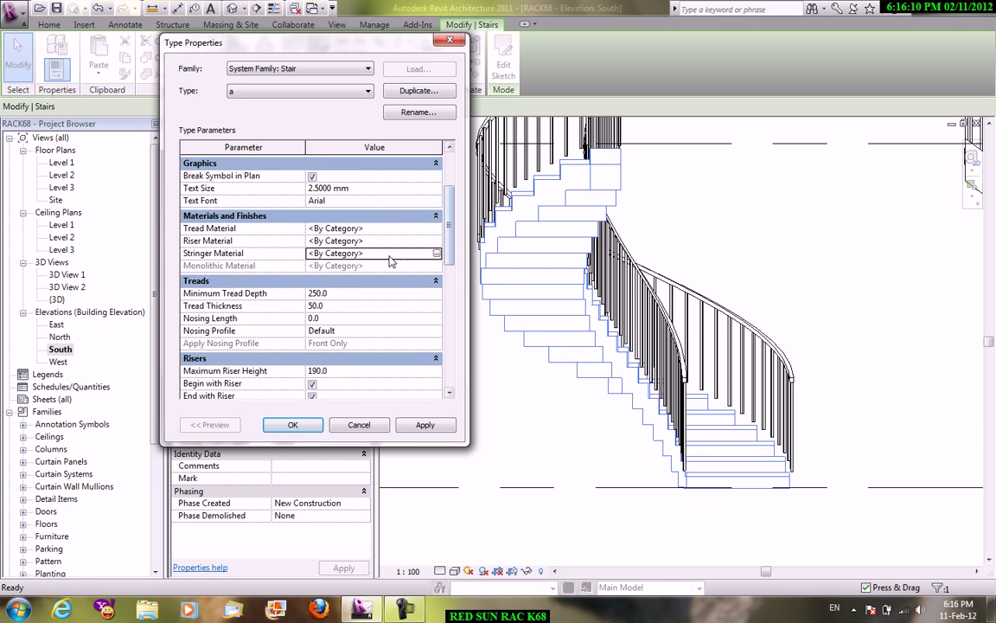
pyautogui.click(391, 318)
pyautogui.click(415, 333)
pyautogui.click(416, 318)
pyautogui.write('20')
pyautogui.click(433, 331)
pyautogui.hotkey('shift', 'Tab')
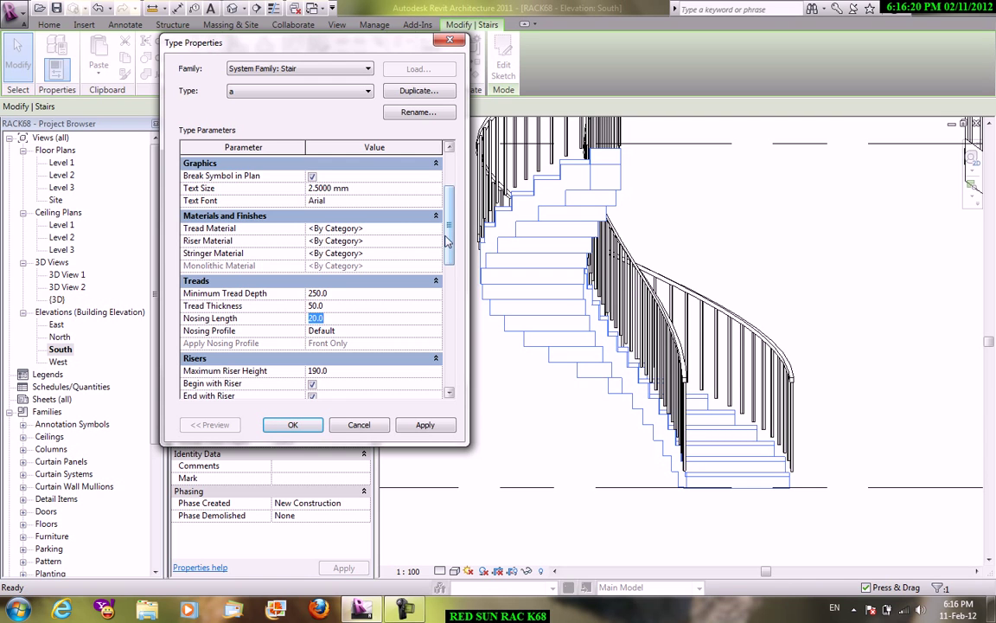
pyautogui.scroll(3, 447, 241)
pyautogui.scroll(-3, 405, 191)
pyautogui.click(426, 425)
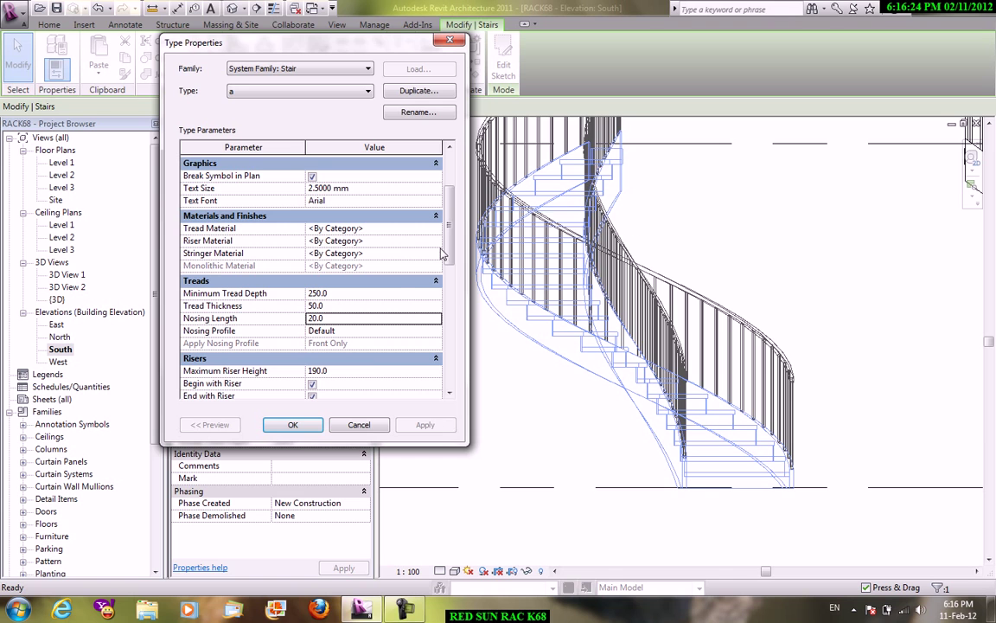
# Step: Leave the Nosing Profile at Default and set Riser Type to None
pyautogui.click(432, 331)
pyautogui.click(435, 331)
pyautogui.click(431, 343)
pyautogui.click(436, 330)
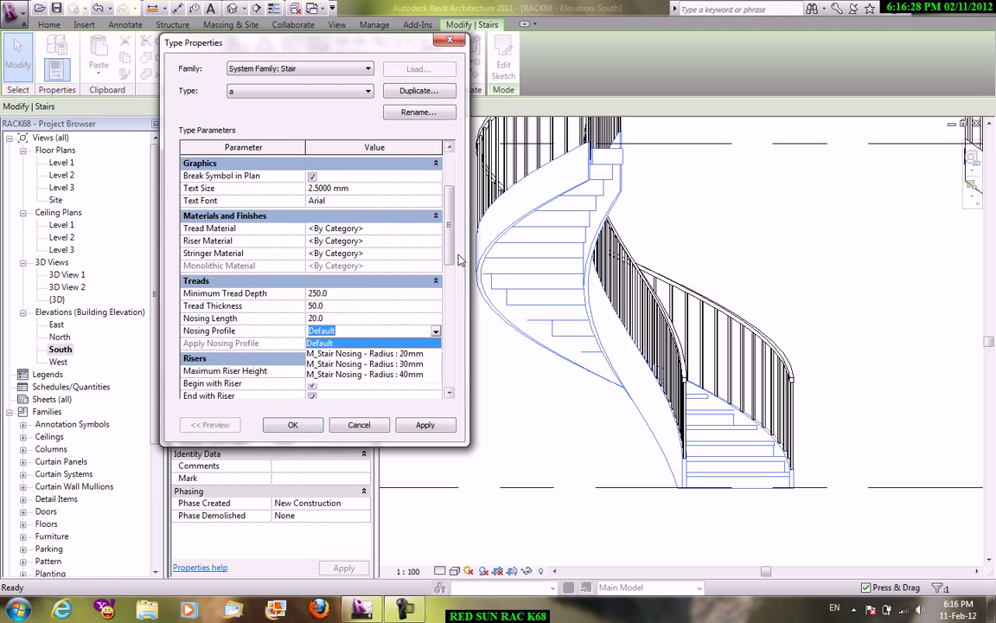
pyautogui.moveTo(451, 259); pyautogui.dragTo(451, 320)
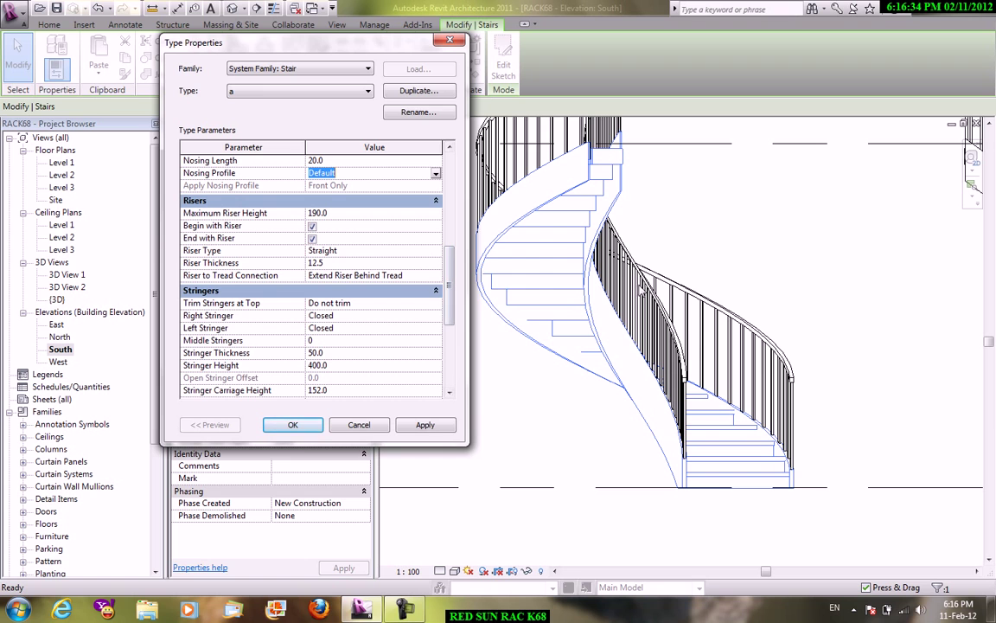
pyautogui.click(436, 250)
pyautogui.click(354, 263)
# Step: Set the right and left stringers to None with 1 middle stringer, and apply
pyautogui.click(436, 315)
pyautogui.click(436, 314)
pyautogui.click(329, 327)
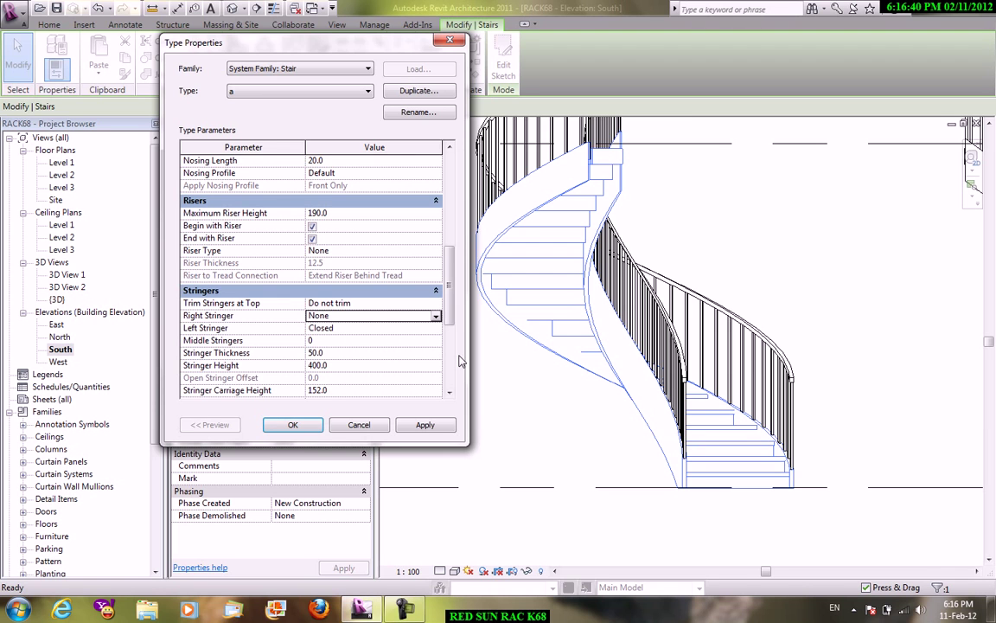
pyautogui.click(398, 327)
pyautogui.click(329, 340)
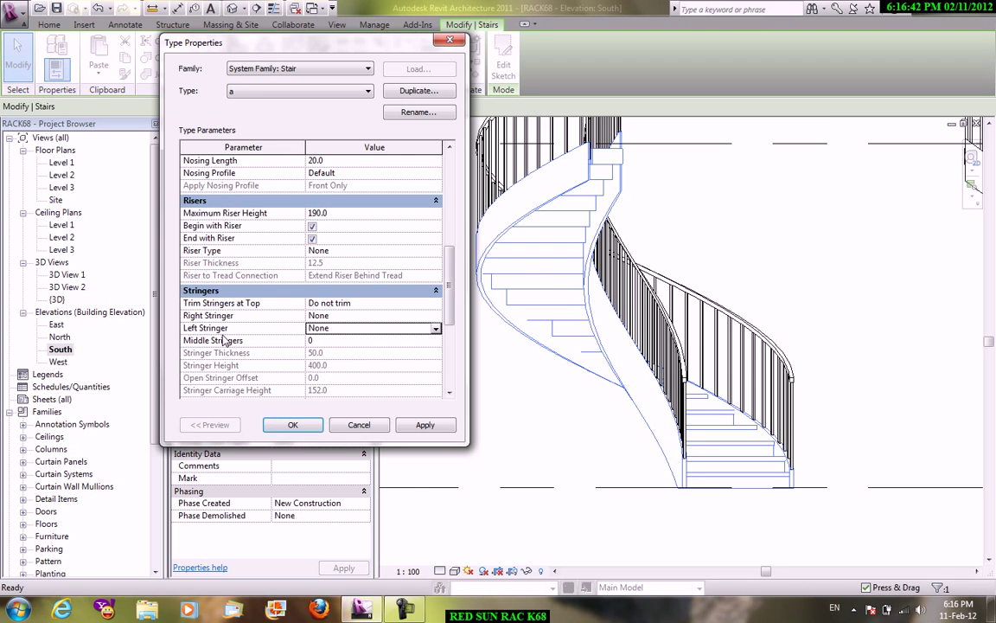
pyautogui.click(421, 341)
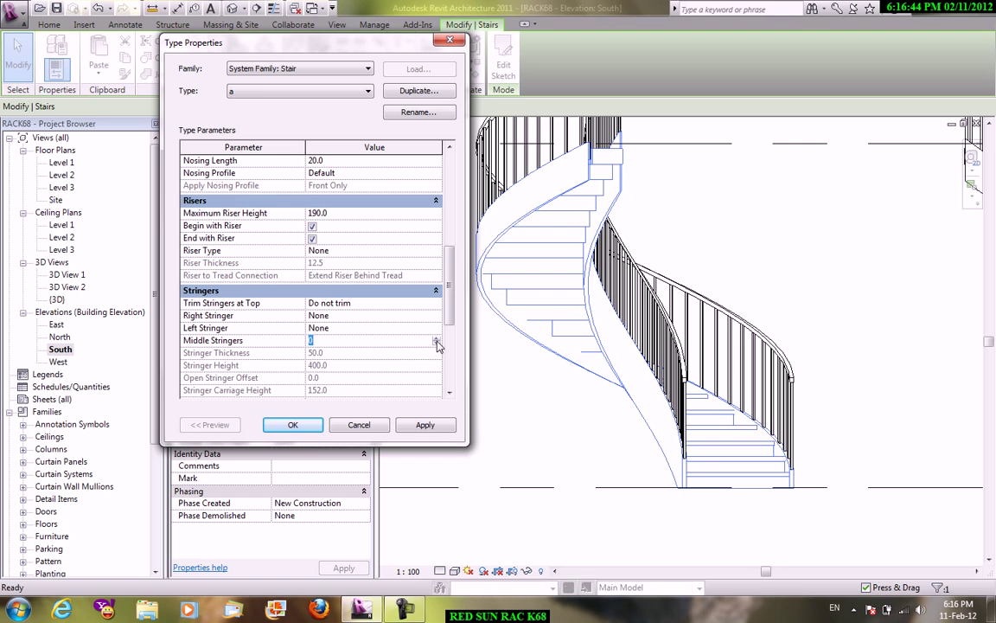
pyautogui.write('1')
pyautogui.click(424, 425)
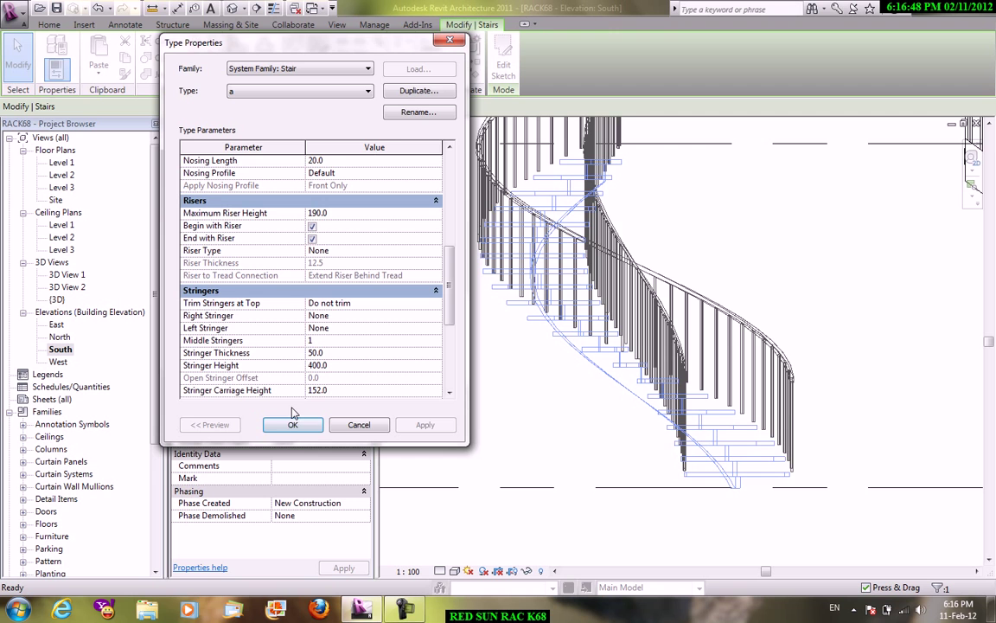
pyautogui.click(340, 367)
# Step: Confirm the stair type changes and check the updated stair in the South elevation
pyautogui.click(294, 424)
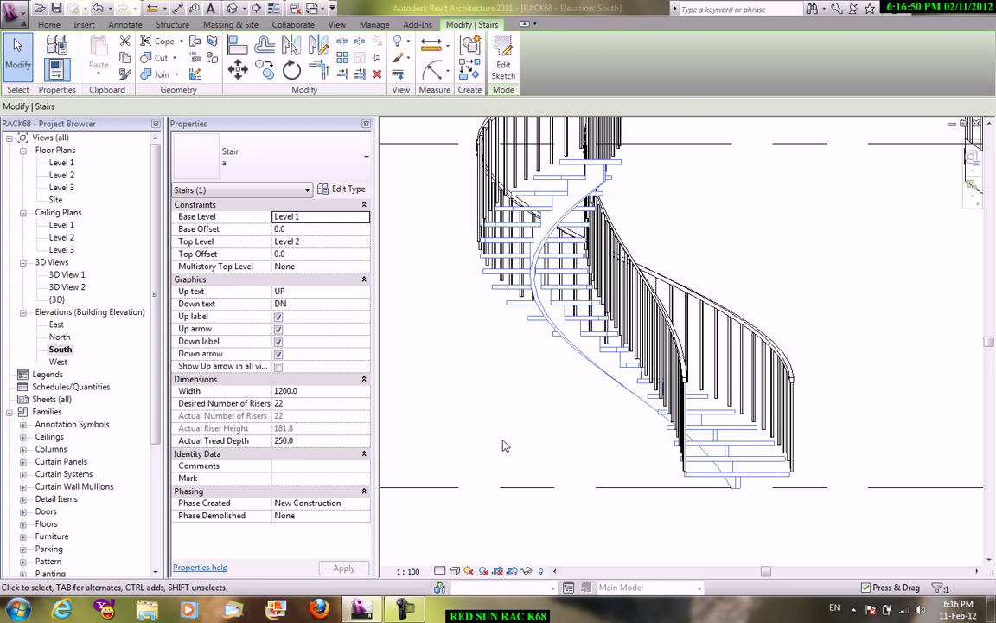
pyautogui.click(452, 395)
pyautogui.scroll(2, 545, 241)
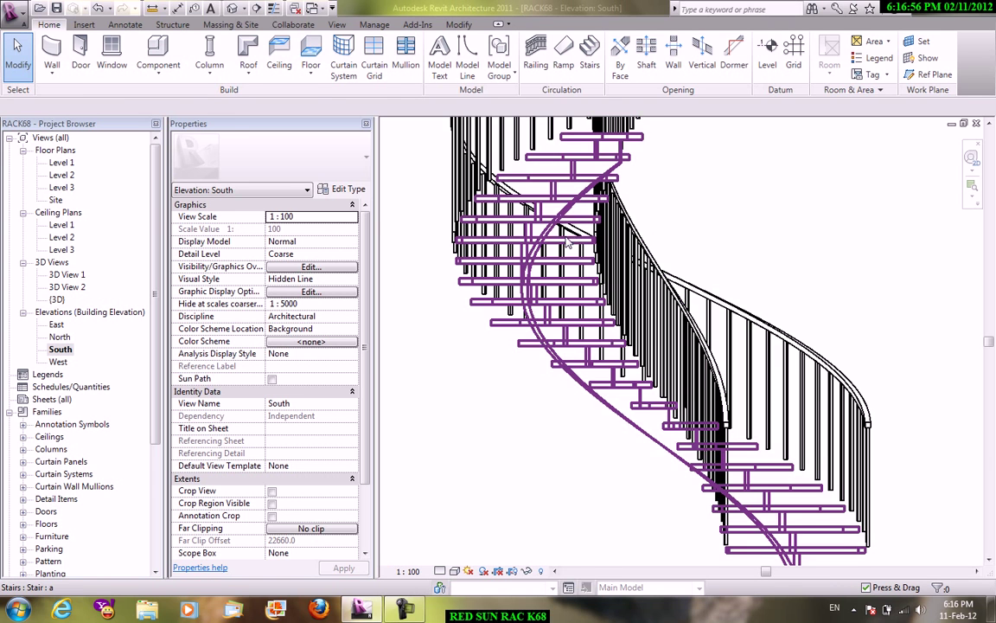
pyautogui.click(573, 271)
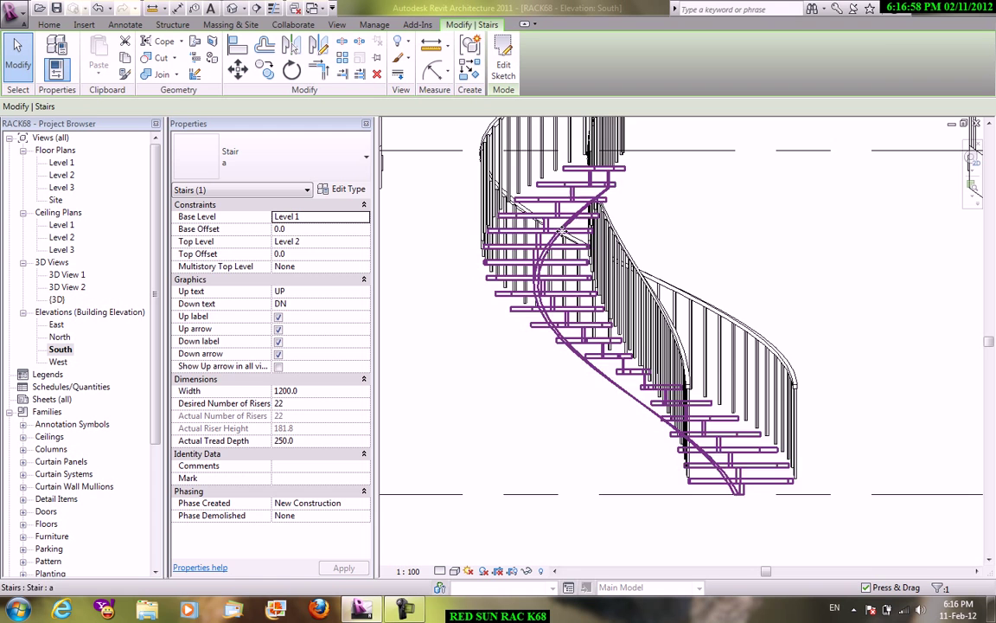
pyautogui.scroll(3, 497, 319)
pyautogui.scroll(2, 497, 320)
pyautogui.scroll(-2, 519, 311)
pyautogui.scroll(-3, 753, 263)
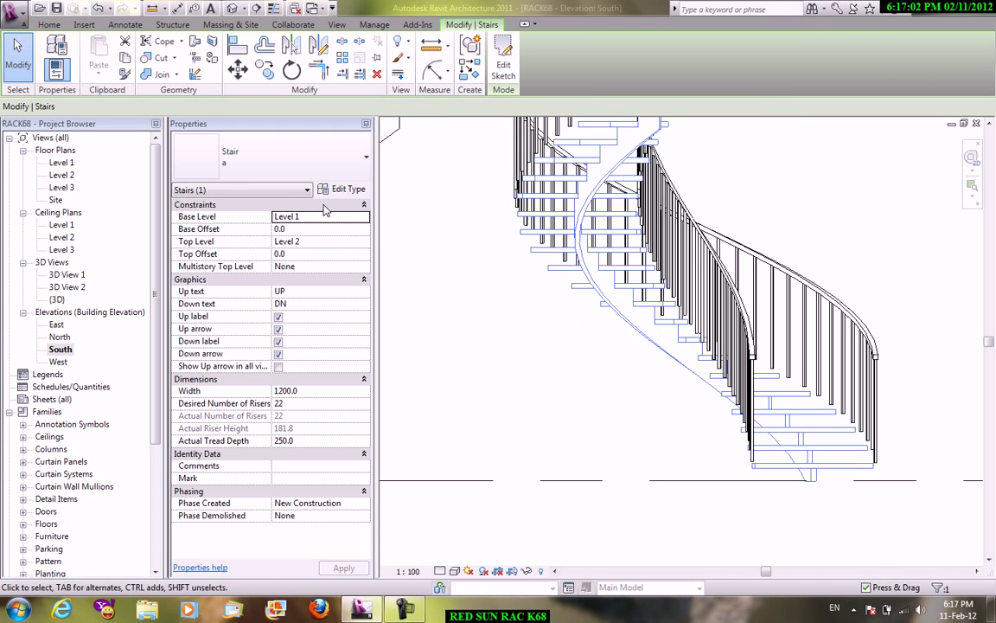
# Step: Open the {3D} view and orbit and zoom in on the spiral stair's bottom tread
pyautogui.doubleClick(61, 300)
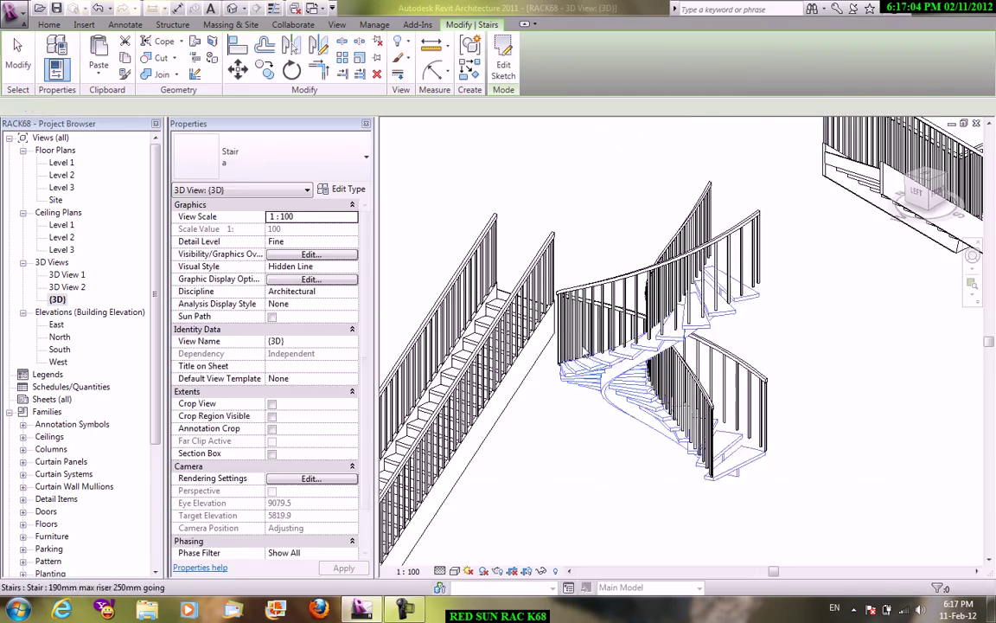
pyautogui.scroll(3, 617, 400)
pyautogui.press('Escape')
pyautogui.moveTo(616, 400)
pyautogui.keyDown('shift'); pyautogui.mouseDown(button='middle')
pyautogui.moveTo(723, 323)
pyautogui.moveTo(606, 372)
pyautogui.moveTo(737, 375)
pyautogui.moveTo(547, 392)
pyautogui.mouseUp(button='middle'); pyautogui.keyUp('shift')
pyautogui.scroll(3, 597, 346)
pyautogui.scroll(2, 621, 386)
pyautogui.scroll(3, 546, 392)
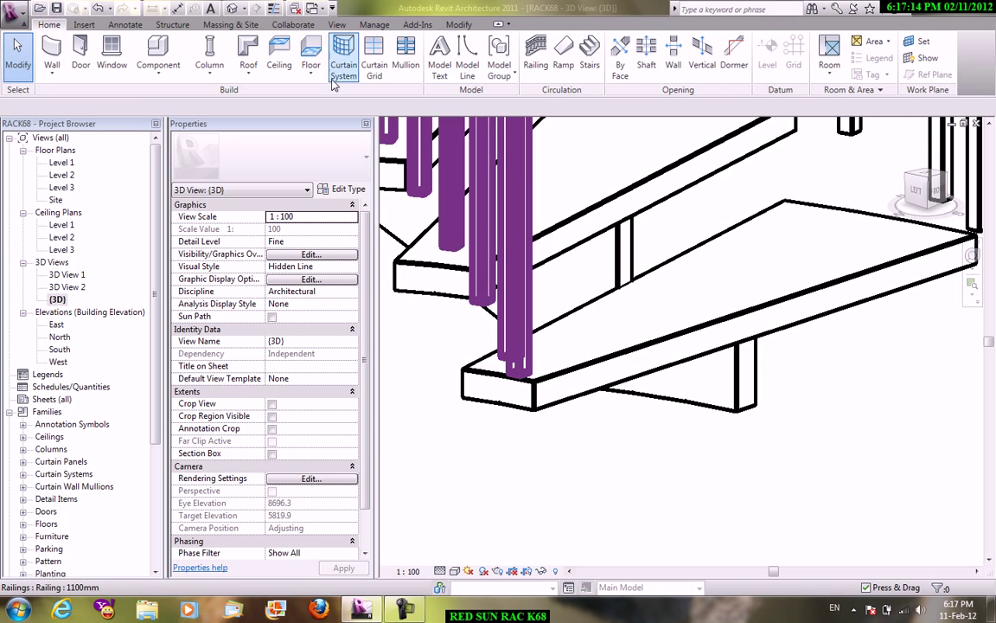
# Step: Give the spiral stair the M_Stair Nosing - Radius : 20mm nosing profile on the front only
pyautogui.click(343, 191)
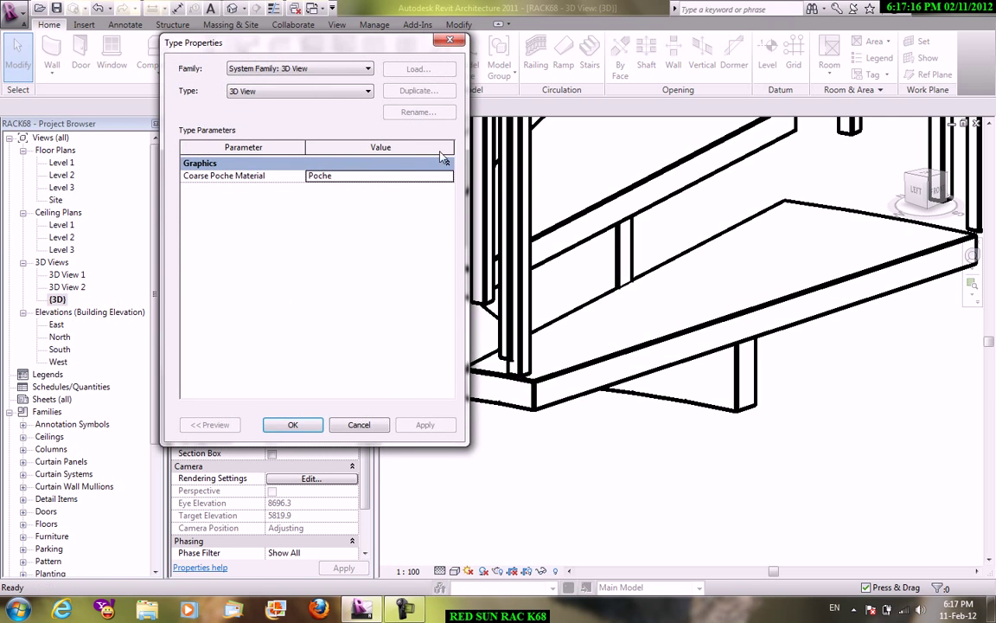
pyautogui.click(359, 425)
pyautogui.click(383, 201)
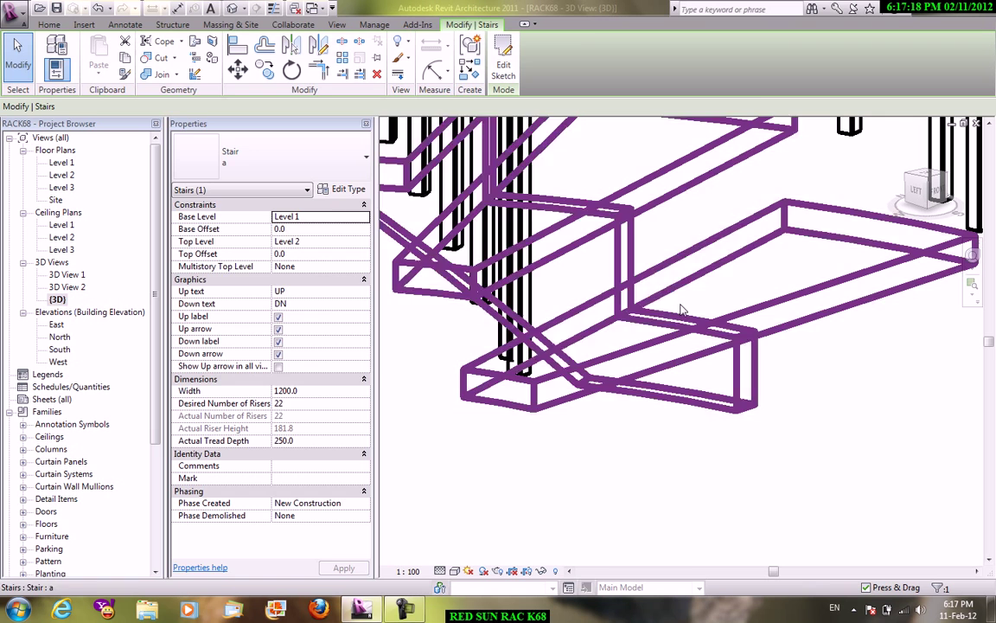
pyautogui.click(343, 189)
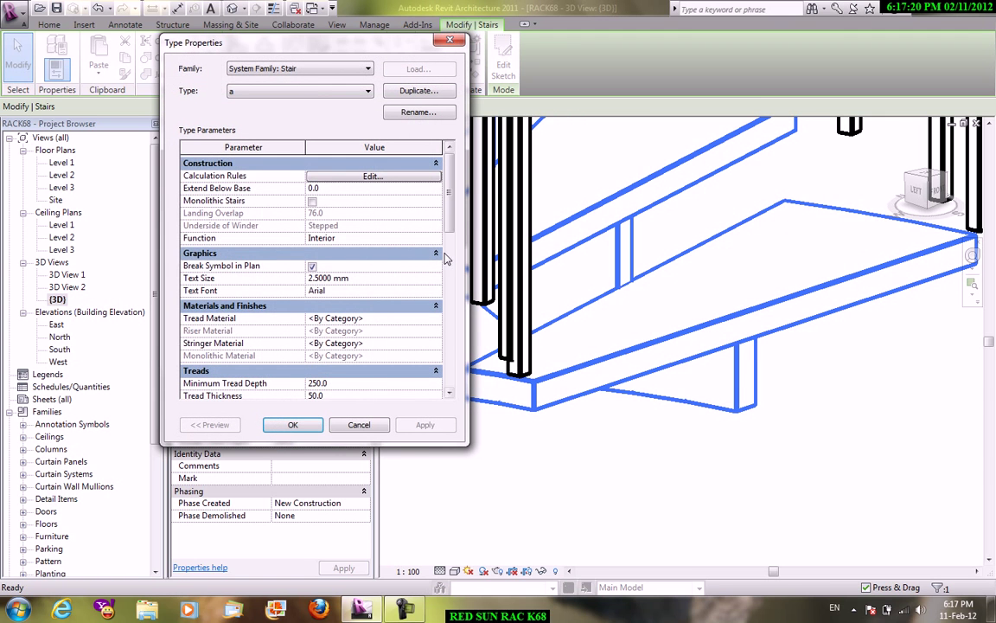
pyautogui.moveTo(448, 232); pyautogui.dragTo(453, 291)
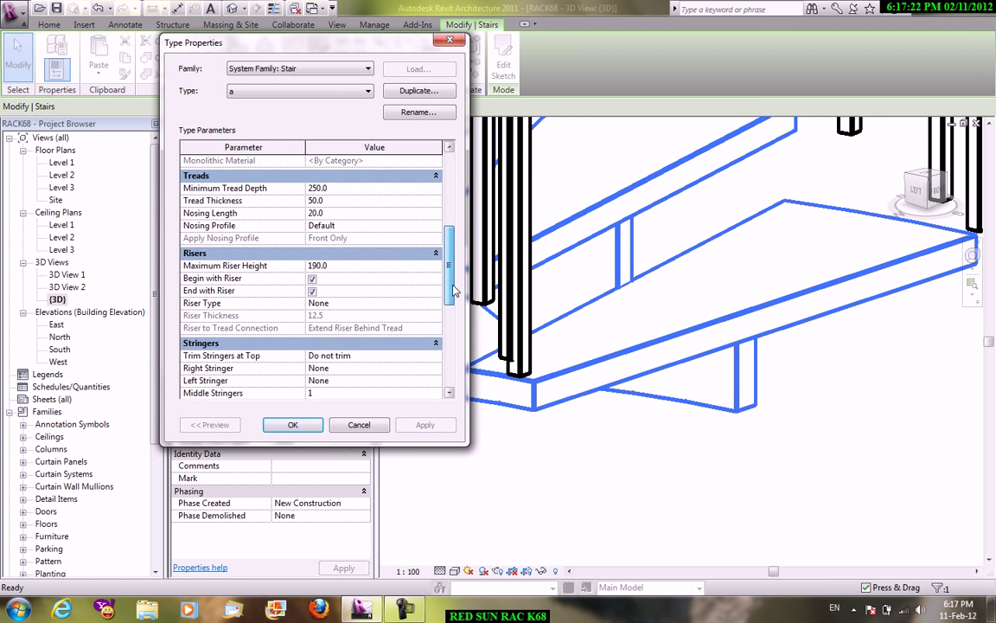
pyautogui.click(435, 227)
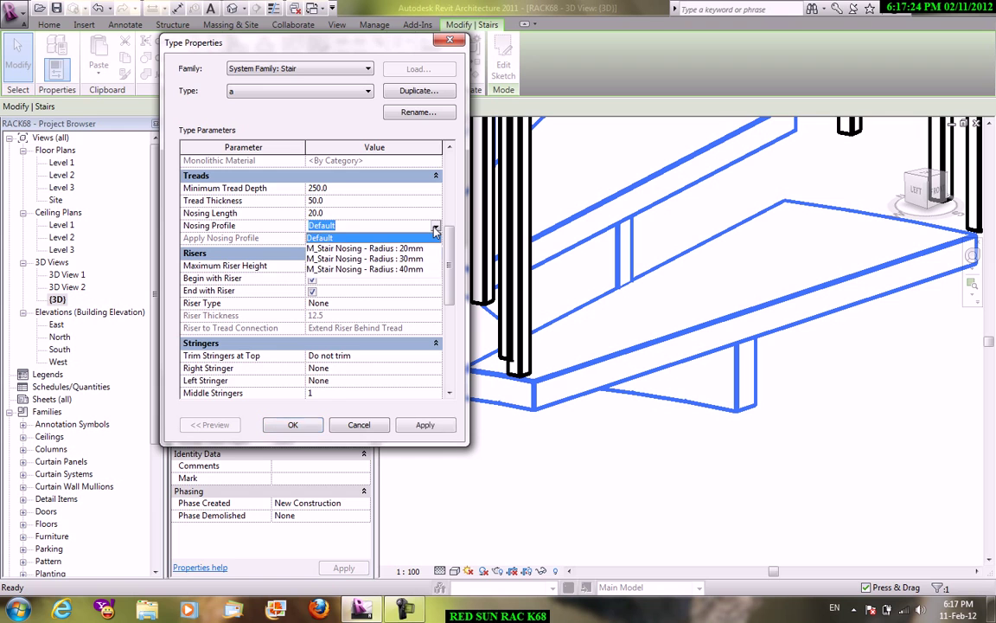
pyautogui.click(423, 249)
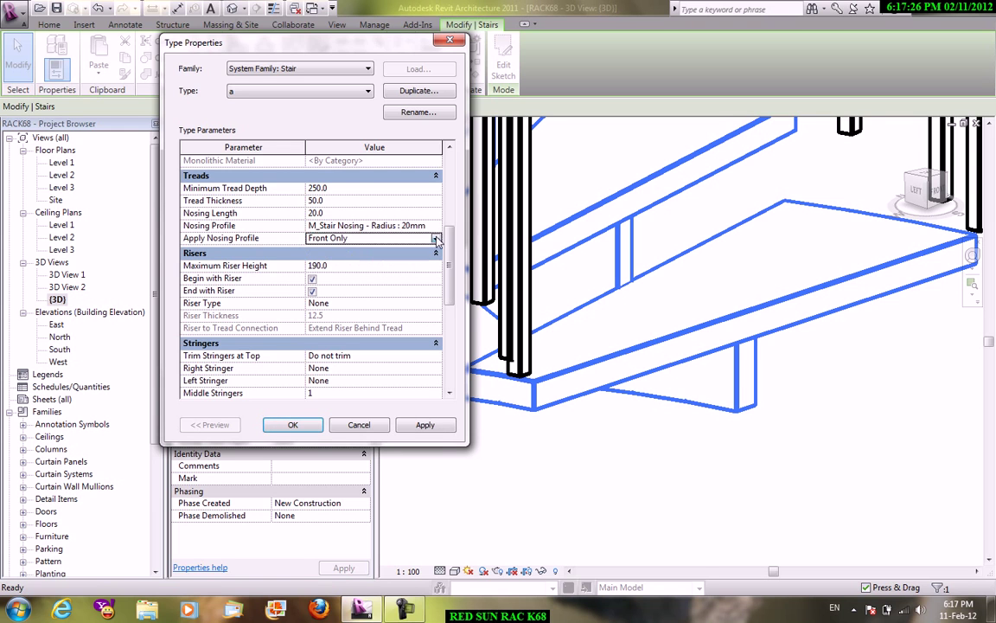
pyautogui.click(437, 239)
pyautogui.click(413, 431)
pyautogui.click(294, 426)
pyautogui.scroll(2, 444, 444)
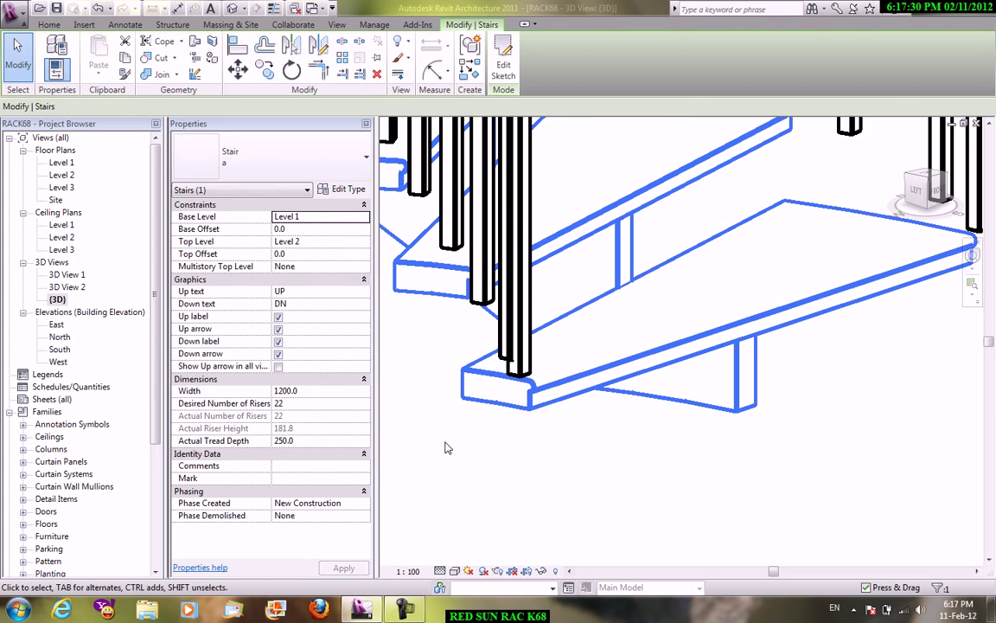
pyautogui.click(467, 407)
pyautogui.scroll(2, 461, 363)
# Step: Switch to thin lines with TL, orbit toward the tread, and select the spiral stair
pyautogui.press('t')
pyautogui.press('l')
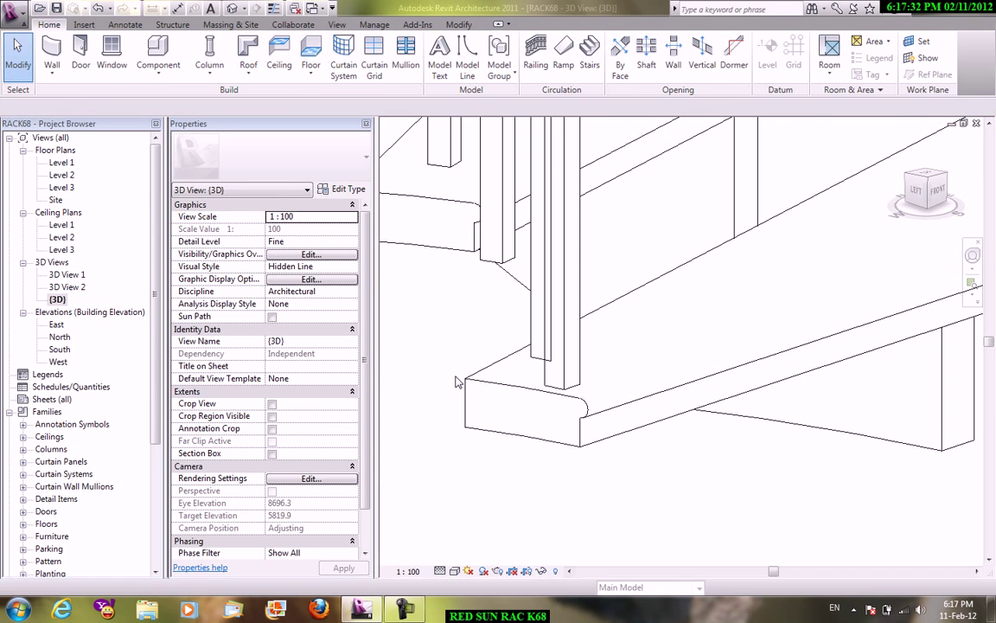
pyautogui.keyDown('shift'); pyautogui.moveTo(583, 410); pyautogui.dragTo(510, 279, button='middle'); pyautogui.keyUp('shift')
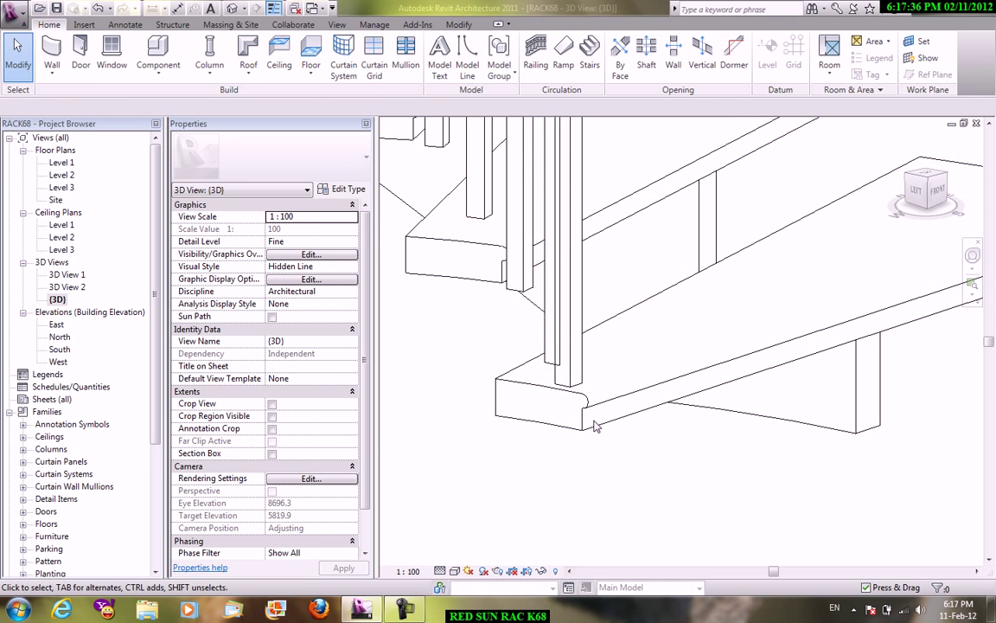
pyautogui.click(595, 426)
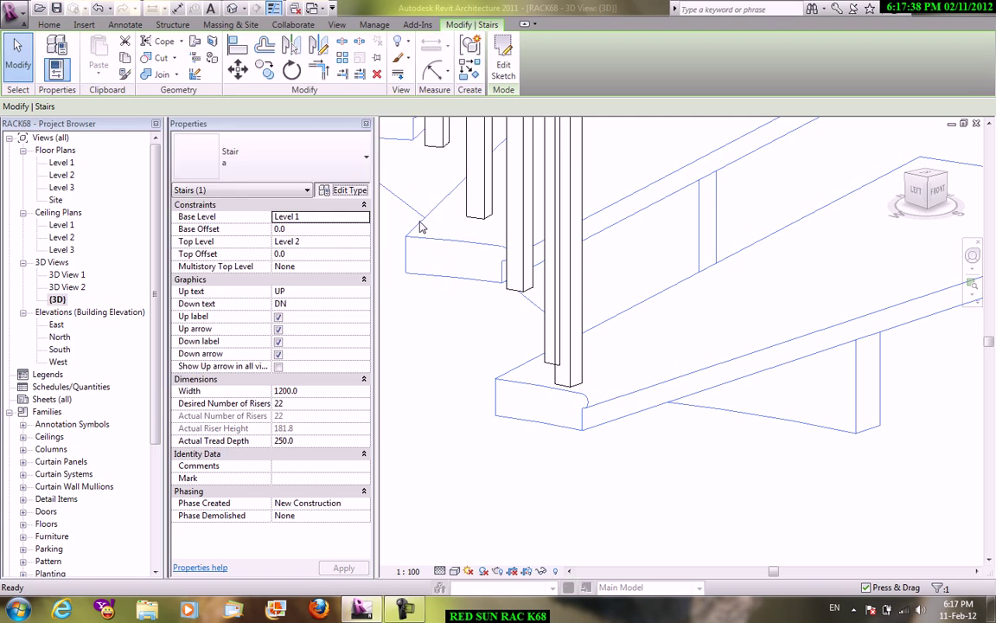
pyautogui.click(345, 189)
pyautogui.scroll(-3, 453, 177)
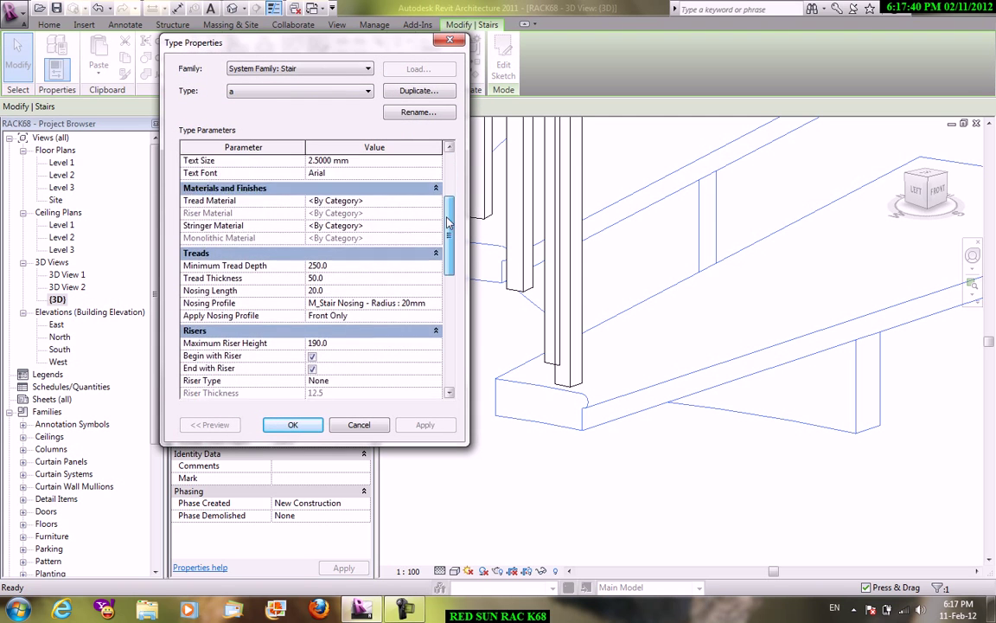
pyautogui.scroll(-2, 445, 199)
pyautogui.scroll(-1, 441, 216)
# Step: Apply the nosing profile to the front, left and right tread edges, and confirm
pyautogui.click(436, 226)
pyautogui.click(436, 226)
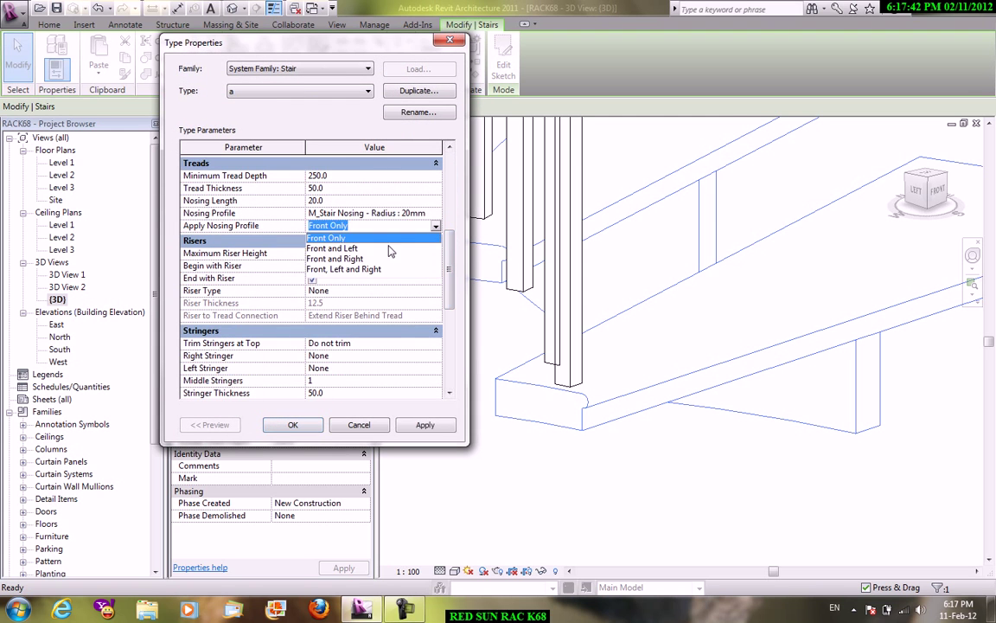
pyautogui.click(388, 271)
pyautogui.click(425, 424)
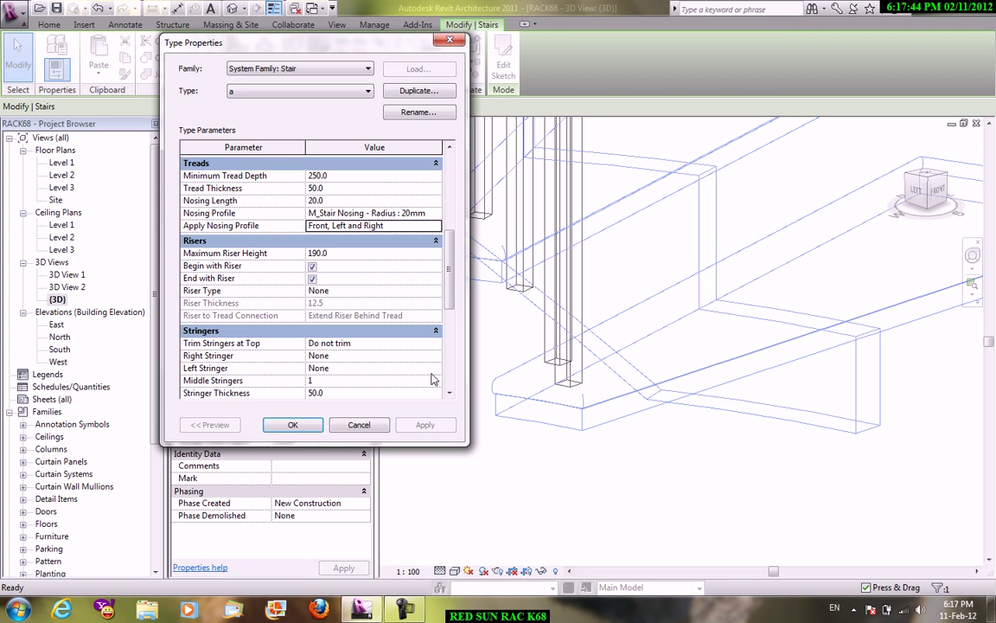
pyautogui.moveTo(449, 273)
pyautogui.mouseDown()
pyautogui.moveTo(455, 329)
pyautogui.moveTo(461, 276)
pyautogui.mouseUp()
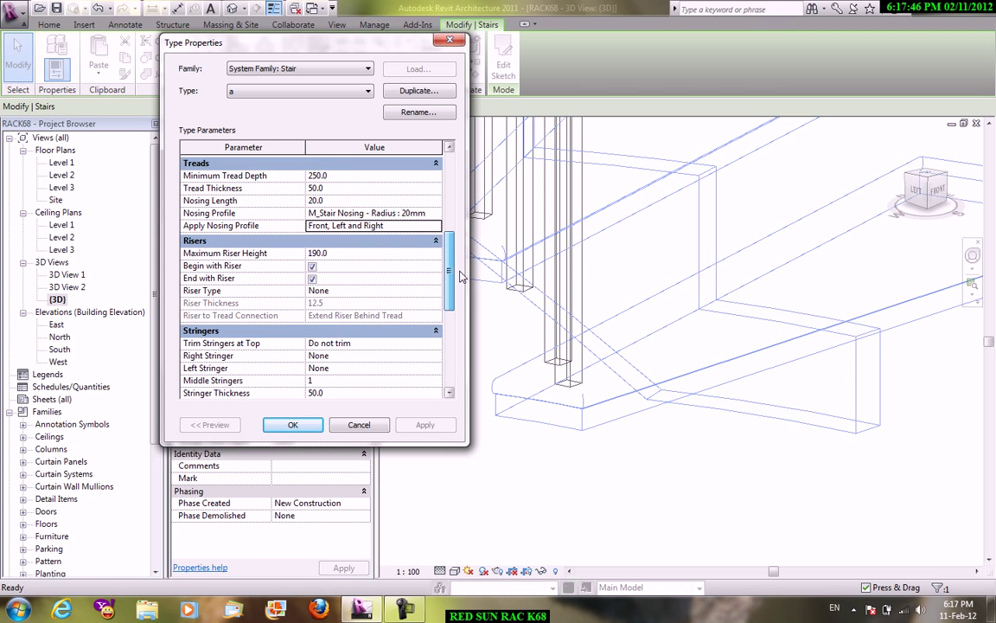
pyautogui.click(293, 425)
# Step: Orbit out to see the whole spiral stair and select it
pyautogui.scroll(3, 622, 301)
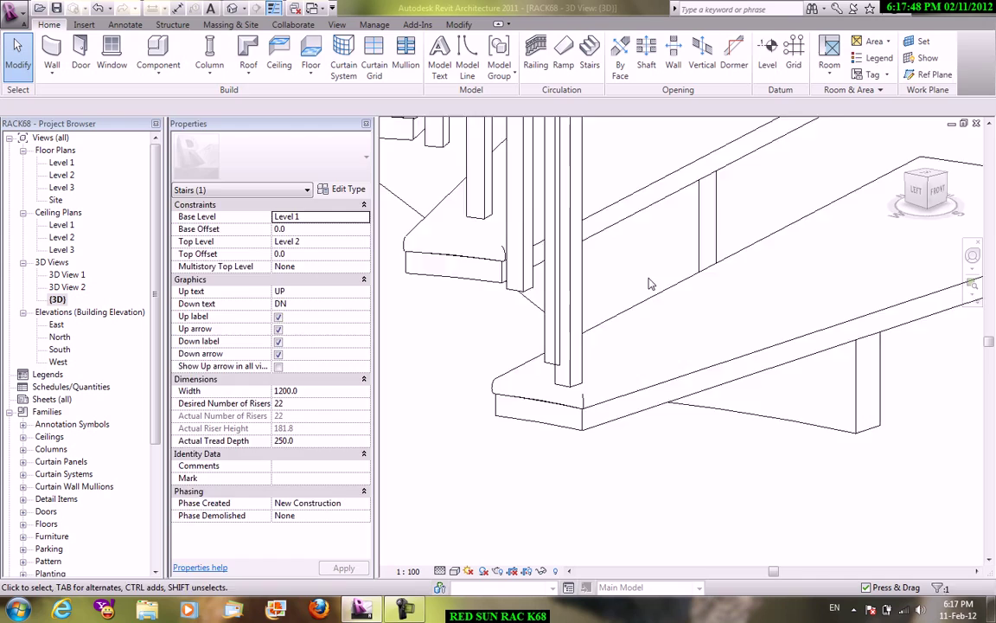
pyautogui.scroll(-5, 690, 405)
pyautogui.moveTo(690, 406)
pyautogui.keyDown('shift'); pyautogui.mouseDown(button='middle')
pyautogui.moveTo(770, 394)
pyautogui.moveTo(698, 351)
pyautogui.moveTo(702, 293)
pyautogui.moveTo(758, 304)
pyautogui.moveTo(694, 280)
pyautogui.mouseUp(button='middle'); pyautogui.keyUp('shift')
pyautogui.scroll(2, 693, 280)
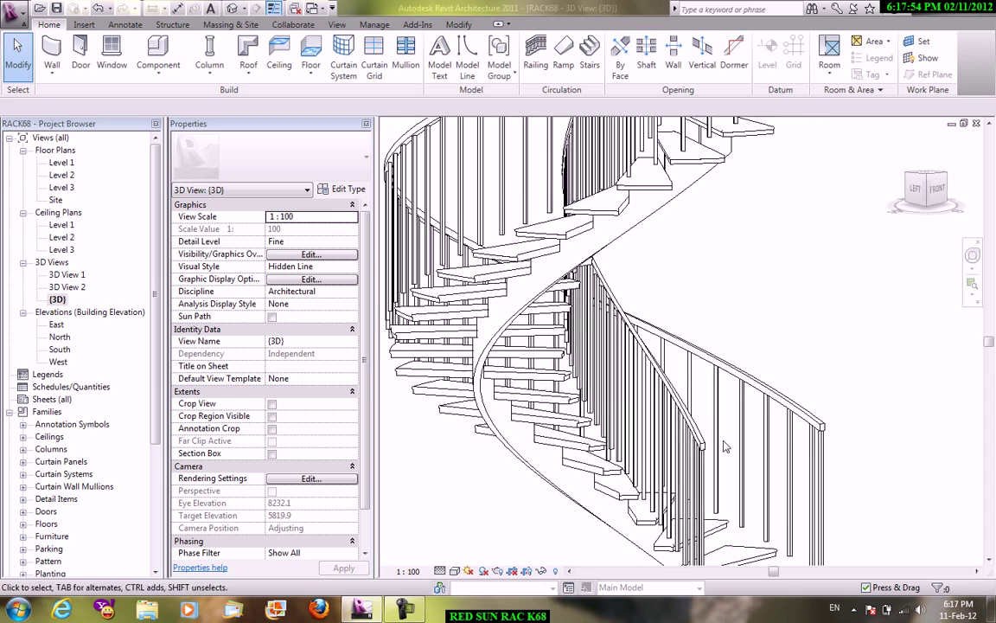
pyautogui.click(519, 313)
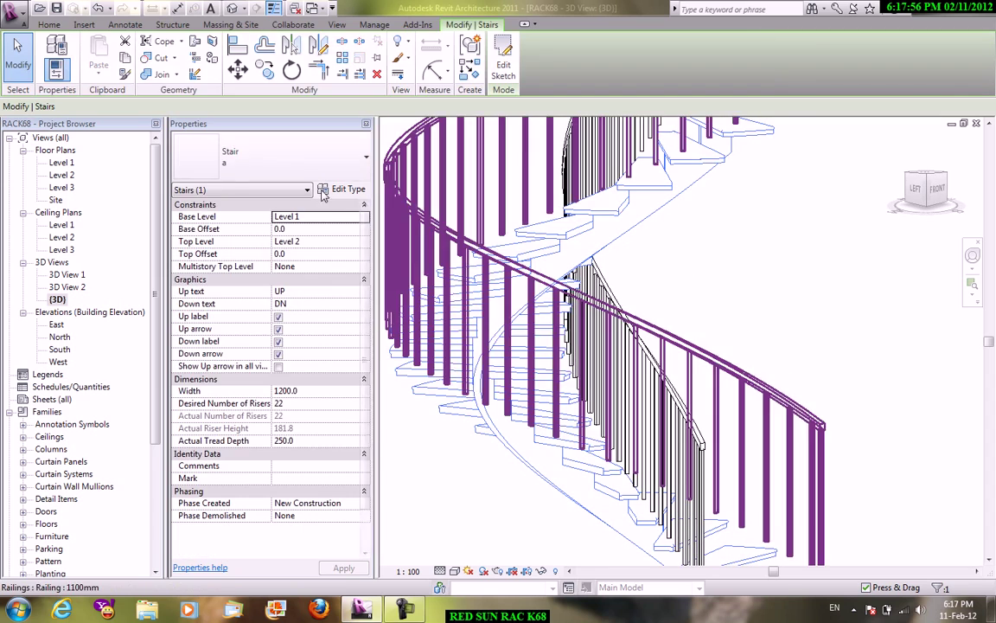
# Step: Set Middle Stringers to 2 on stair type a, then orbit to view the other stairs
pyautogui.click(347, 247)
pyautogui.moveTo(445, 218); pyautogui.dragTo(450, 316)
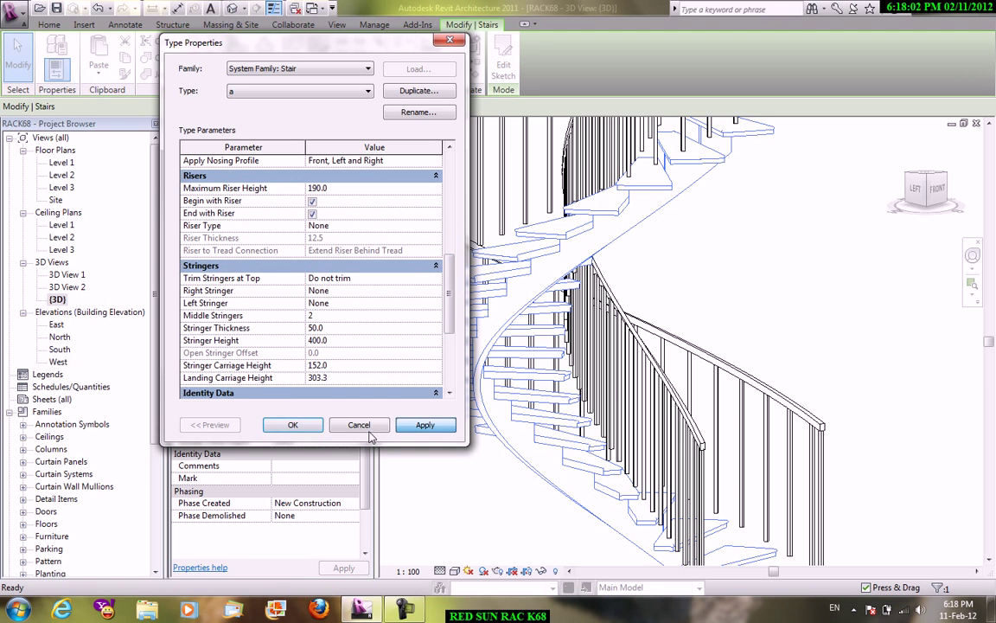
pyautogui.click(292, 424)
pyautogui.click(722, 276)
pyautogui.moveTo(845, 266)
pyautogui.keyDown('shift'); pyautogui.mouseDown(button='middle')
pyautogui.moveTo(847, 343)
pyautogui.moveTo(778, 355)
pyautogui.moveTo(663, 262)
pyautogui.moveTo(635, 200)
pyautogui.mouseUp(button='middle'); pyautogui.keyUp('shift')
# Step: Open the Level 1 floor plan, pan it, and start a new stair sketch
pyautogui.scroll(-2, 688, 226)
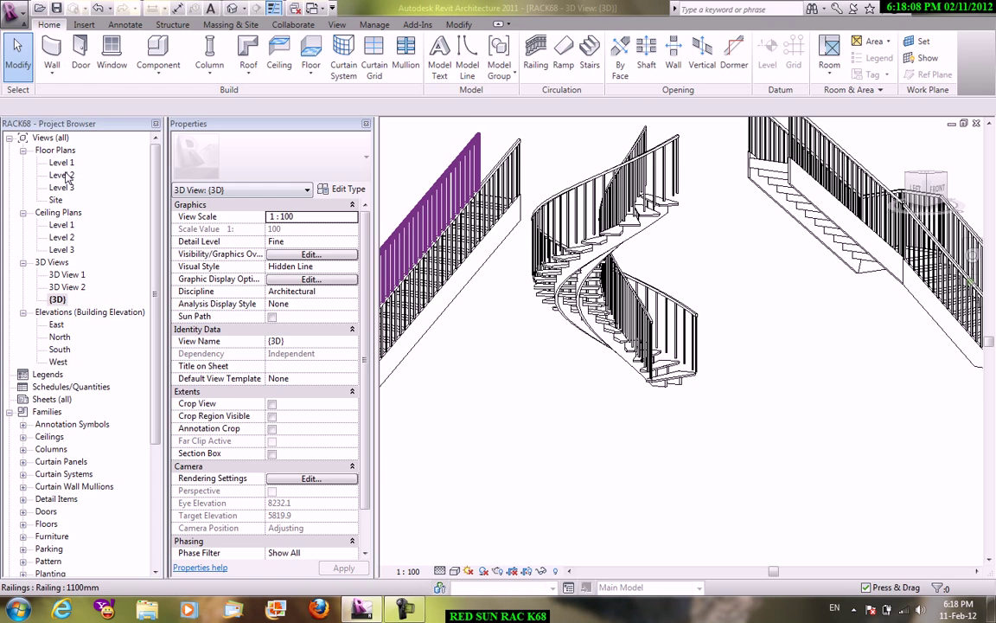
pyautogui.click(61, 162)
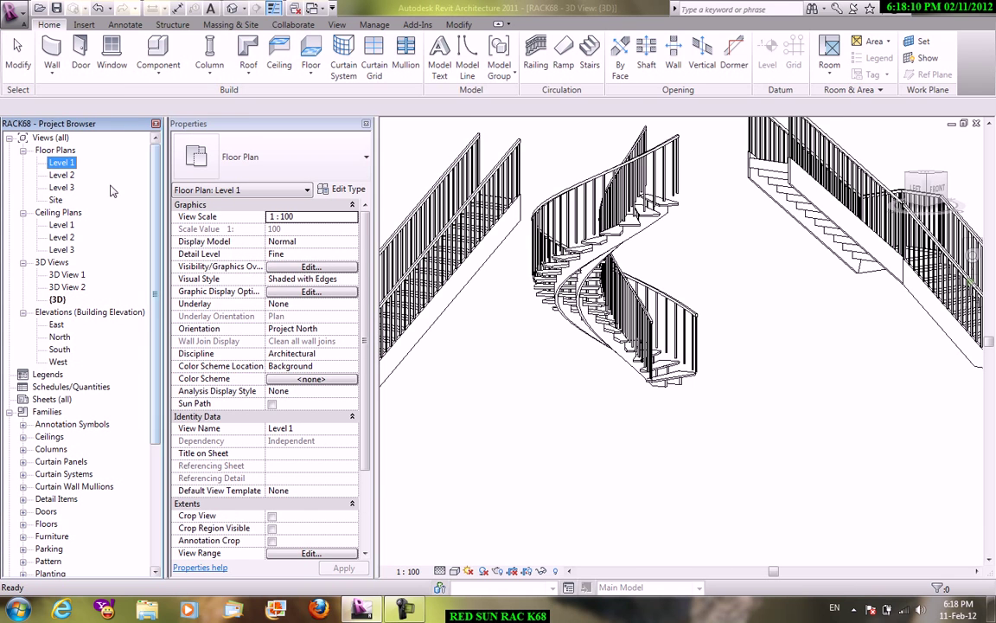
pyautogui.doubleClick(61, 162)
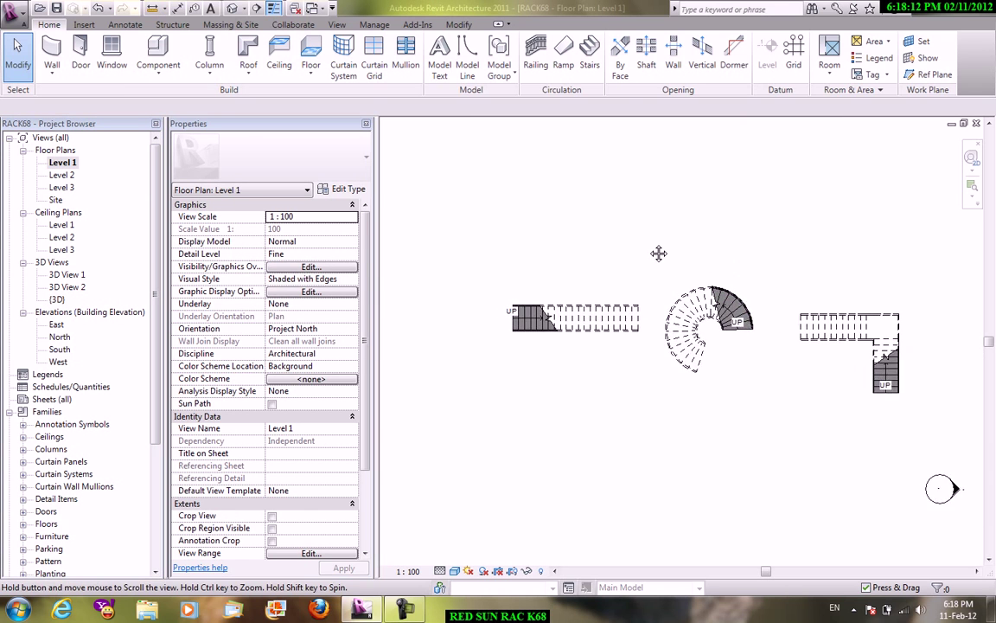
pyautogui.moveTo(585, 228); pyautogui.dragTo(647, 237, button='middle')
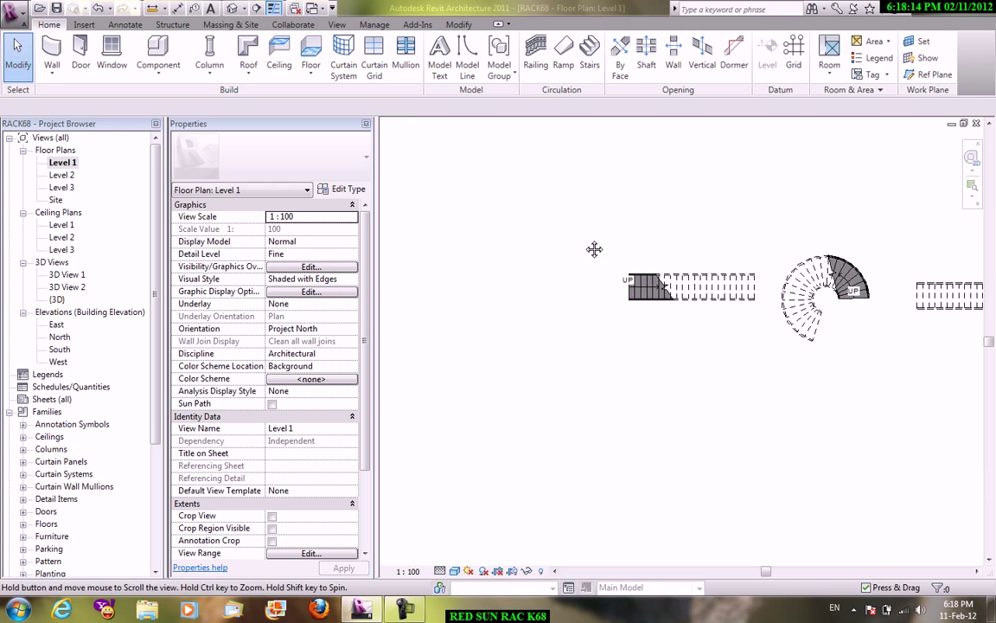
pyautogui.moveTo(584, 229); pyautogui.dragTo(586, 240, button='middle')
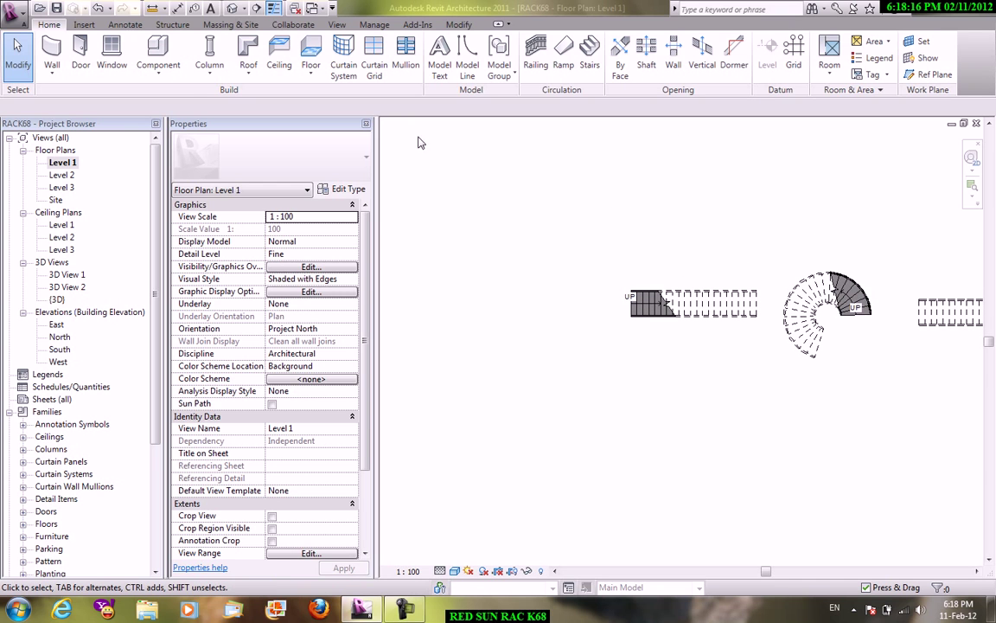
pyautogui.click(588, 53)
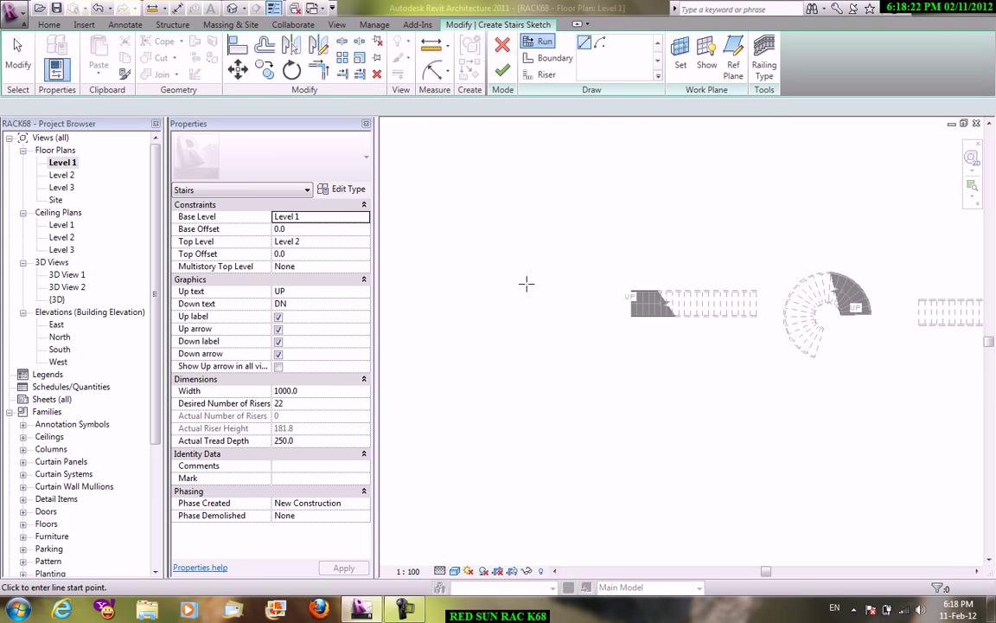
# Step: Draw the left curved stair boundary as a start-end-radius arc
pyautogui.click(549, 59)
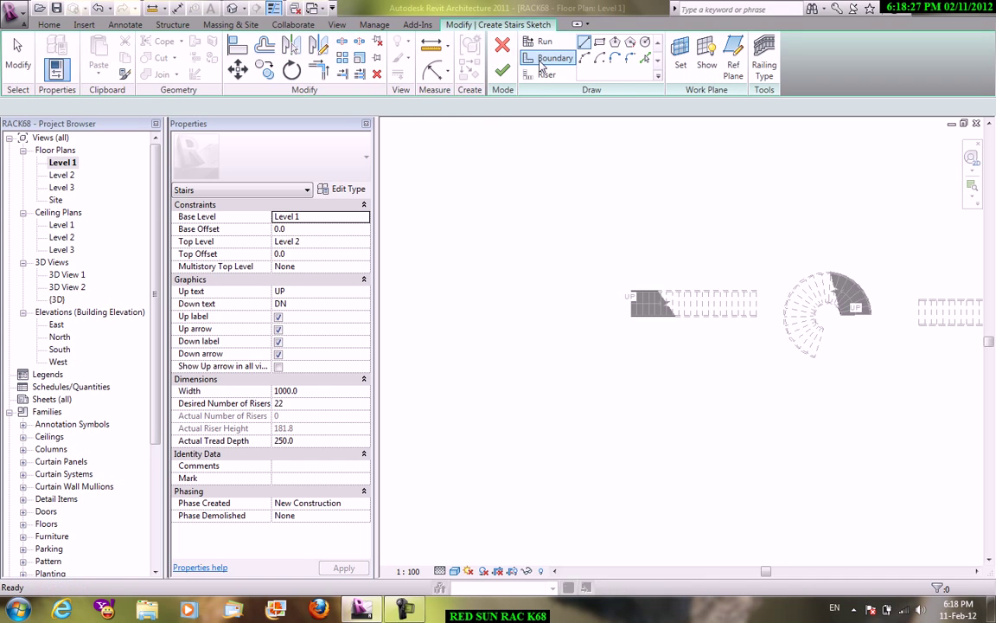
pyautogui.click(585, 59)
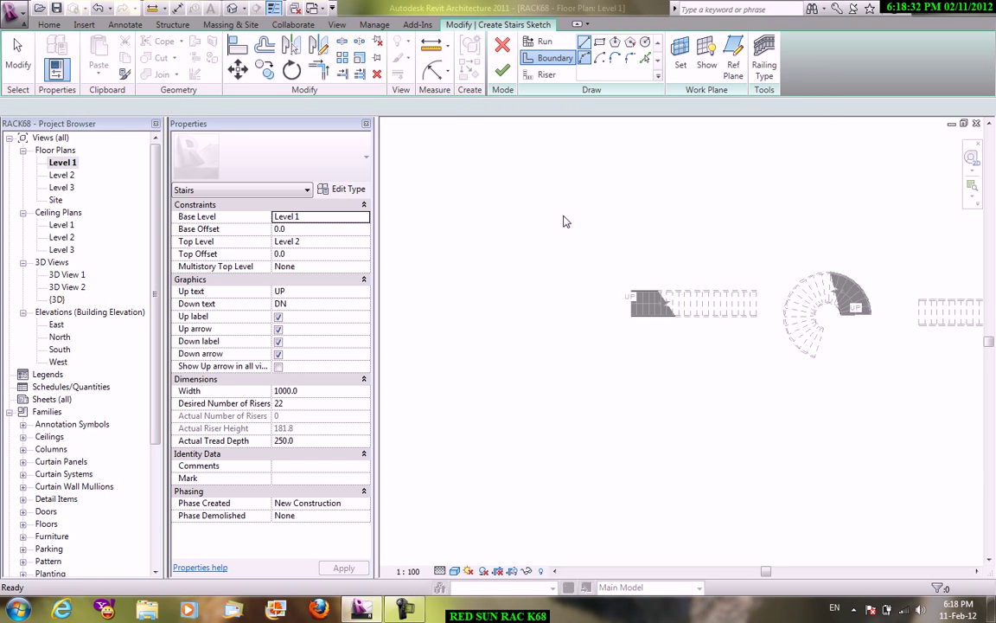
pyautogui.scroll(1, 504, 294)
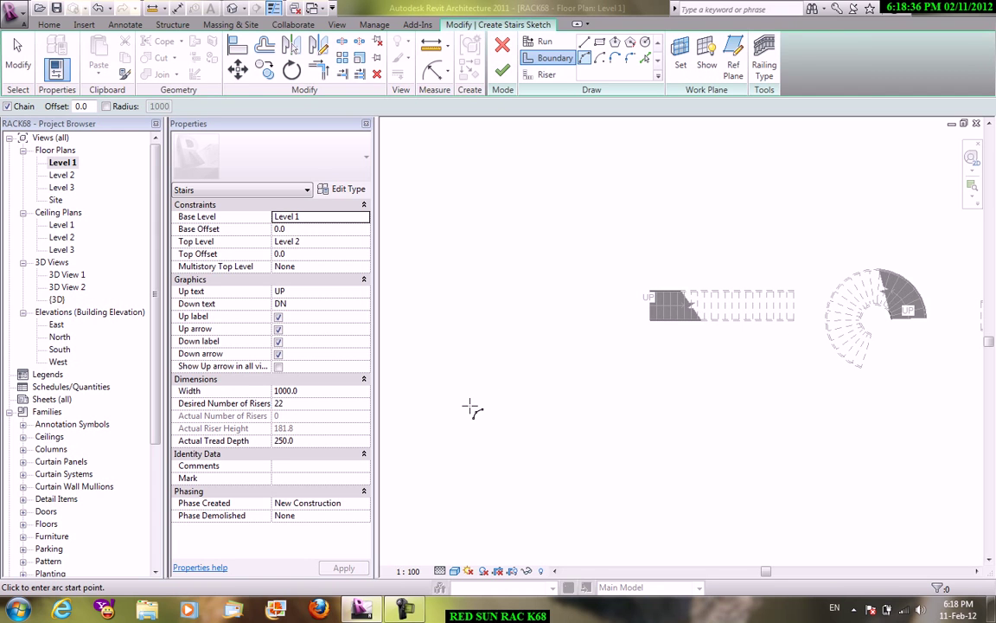
pyautogui.click(499, 426)
pyautogui.click(536, 308)
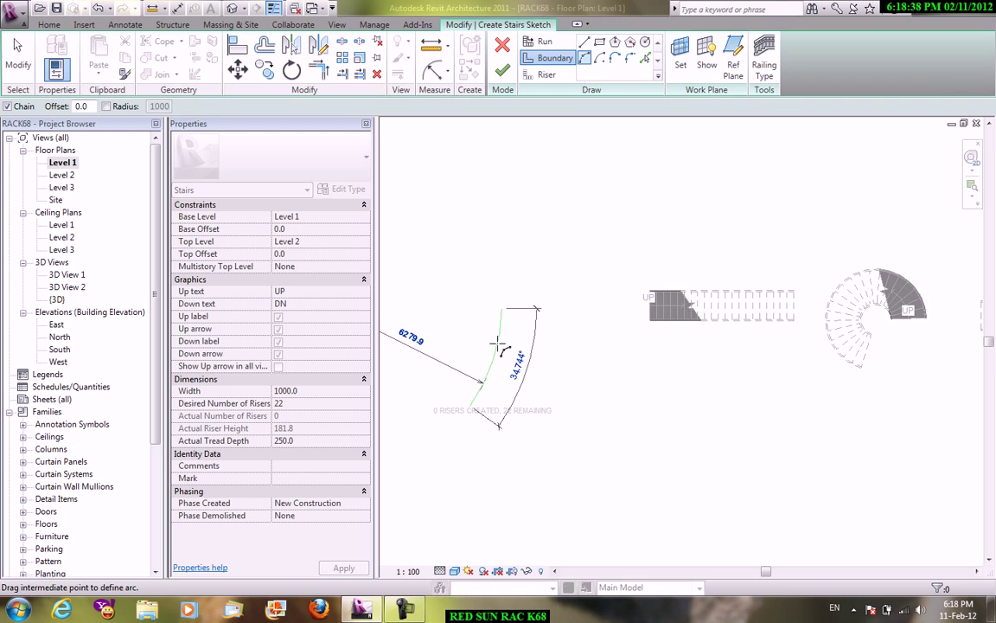
pyautogui.click(560, 389)
pyautogui.scroll(2, 545, 393)
pyautogui.rightClick(533, 259)
pyautogui.click(569, 269)
# Step: Draw the matching right curved boundary arc and end the chained line
pyautogui.moveTo(629, 291); pyautogui.dragTo(672, 231, button='middle')
pyautogui.scroll(1, 672, 230)
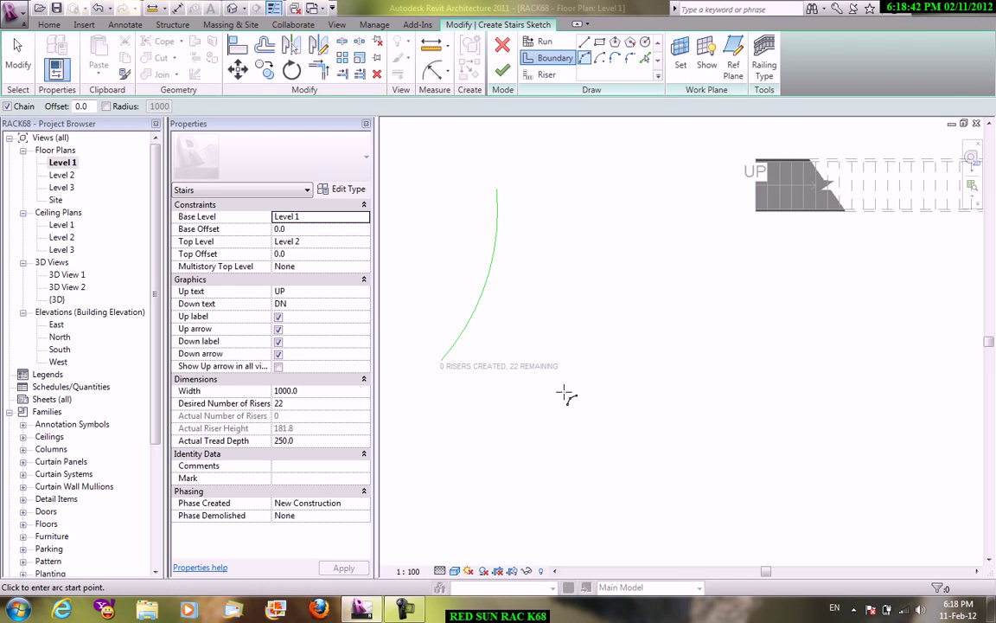
pyautogui.click(608, 391)
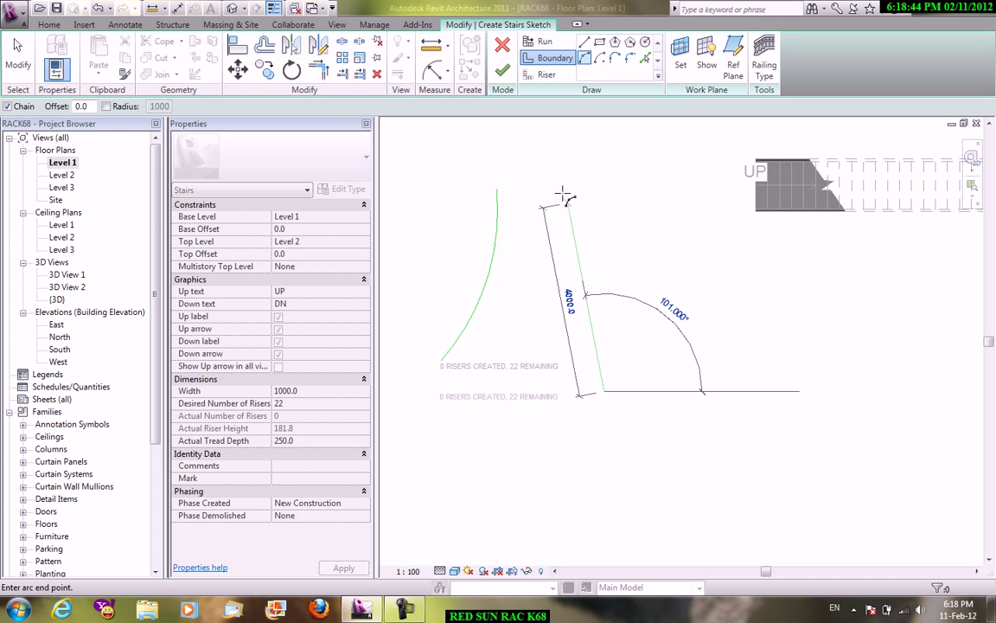
pyautogui.click(561, 192)
pyautogui.click(569, 282)
pyautogui.rightClick(667, 218)
pyautogui.click(692, 223)
pyautogui.rightClick(664, 209)
pyautogui.click(692, 215)
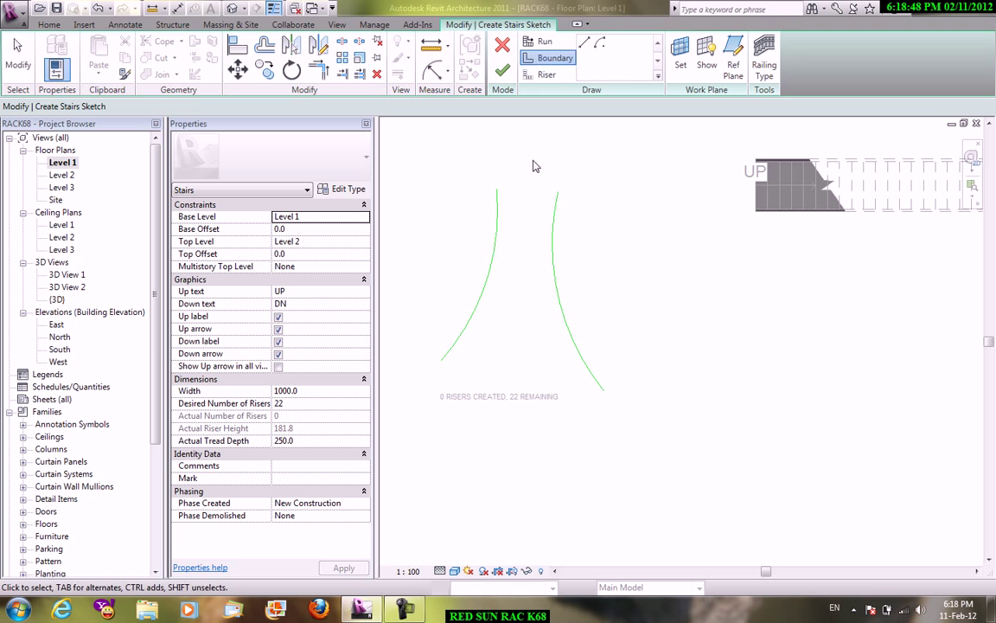
pyautogui.click(551, 58)
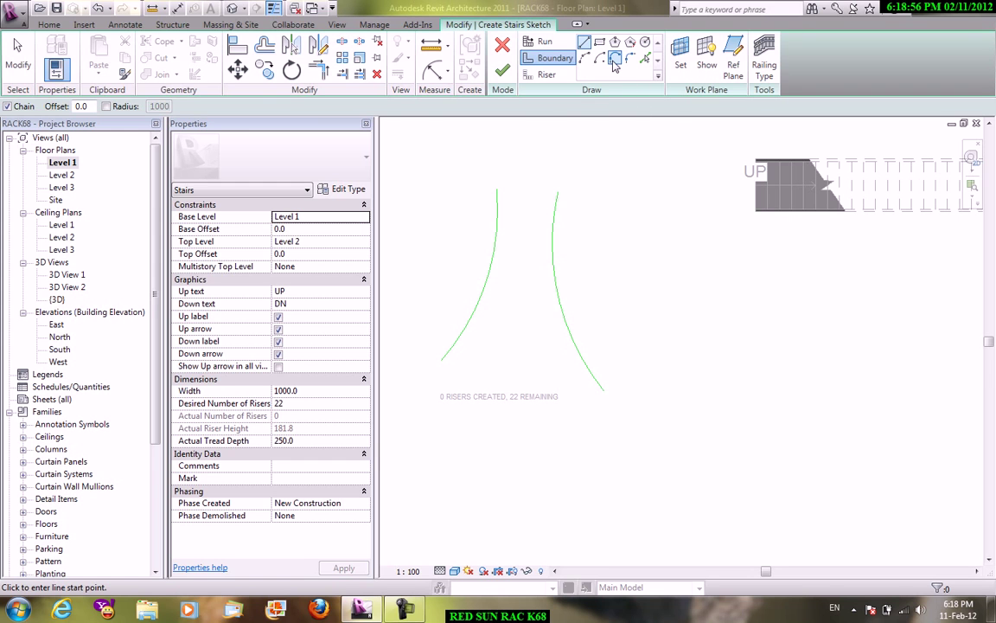
# Step: Draw the curved bottom riser between the lower ends of both boundaries
pyautogui.click(546, 74)
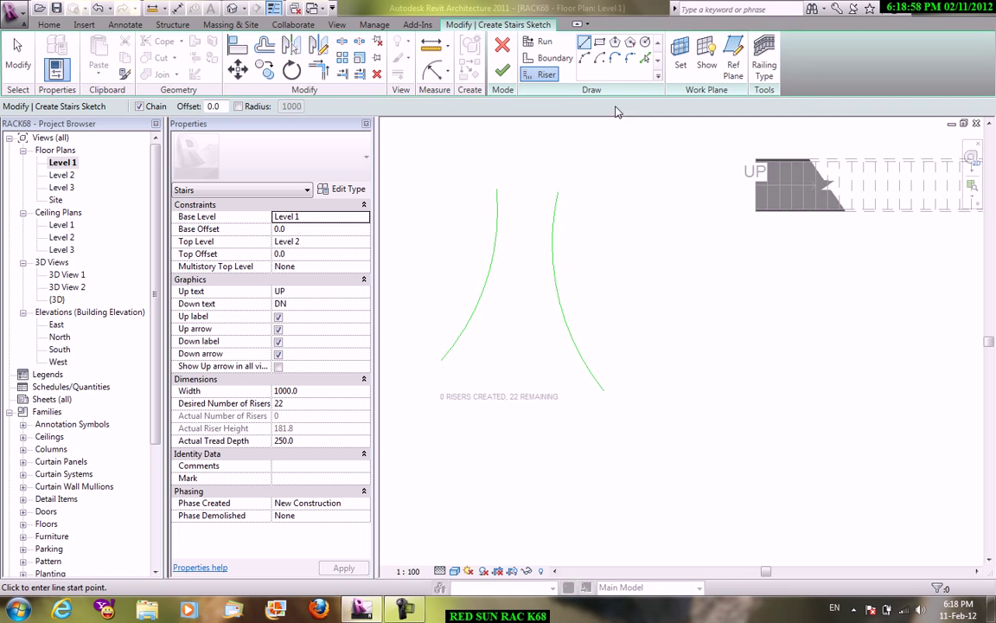
pyautogui.click(444, 358)
pyautogui.click(602, 394)
pyautogui.rightClick(615, 318)
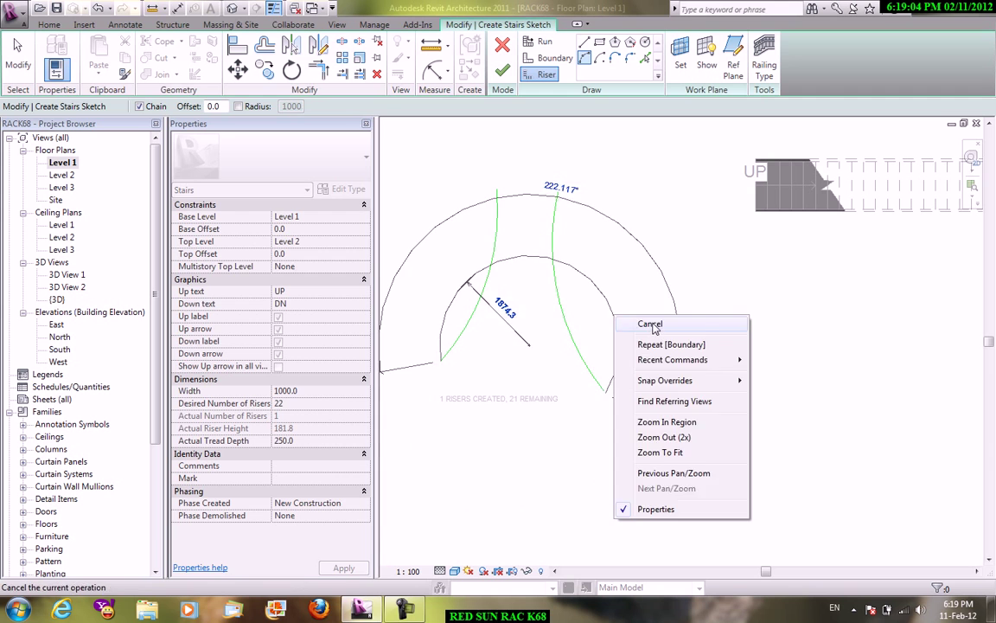
pyautogui.click(651, 324)
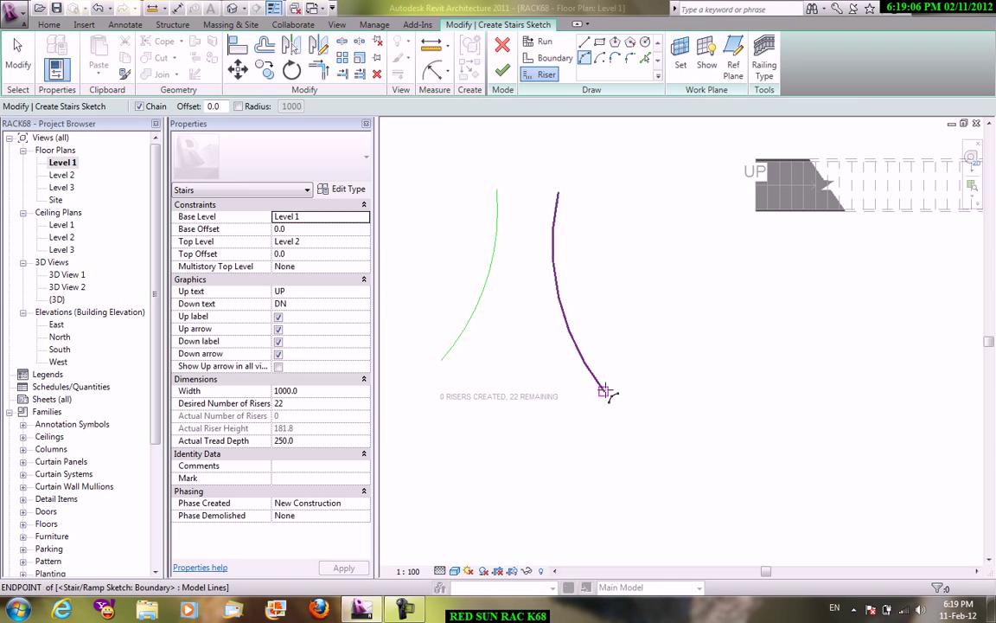
pyautogui.click(605, 392)
pyautogui.click(443, 360)
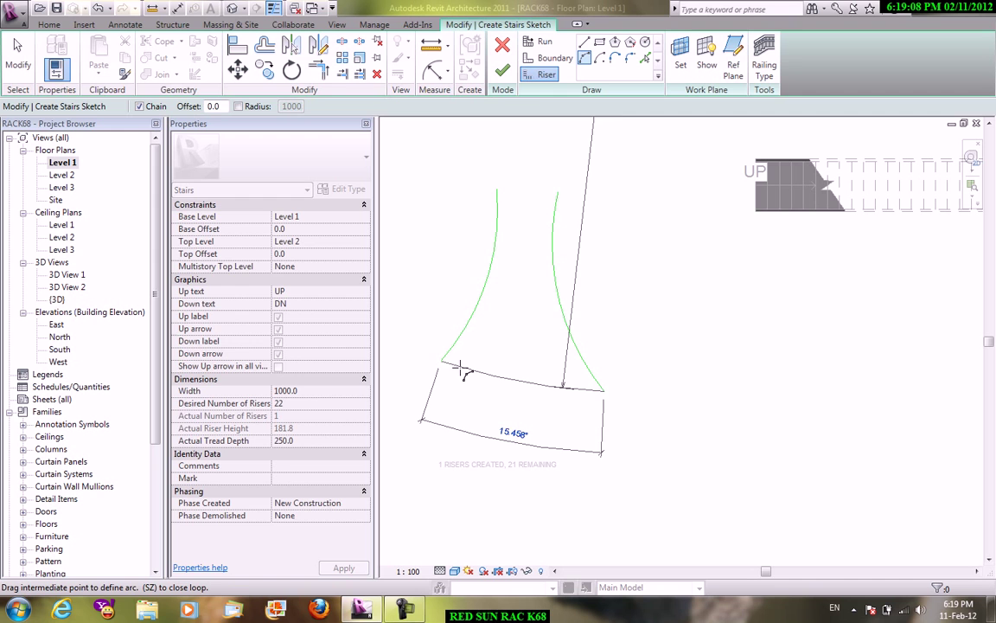
pyautogui.rightClick(567, 236)
pyautogui.click(606, 246)
pyautogui.rightClick(667, 248)
pyautogui.click(687, 256)
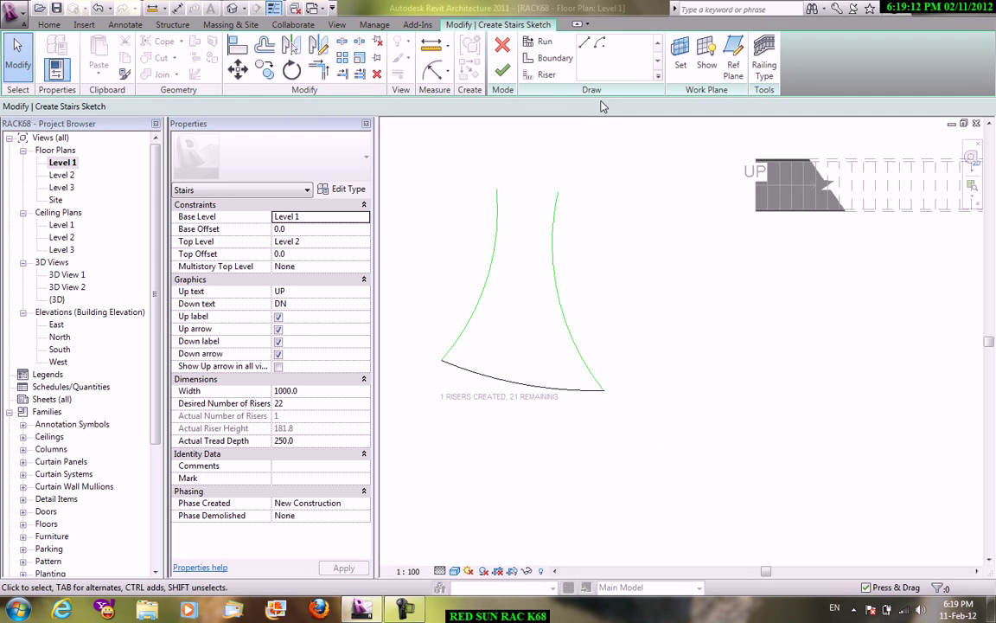
# Step: Pick lines at 300 offset to add seven successive risers above the bottom one
pyautogui.click(546, 74)
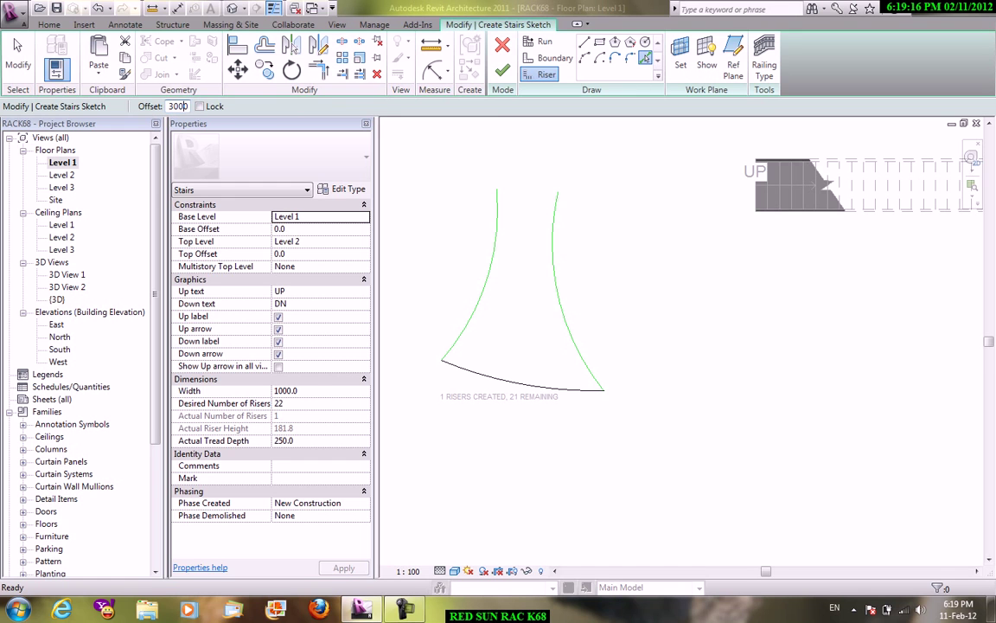
pyautogui.click(543, 385)
pyautogui.click(533, 374)
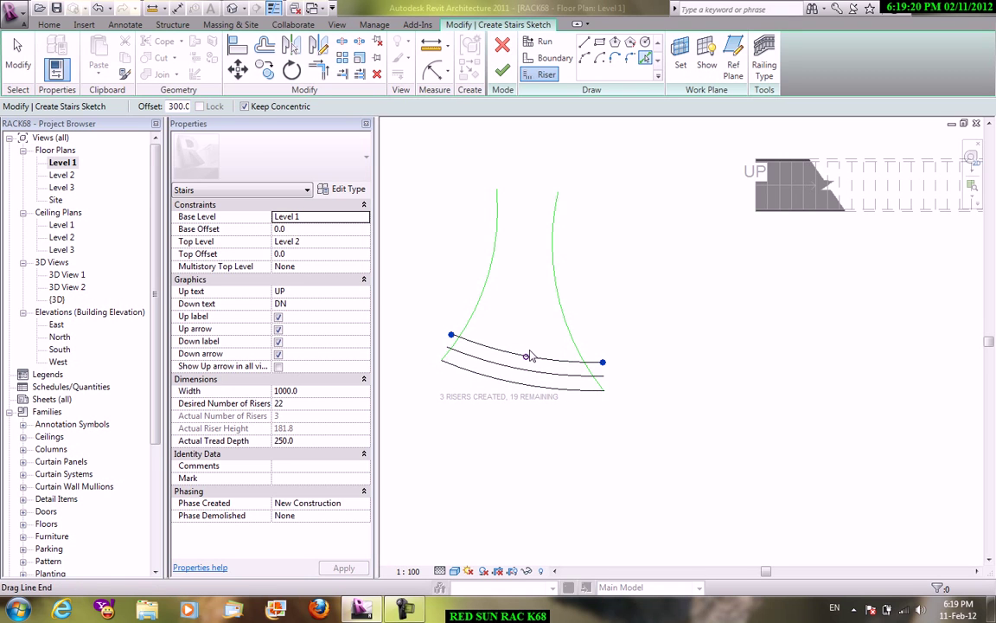
pyautogui.click(498, 353)
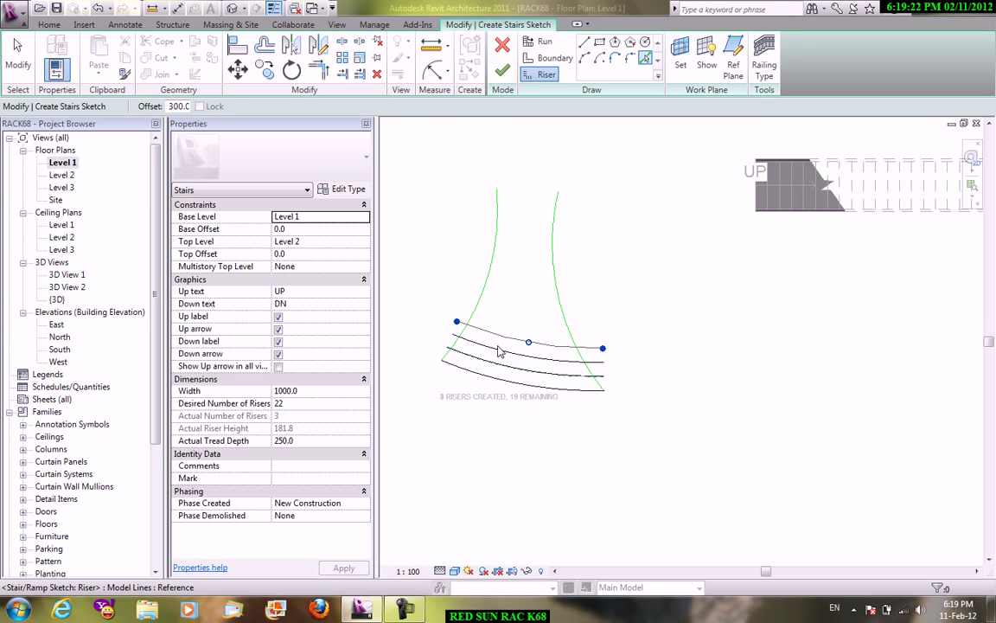
pyautogui.click(511, 328)
pyautogui.click(516, 312)
pyautogui.click(516, 299)
pyautogui.click(516, 280)
pyautogui.rightClick(489, 164)
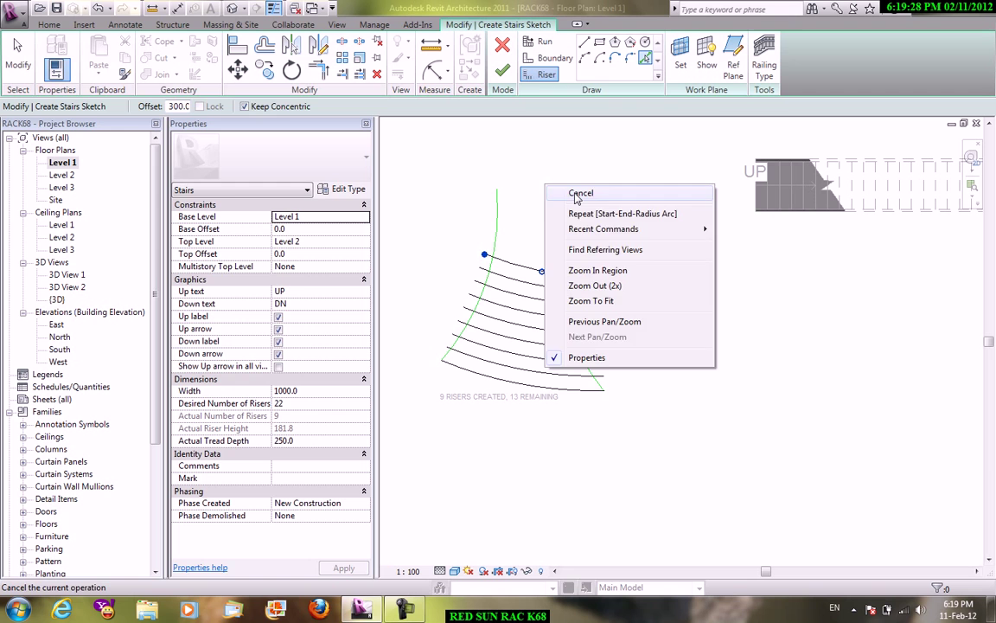
pyautogui.click(511, 173)
# Step: Cancel a stray pick at the left boundary's top and remove the extra riser
pyautogui.click(585, 44)
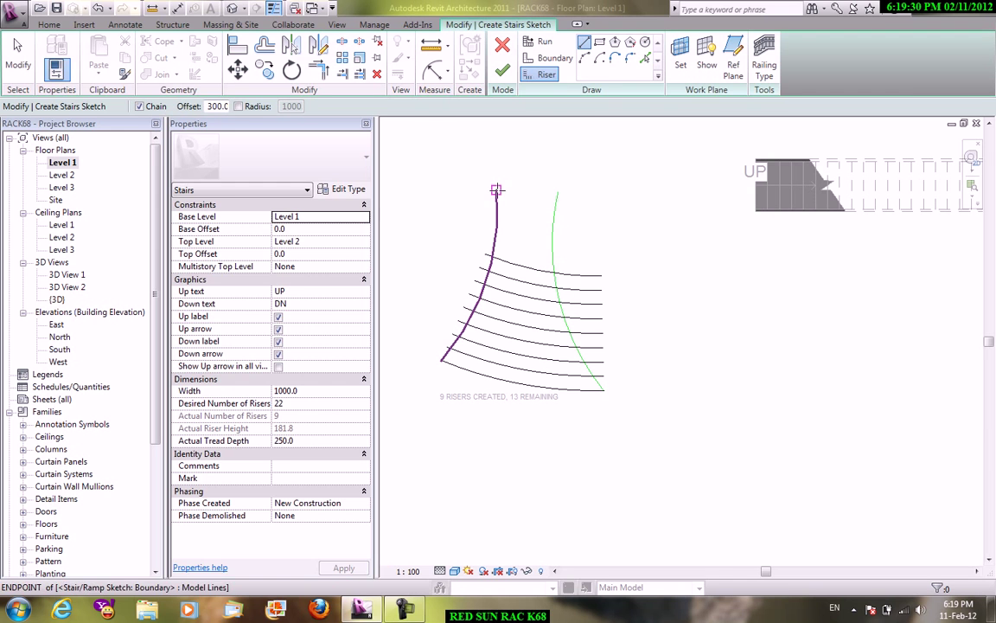
pyautogui.click(497, 189)
pyautogui.rightClick(616, 158)
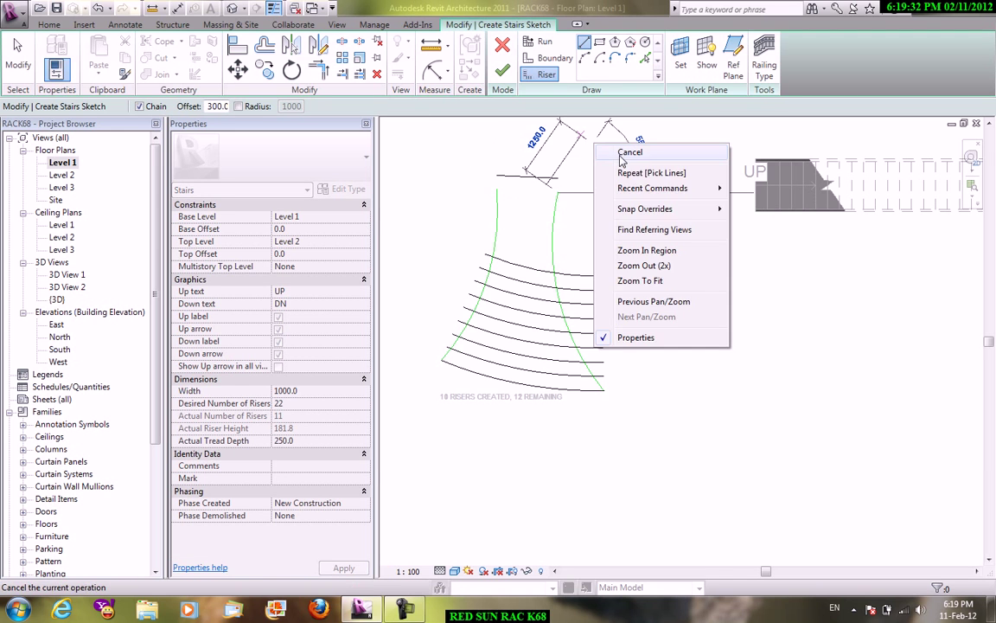
pyautogui.click(657, 165)
pyautogui.rightClick(617, 158)
pyautogui.click(657, 165)
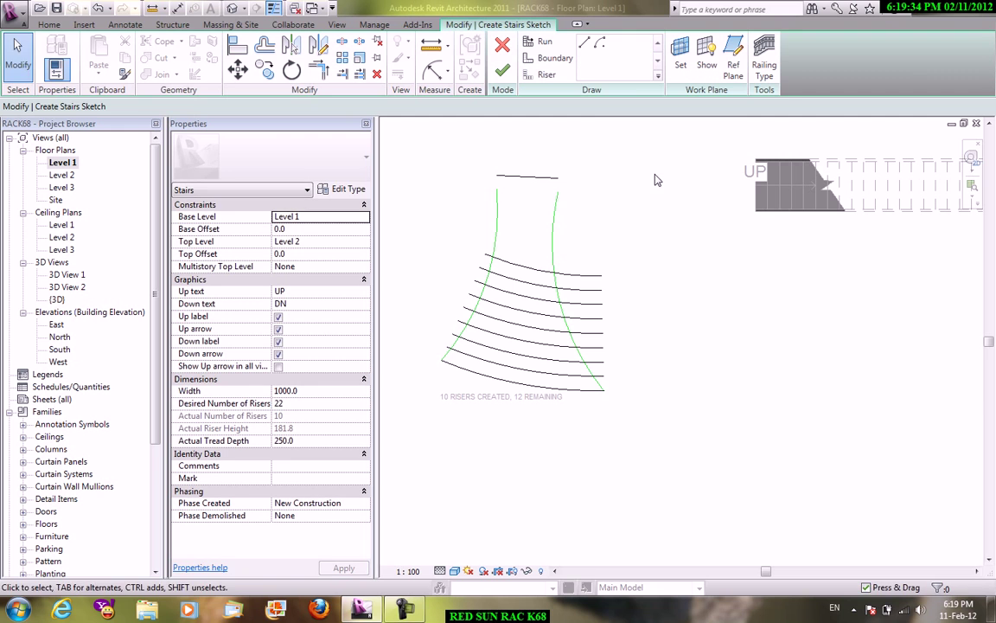
# Step: Draw a straight riser across the top of the stair between the boundaries
pyautogui.click(546, 75)
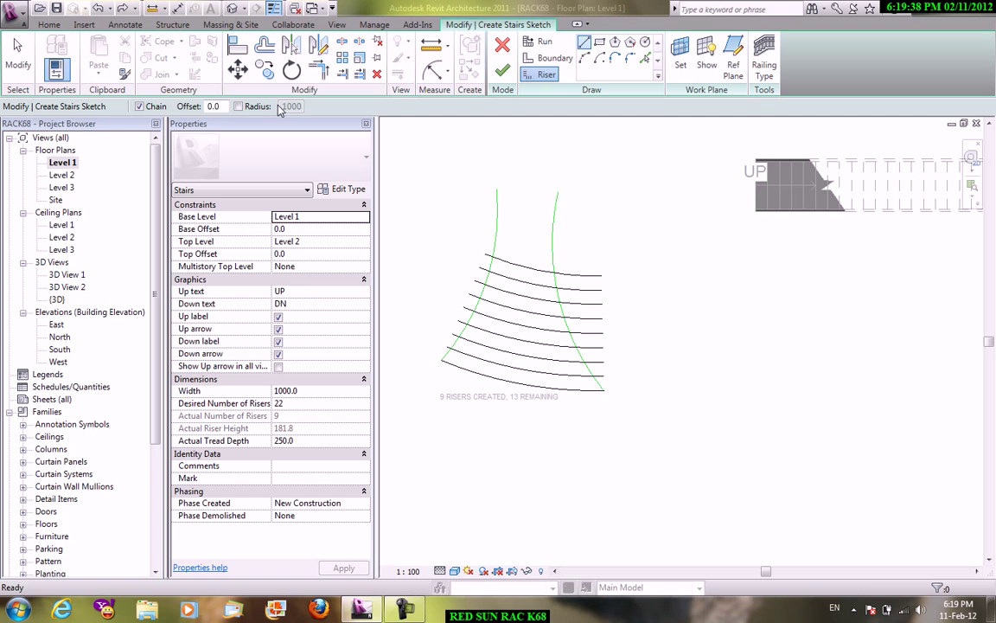
pyautogui.click(496, 190)
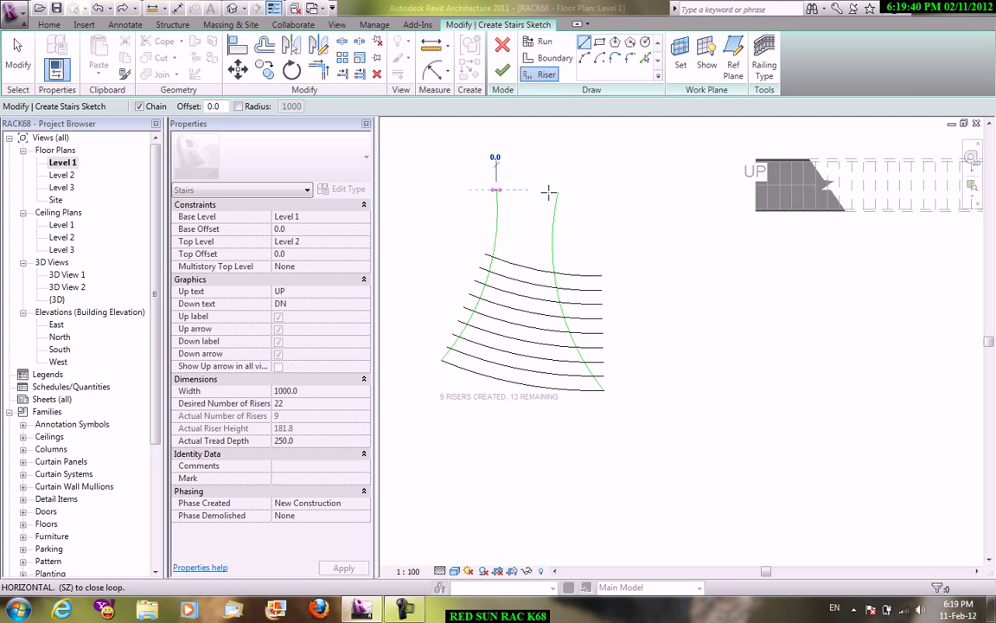
pyautogui.click(558, 190)
pyautogui.rightClick(599, 175)
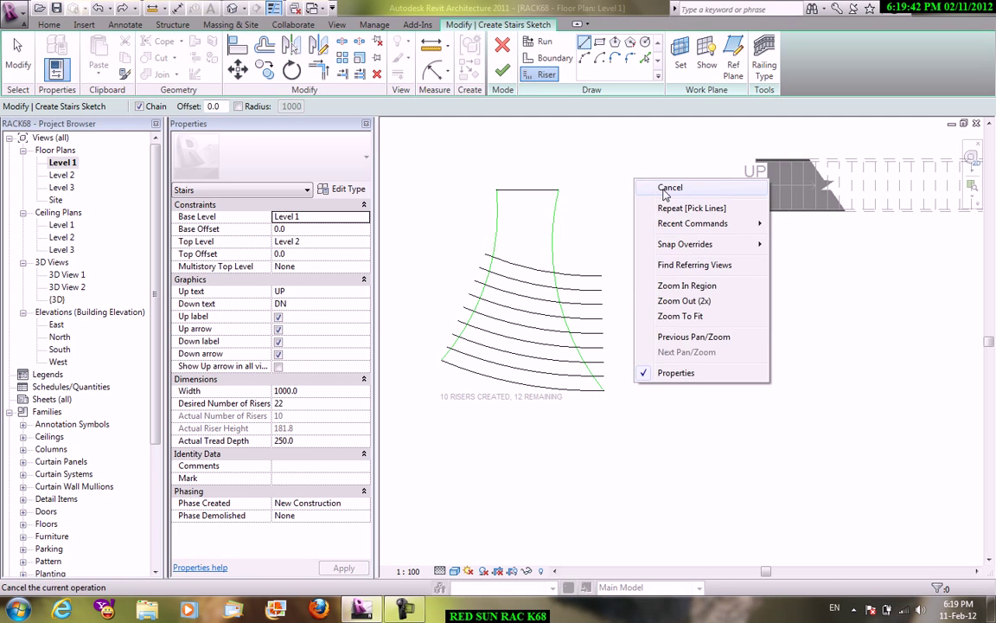
pyautogui.click(612, 192)
pyautogui.moveTo(520, 260); pyautogui.dragTo(557, 242, button='middle')
pyautogui.scroll(1, 560, 246)
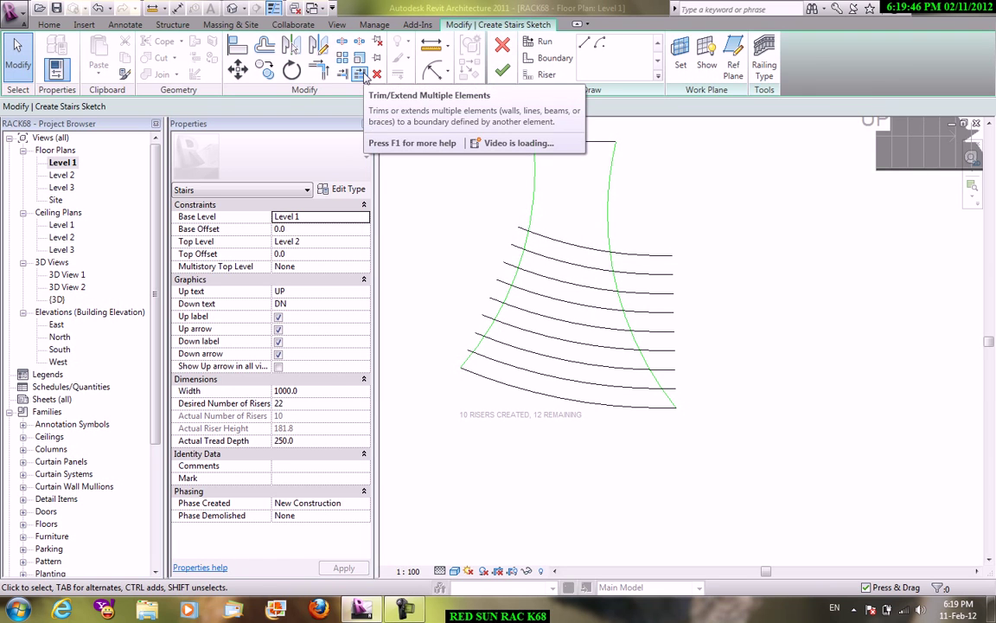
pyautogui.moveTo(360, 73)
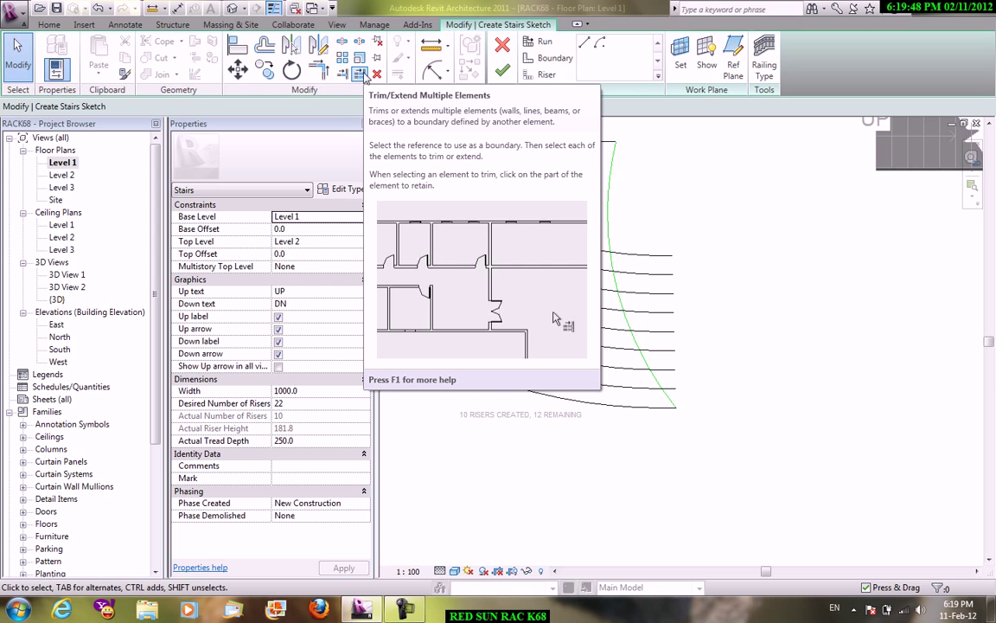
# Step: Trim all the risers back to the left boundary with Trim/Extend Multiple Elements
pyautogui.click(363, 76)
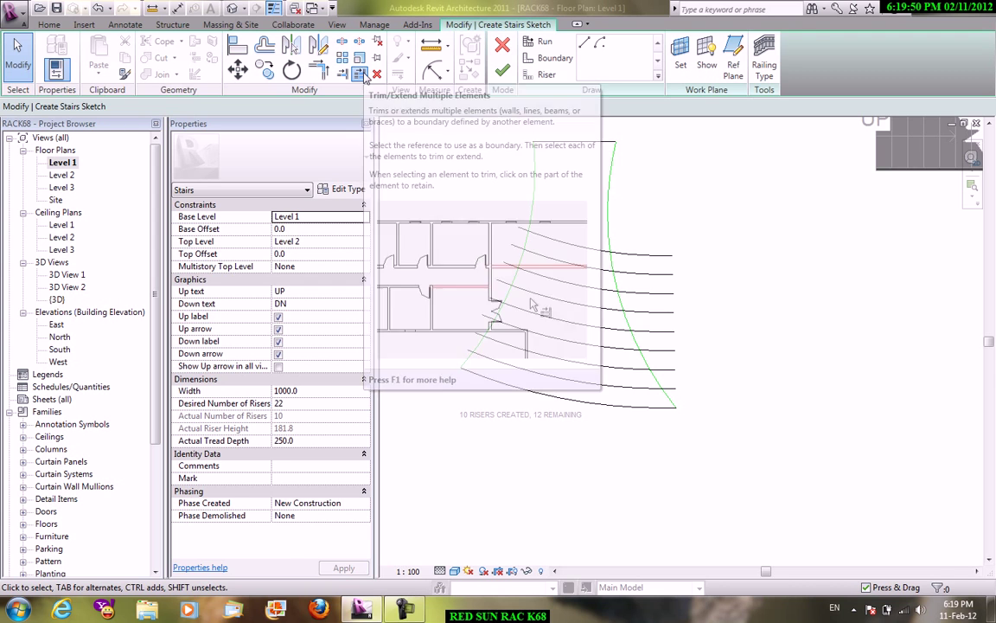
pyautogui.click(533, 218)
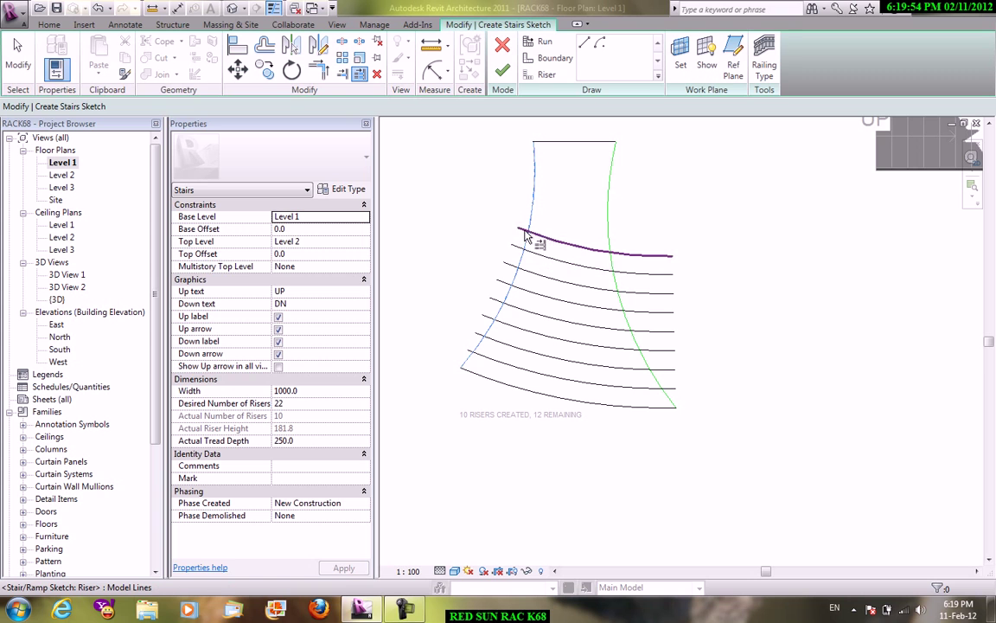
pyautogui.click(536, 237)
pyautogui.click(501, 215)
pyautogui.rightClick(508, 190)
pyautogui.click(518, 196)
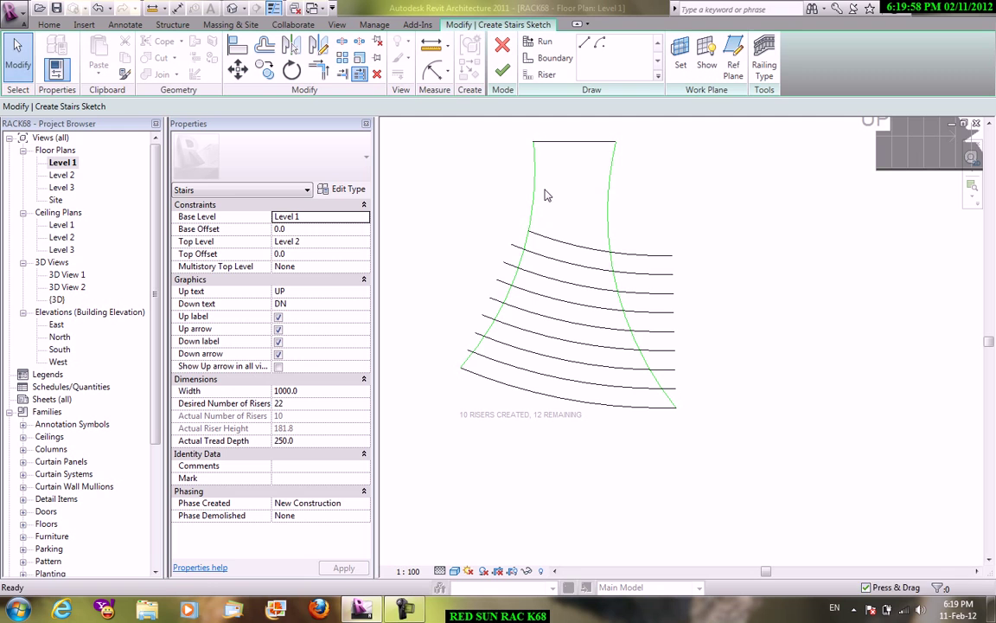
pyautogui.click(523, 251)
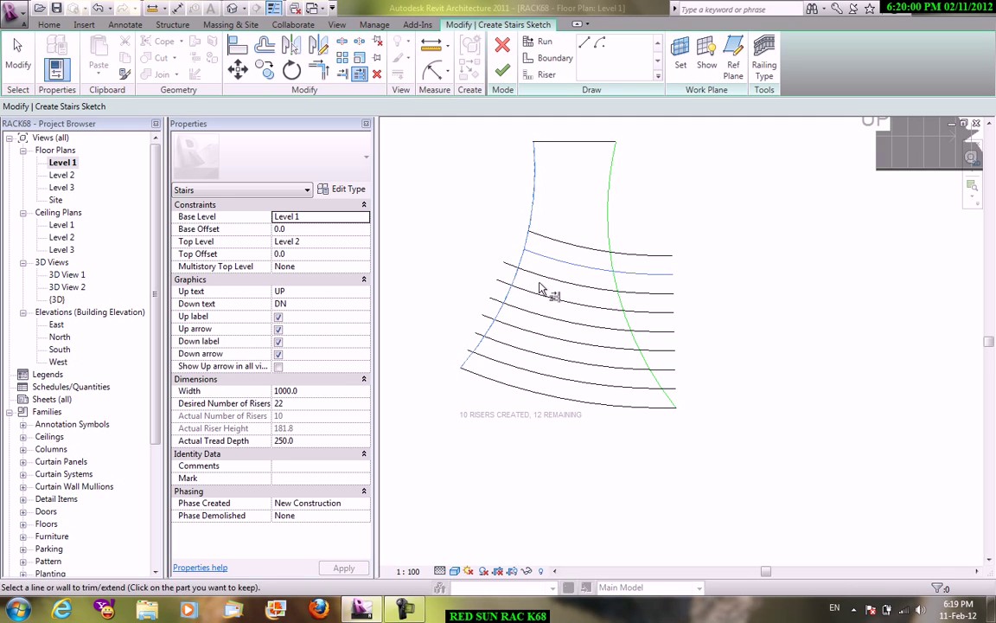
pyautogui.click(538, 281)
pyautogui.click(527, 298)
pyautogui.click(517, 318)
pyautogui.click(512, 334)
pyautogui.click(508, 347)
pyautogui.click(503, 359)
# Step: Trim the overshooting risers back to the right boundary
pyautogui.click(362, 76)
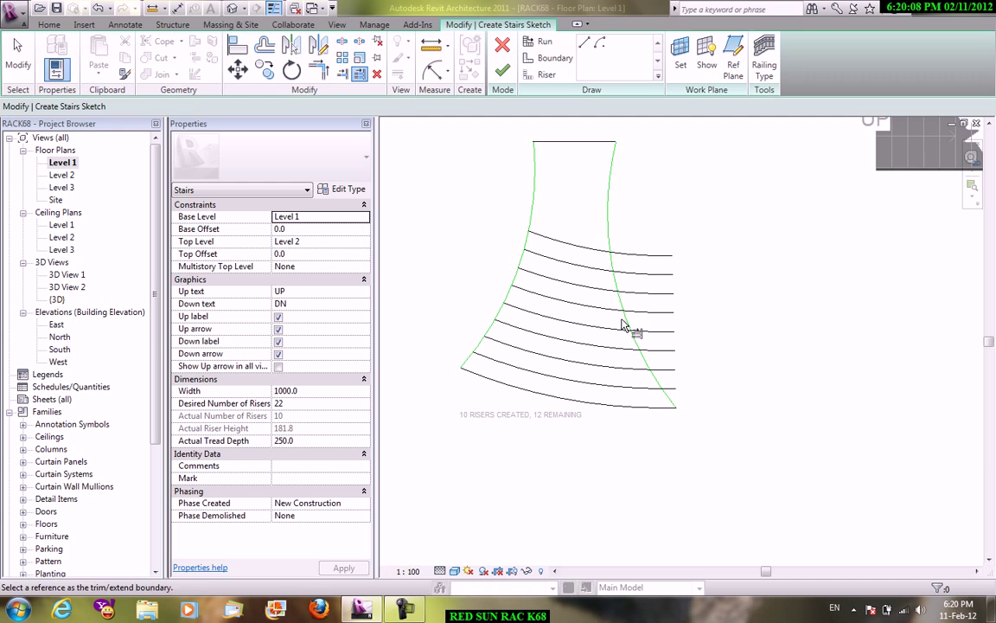
pyautogui.click(593, 271)
pyautogui.click(610, 289)
pyautogui.click(627, 334)
pyautogui.click(631, 352)
pyautogui.click(640, 372)
pyautogui.click(650, 394)
pyautogui.rightClick(711, 300)
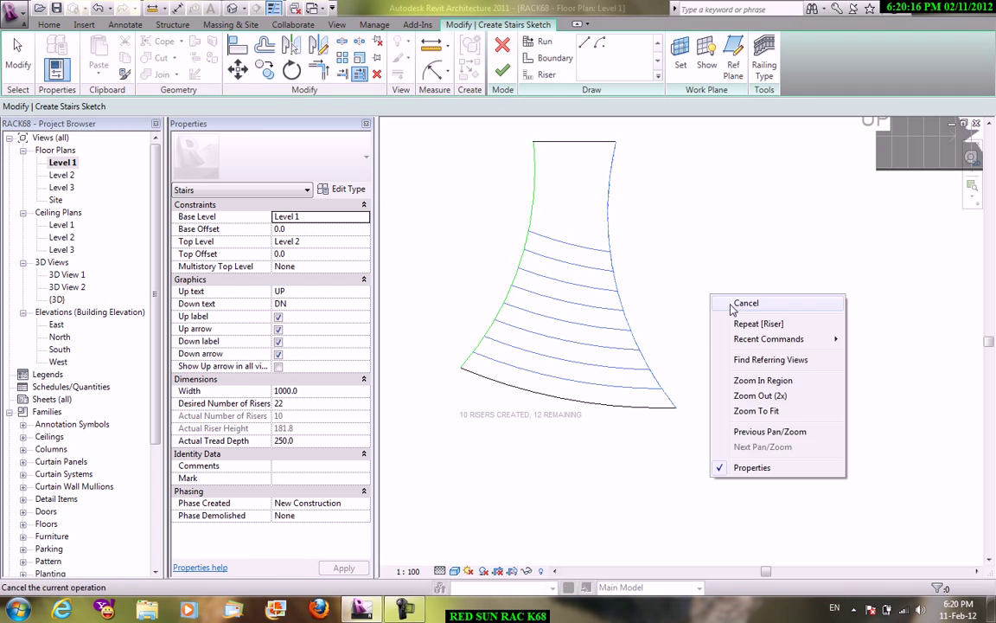
pyautogui.click(730, 305)
pyautogui.rightClick(723, 274)
pyautogui.click(734, 281)
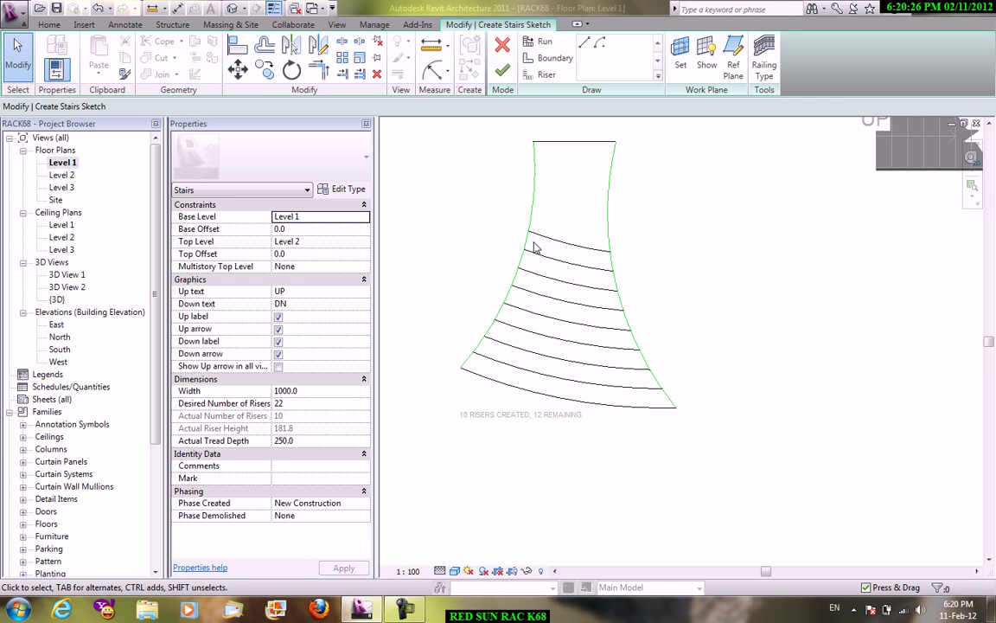
# Step: Split both boundary arcs at the upper riser and finish the stair sketch
pyautogui.click(341, 49)
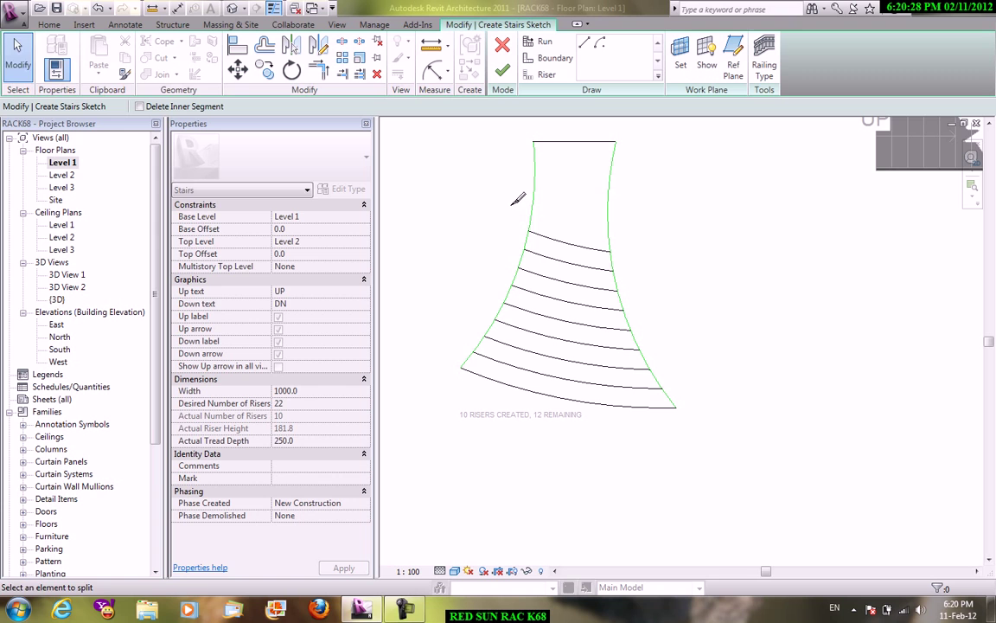
pyautogui.click(528, 231)
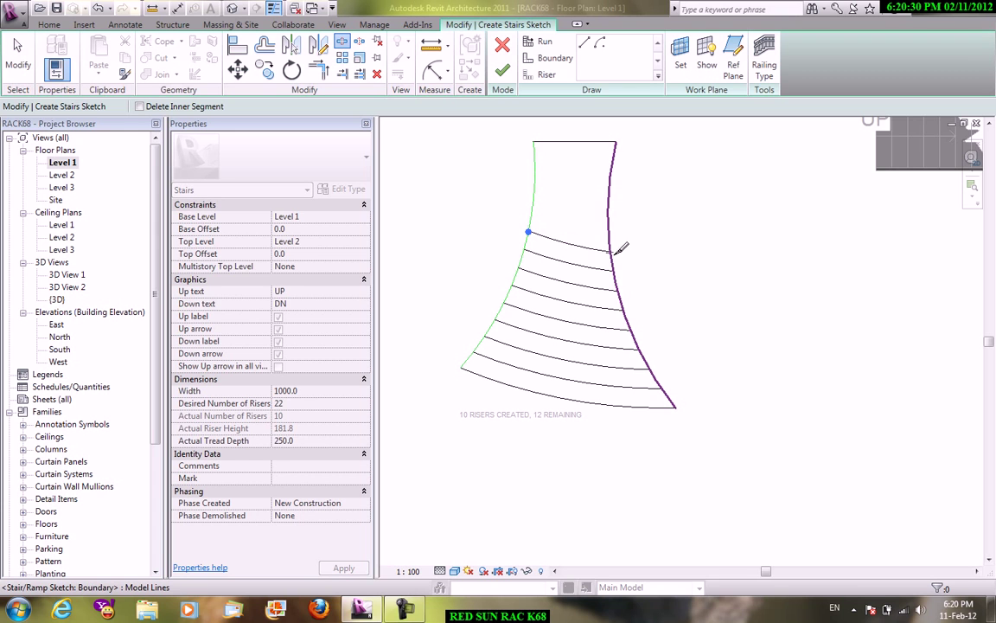
pyautogui.click(612, 251)
pyautogui.rightClick(603, 205)
pyautogui.click(705, 243)
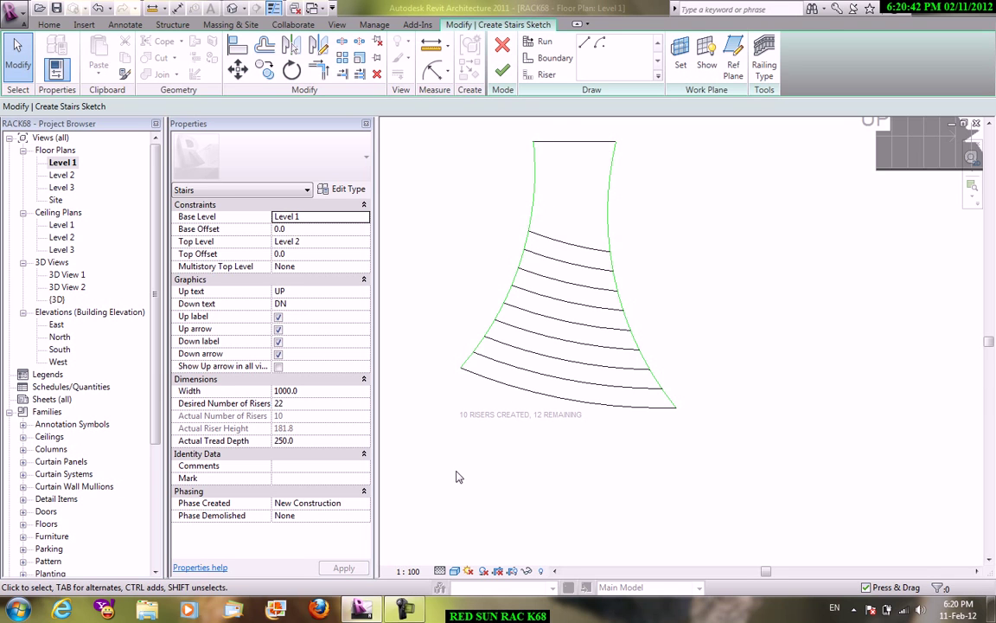
pyautogui.click(503, 75)
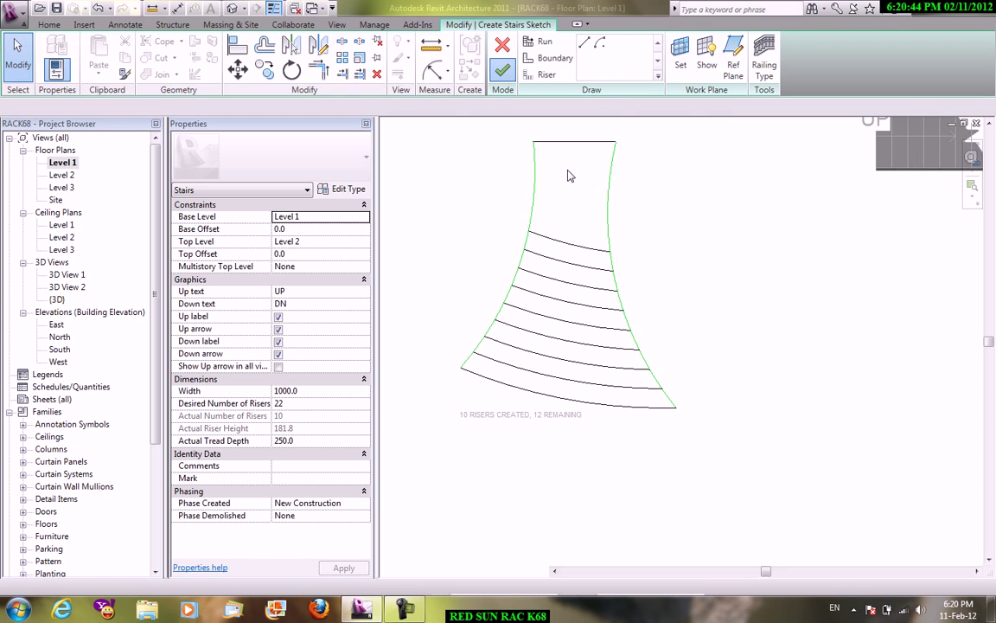
# Step: Open the Default 3D view and bring the curved stair into view
pyautogui.click(636, 185)
pyautogui.click(337, 25)
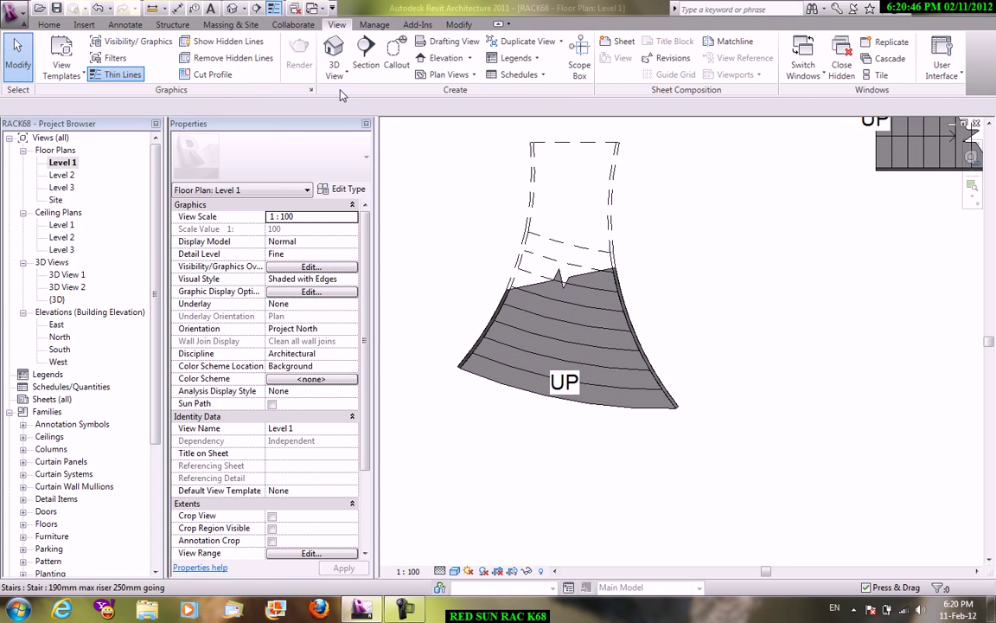
pyautogui.click(334, 70)
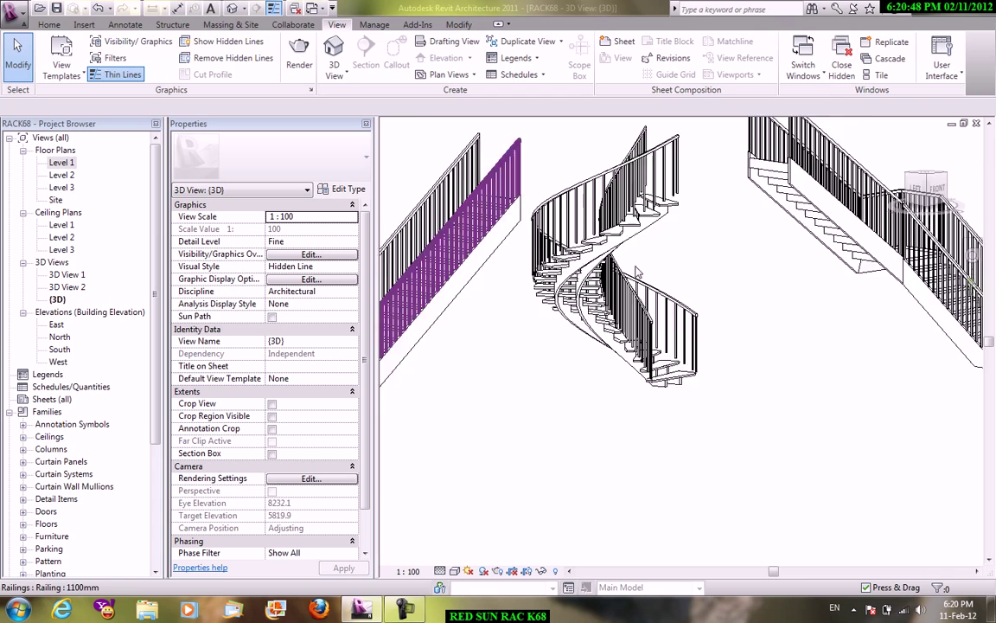
pyautogui.scroll(-3, 633, 285)
pyautogui.moveTo(633, 284); pyautogui.dragTo(740, 247, button='middle')
pyautogui.scroll(4, 534, 251)
pyautogui.scroll(2, 536, 284)
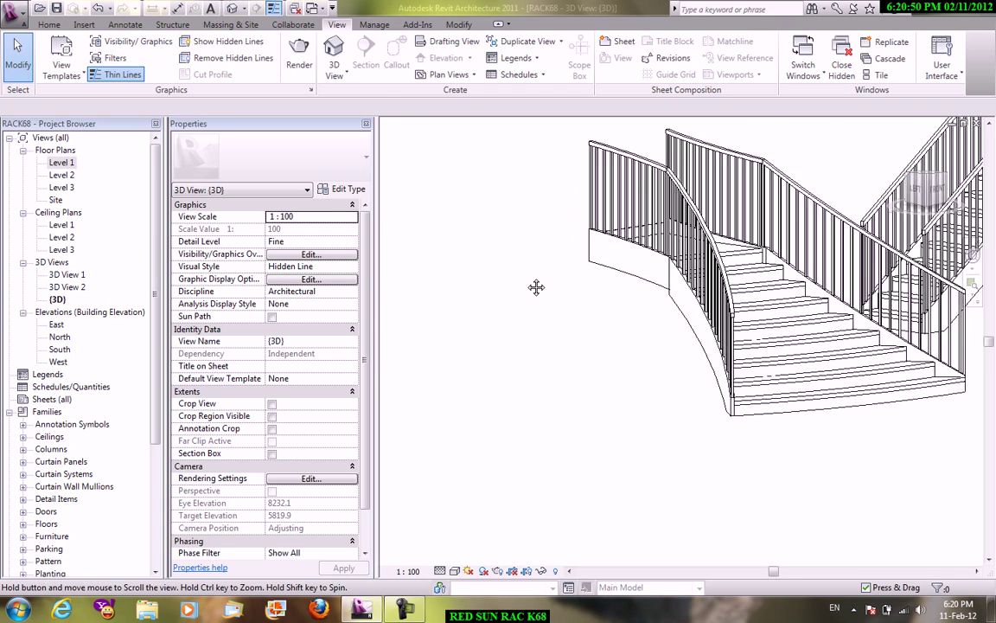
# Step: Change the curved stair to stair type 'a' and inspect the result
pyautogui.click(778, 372)
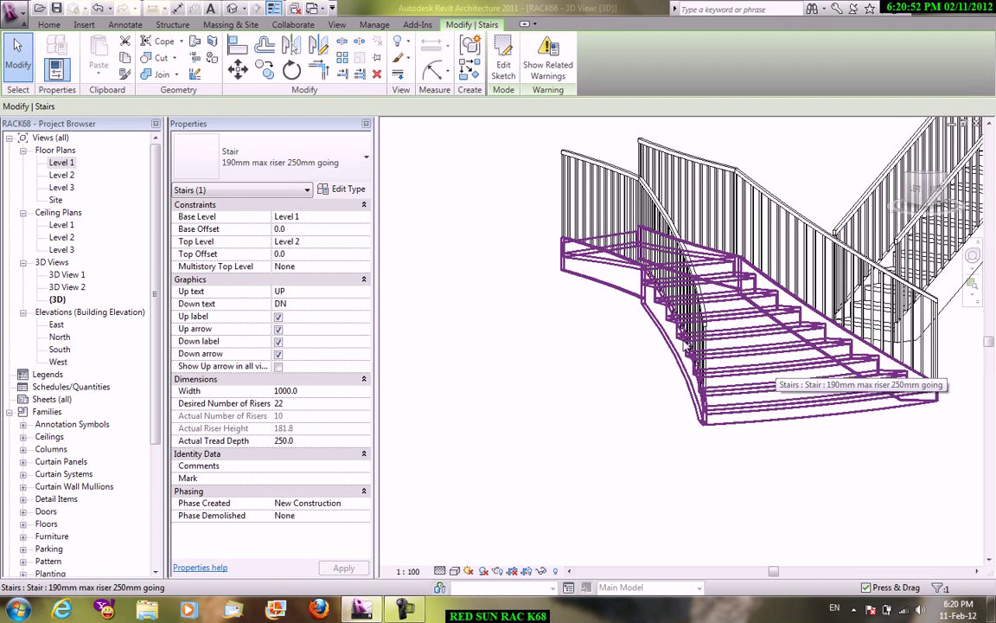
pyautogui.click(324, 160)
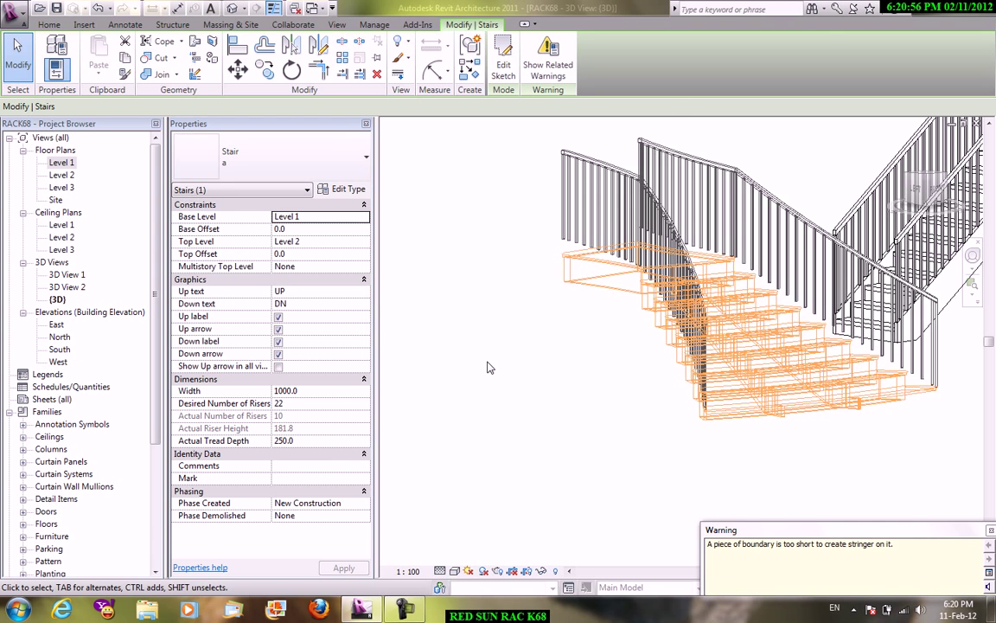
pyautogui.click(477, 317)
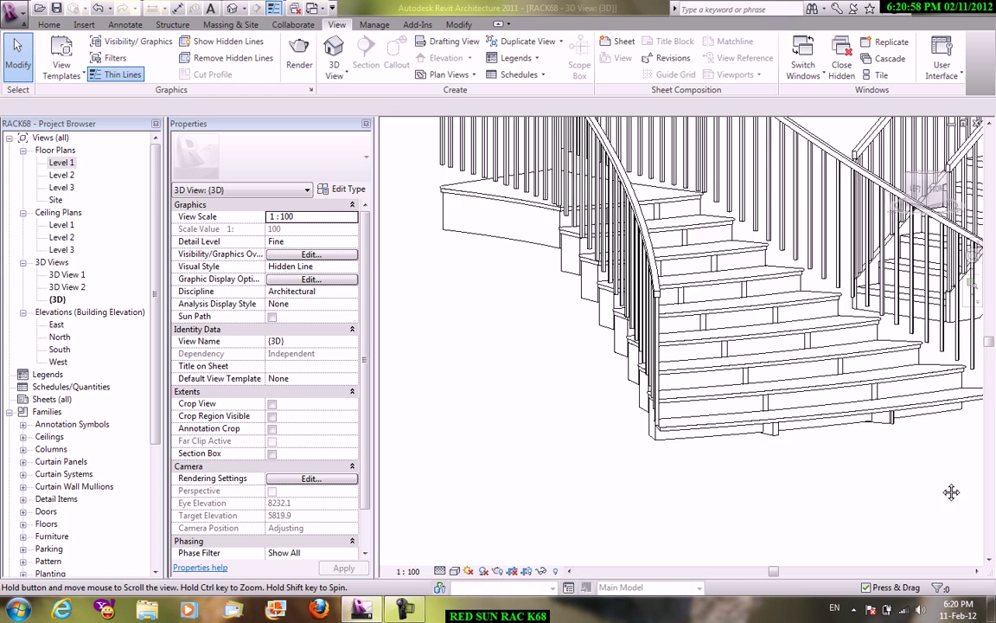
pyautogui.moveTo(951, 490); pyautogui.dragTo(849, 507, button='middle')
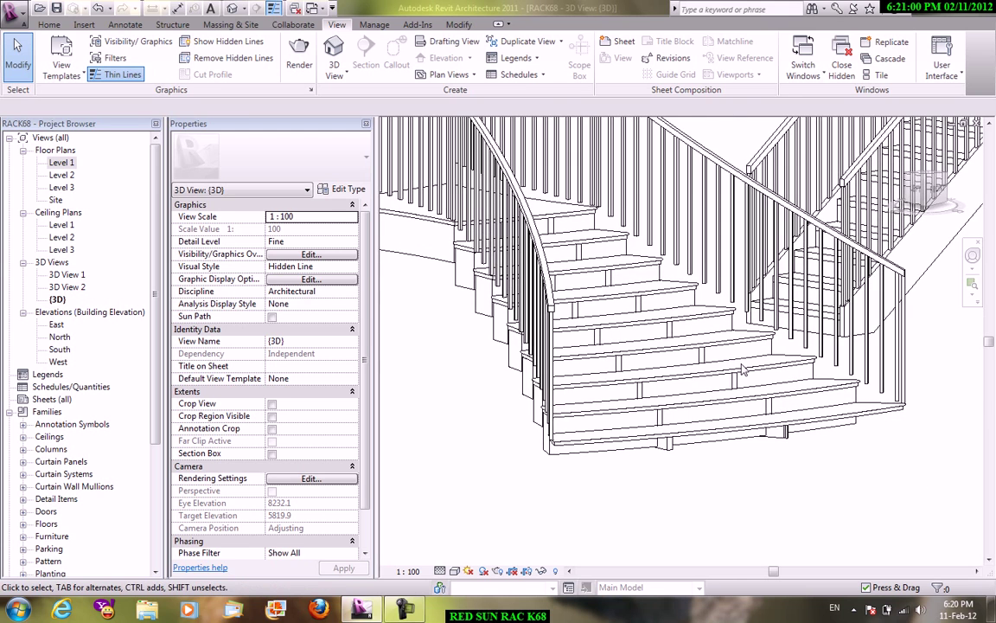
pyautogui.scroll(-3, 710, 339)
# Step: Return to the Level 1 plan and start a wall with height set to Level 2
pyautogui.doubleClick(61, 162)
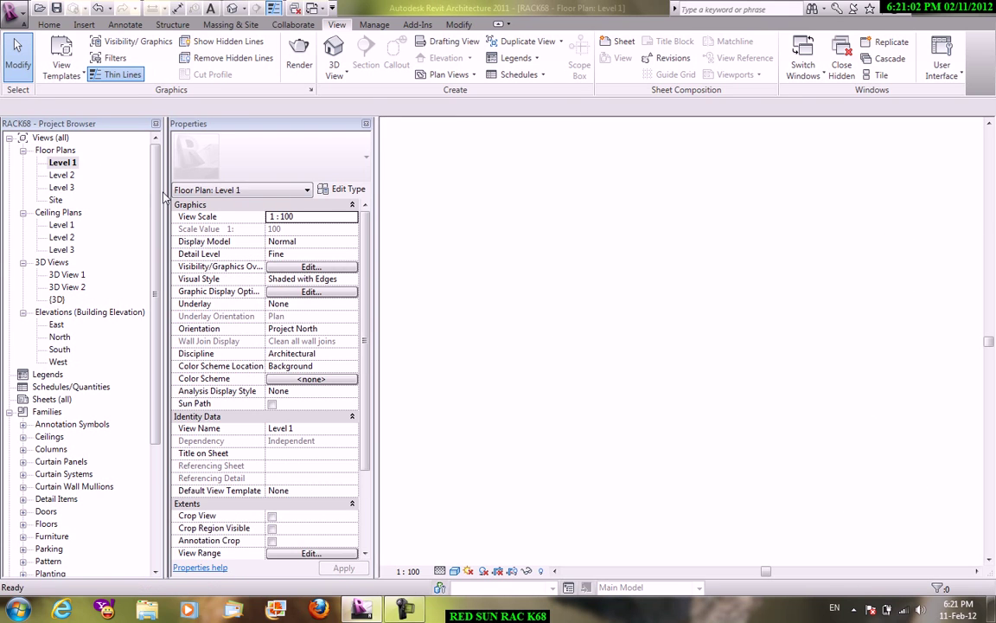
pyautogui.scroll(-3, 702, 311)
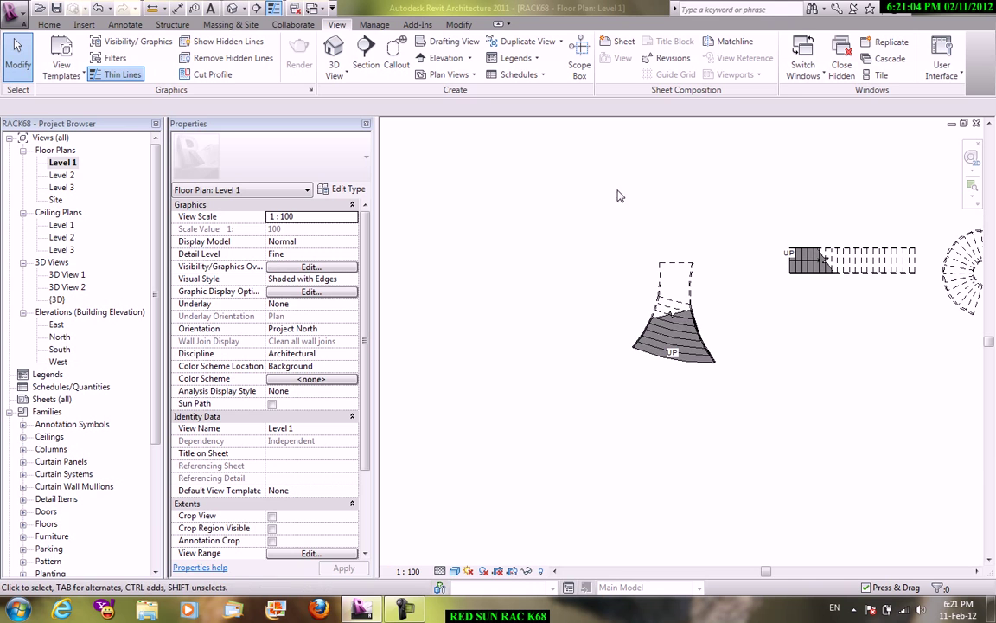
pyautogui.click(48, 24)
pyautogui.click(52, 72)
pyautogui.click(411, 173)
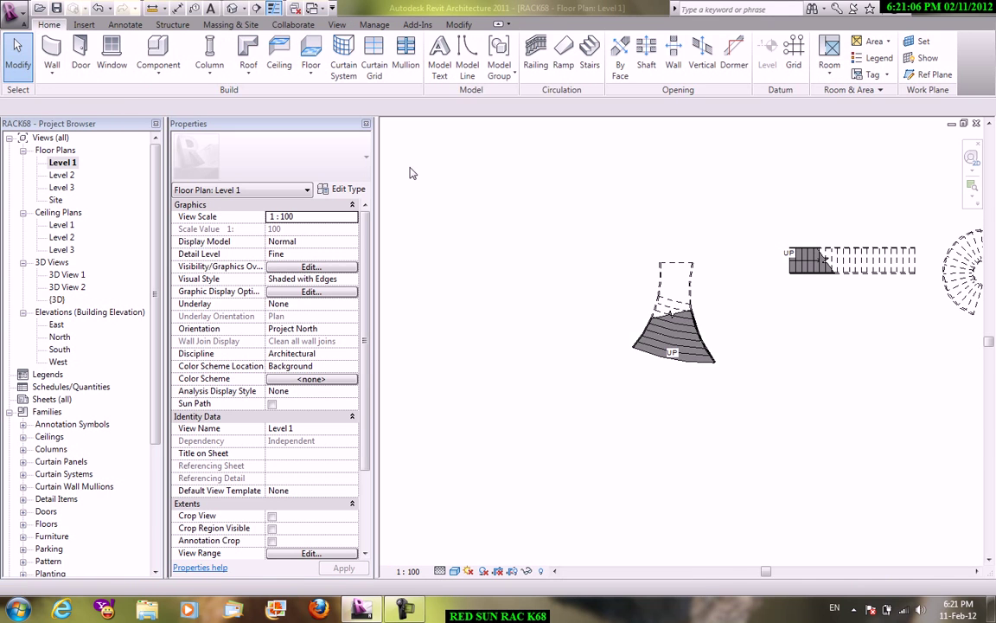
pyautogui.press('w')
pyautogui.press('a')
pyautogui.click(160, 106)
pyautogui.click(149, 139)
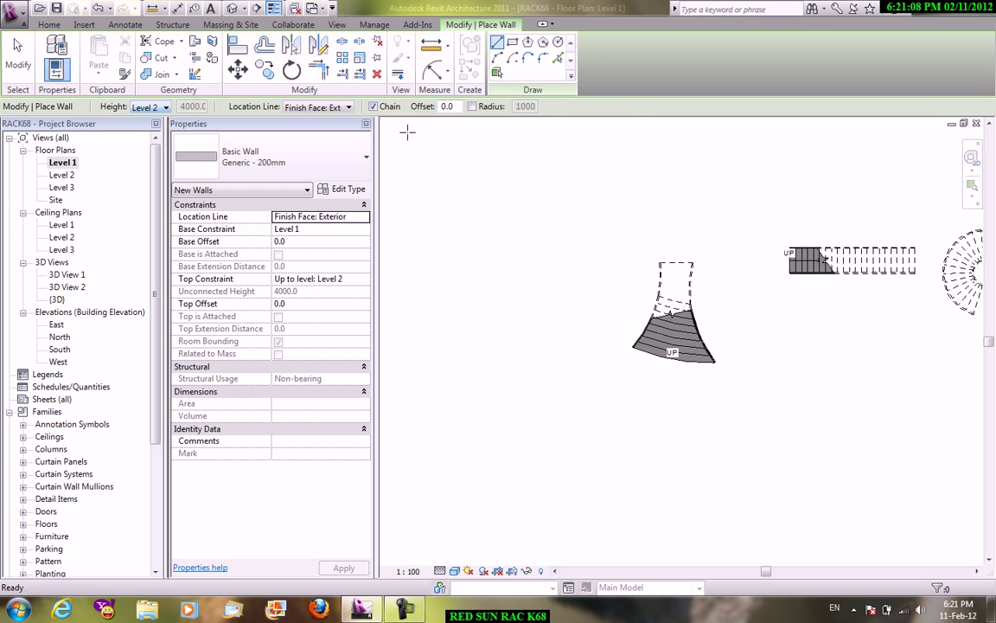
# Step: Draw three chained wall segments: horizontal, diagonal, then vertical
pyautogui.click(443, 216)
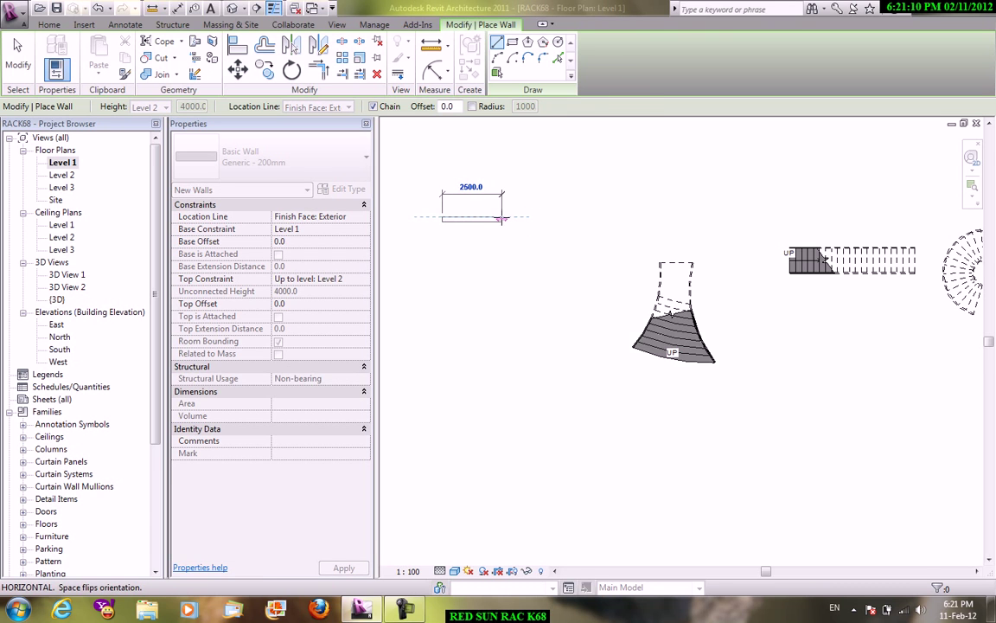
pyautogui.click(504, 217)
pyautogui.click(540, 249)
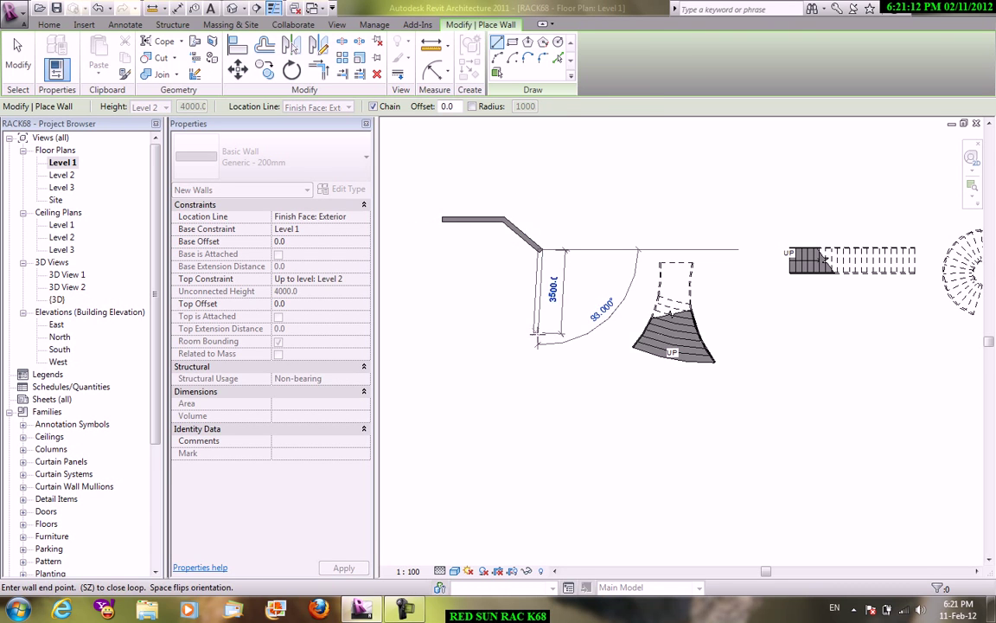
pyautogui.click(541, 332)
pyautogui.rightClick(632, 200)
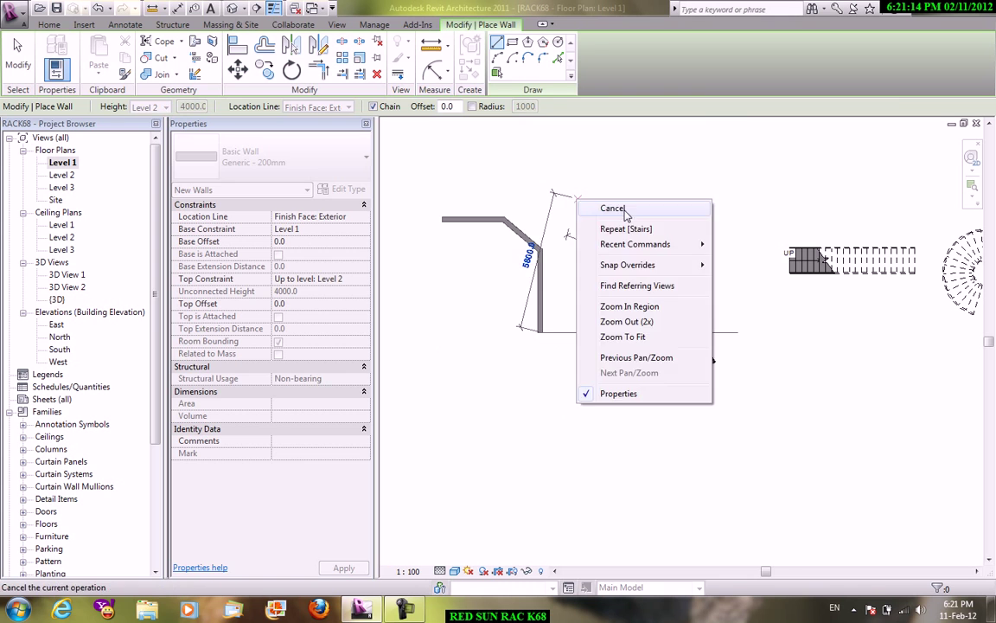
pyautogui.click(665, 206)
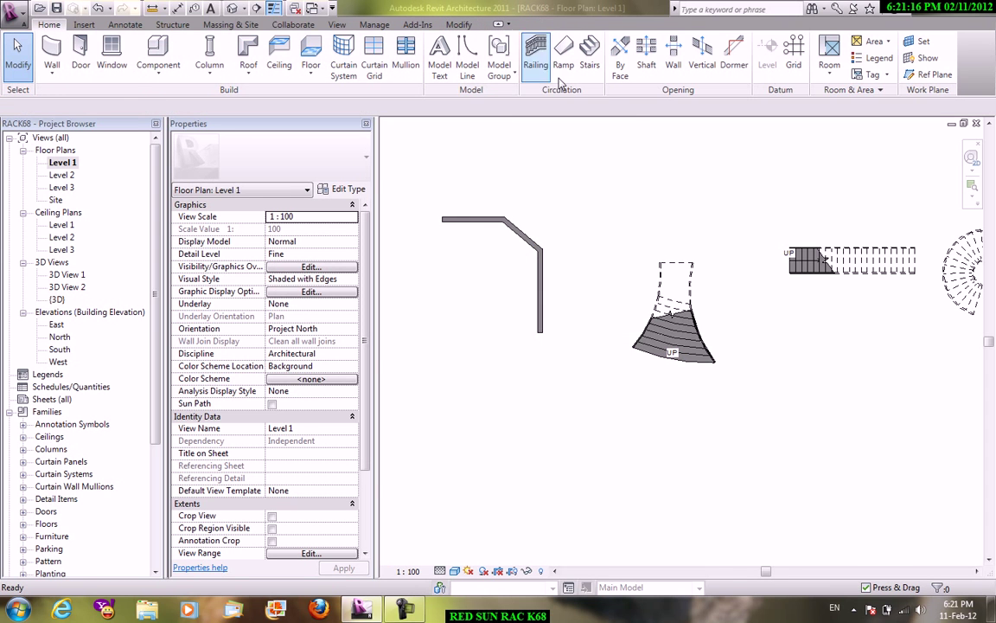
# Step: Start a new stair, picking the walls as boundary and again at 1000 offset
pyautogui.click(591, 57)
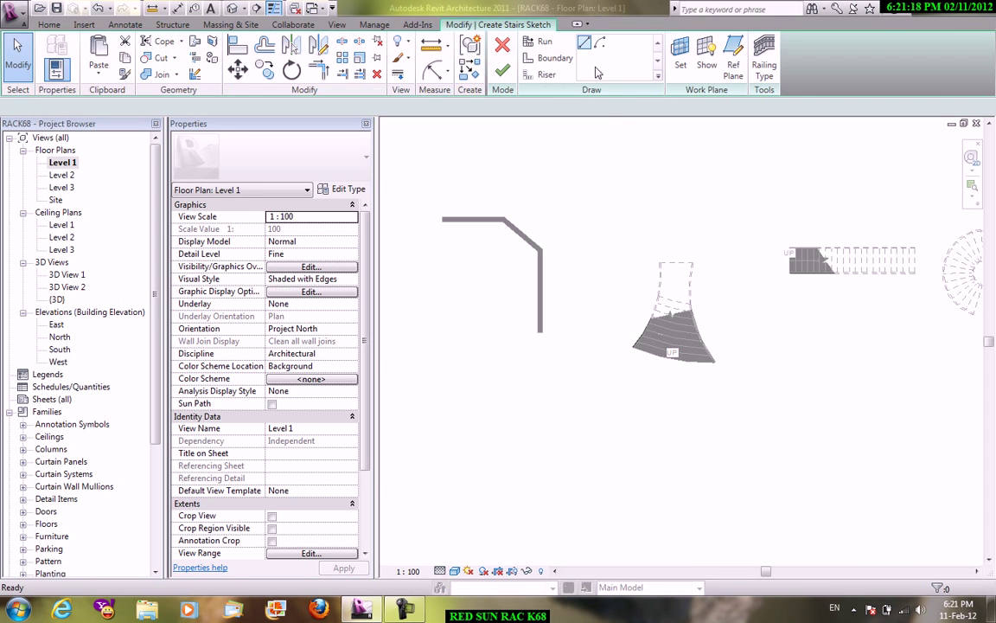
pyautogui.click(550, 58)
pyautogui.click(645, 58)
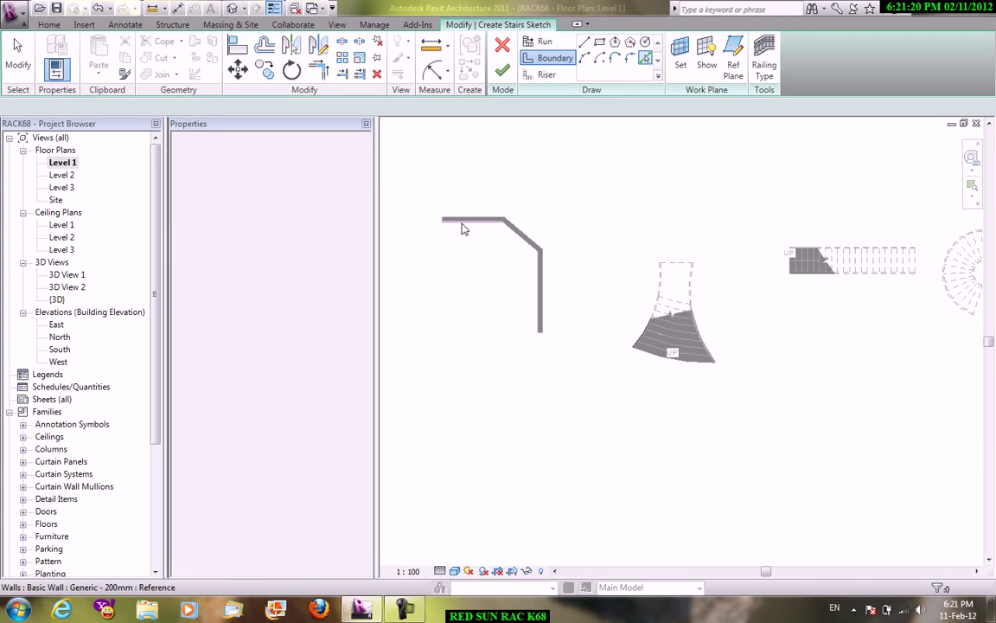
pyautogui.click(524, 243)
pyautogui.click(539, 285)
pyautogui.rightClick(625, 201)
pyautogui.click(655, 208)
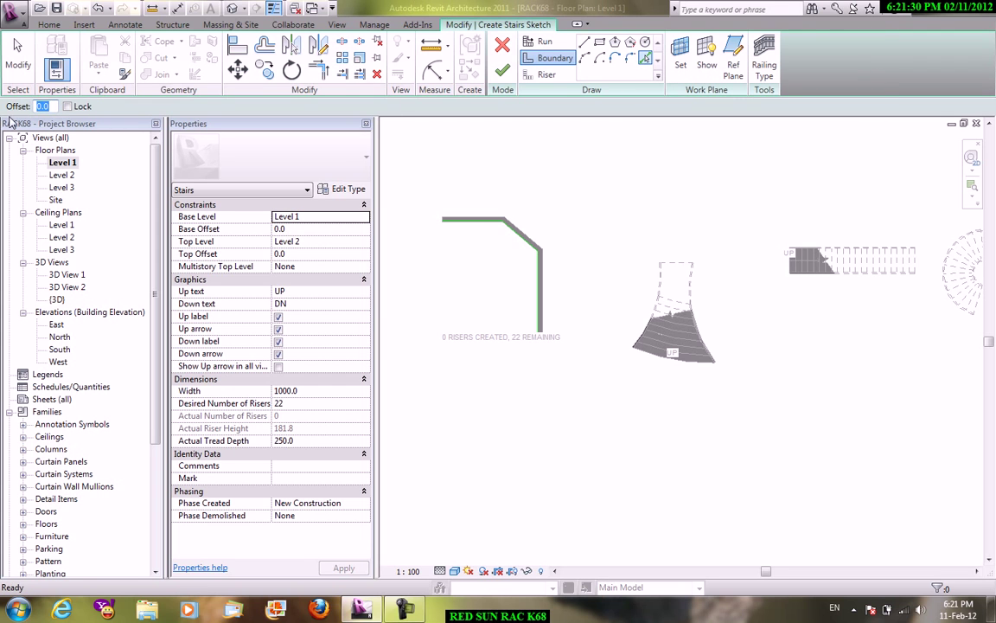
pyautogui.write('1000')
pyautogui.click(485, 230)
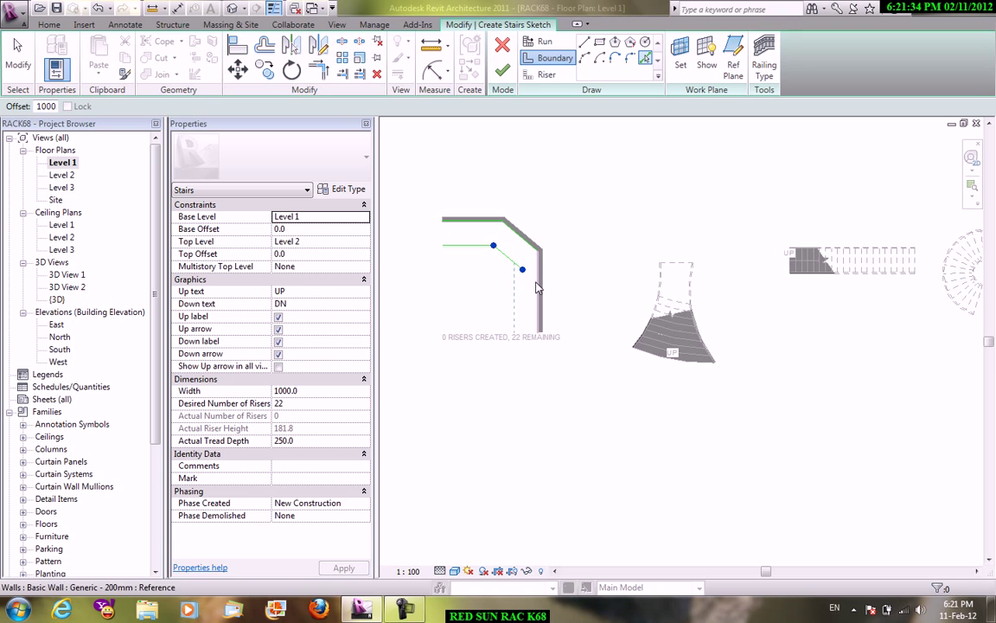
pyautogui.click(536, 288)
pyautogui.rightClick(560, 202)
pyautogui.click(588, 210)
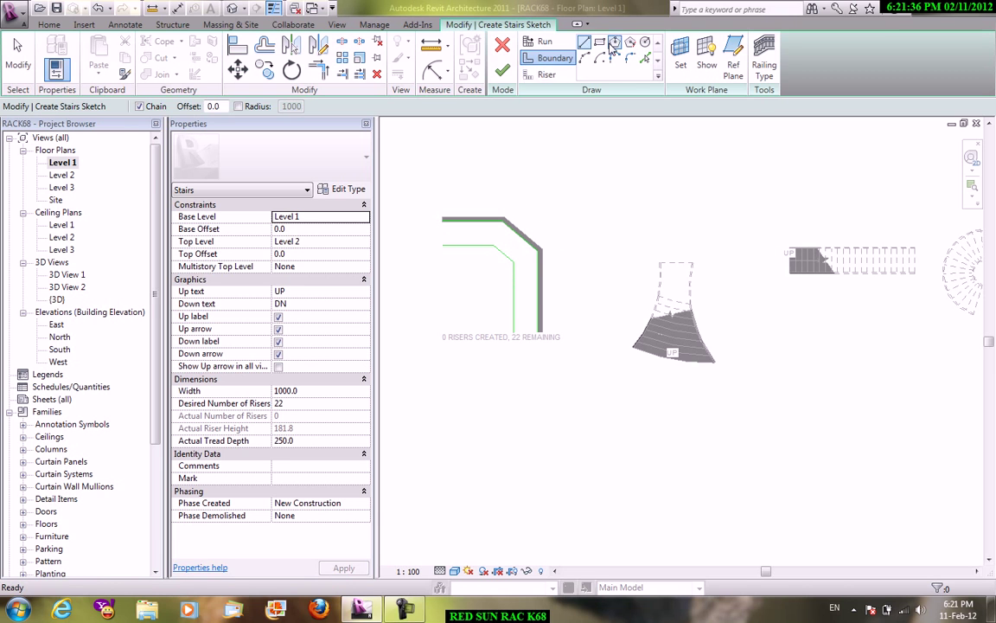
# Step: Draw one riser across the stair width at the boundaries' upper end
pyautogui.click(541, 74)
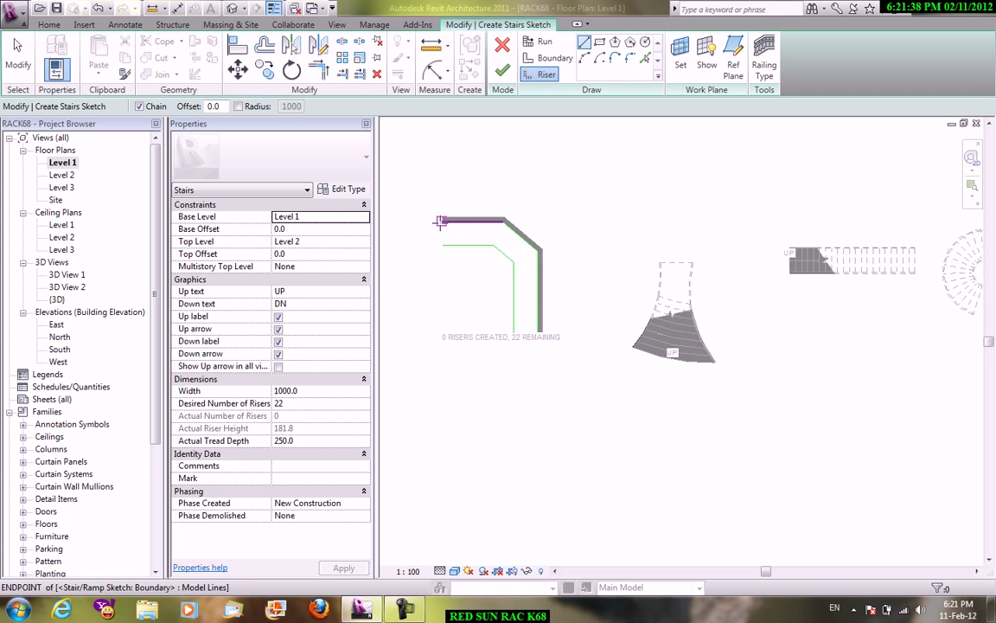
pyautogui.click(442, 209)
pyautogui.click(514, 208)
pyautogui.rightClick(601, 202)
pyautogui.click(600, 195)
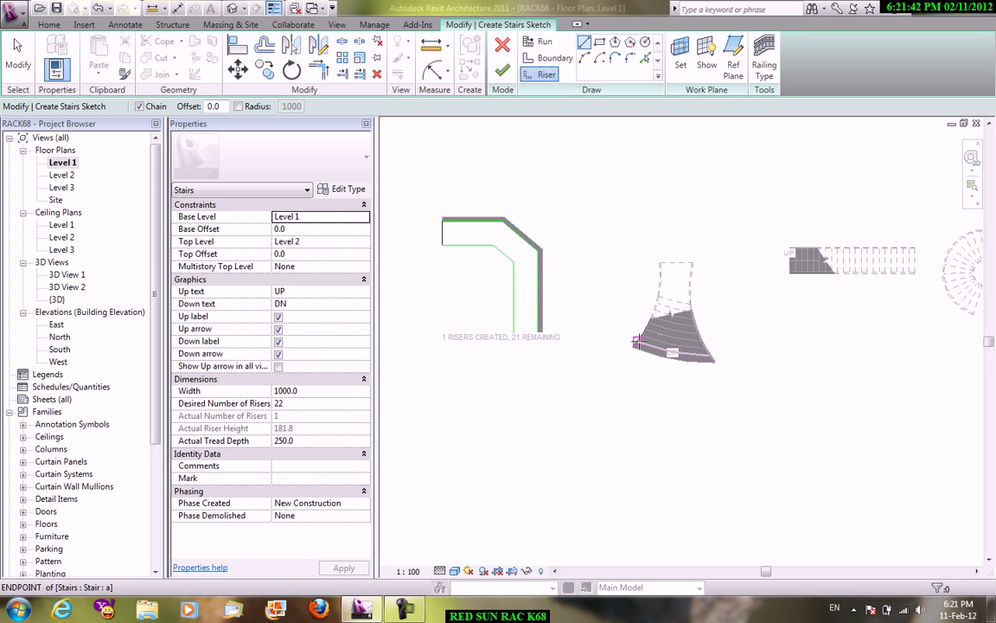
pyautogui.rightClick(588, 206)
pyautogui.click(626, 215)
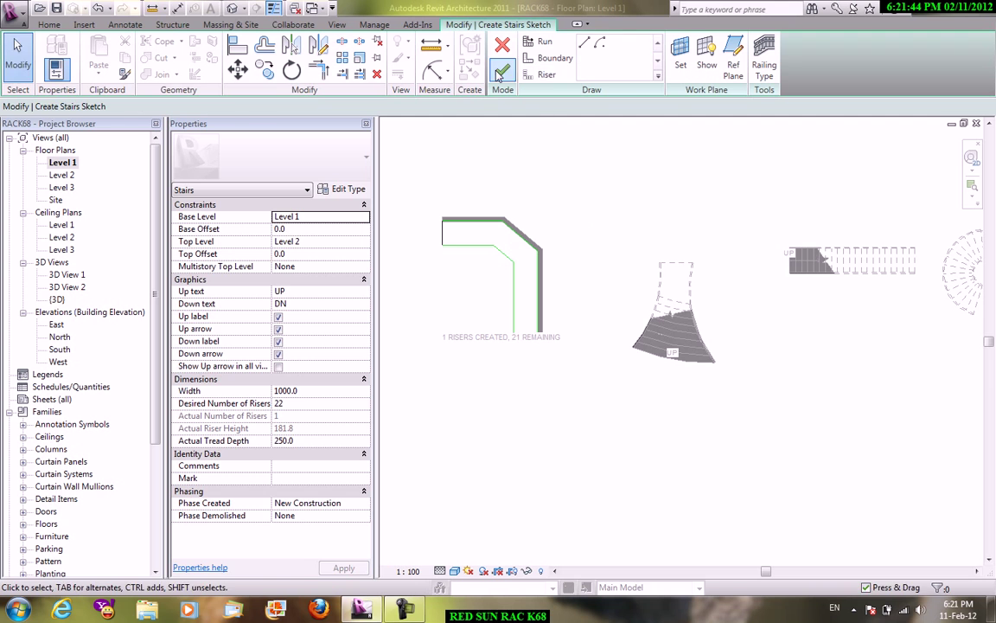
# Step: Discard the wall-following stair sketch and centre the wedge-shaped stair in the Level 1 plan
pyautogui.click(503, 45)
pyautogui.click(542, 315)
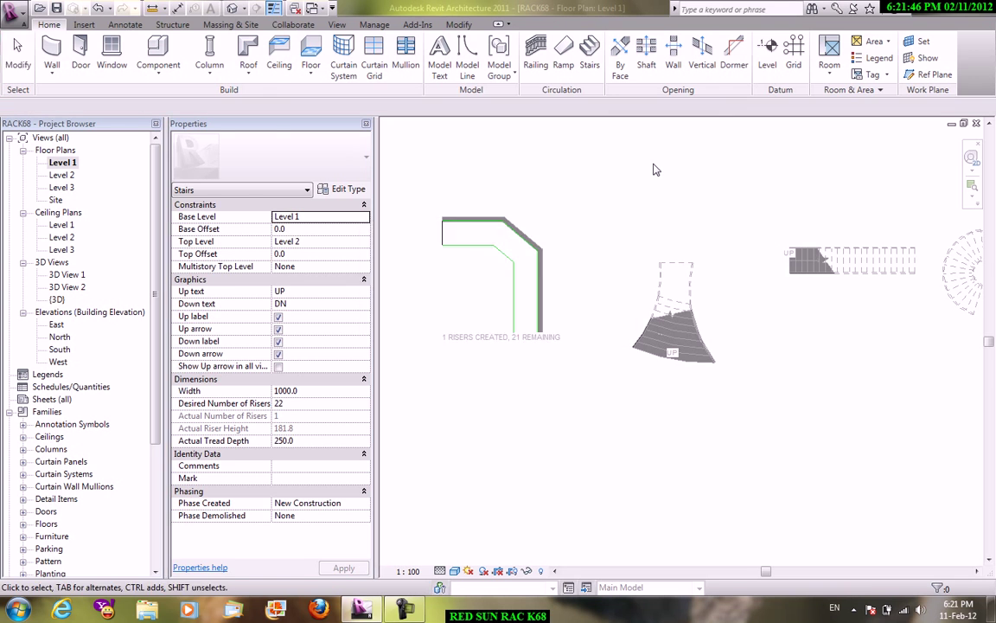
pyautogui.scroll(-2, 625, 202)
pyautogui.scroll(-1, 573, 211)
pyautogui.moveTo(664, 203); pyautogui.dragTo(621, 200, button='middle')
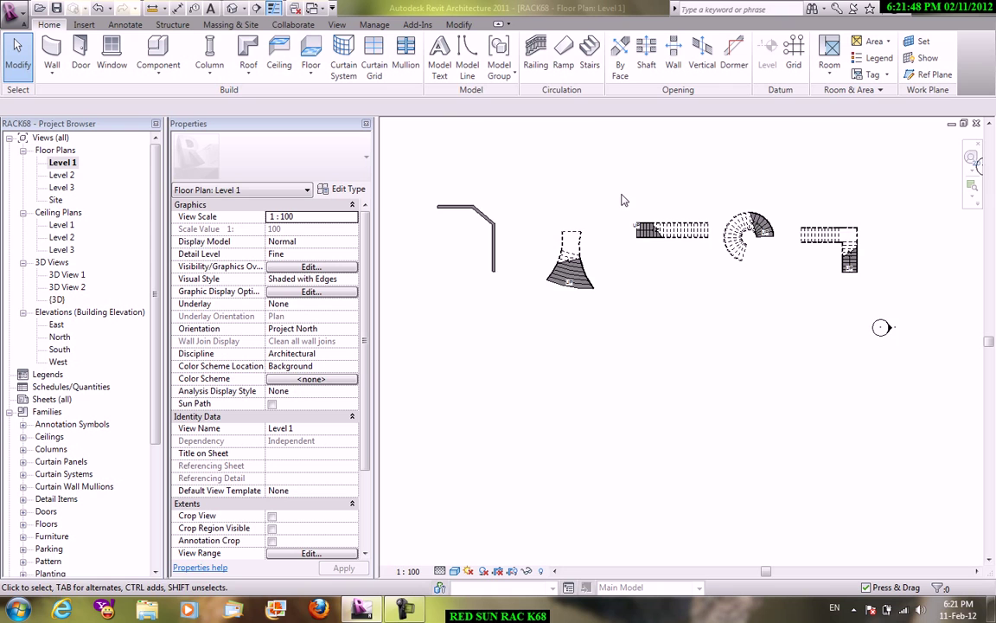
pyautogui.scroll(1, 625, 203)
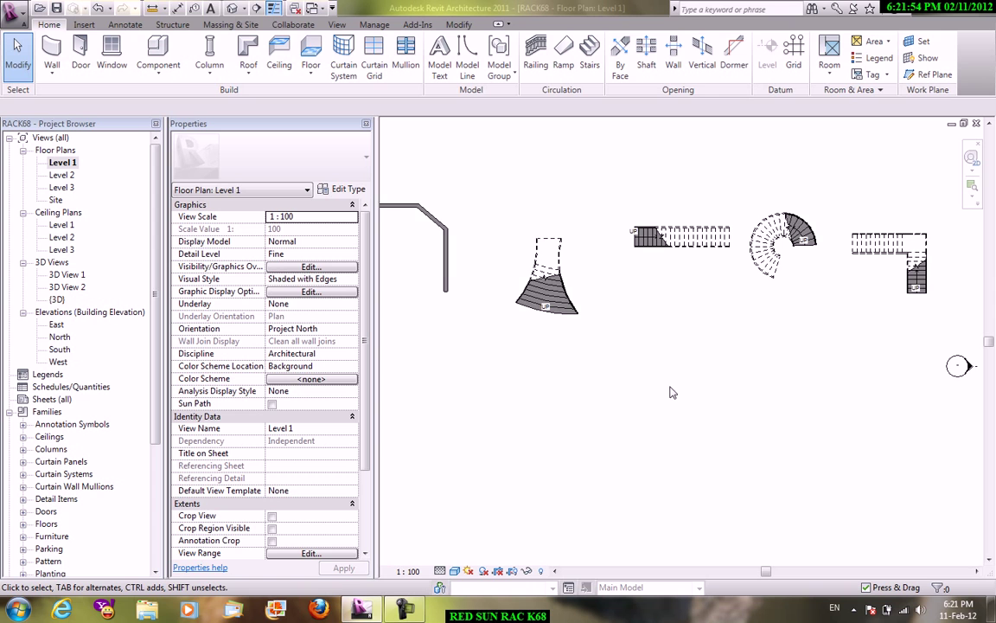
pyautogui.moveTo(672, 392); pyautogui.dragTo(832, 376, button='middle')
pyautogui.scroll(1, 831, 242)
pyautogui.moveTo(661, 202); pyautogui.dragTo(676, 275, button='middle')
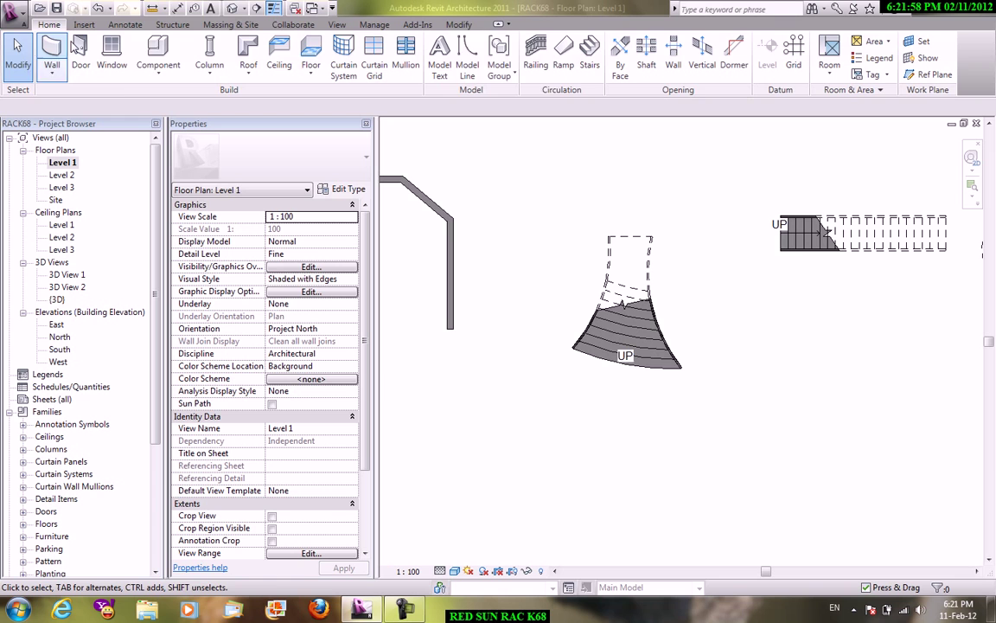
# Step: Start a new boundary stair sketch, then cancel it and clear the stair selection
pyautogui.click(589, 53)
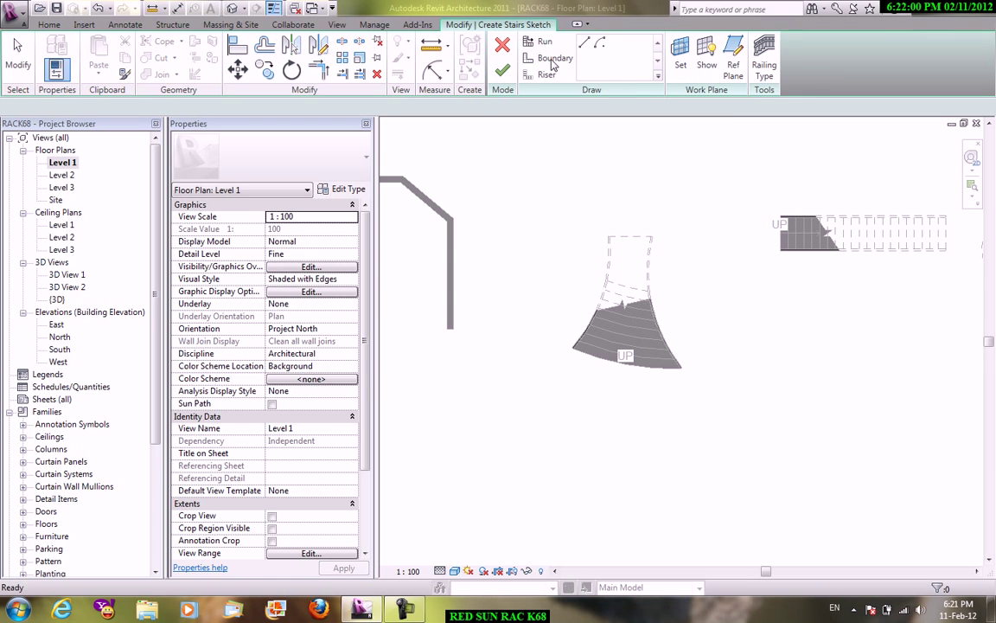
pyautogui.click(553, 57)
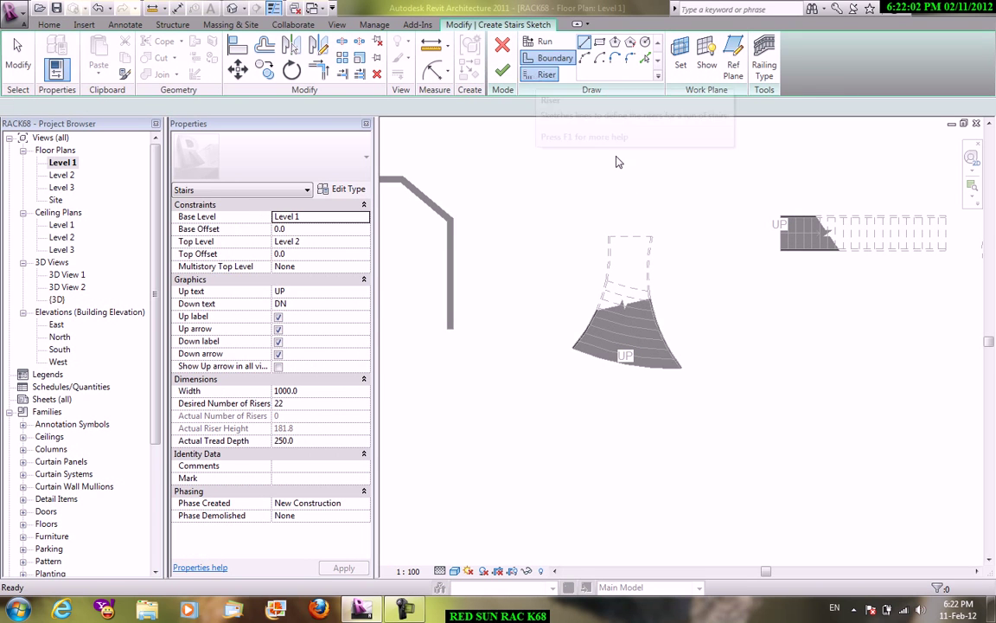
pyautogui.rightClick(472, 198)
pyautogui.click(501, 202)
pyautogui.click(503, 71)
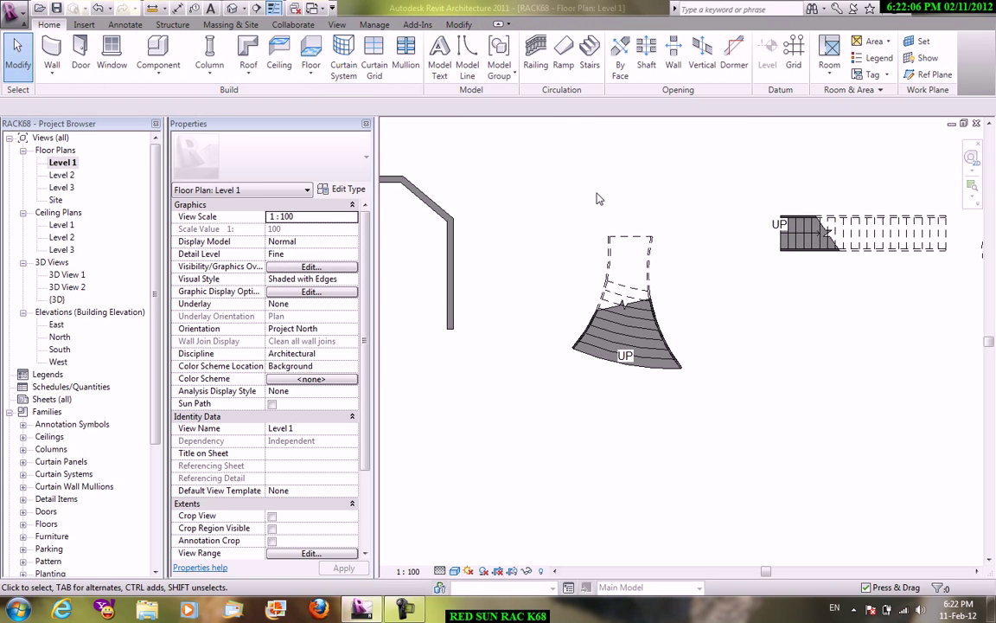
pyautogui.rightClick(596, 195)
pyautogui.scroll(2, 604, 337)
pyautogui.click(560, 383)
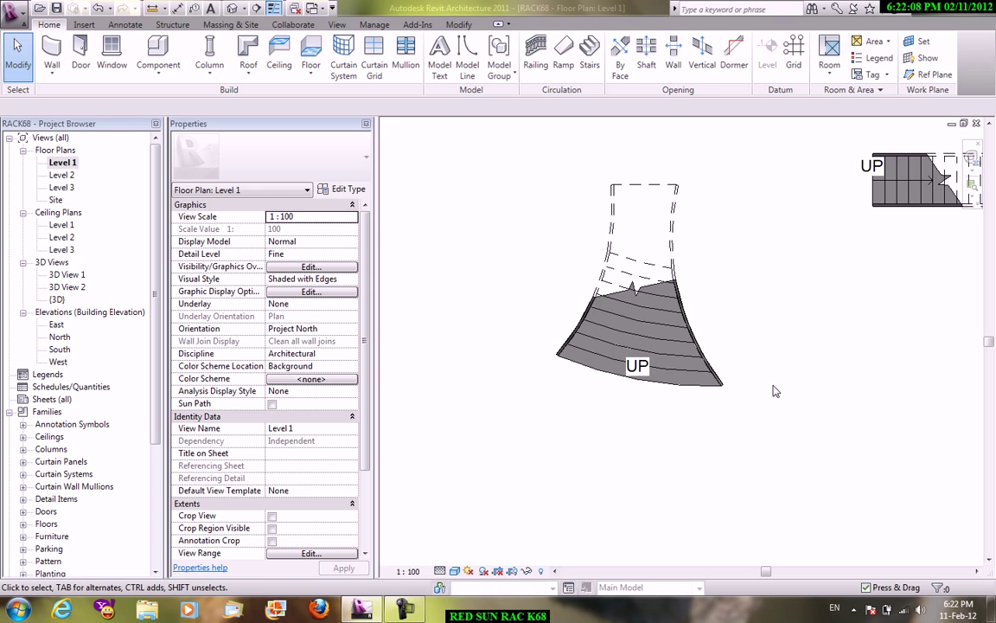